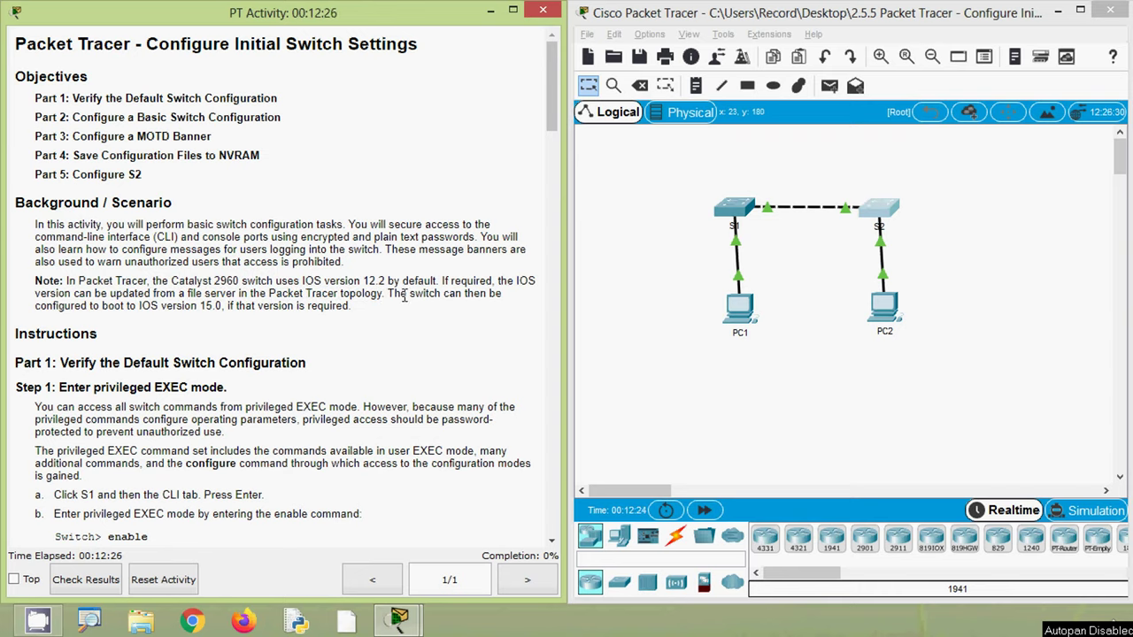
# - Open S1's command line and enter privileged EXEC mode with enable
pyautogui.click(637, 297)
pyautogui.click(726, 219)
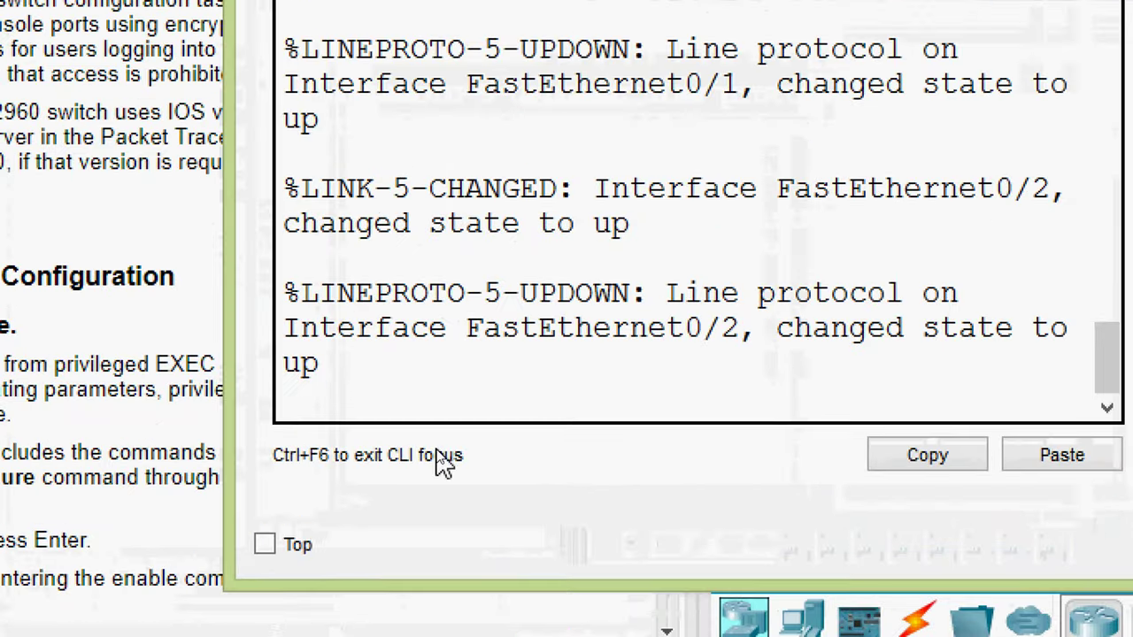
pyautogui.press('Return')
pyautogui.press('Return')
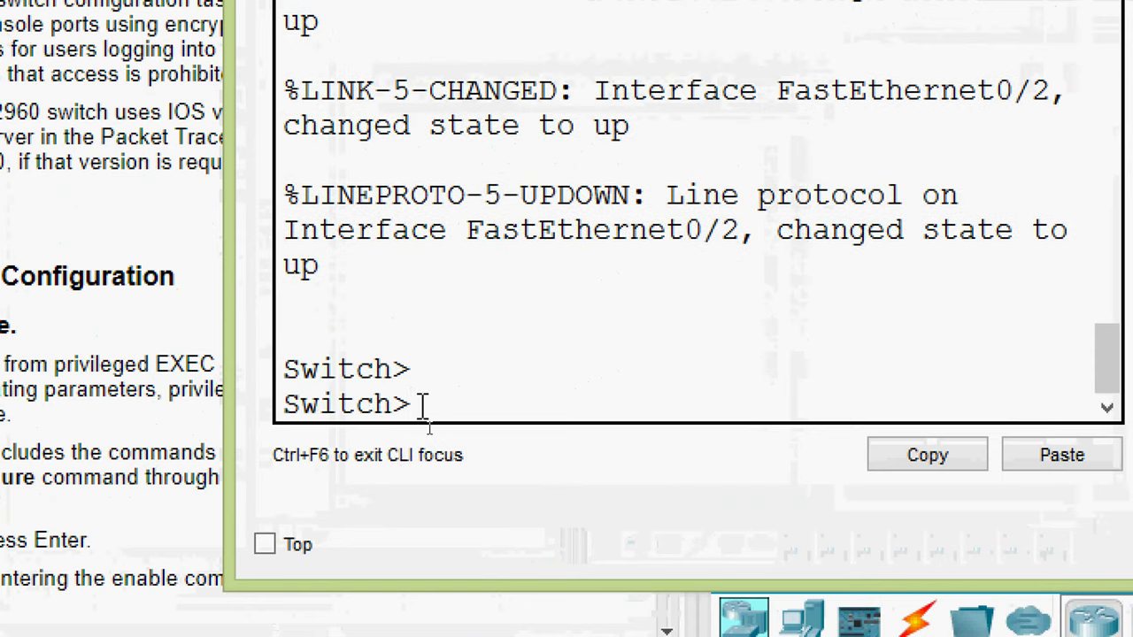
pyautogui.write('ena')
pyautogui.press('Tab')
pyautogui.press('Return')
# - Run show version on S1, confirm IOS version 12.2, and close the S1 window
pyautogui.write('sh')
pyautogui.press('Tab')
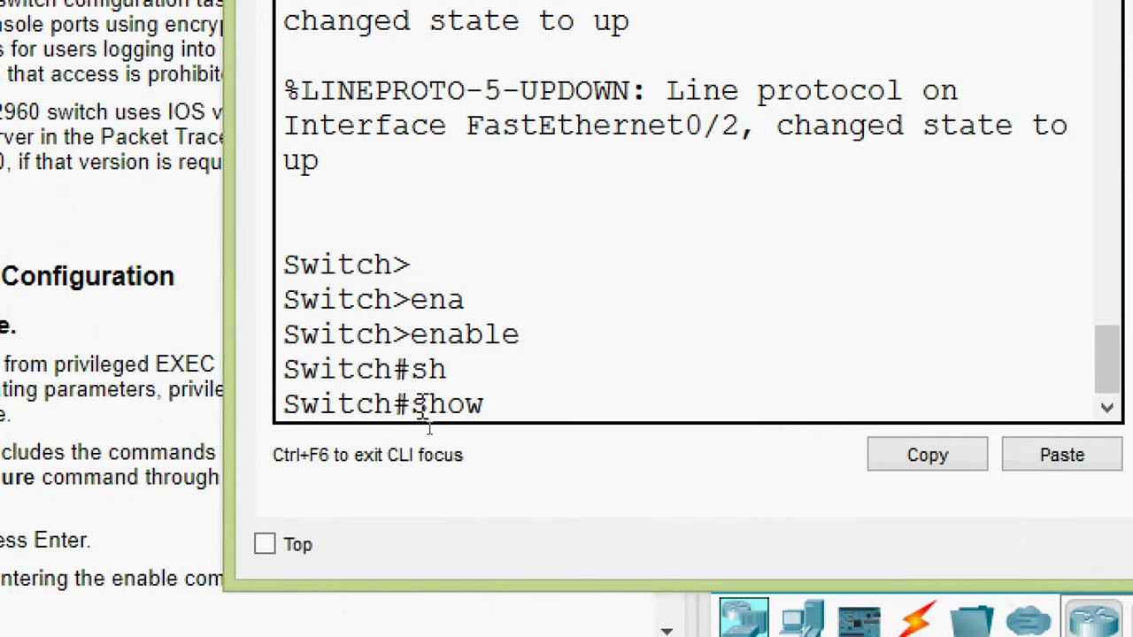
pyautogui.write('ver')
pyautogui.press('Tab')
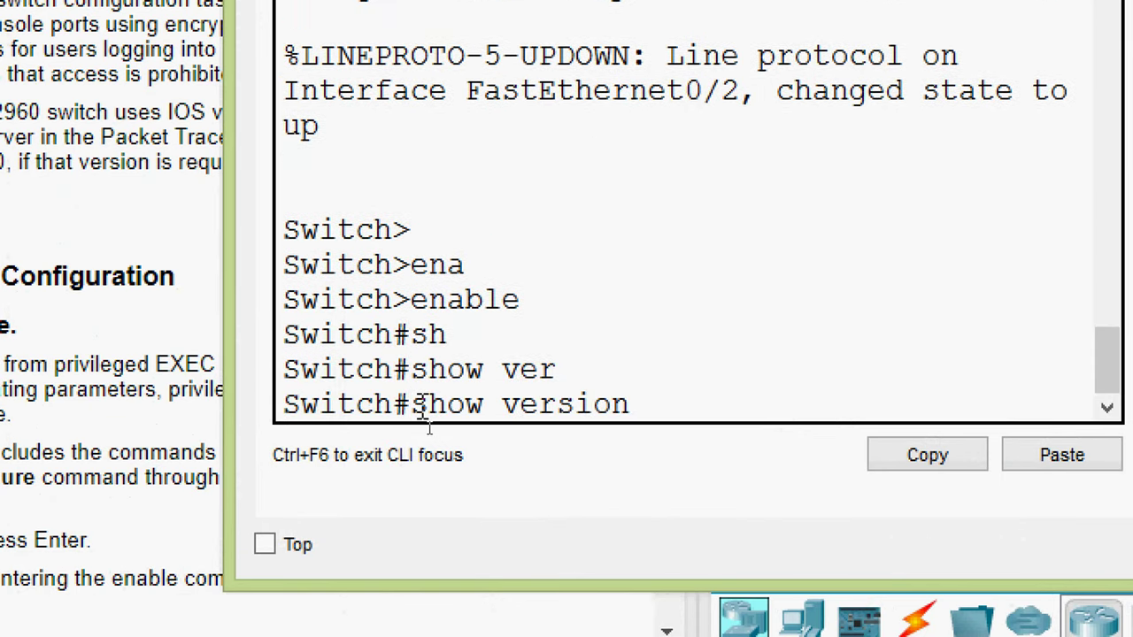
pyautogui.press('Return')
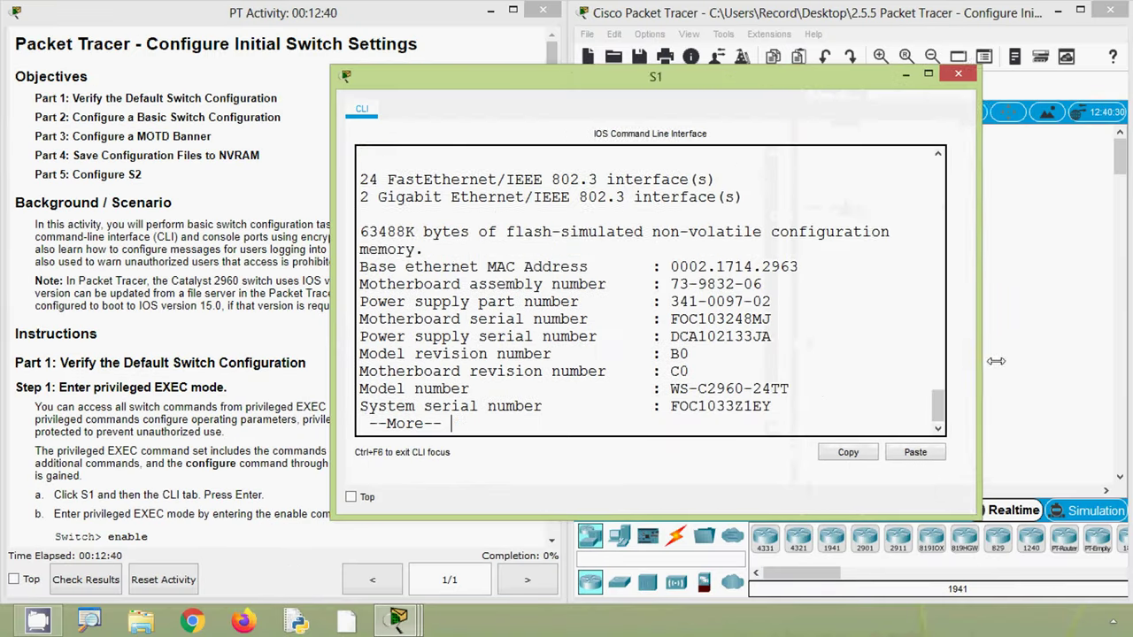
pyautogui.press('space')
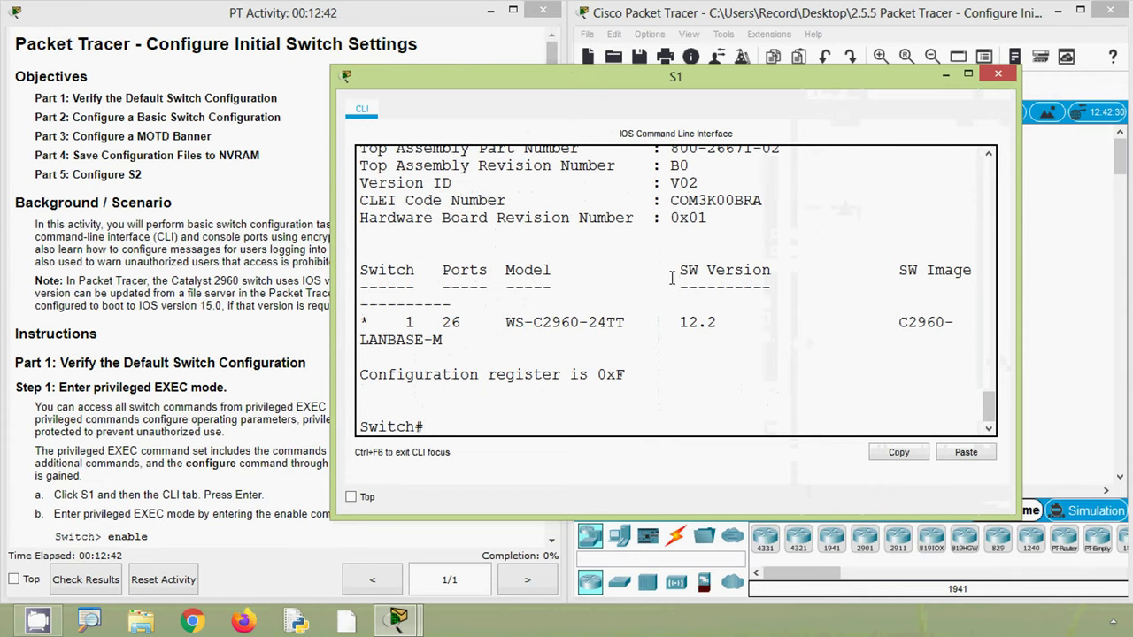
pyautogui.moveTo(673, 274); pyautogui.dragTo(774, 275)
pyautogui.moveTo(675, 320); pyautogui.dragTo(750, 325)
pyautogui.click(986, 80)
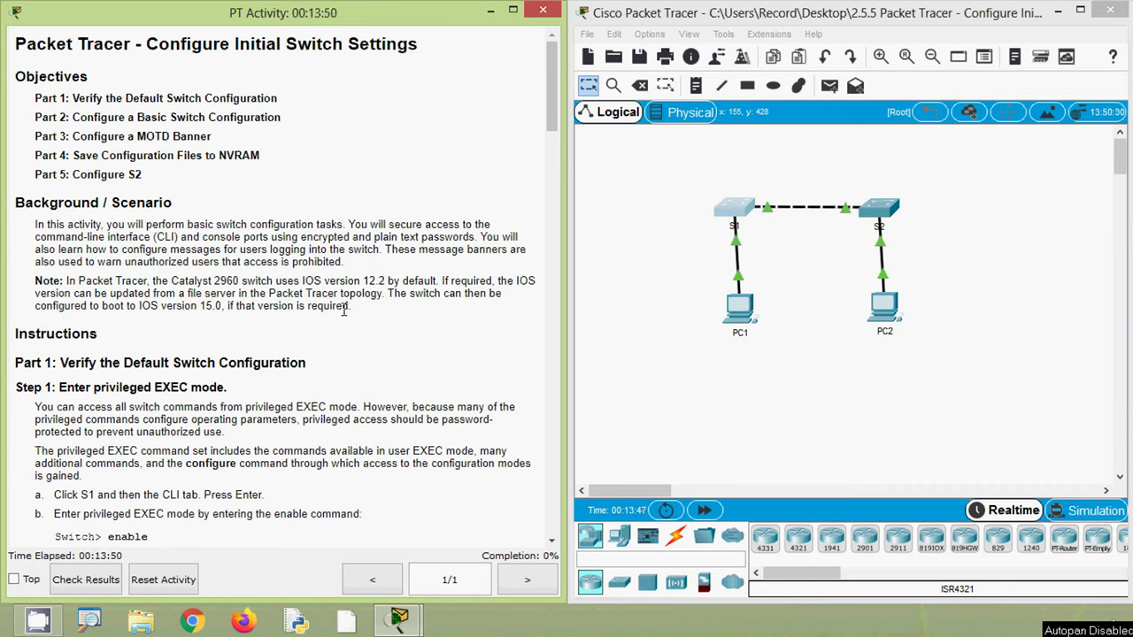
# - Highlight the IOS version 15.0 and 12.2 mentions in the activity's Note paragraph
pyautogui.moveTo(177, 306); pyautogui.dragTo(241, 306)
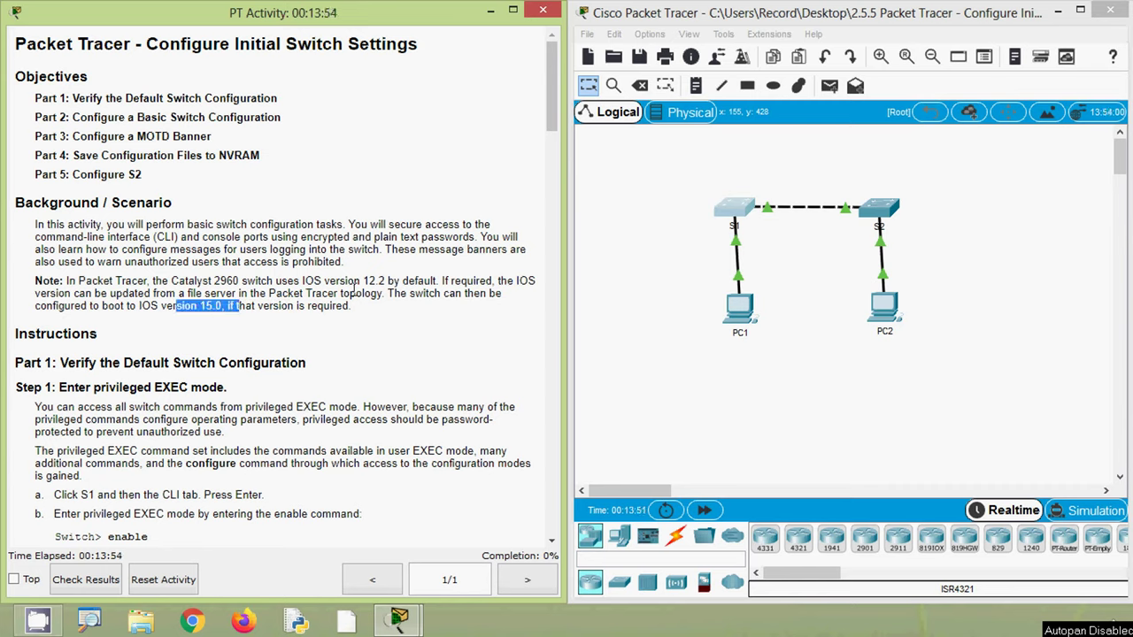
pyautogui.moveTo(356, 281); pyautogui.dragTo(406, 281)
pyautogui.click(405, 284)
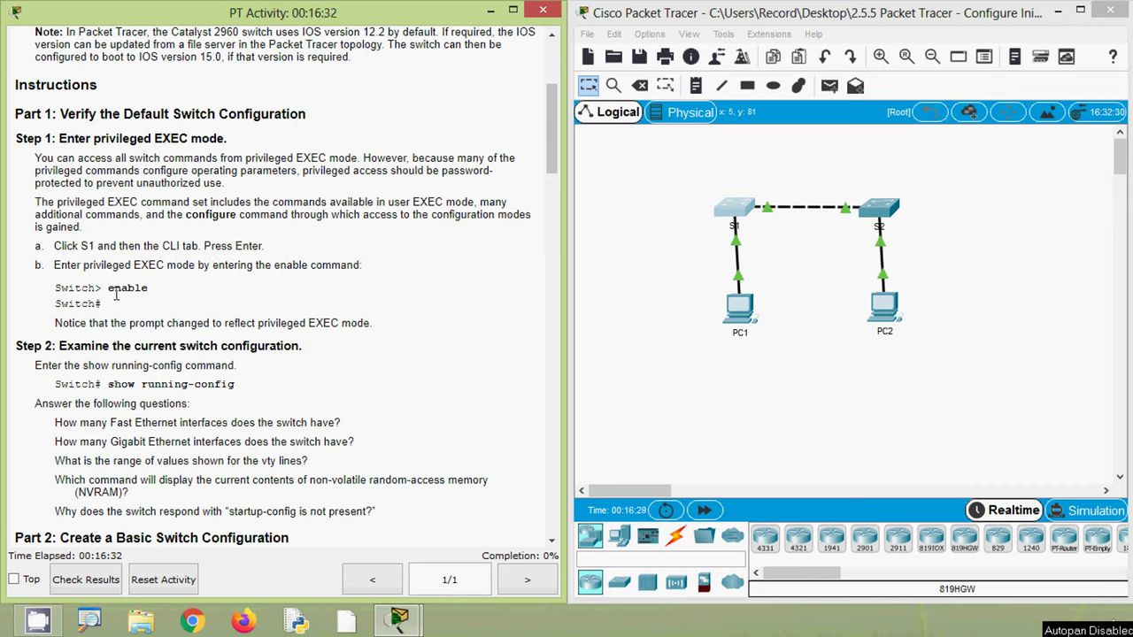
# - Highlight the enable command and Switch# prompt in the instructions, then reopen S1's command line
pyautogui.moveTo(108, 287); pyautogui.dragTo(182, 295)
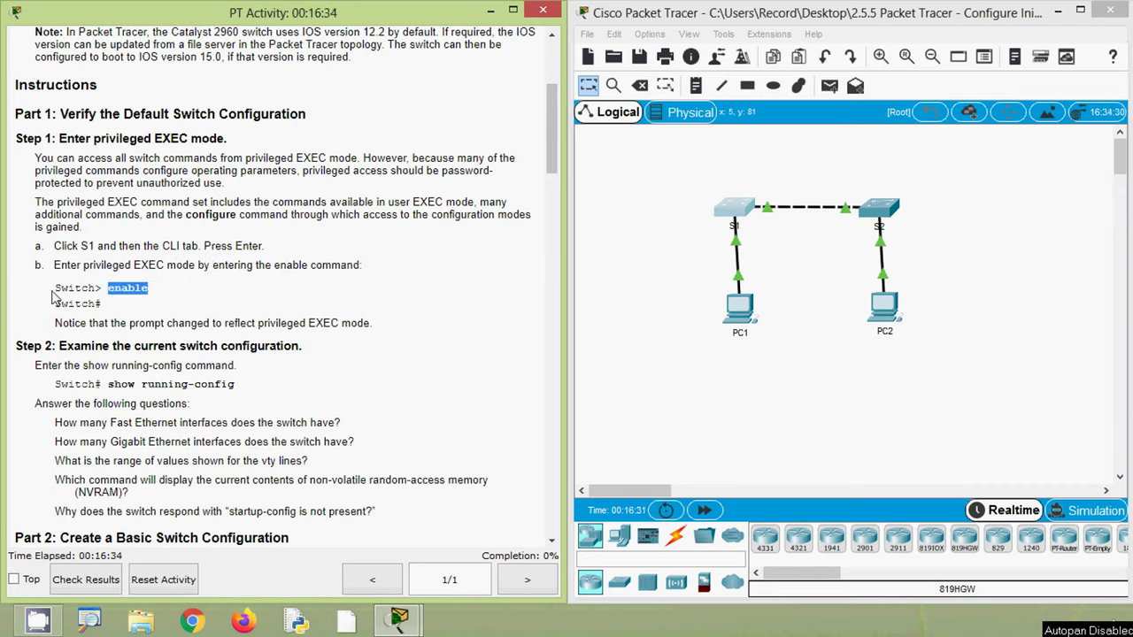
pyautogui.moveTo(55, 290)
pyautogui.mouseDown()
pyautogui.moveTo(157, 298)
pyautogui.moveTo(55, 305)
pyautogui.mouseUp()
pyautogui.click(93, 306)
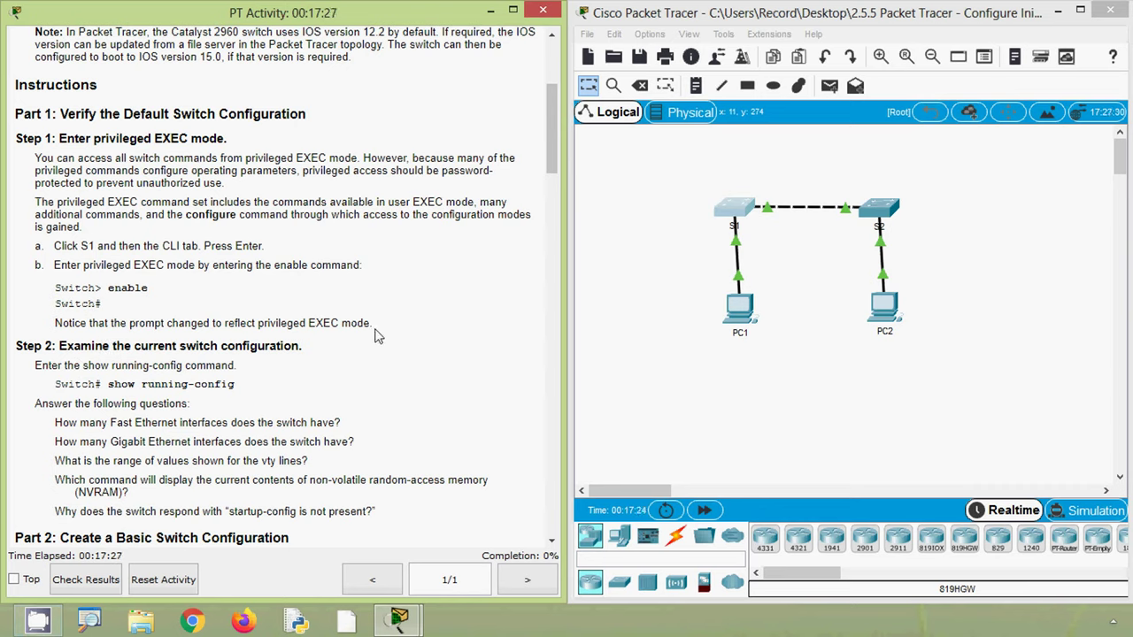
pyautogui.moveTo(124, 316); pyautogui.dragTo(52, 308)
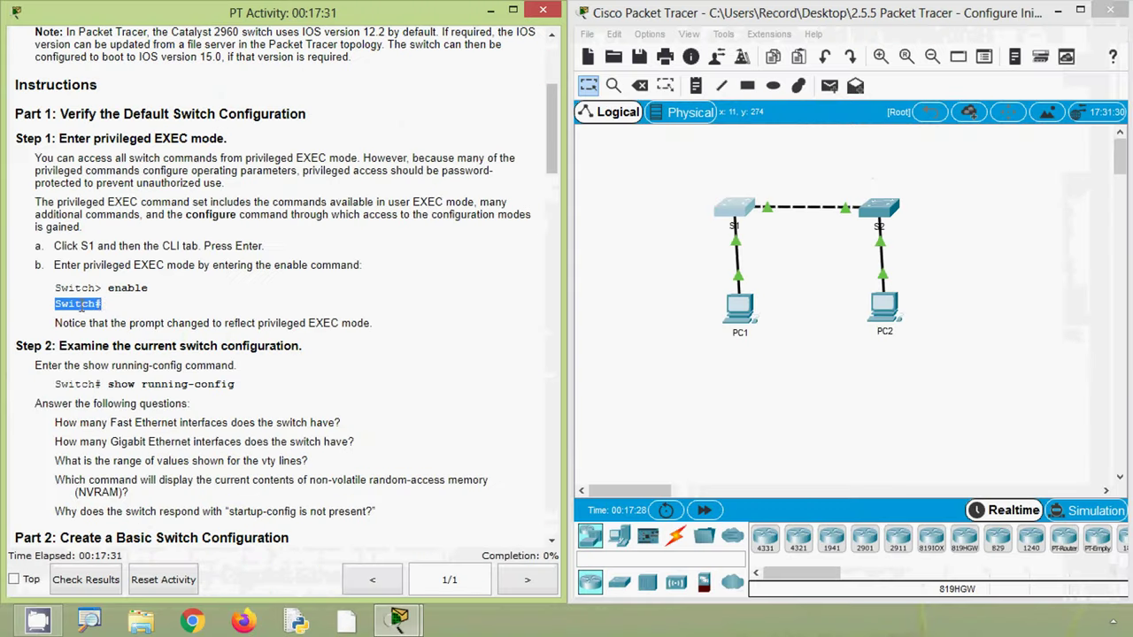
pyautogui.click(141, 314)
pyautogui.click(726, 266)
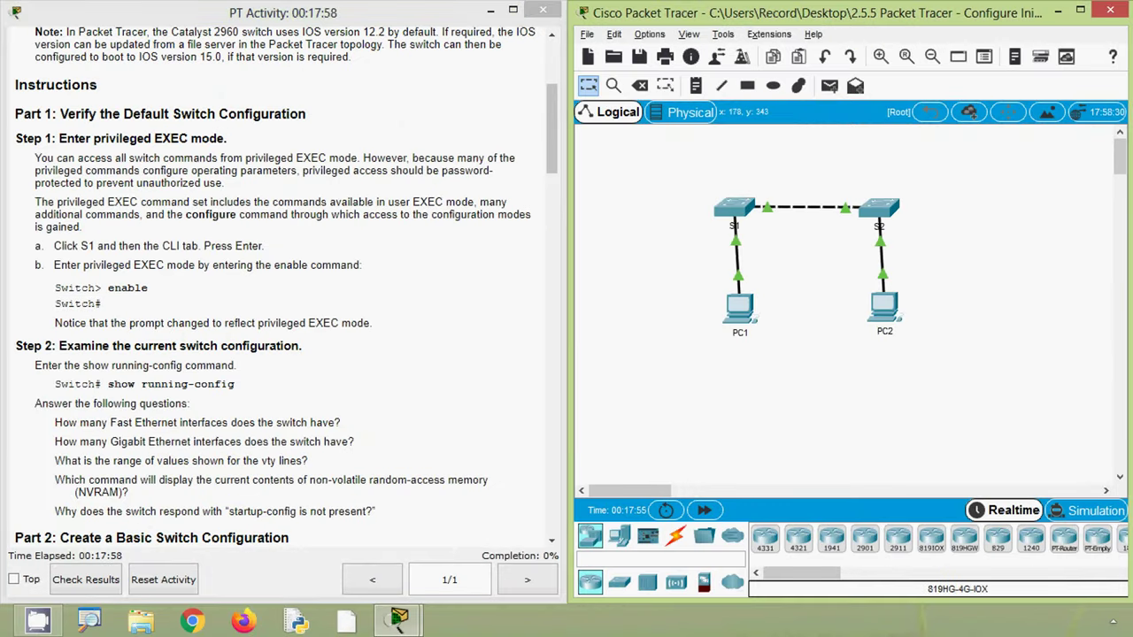
pyautogui.click(735, 208)
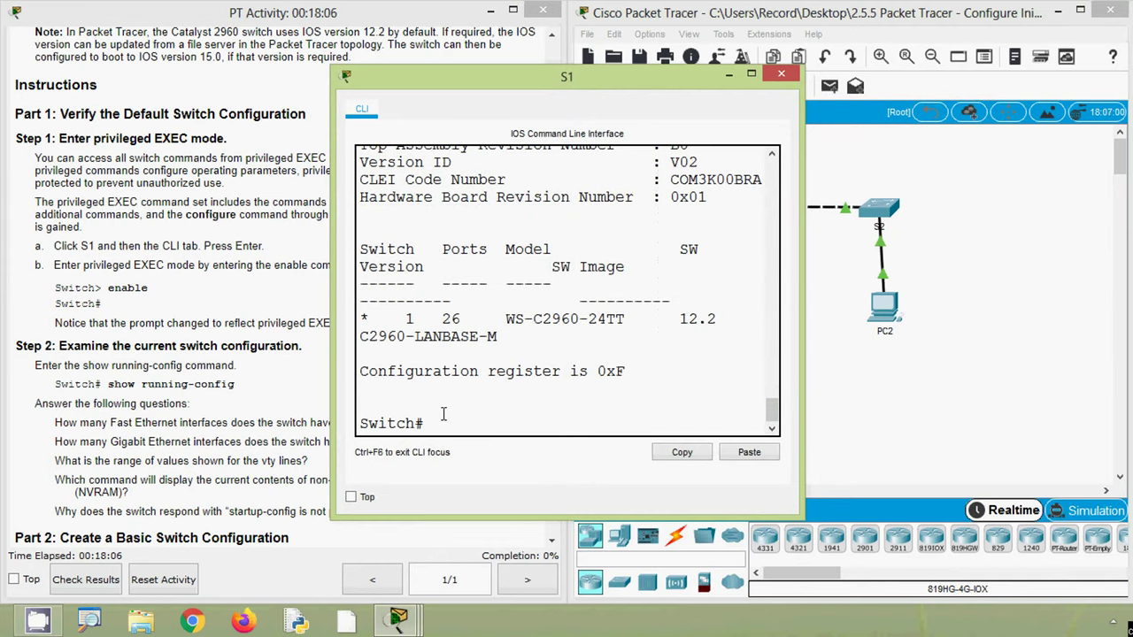
# - Log out of S1's console with exit and start a new session at Switch>
pyautogui.scroll(10, 443, 414)
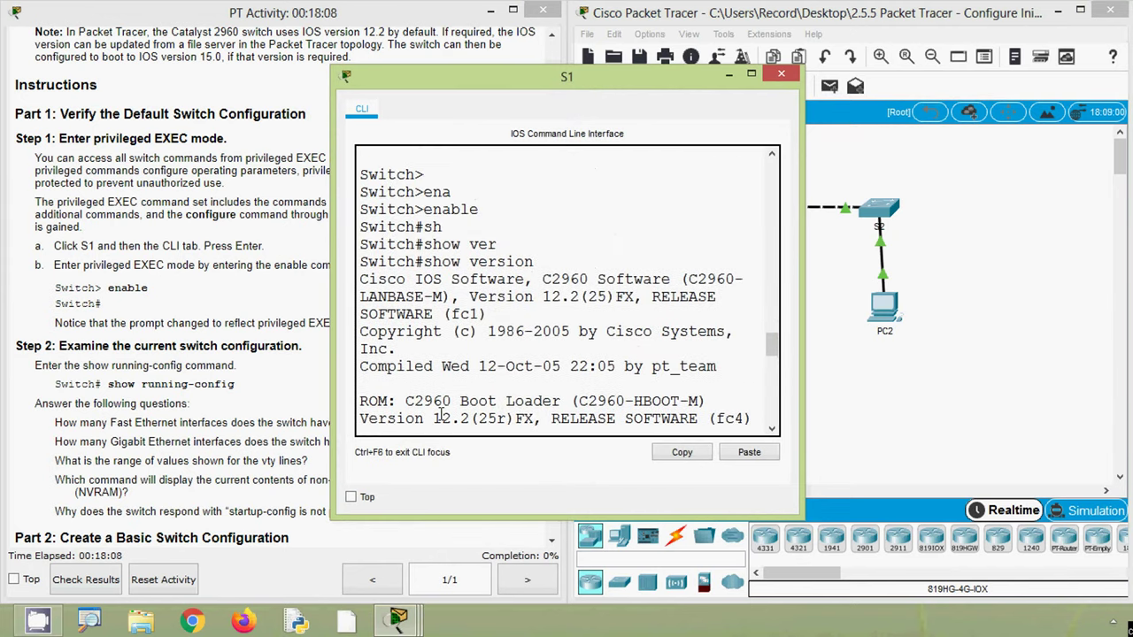
pyautogui.scroll(1, 461, 402)
pyautogui.scroll(-15, 486, 364)
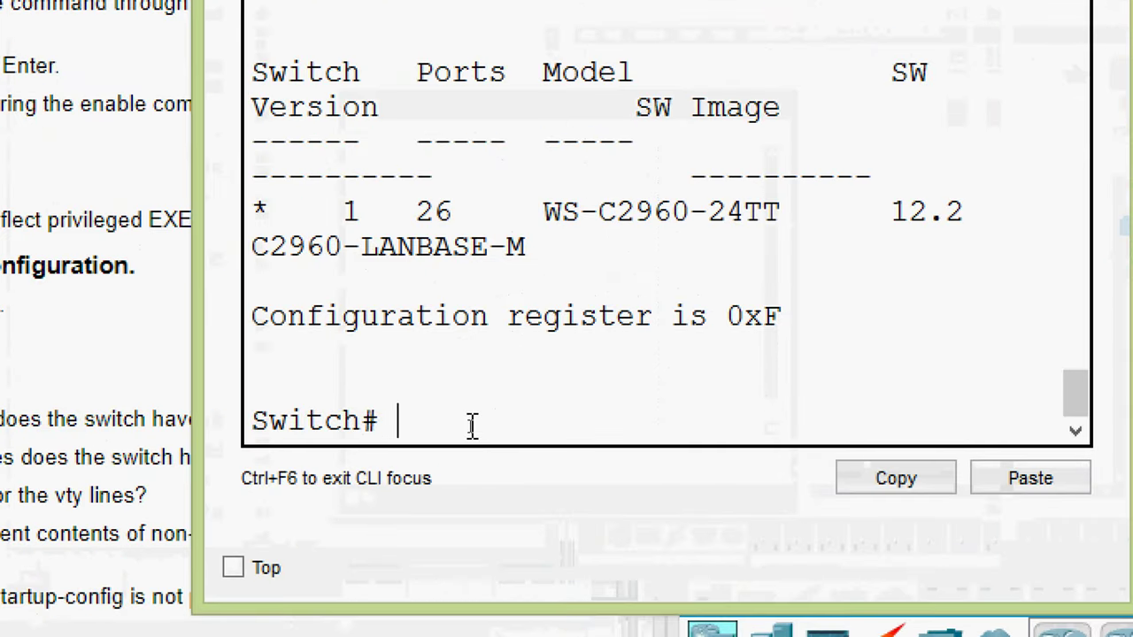
pyautogui.write('exit')
pyautogui.press('Return')
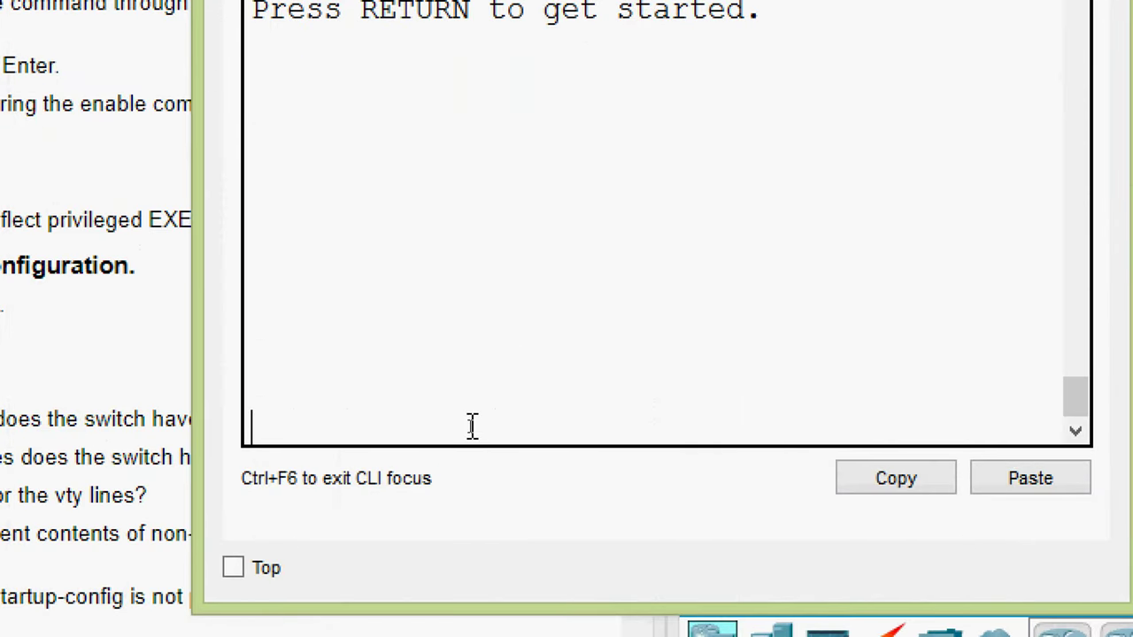
pyautogui.press('Return')
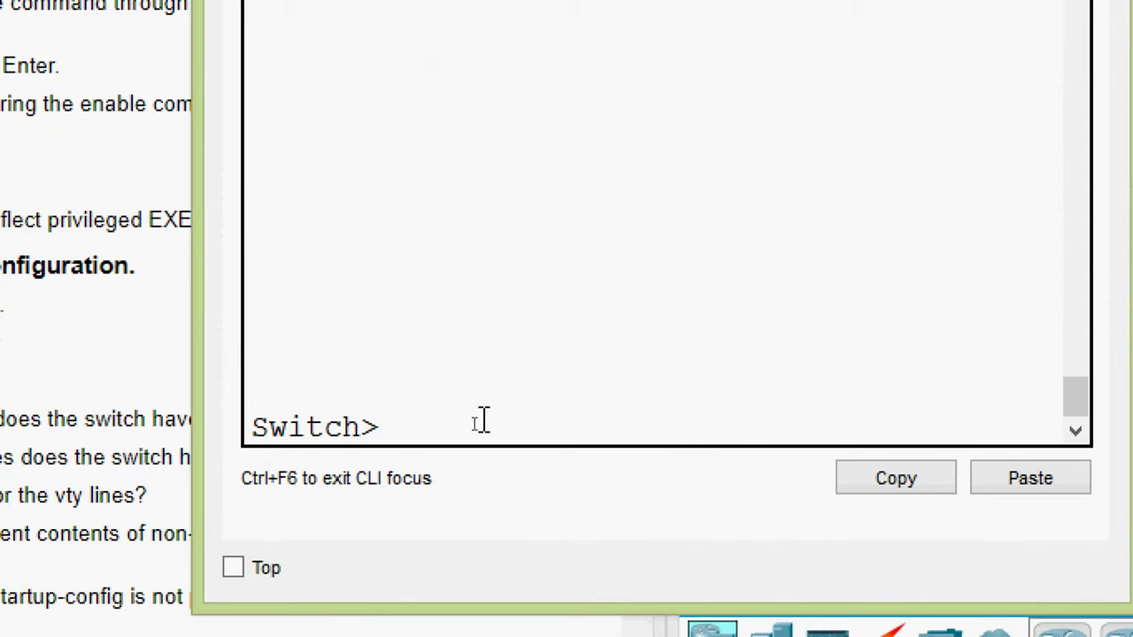
pyautogui.moveTo(390, 427); pyautogui.dragTo(246, 425)
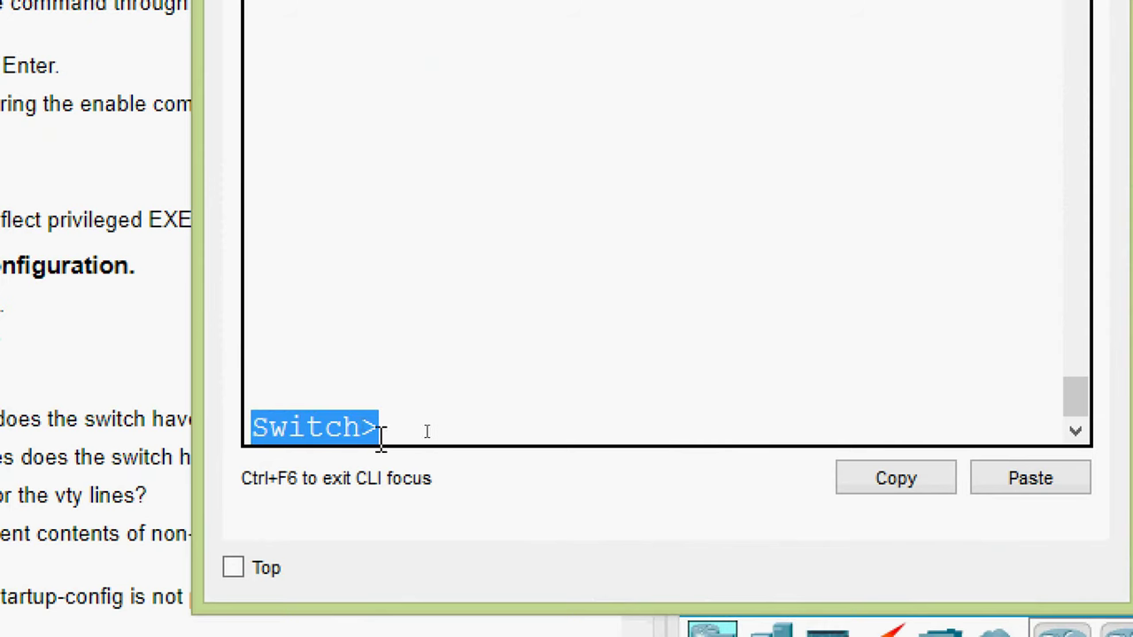
pyautogui.click(398, 429)
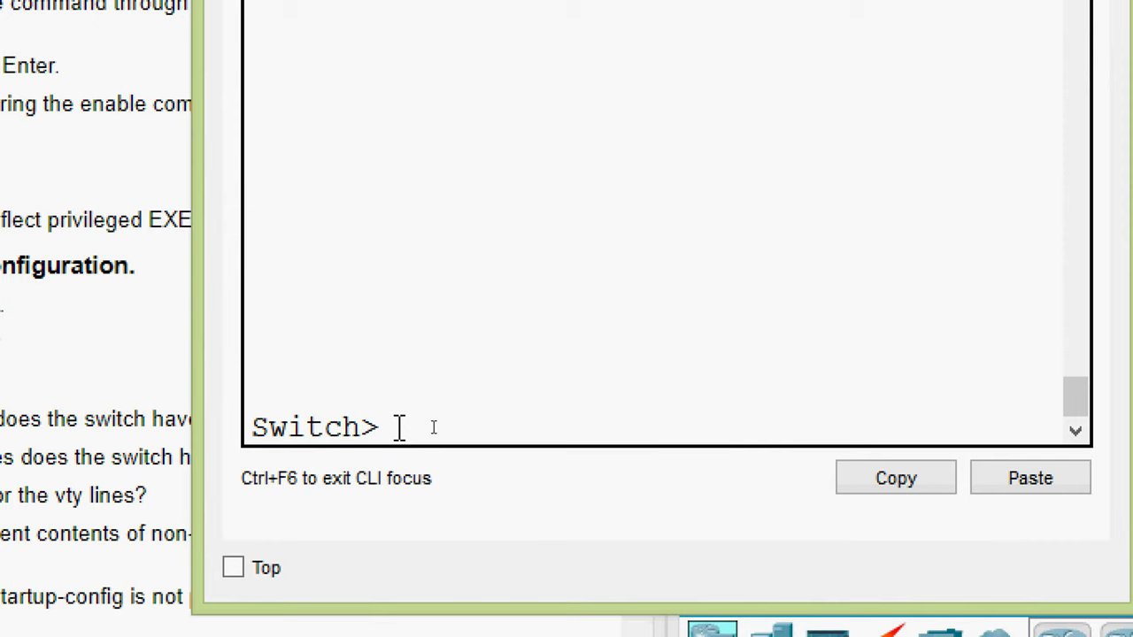
# - Re-enter privileged EXEC mode at Switch# and return to the activity instructions
pyautogui.write('ena')
pyautogui.press('Tab')
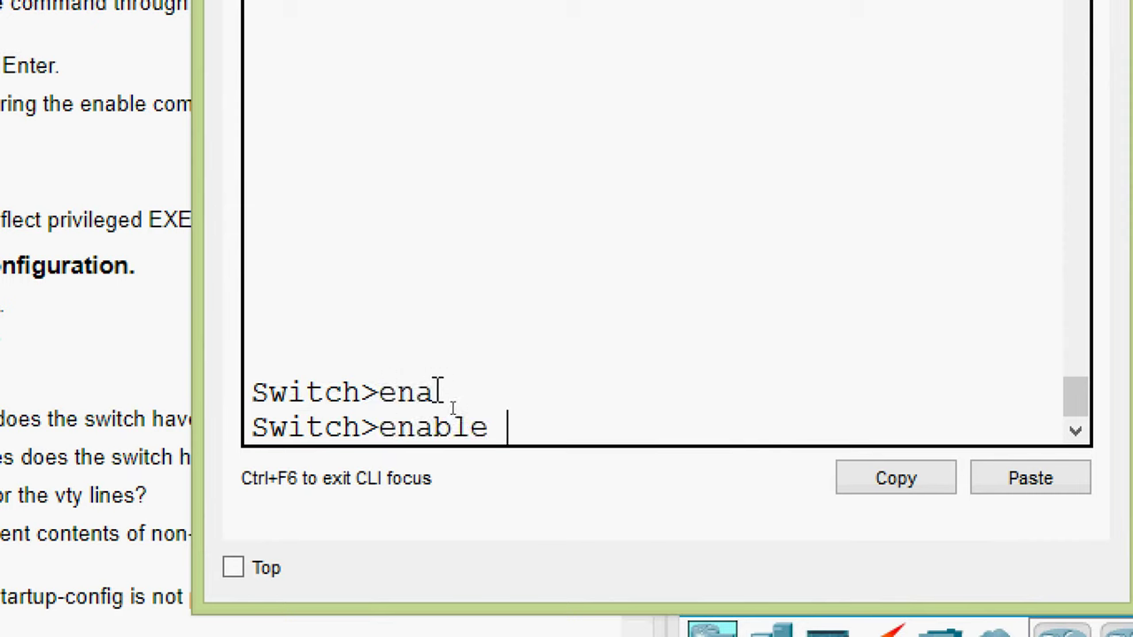
pyautogui.press('Return')
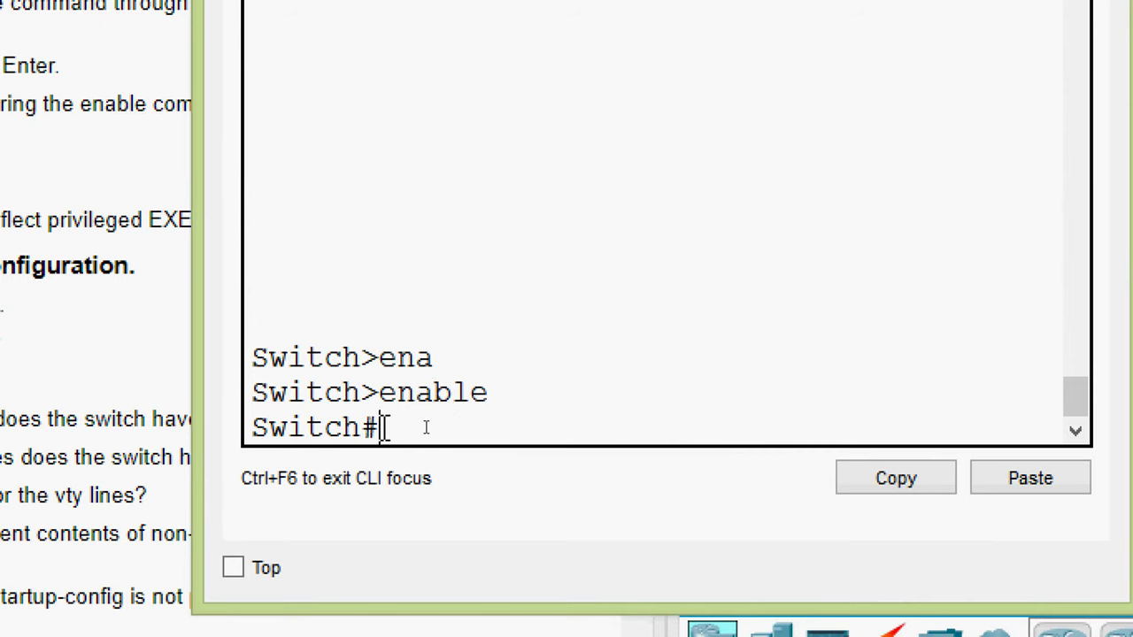
pyautogui.moveTo(380, 428); pyautogui.dragTo(261, 427)
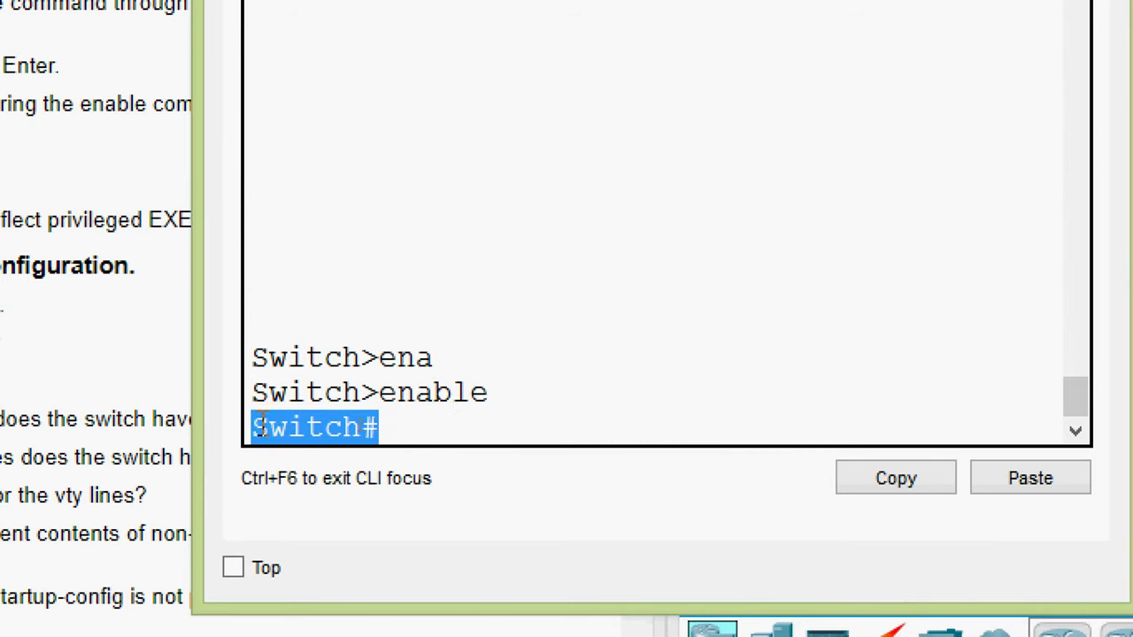
pyautogui.click(428, 429)
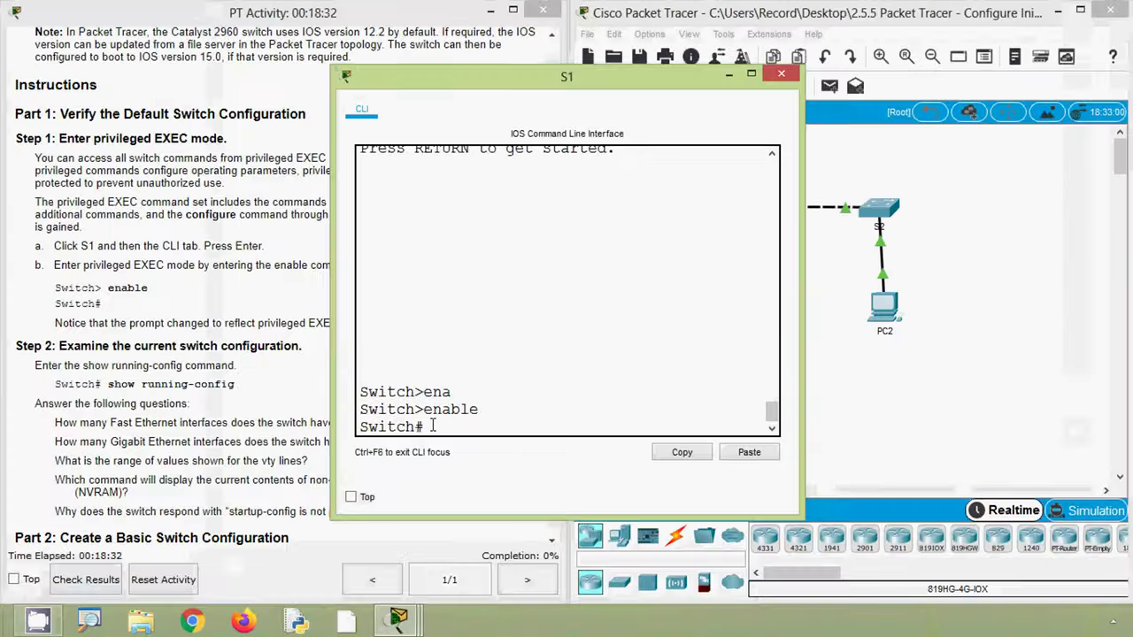
pyautogui.click(219, 404)
pyautogui.scroll(-3, 220, 404)
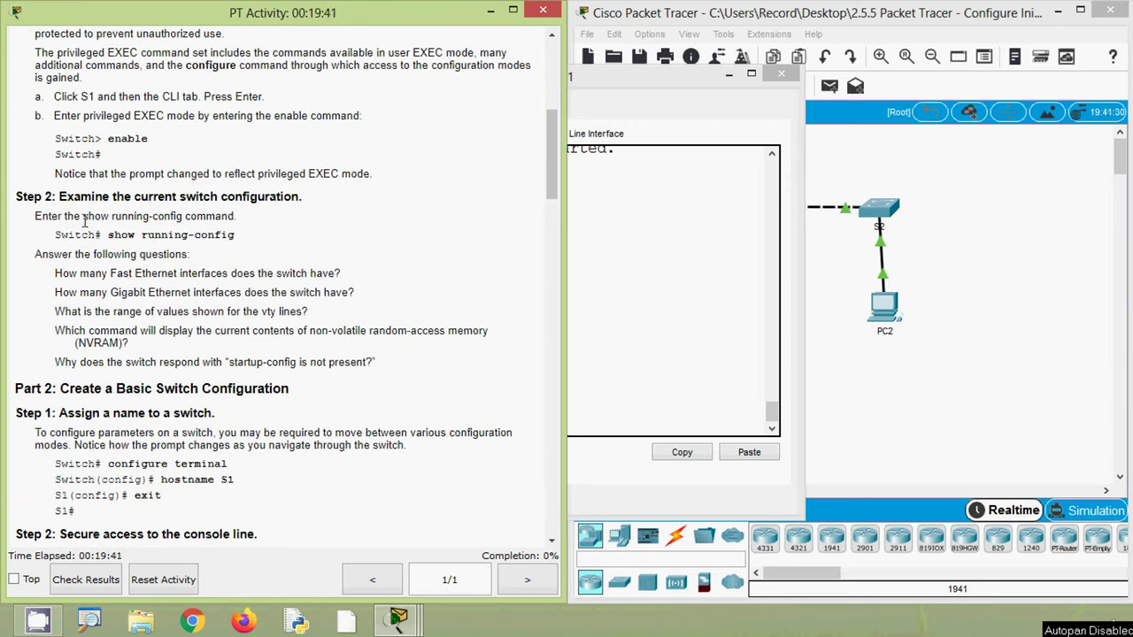
# - Highlight the show running-config command and the NVRAM question, then return to S1's CLI
pyautogui.moveTo(84, 221); pyautogui.dragTo(183, 216)
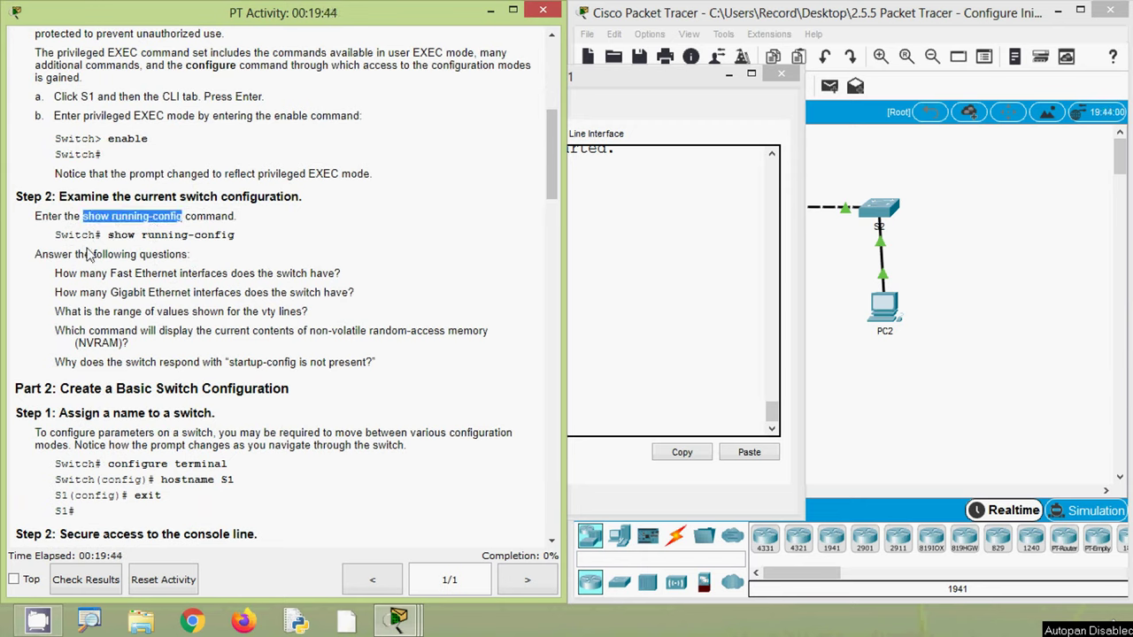
pyautogui.moveTo(61, 236); pyautogui.dragTo(211, 234)
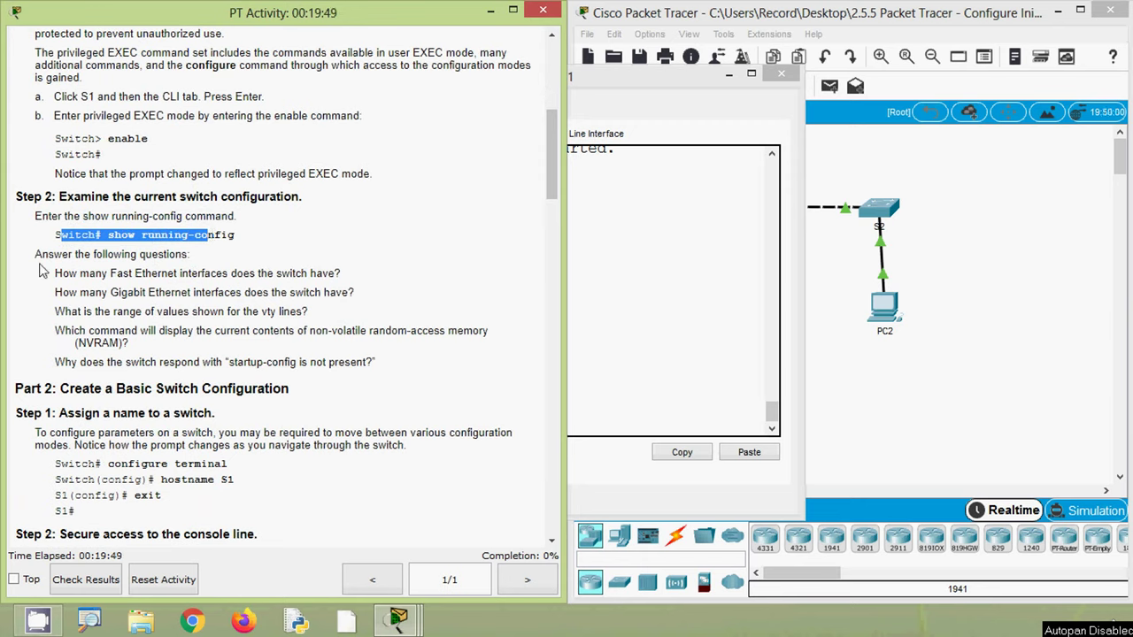
pyautogui.moveTo(36, 254); pyautogui.dragTo(200, 262)
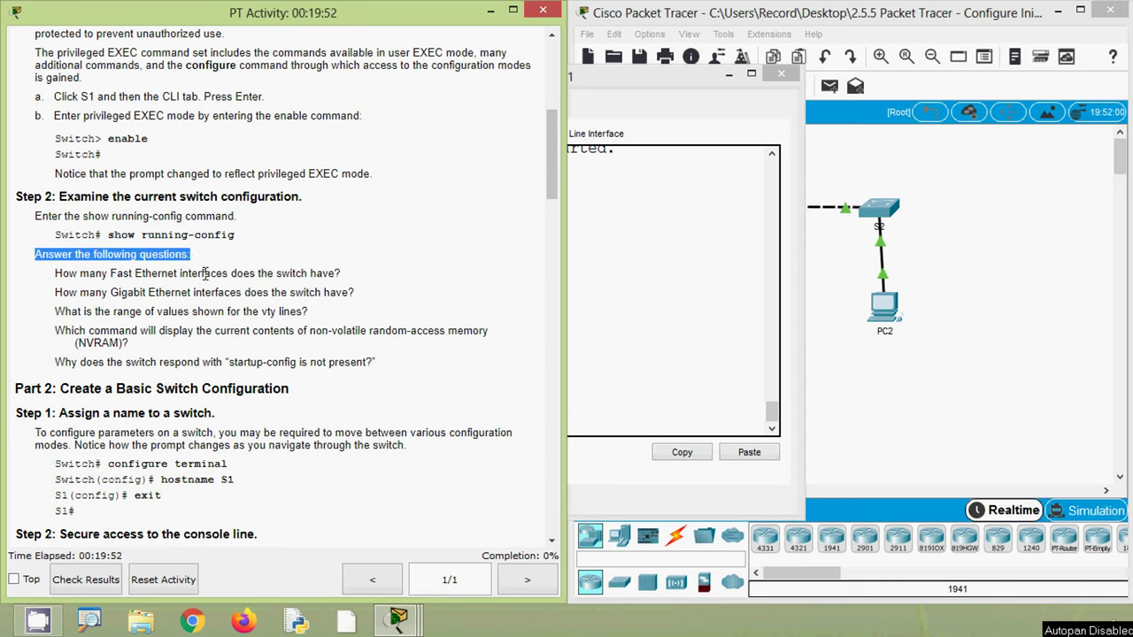
pyautogui.click(205, 275)
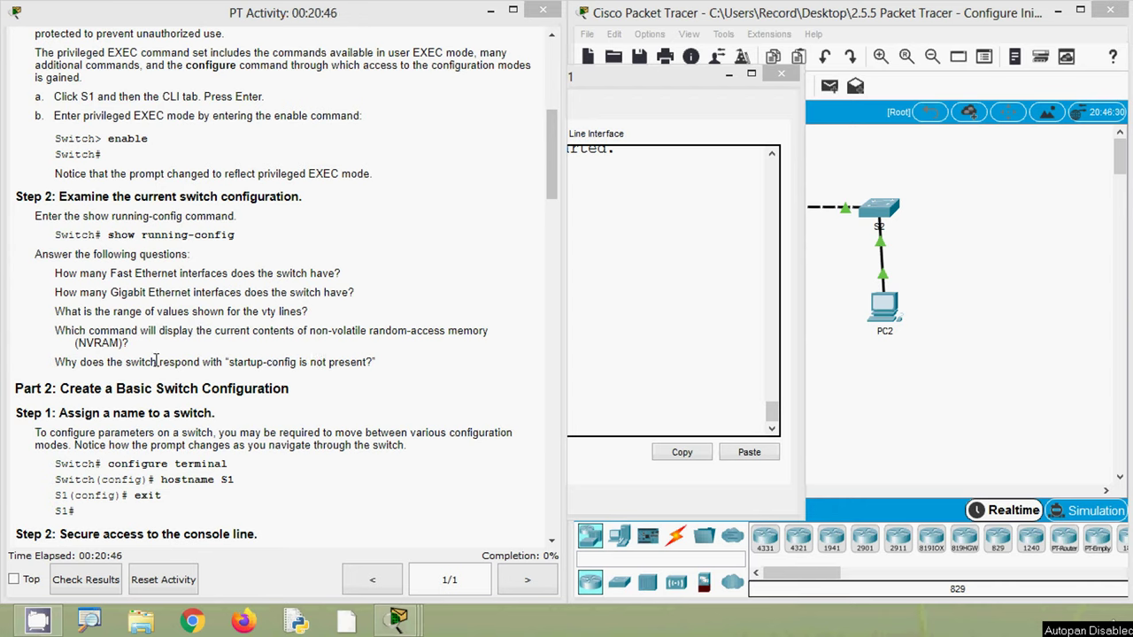
pyautogui.moveTo(77, 344); pyautogui.dragTo(137, 352)
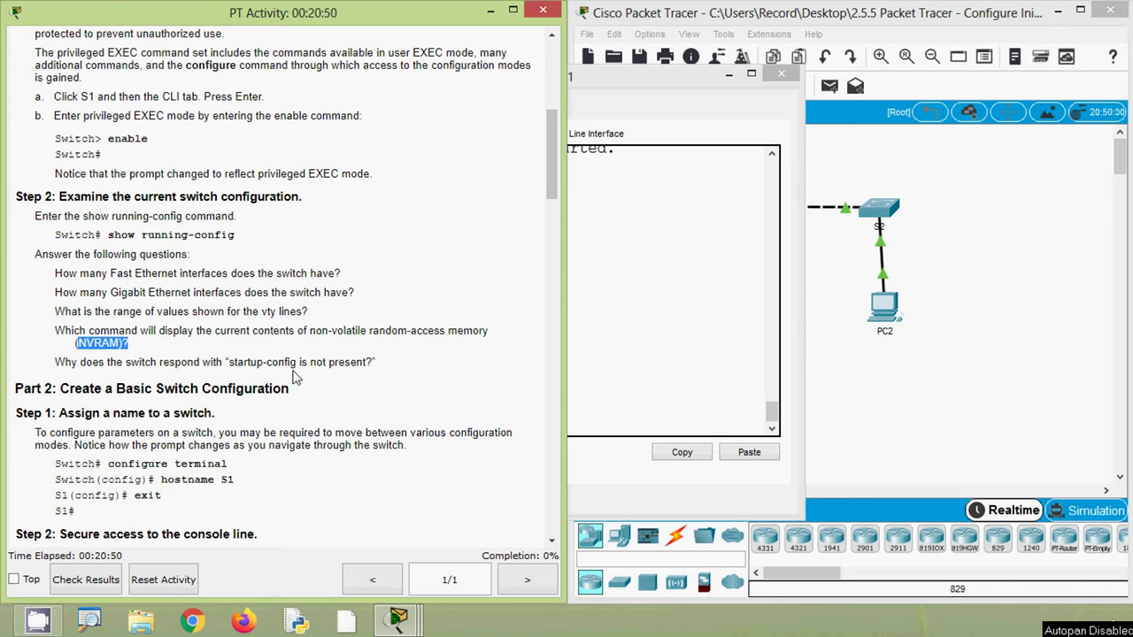
pyautogui.click(354, 380)
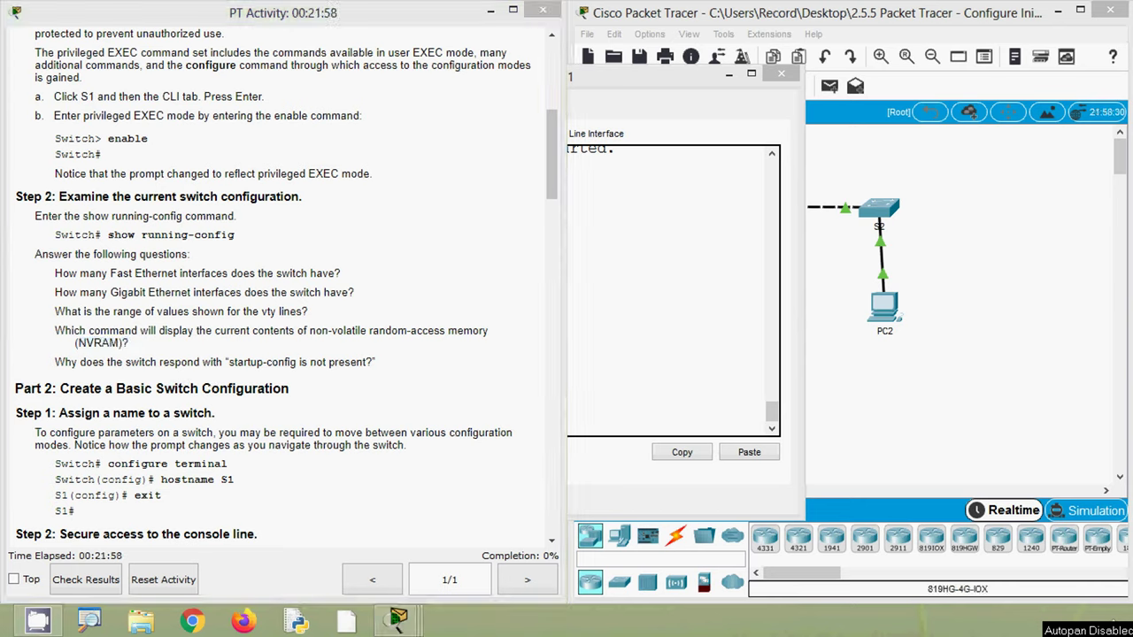
pyautogui.click(650, 314)
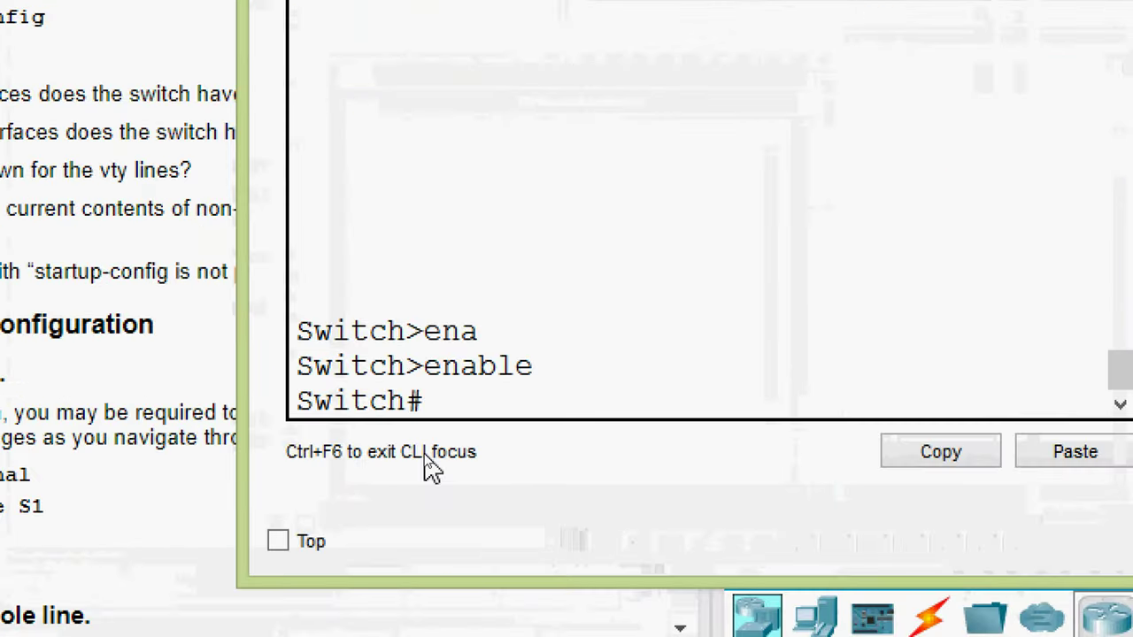
# - Run show running-config on S1 and page through the full listing
pyautogui.write('sh')
pyautogui.press('Tab')
pyautogui.write('ru')
pyautogui.press('Tab')
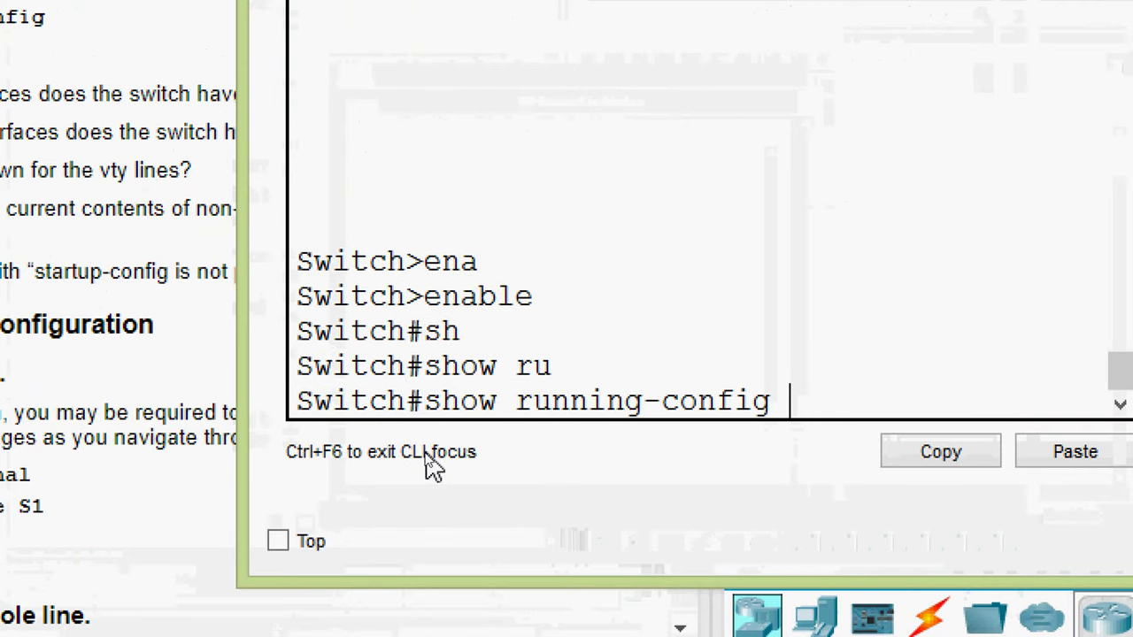
pyautogui.press('Return')
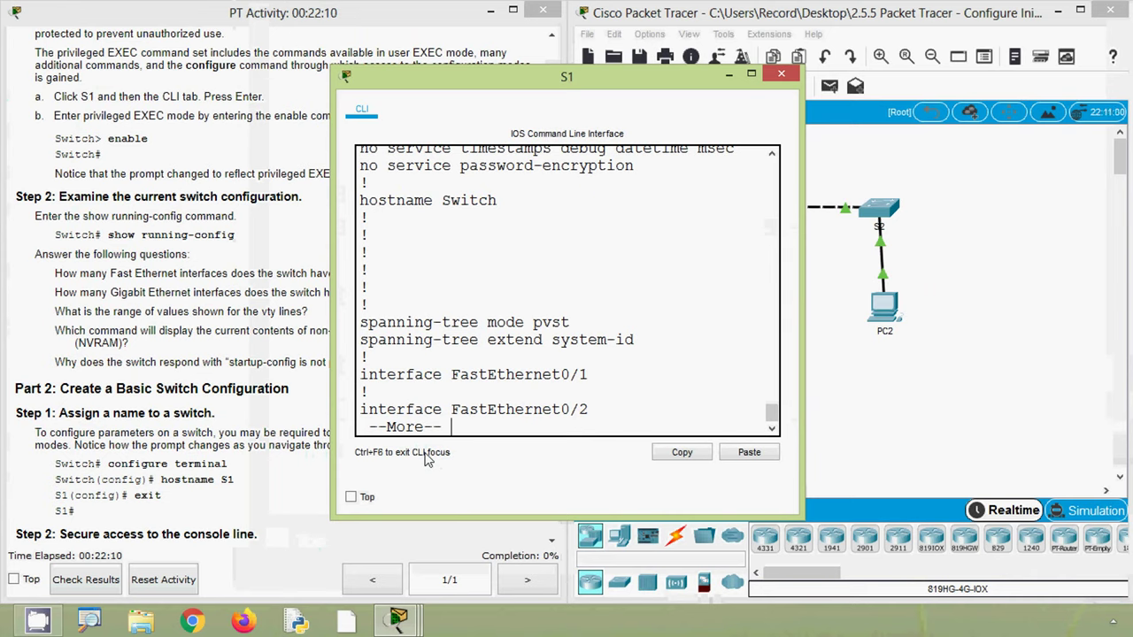
pyautogui.moveTo(460, 427); pyautogui.dragTo(344, 425)
pyautogui.click(485, 418)
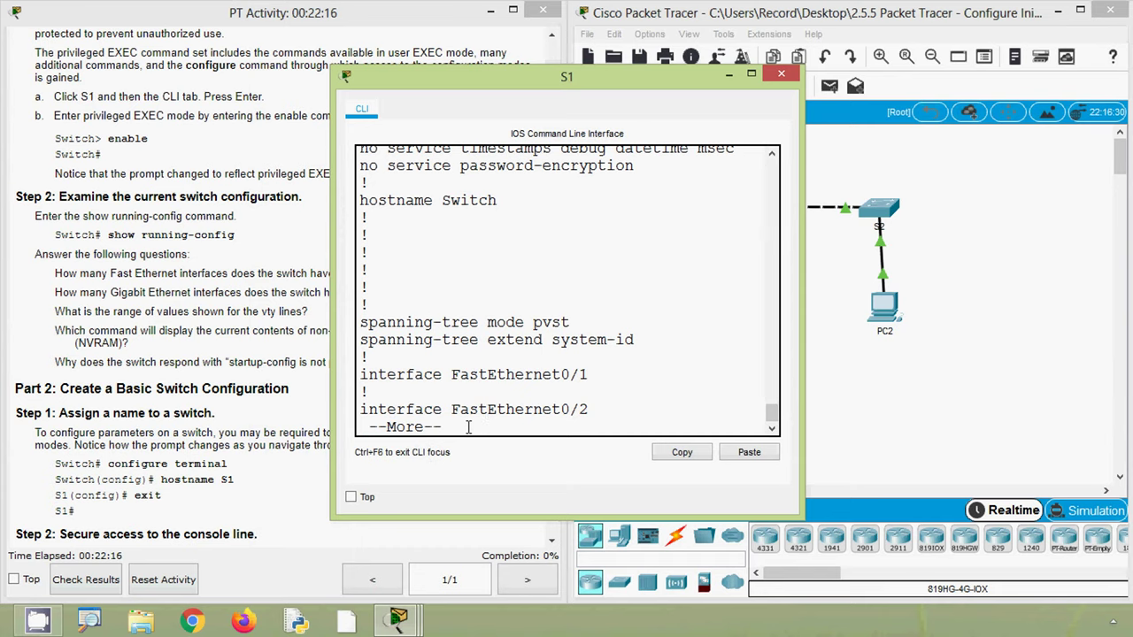
pyautogui.press('Return')
pyautogui.press('Return')
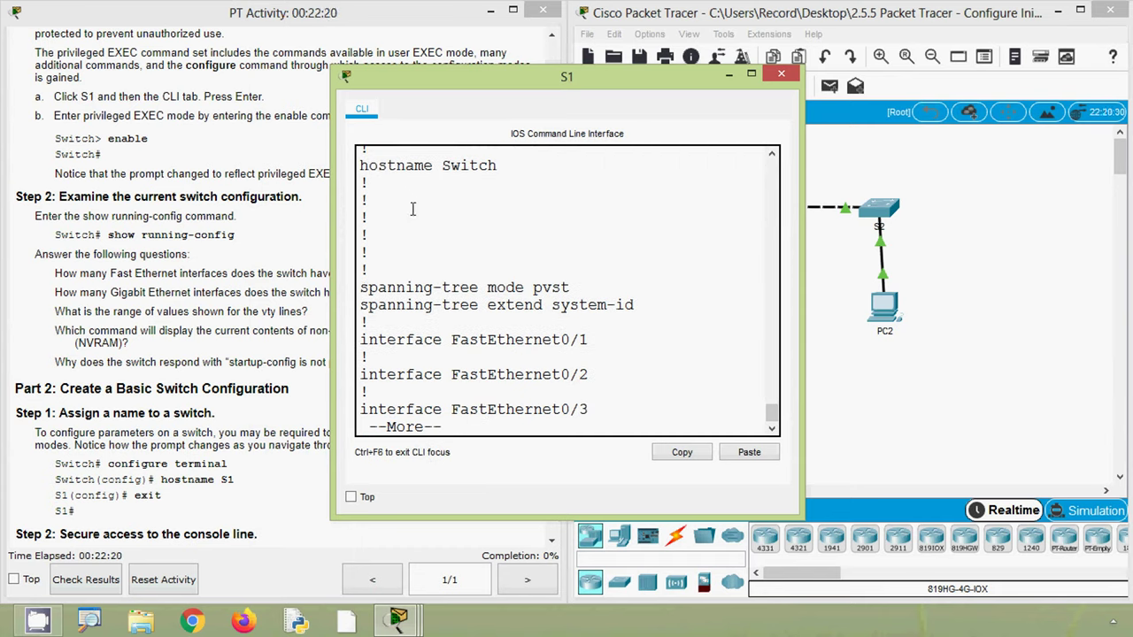
pyautogui.press('space')
pyautogui.press('space')
pyautogui.press('space')
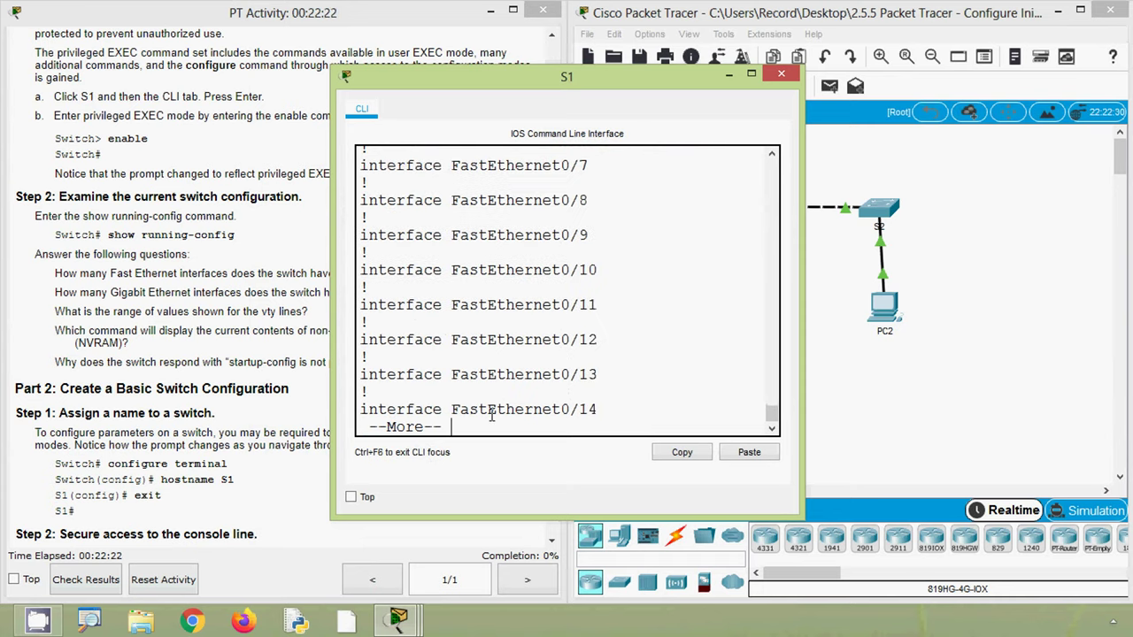
pyautogui.press('space')
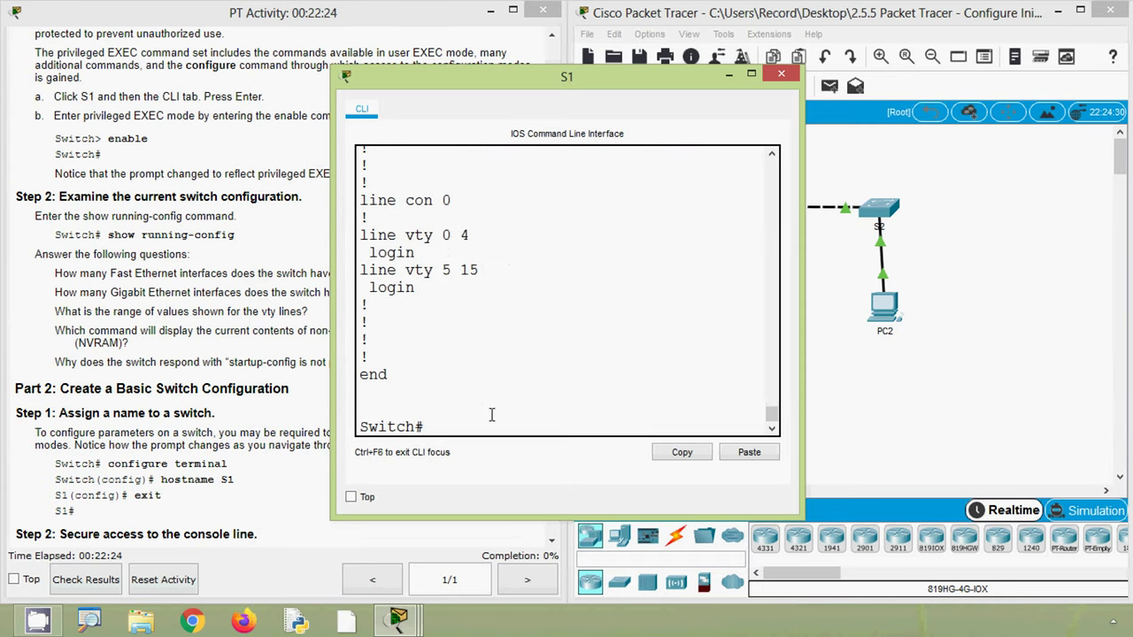
# - Scroll back to review the hostname Switch entry in the running configuration
pyautogui.scroll(1, 525, 367)
pyautogui.scroll(20, 525, 367)
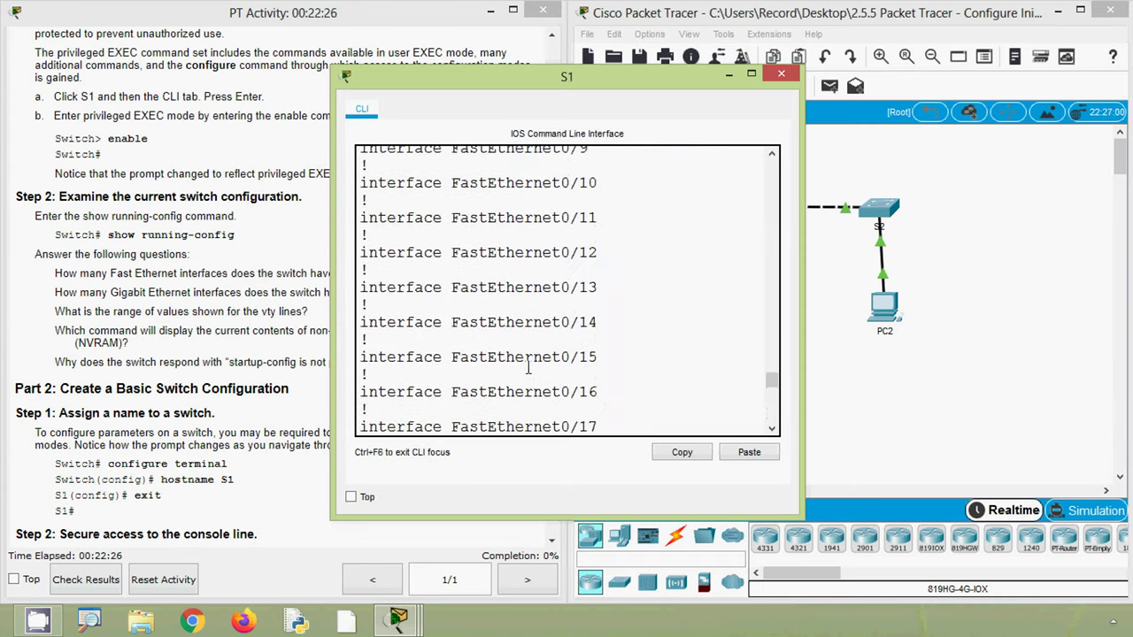
pyautogui.scroll(11, 532, 365)
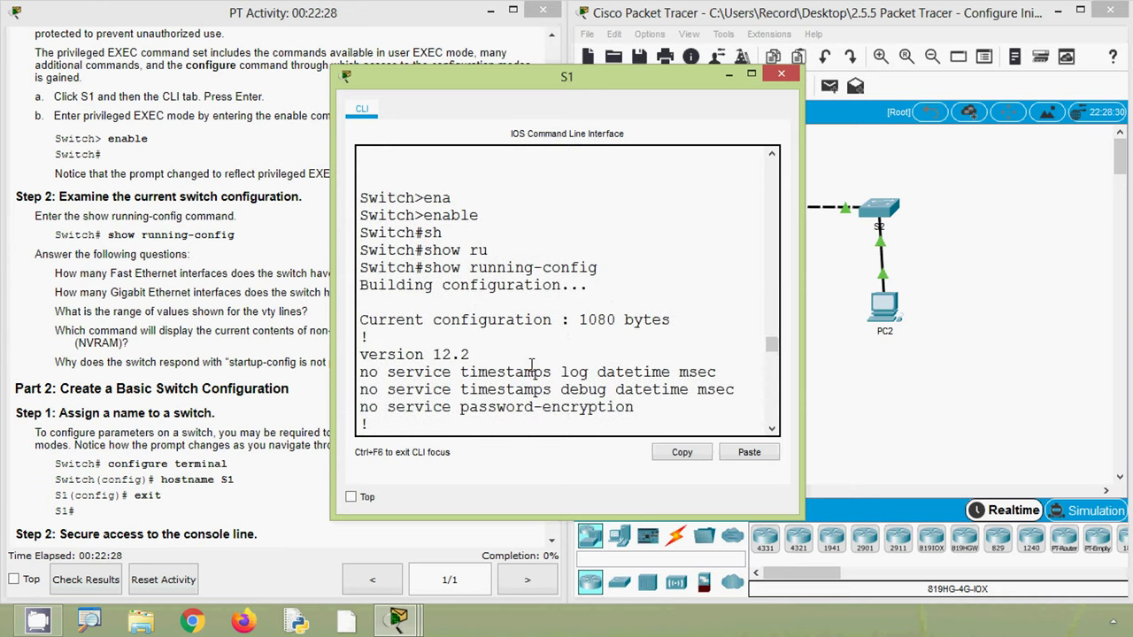
pyautogui.scroll(-1, 523, 326)
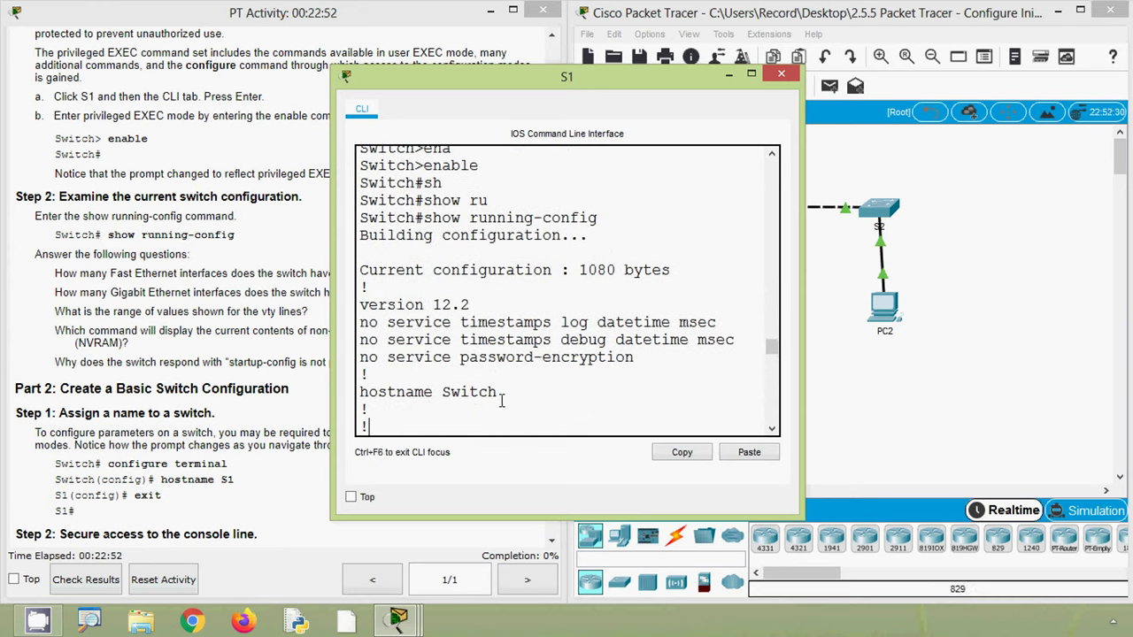
pyautogui.moveTo(501, 395); pyautogui.dragTo(370, 394)
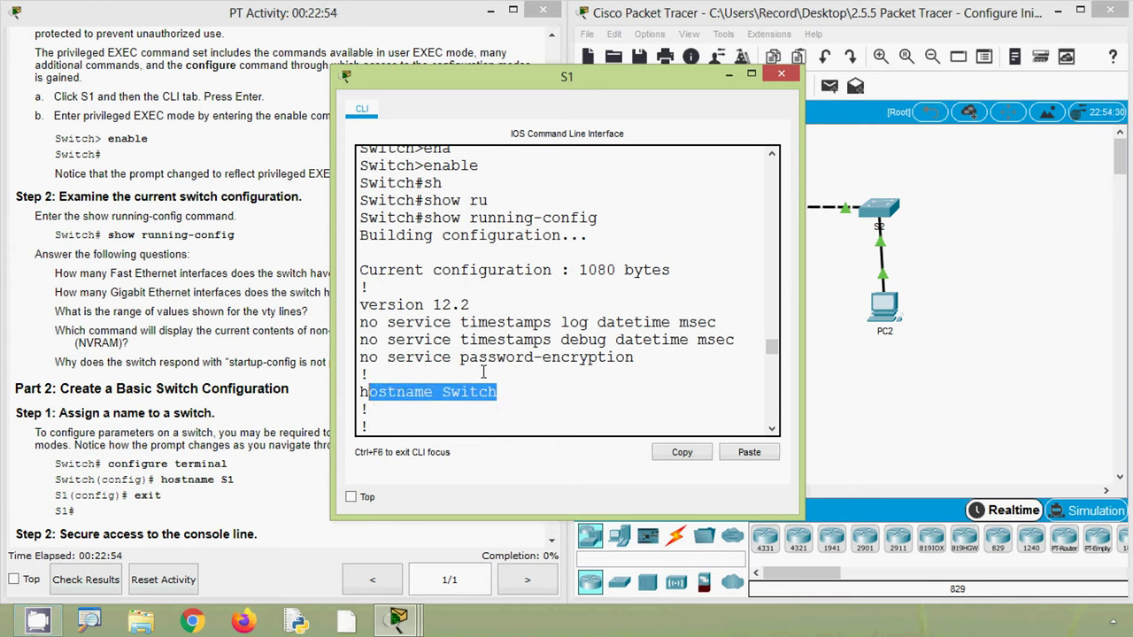
pyautogui.moveTo(470, 304); pyautogui.dragTo(351, 306)
pyautogui.scroll(-1, 448, 373)
pyautogui.scroll(-3, 449, 372)
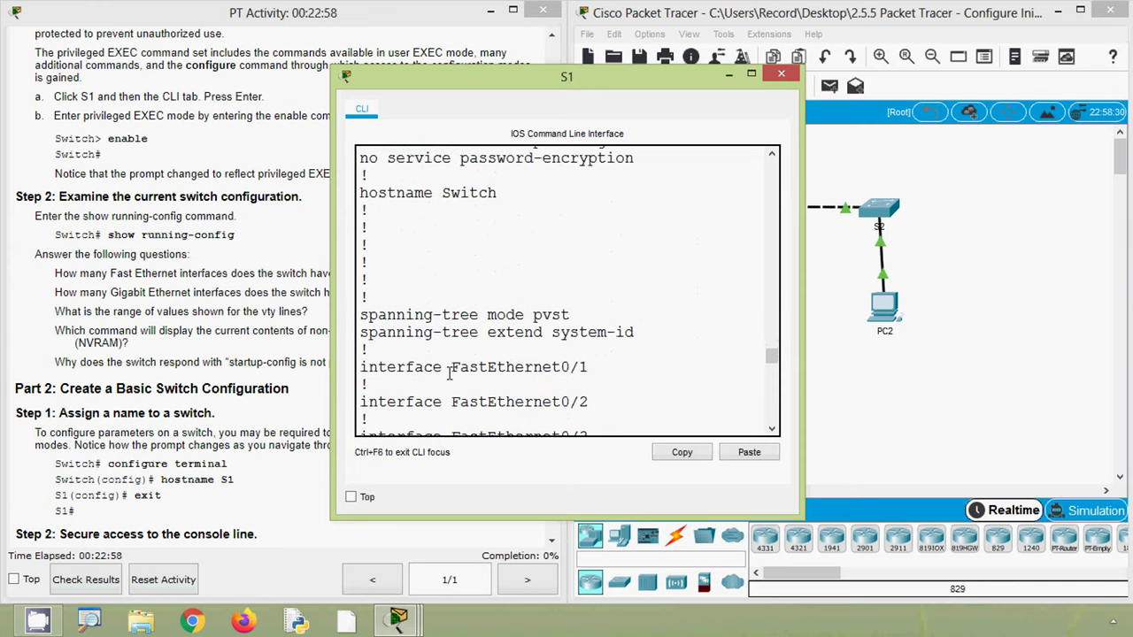
pyautogui.scroll(-1, 462, 342)
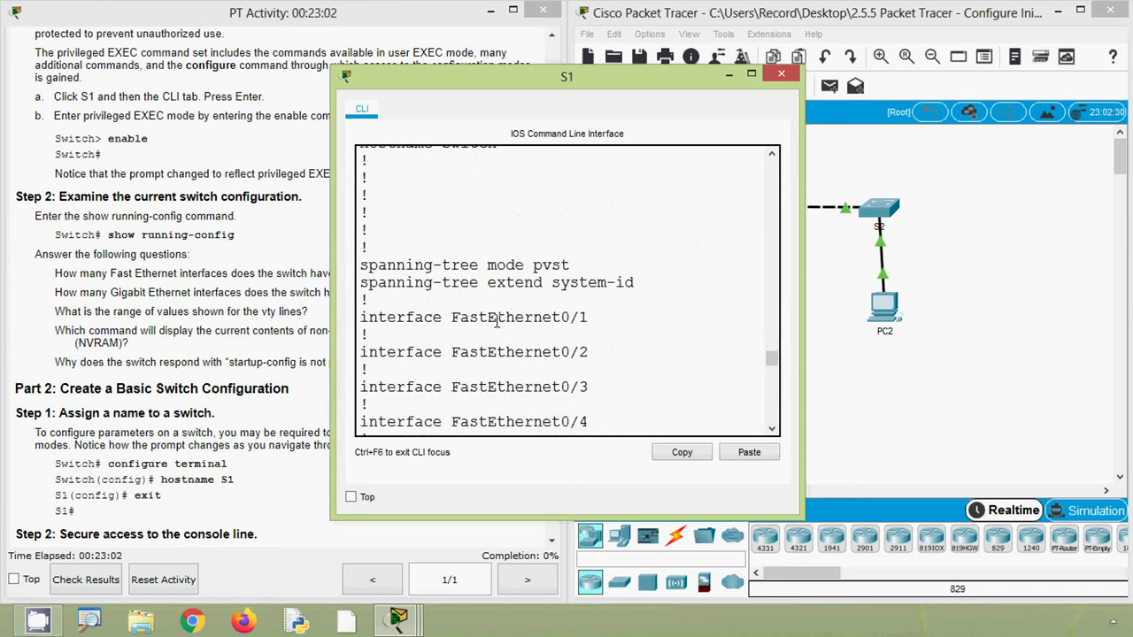
pyautogui.moveTo(564, 319); pyautogui.dragTo(591, 320)
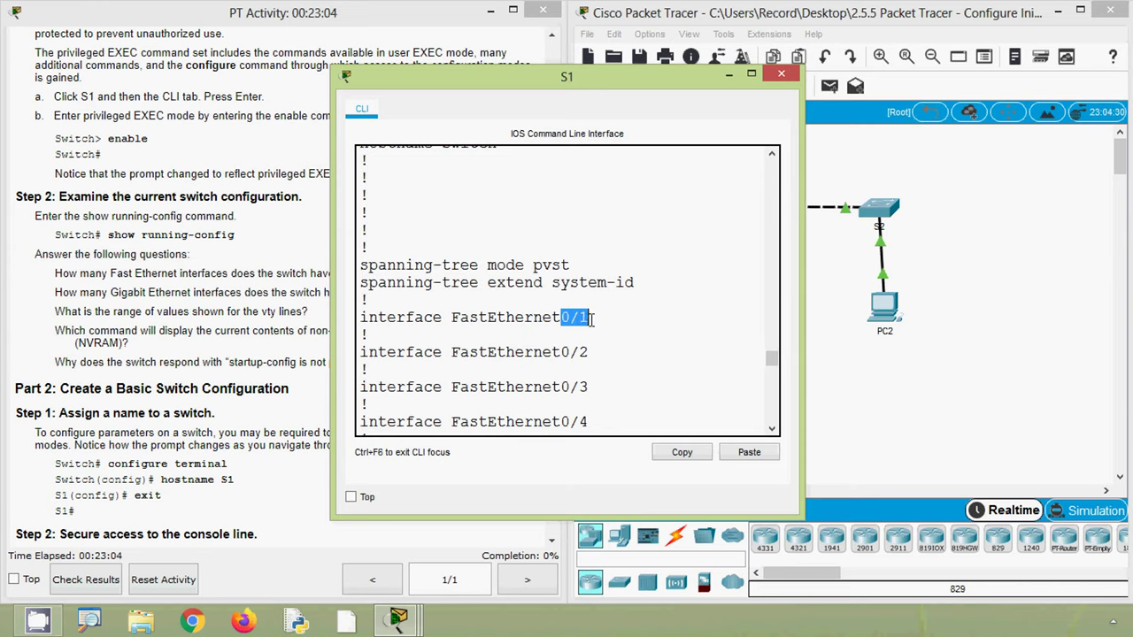
# - Review FastEthernet0/24, the two GigabitEthernet interfaces, line con 0 and vty lines 0–15
pyautogui.scroll(-6, 588, 353)
pyautogui.scroll(-10, 588, 352)
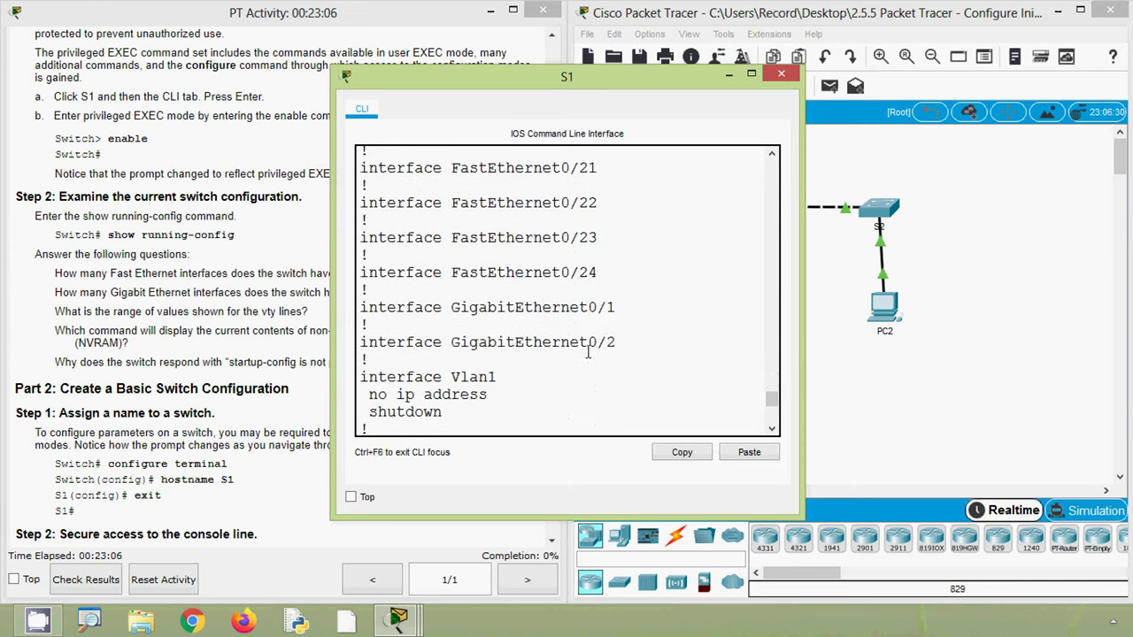
pyautogui.moveTo(609, 279); pyautogui.dragTo(361, 274)
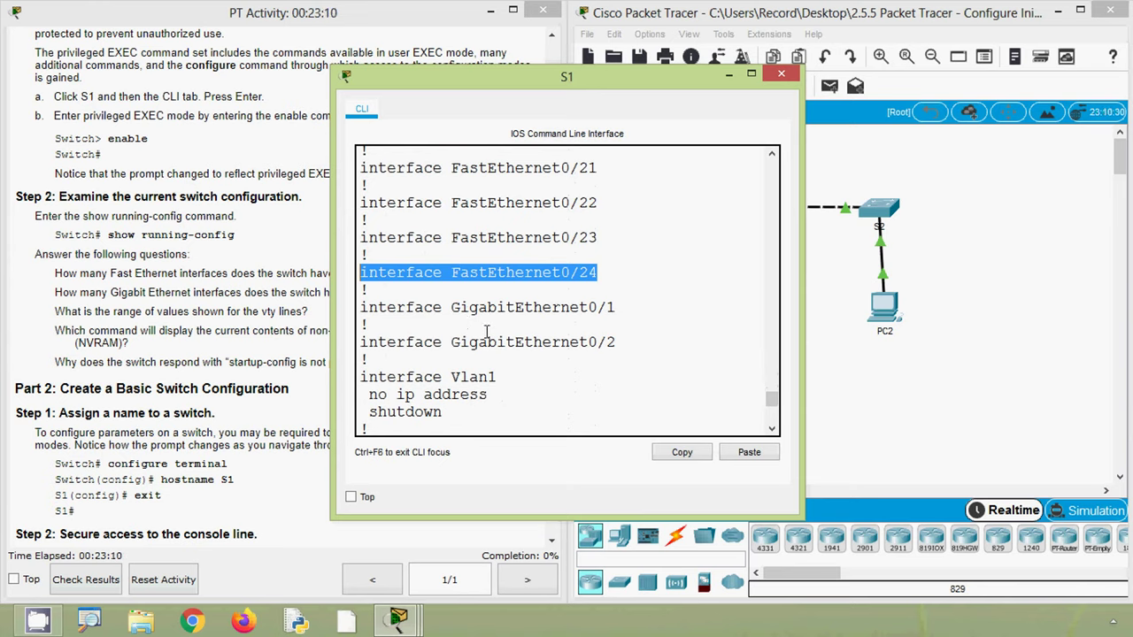
pyautogui.moveTo(617, 343); pyautogui.dragTo(353, 307)
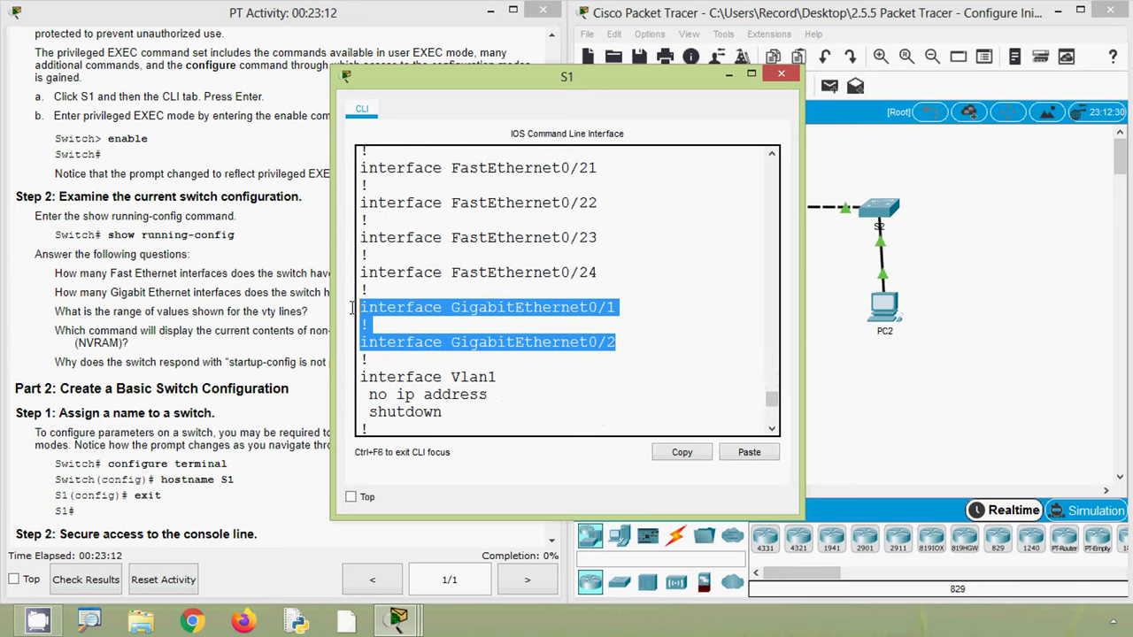
pyautogui.scroll(-3, 539, 389)
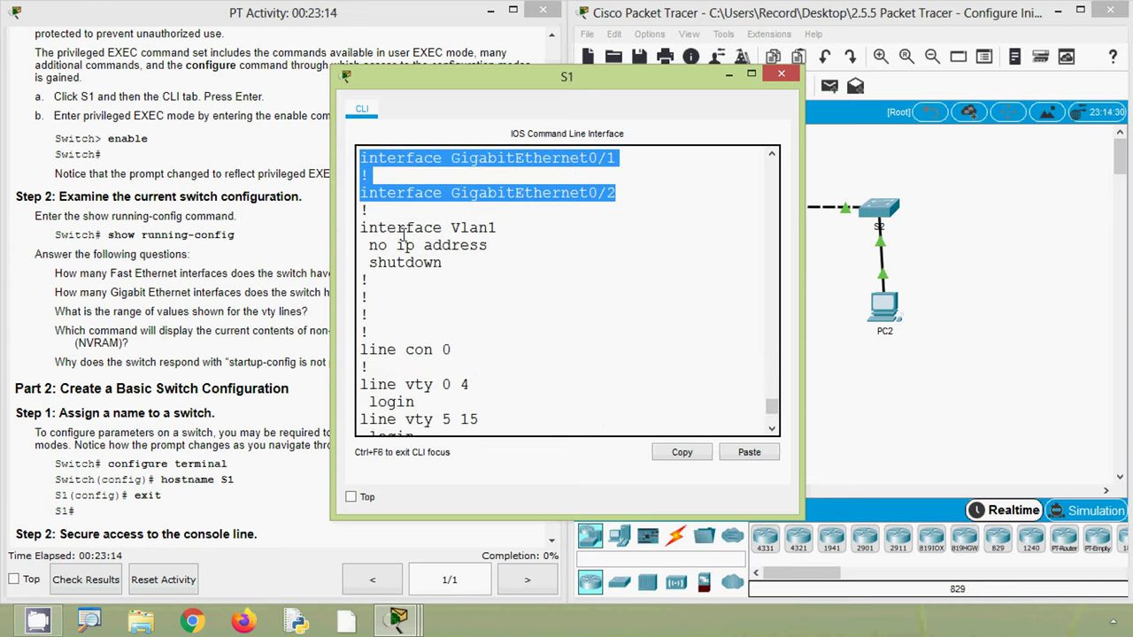
pyautogui.scroll(-1, 445, 373)
pyautogui.moveTo(377, 302); pyautogui.dragTo(486, 303)
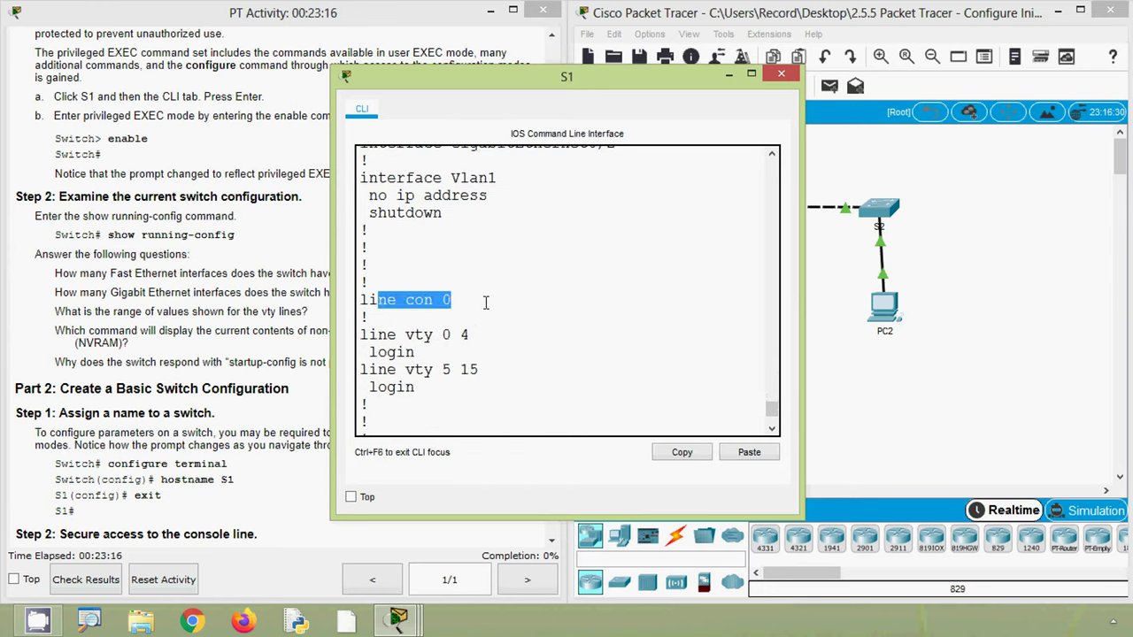
pyautogui.moveTo(371, 336); pyautogui.dragTo(484, 370)
pyautogui.click(444, 335)
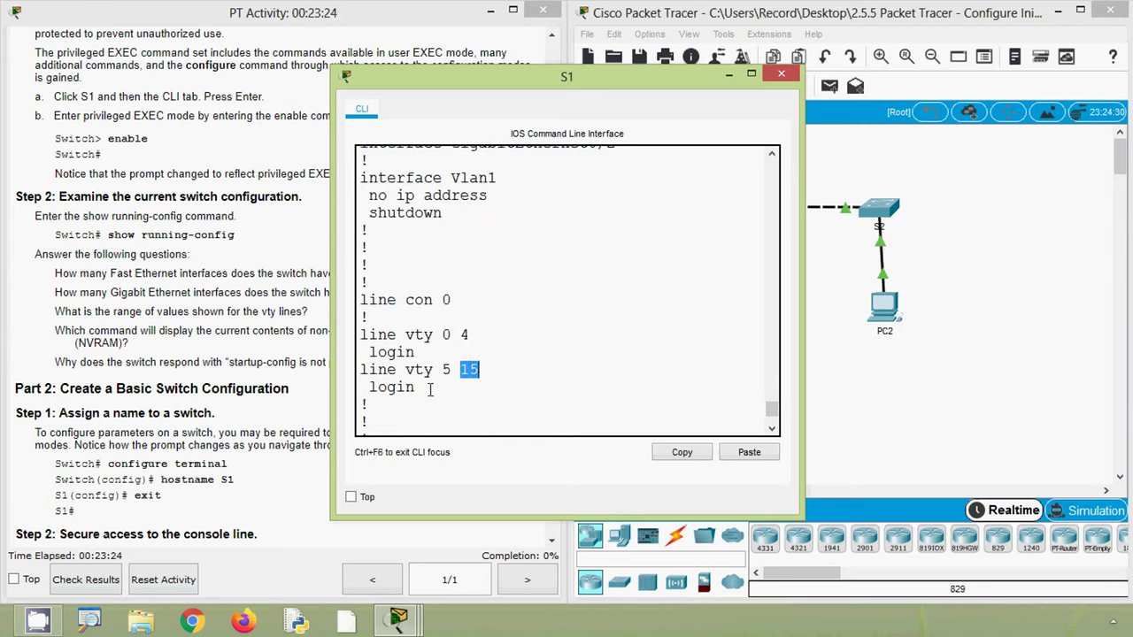
pyautogui.scroll(-2, 429, 391)
pyautogui.click(453, 370)
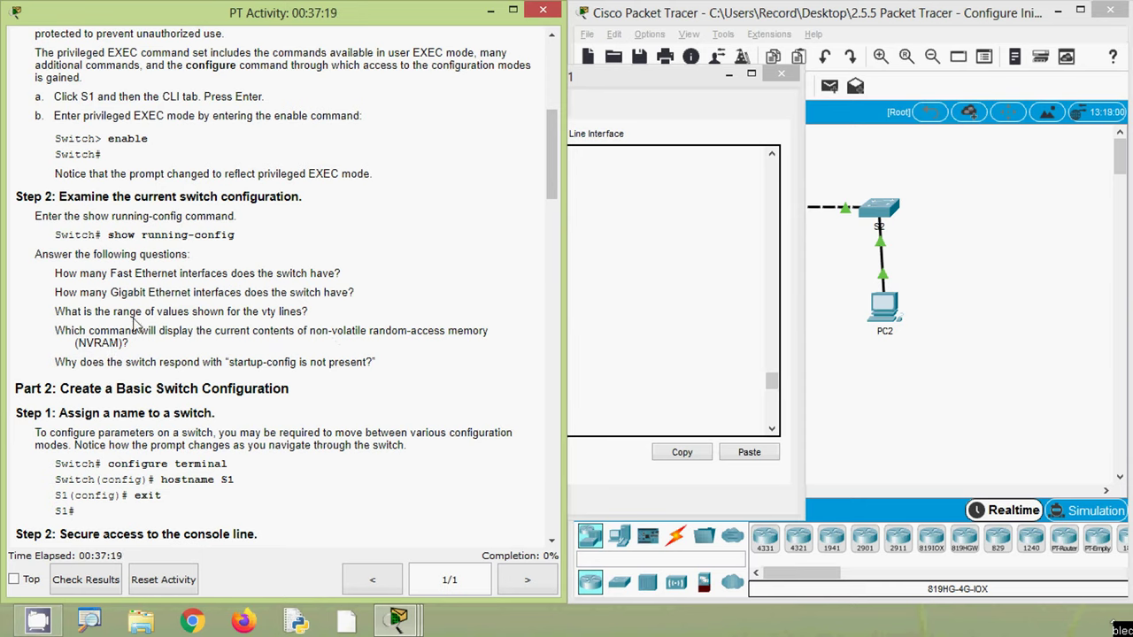
# - Highlight 'show running-config' in the Step 2 instructions
pyautogui.moveTo(108, 234); pyautogui.dragTo(242, 246)
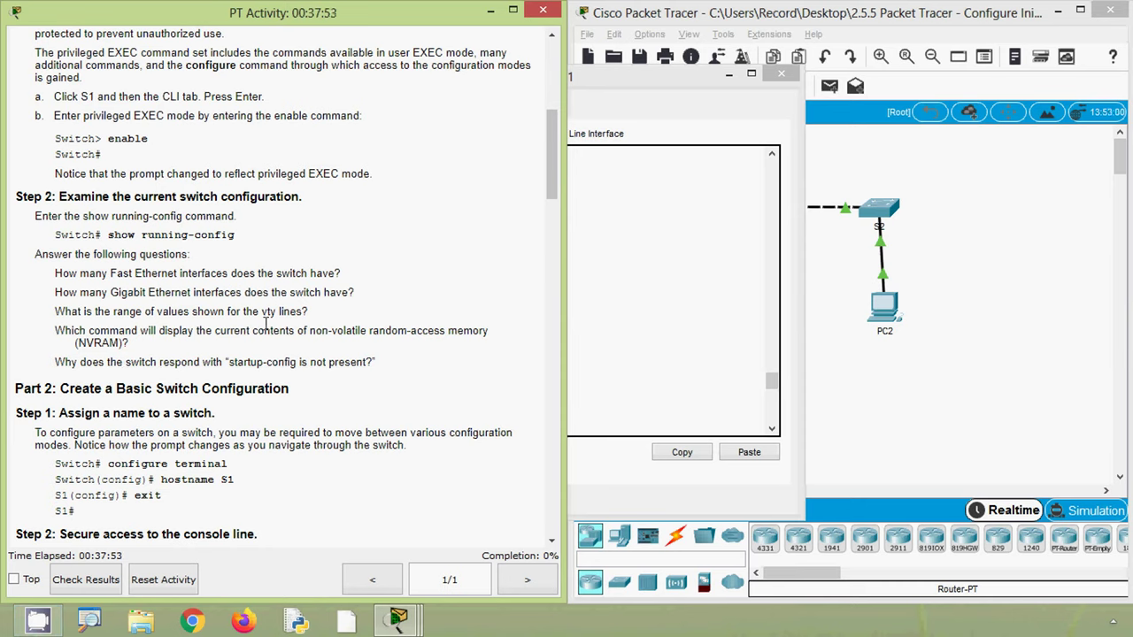
# - Wake S1's console and enter privileged EXEC mode with enable
pyautogui.click(655, 359)
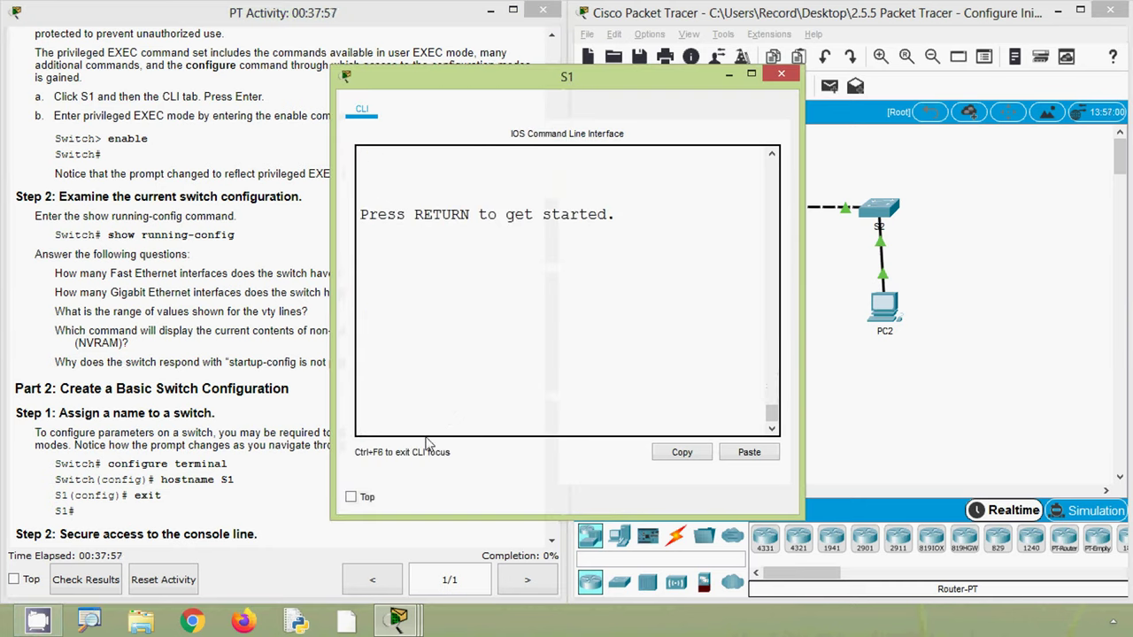
pyautogui.press('Return')
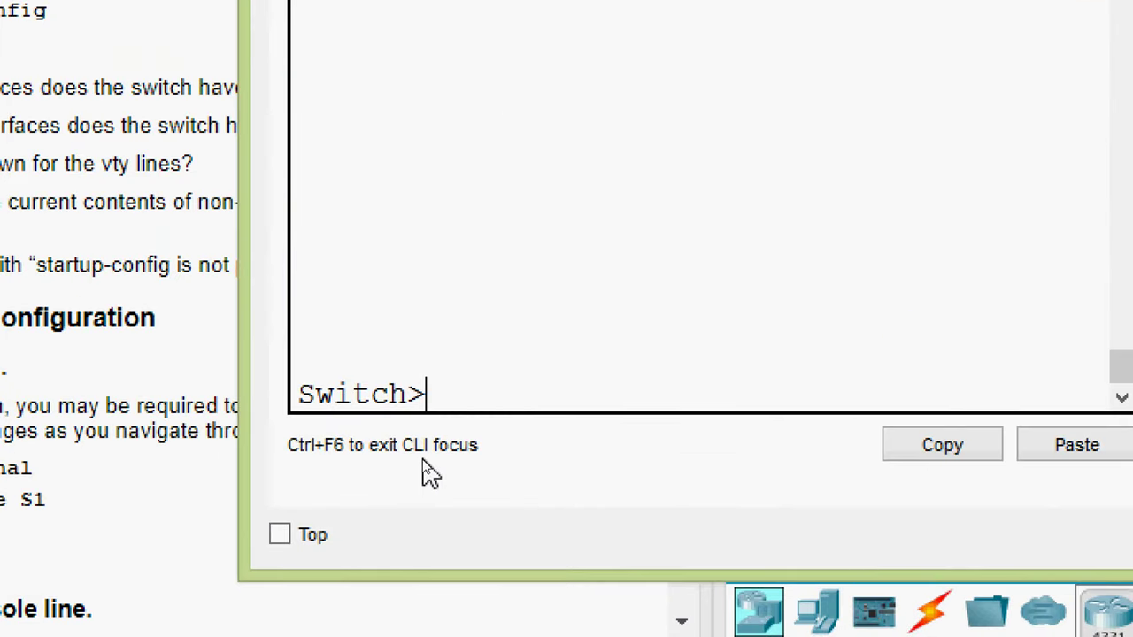
pyautogui.write('ena')
pyautogui.press('Tab')
pyautogui.press('Return')
# - Run show startup-config, confirming no startup configuration is present, then return to the instructions
pyautogui.write('sh')
pyautogui.press('Tab')
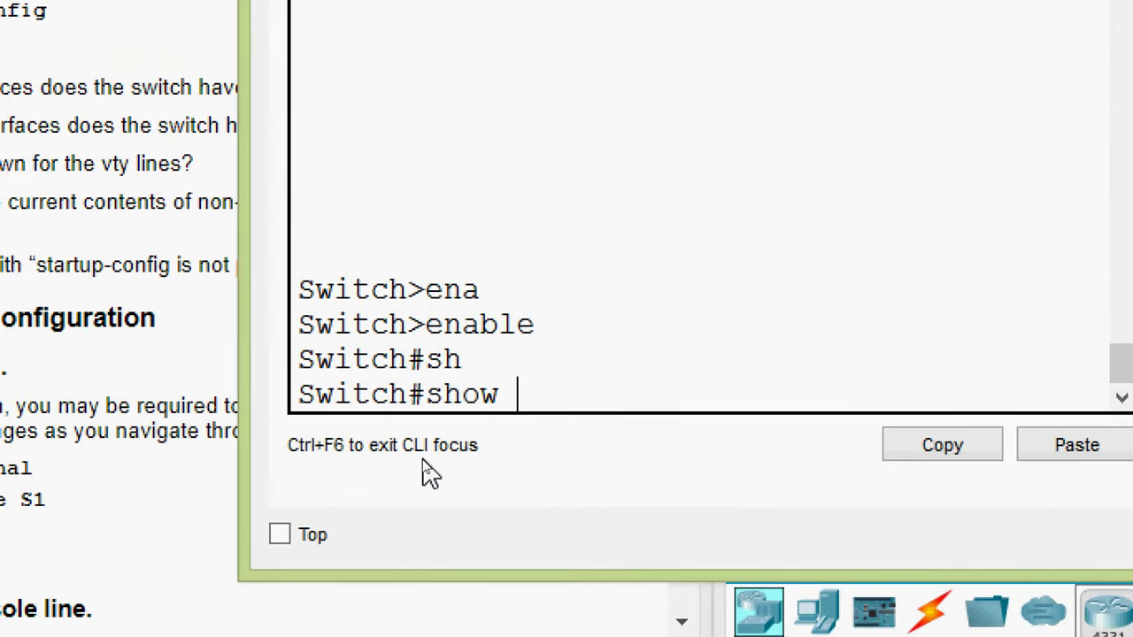
pyautogui.write('st')
pyautogui.press('Tab')
pyautogui.write('art')
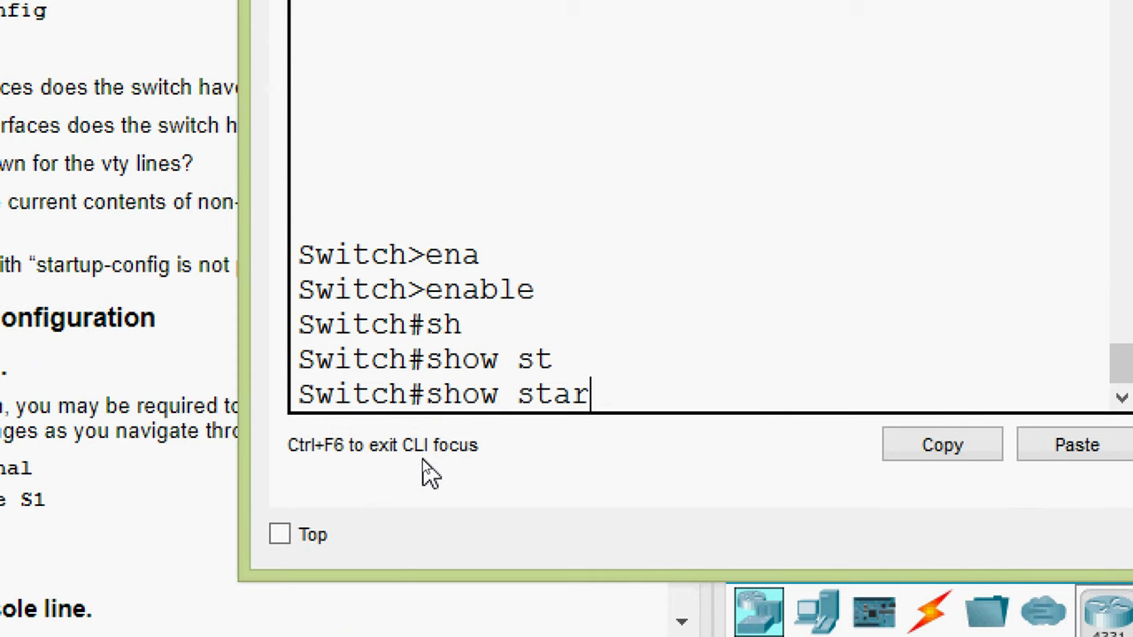
pyautogui.press('Tab')
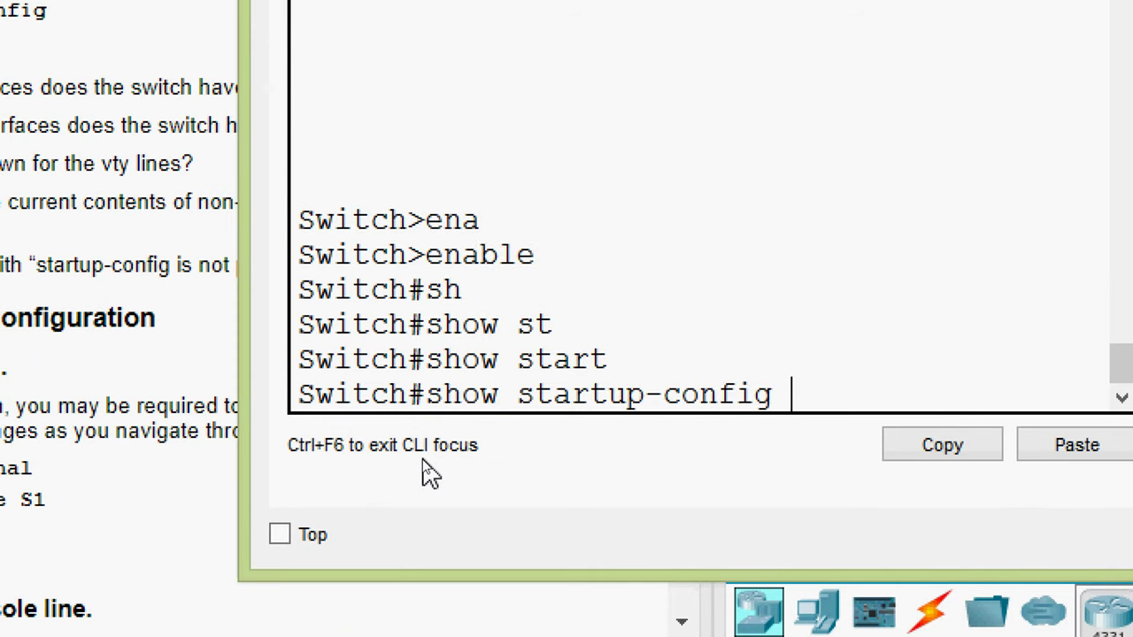
pyautogui.press('Return')
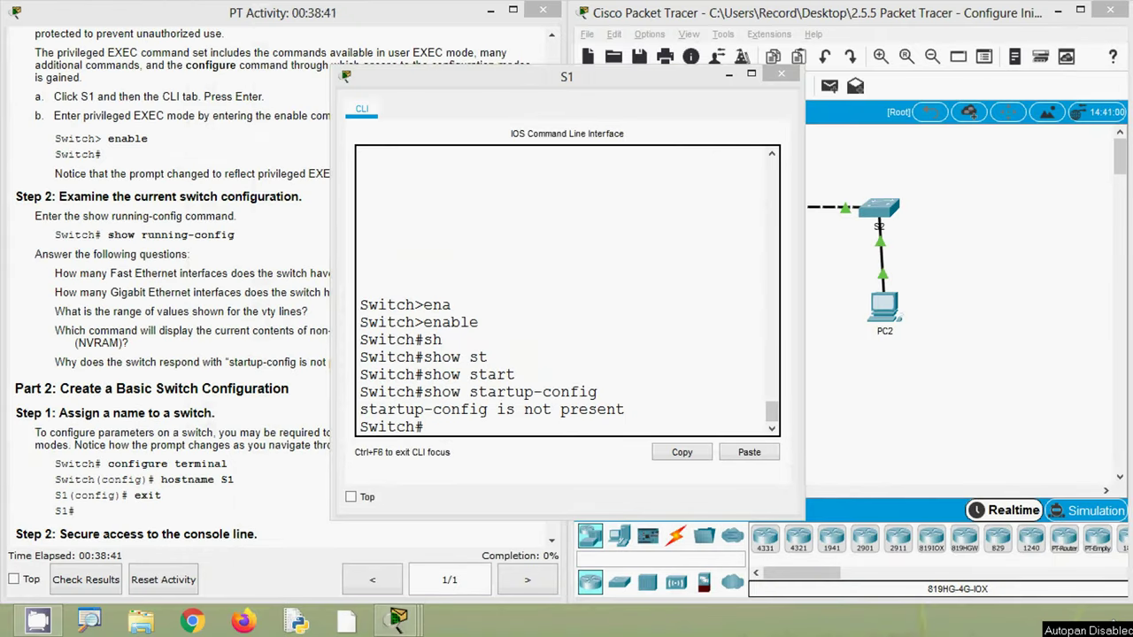
pyautogui.click(188, 363)
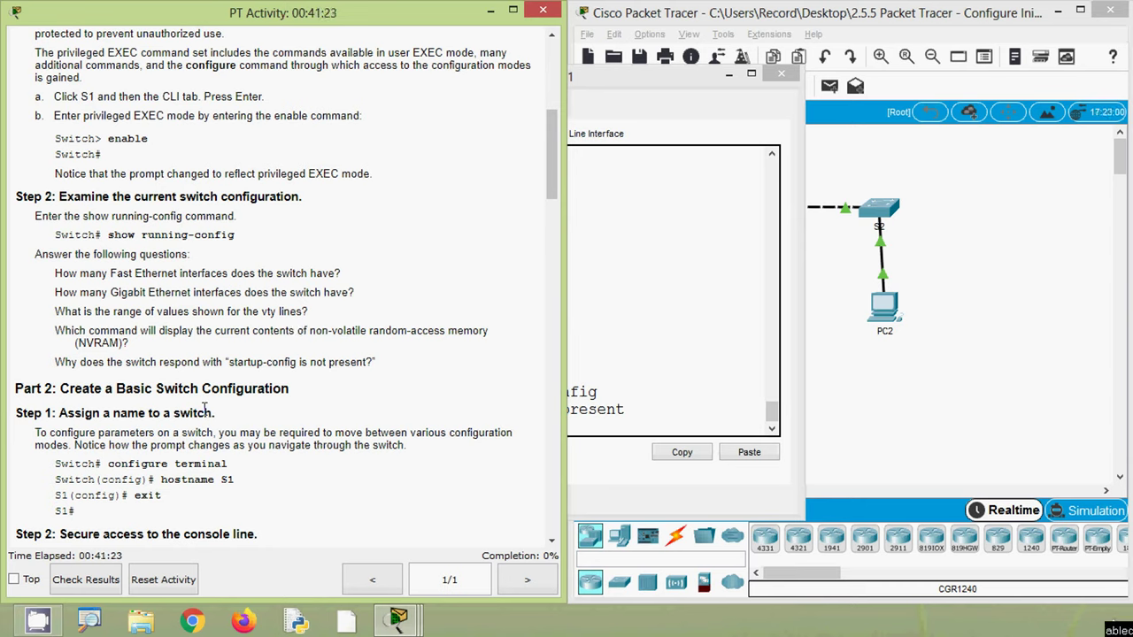
# - Scroll to Part 2 and highlight the configure terminal and hostname S1 example commands
pyautogui.scroll(-4, 113, 460)
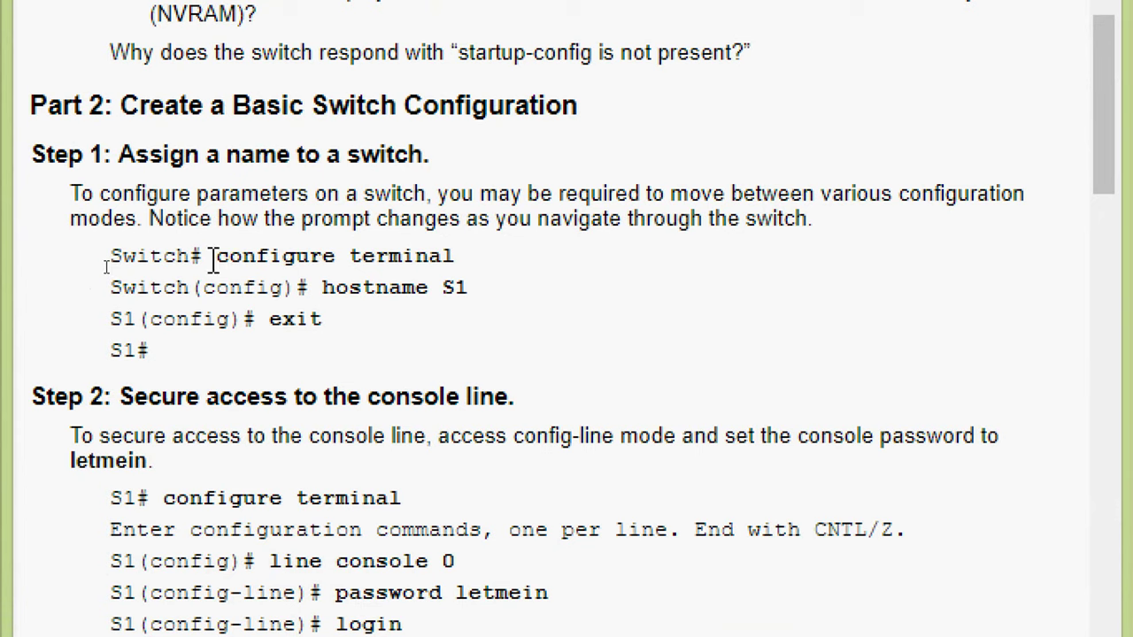
pyautogui.moveTo(212, 259); pyautogui.dragTo(455, 259)
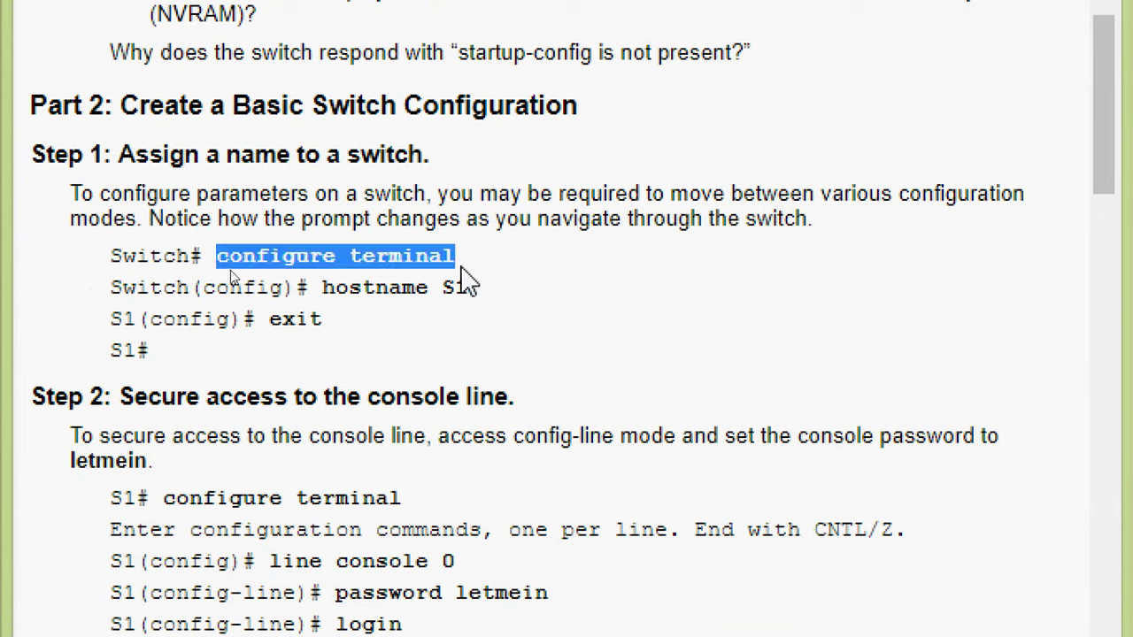
pyautogui.click(379, 294)
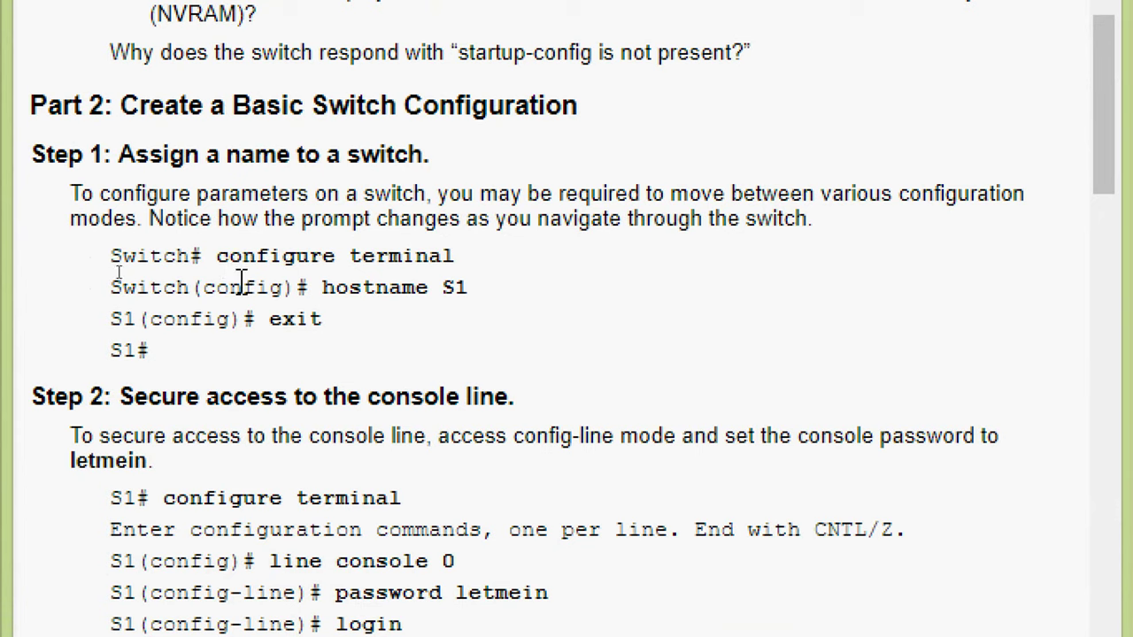
pyautogui.moveTo(324, 287); pyautogui.dragTo(442, 298)
pyautogui.click(462, 317)
pyautogui.click(447, 329)
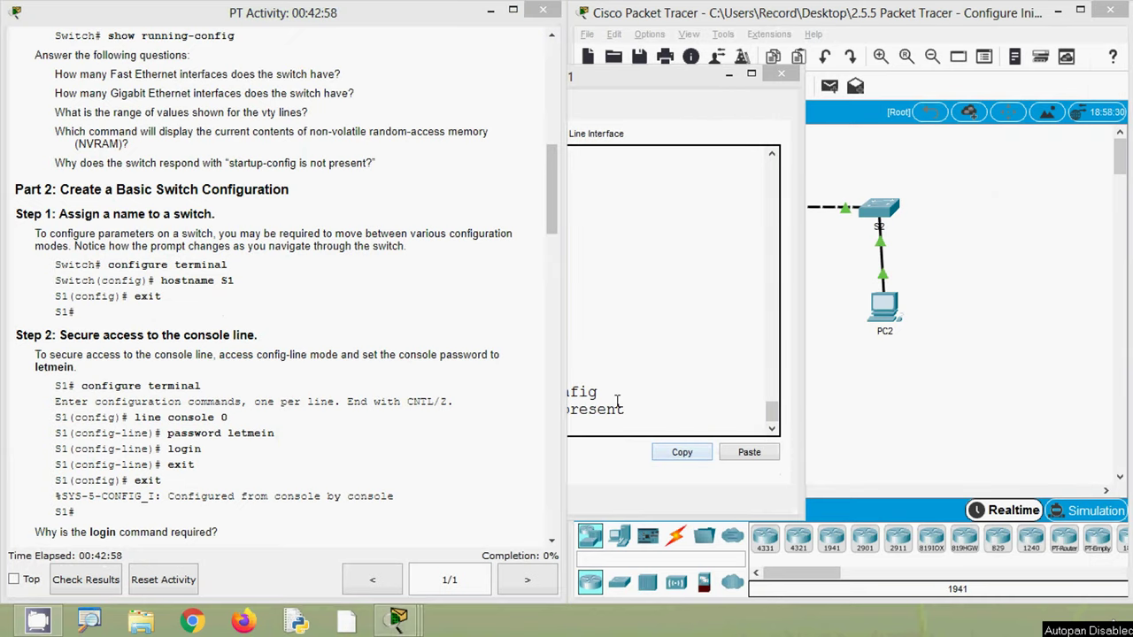
pyautogui.click(618, 400)
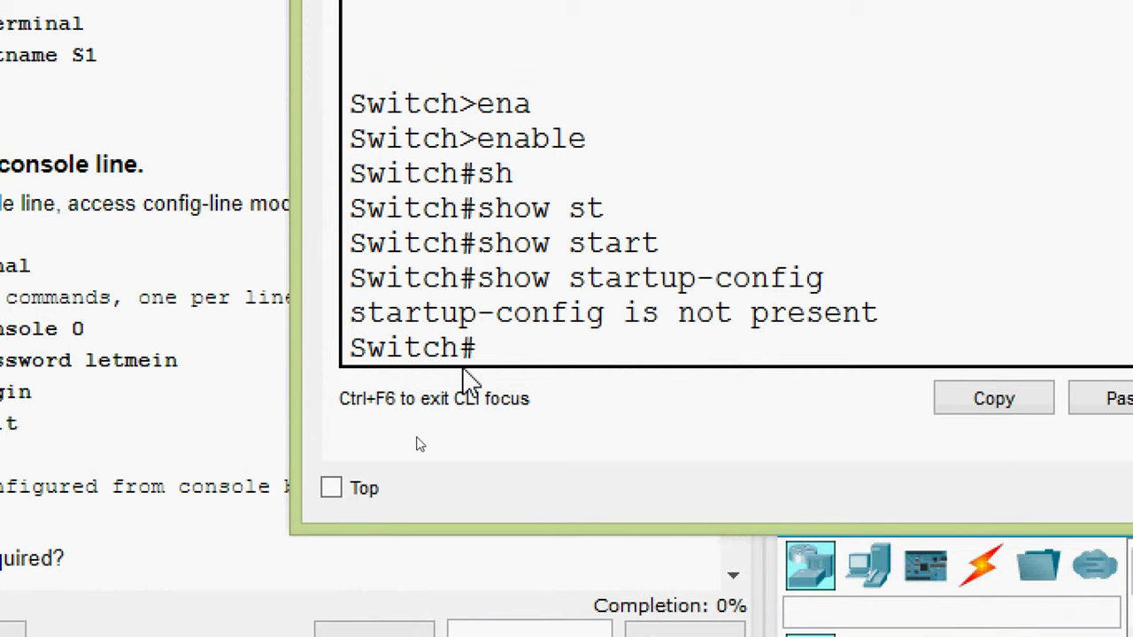
# - Enter global configuration mode with configure terminal, reaching the Switch(config)# prompt
pyautogui.moveTo(477, 354); pyautogui.dragTo(354, 430)
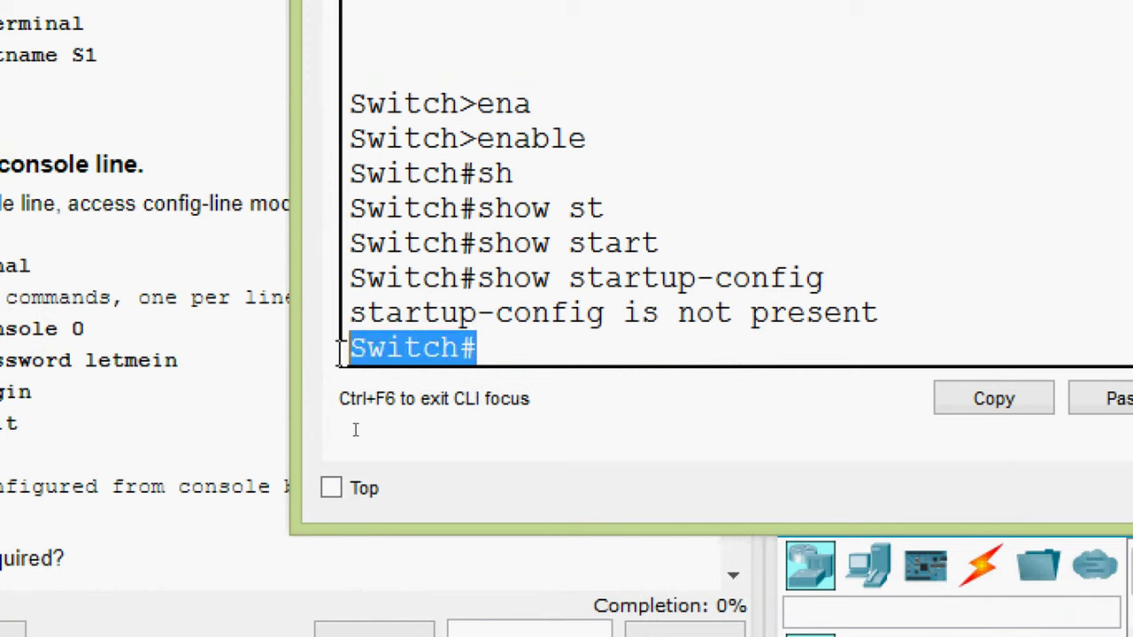
pyautogui.click(438, 425)
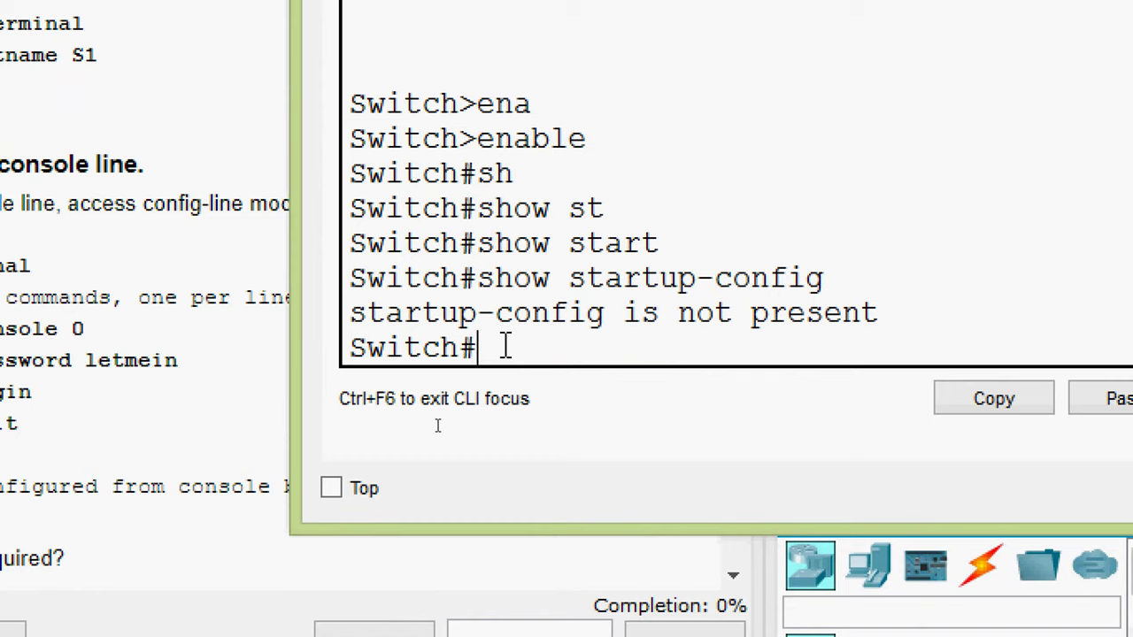
pyautogui.write('conf')
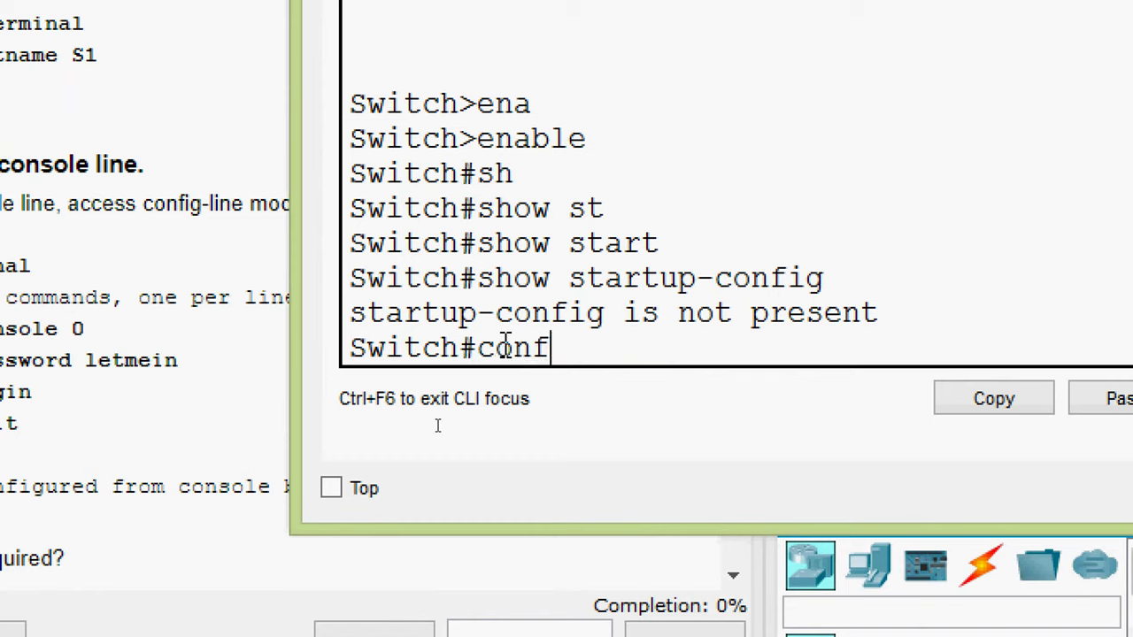
pyautogui.press('Tab')
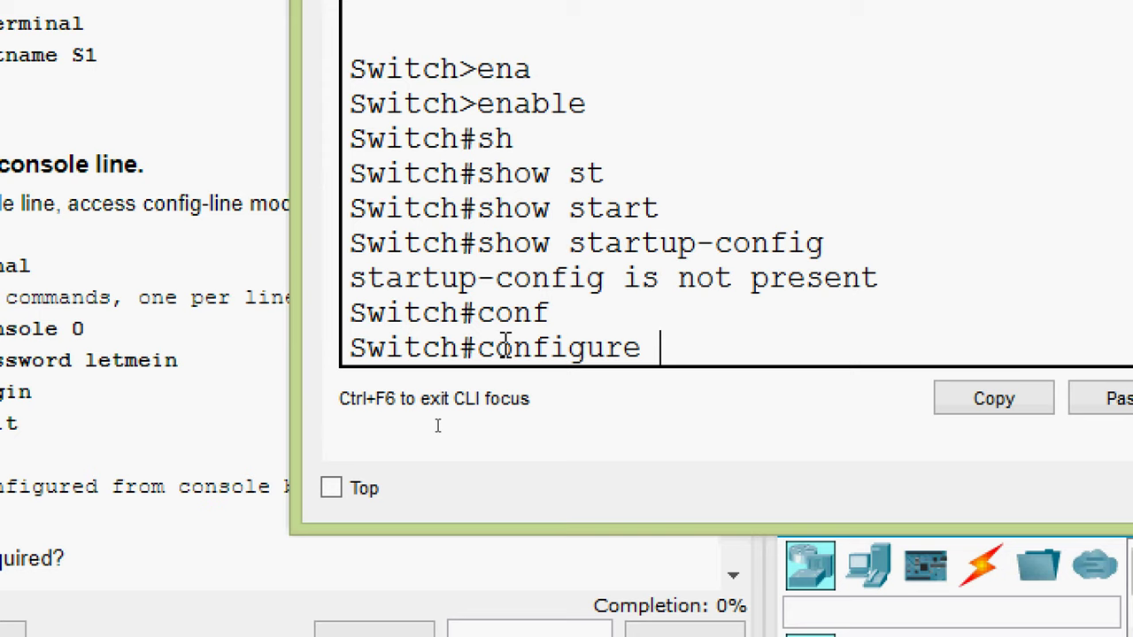
pyautogui.write('t')
pyautogui.press('Tab')
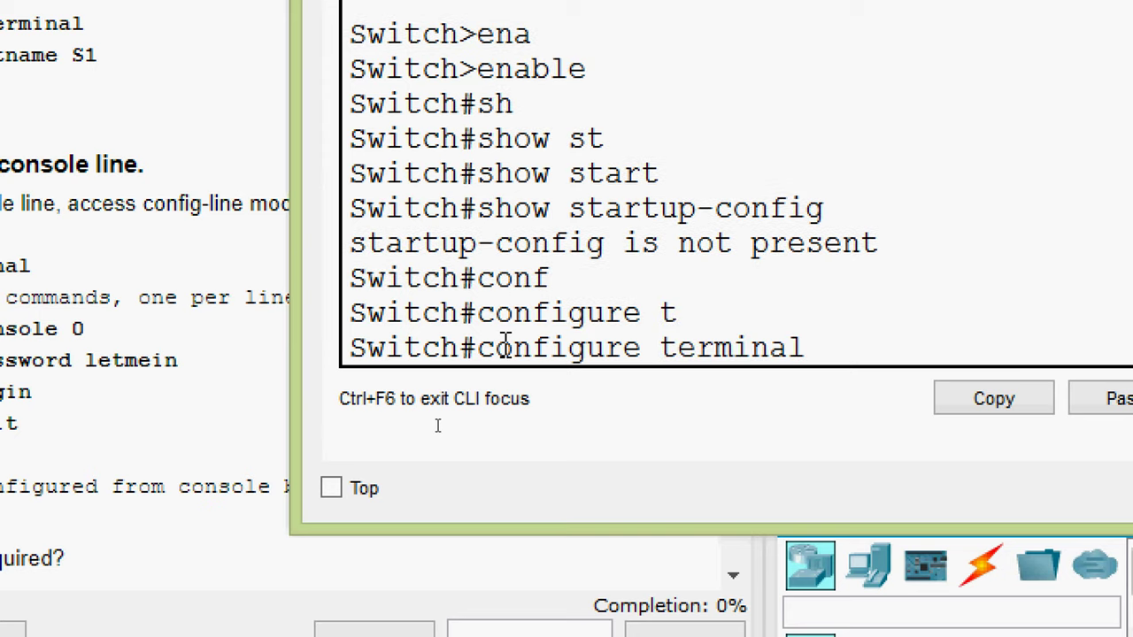
pyautogui.press('Return')
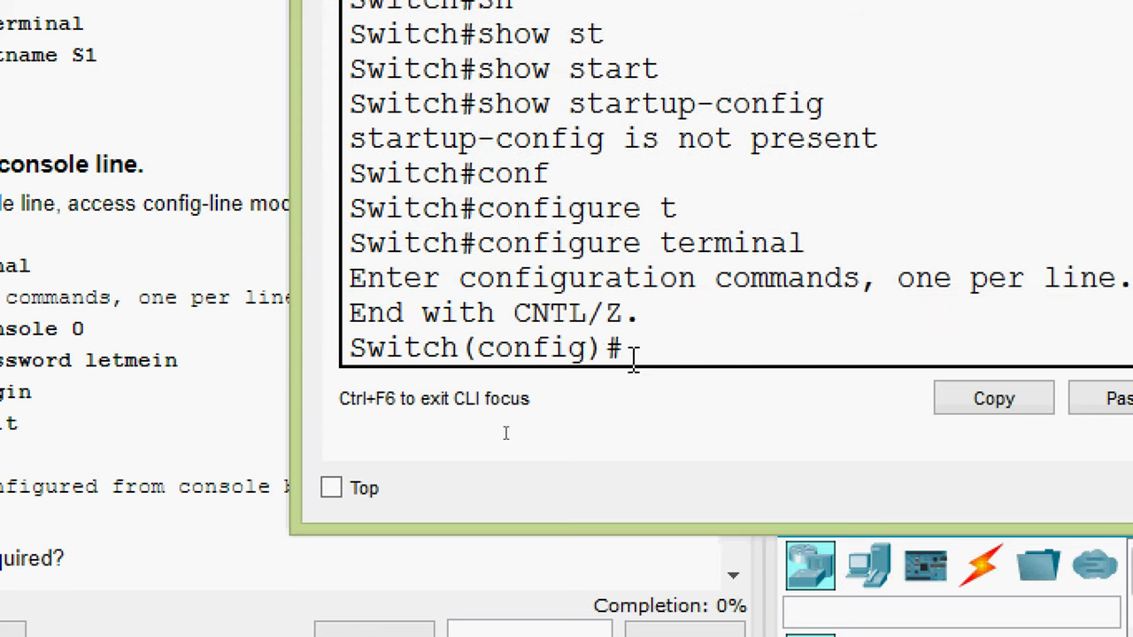
pyautogui.moveTo(627, 349); pyautogui.dragTo(350, 350)
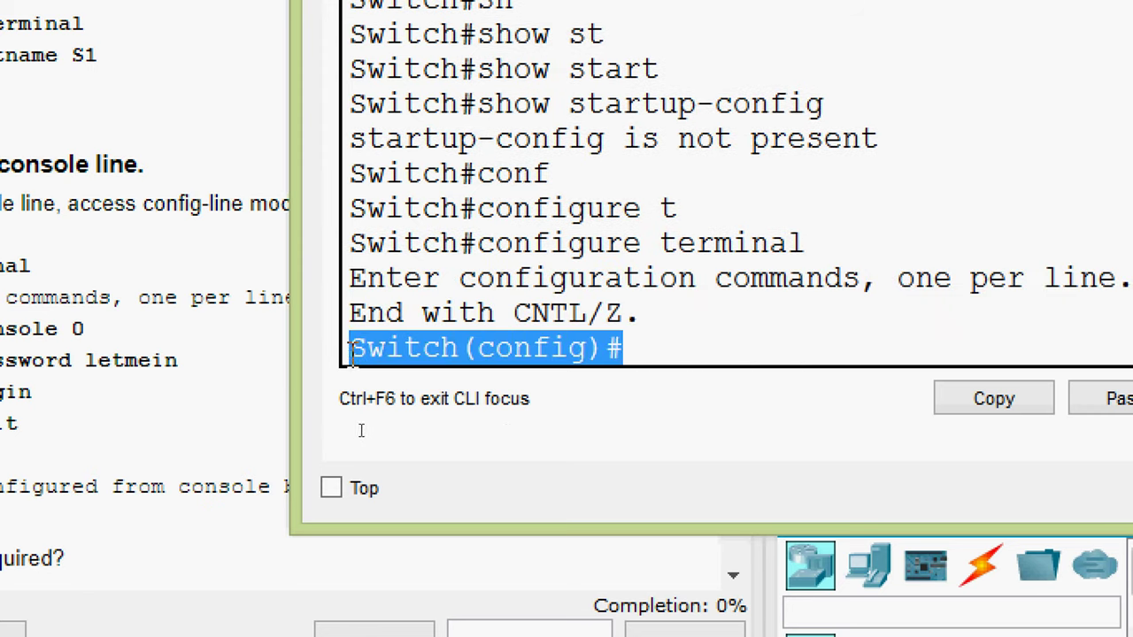
pyautogui.click(660, 347)
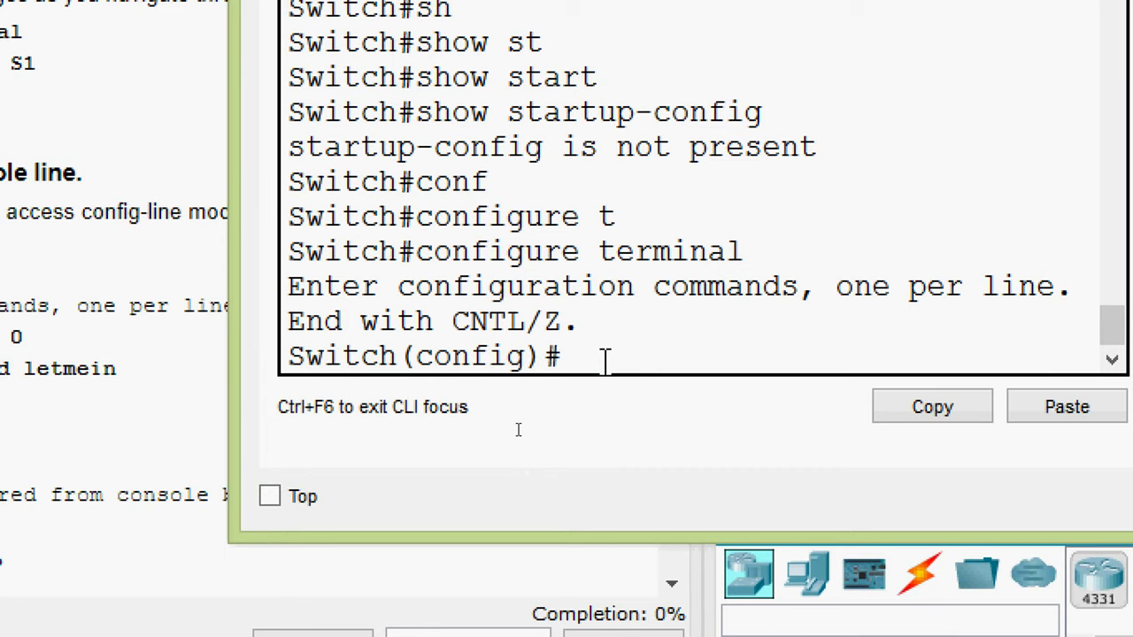
# - Check the hostname command's help and set the switch hostname to S1
pyautogui.write('ho?')
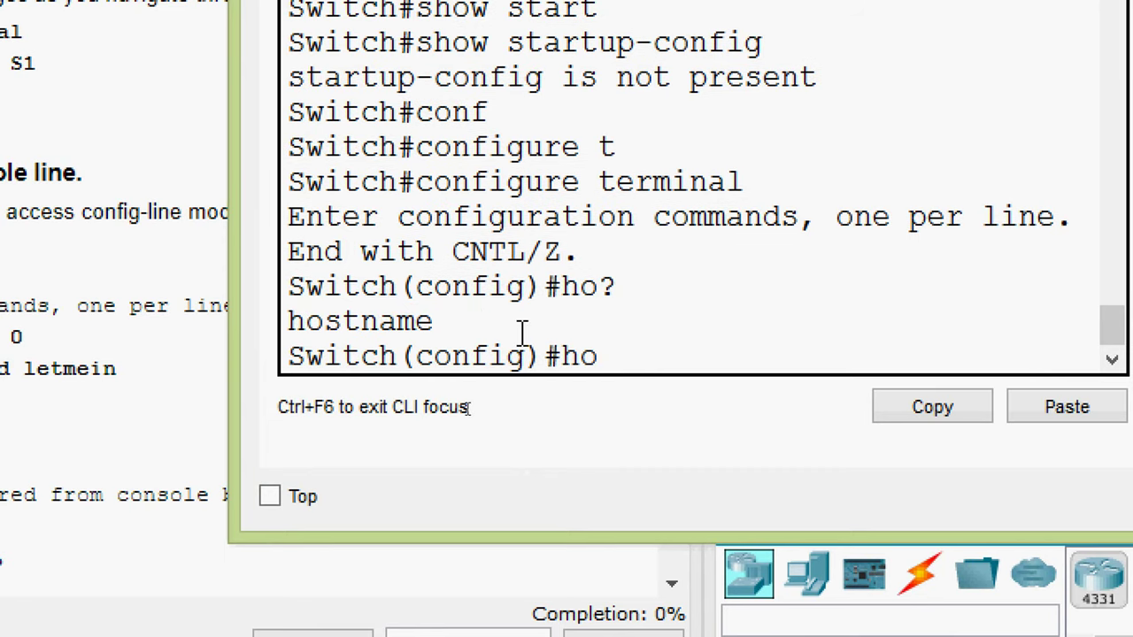
pyautogui.moveTo(454, 321); pyautogui.dragTo(285, 321)
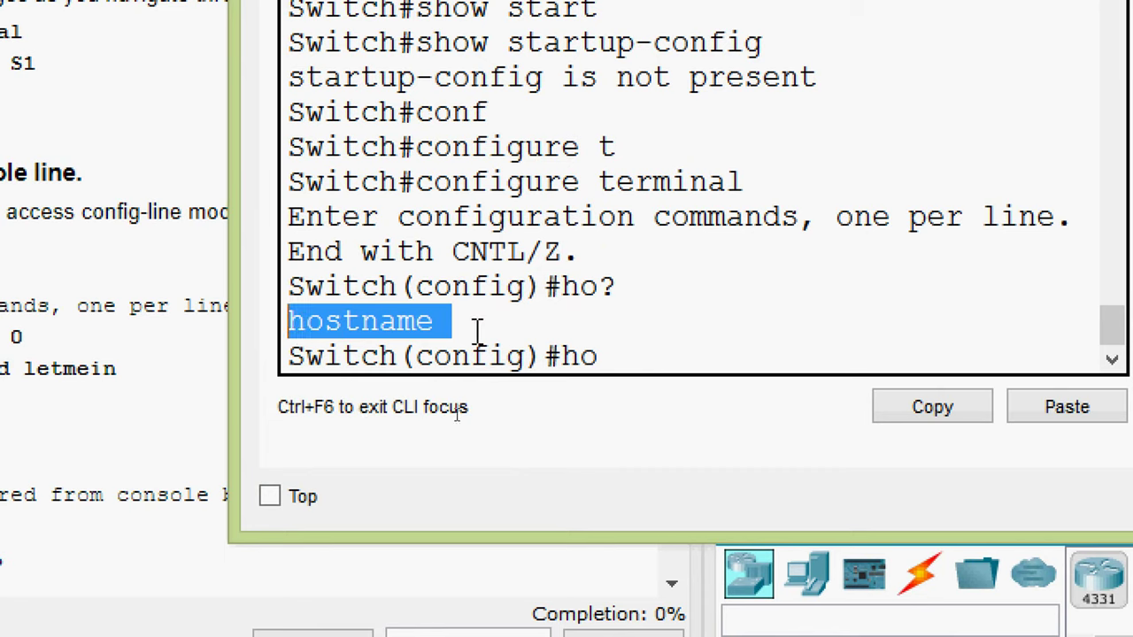
pyautogui.click(601, 355)
pyautogui.press('Tab')
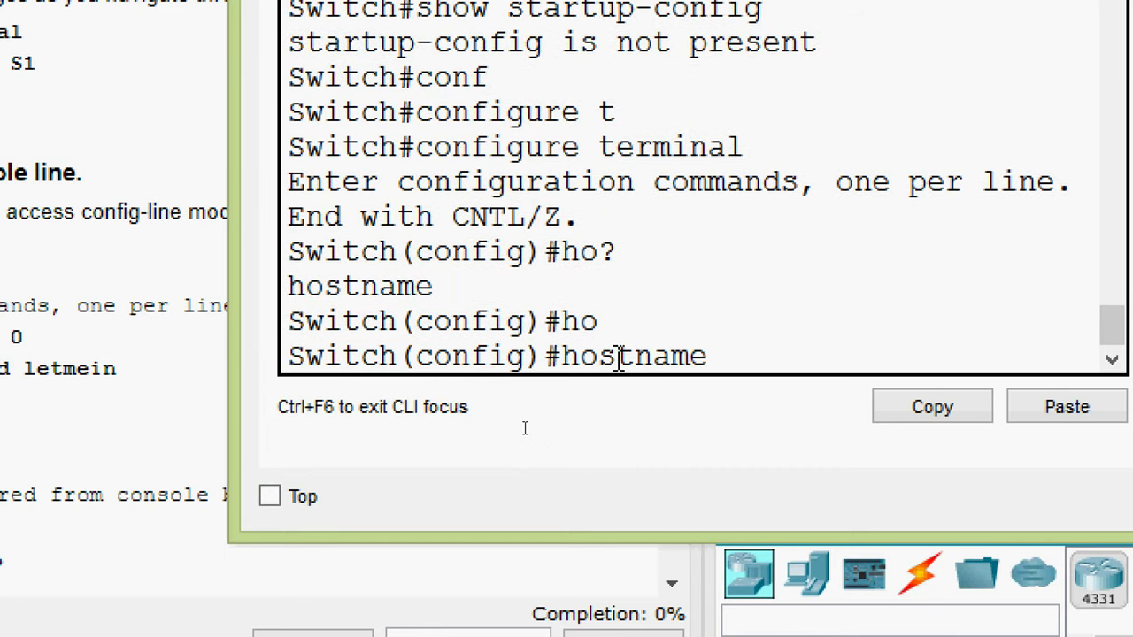
pyautogui.write('?')
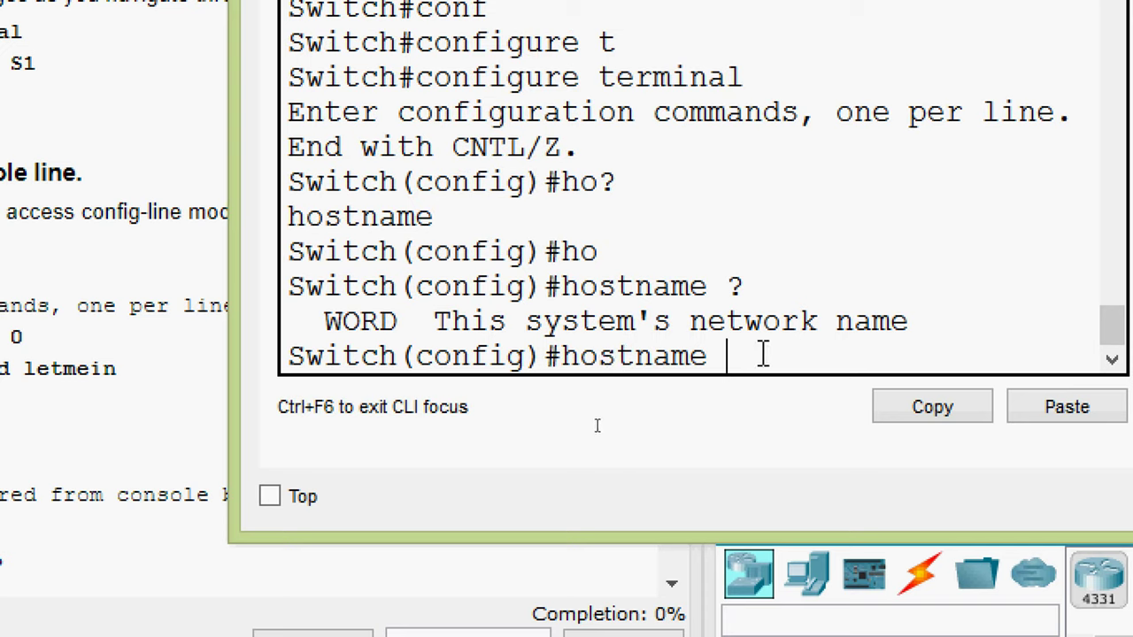
pyautogui.write('S1')
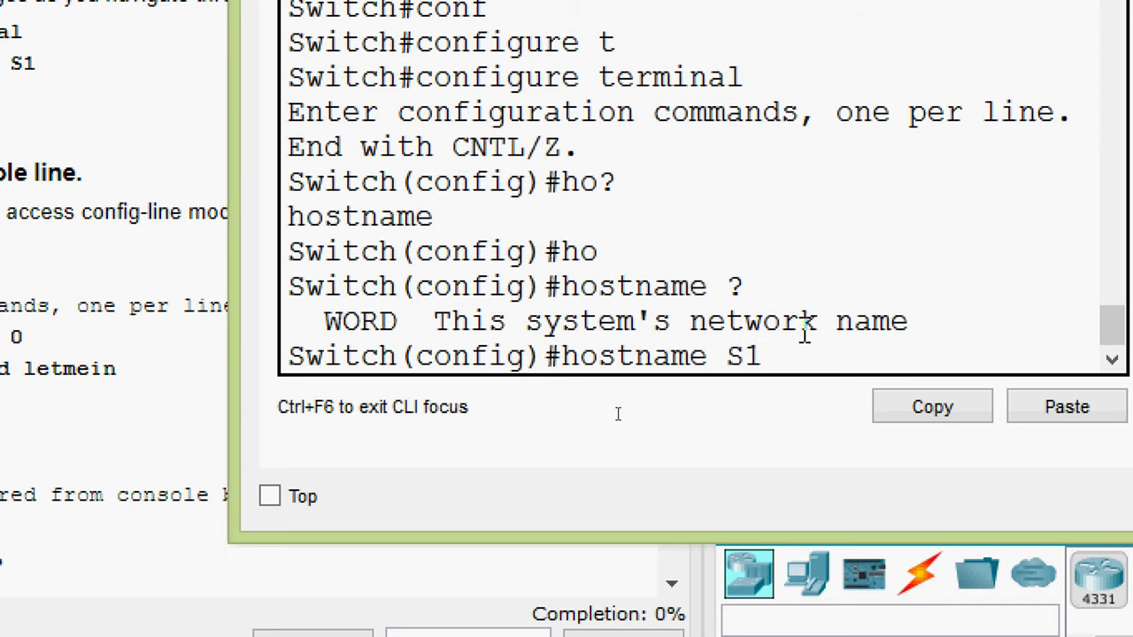
pyautogui.press('Return')
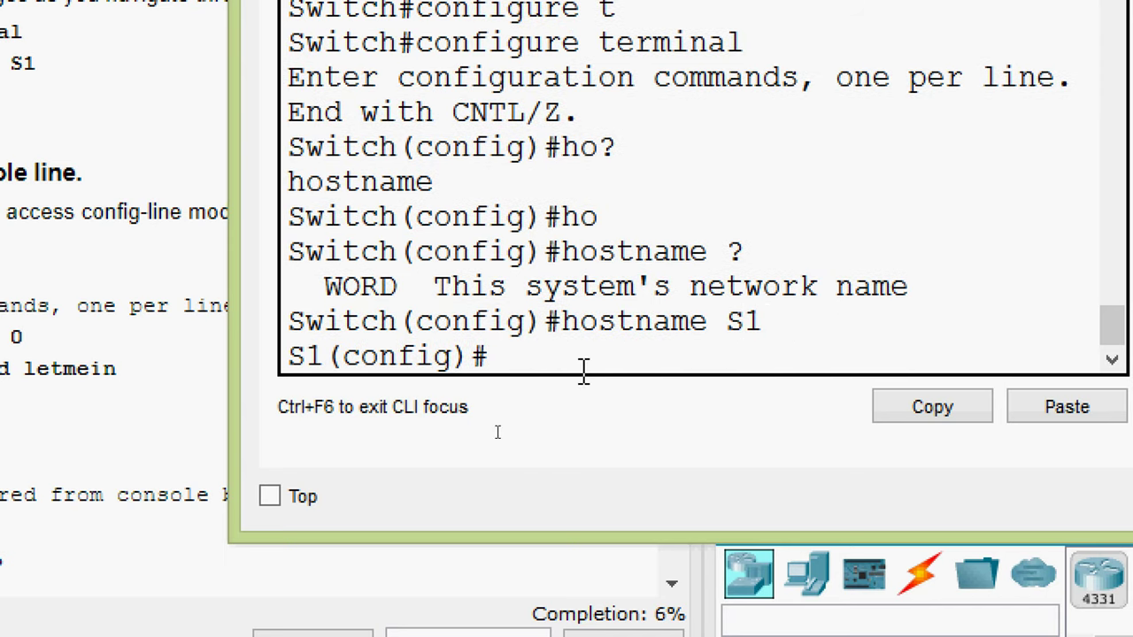
# - Compare the new S1(config)# prompt with the old Switch prompt
pyautogui.moveTo(507, 355); pyautogui.dragTo(290, 355)
pyautogui.click(327, 359)
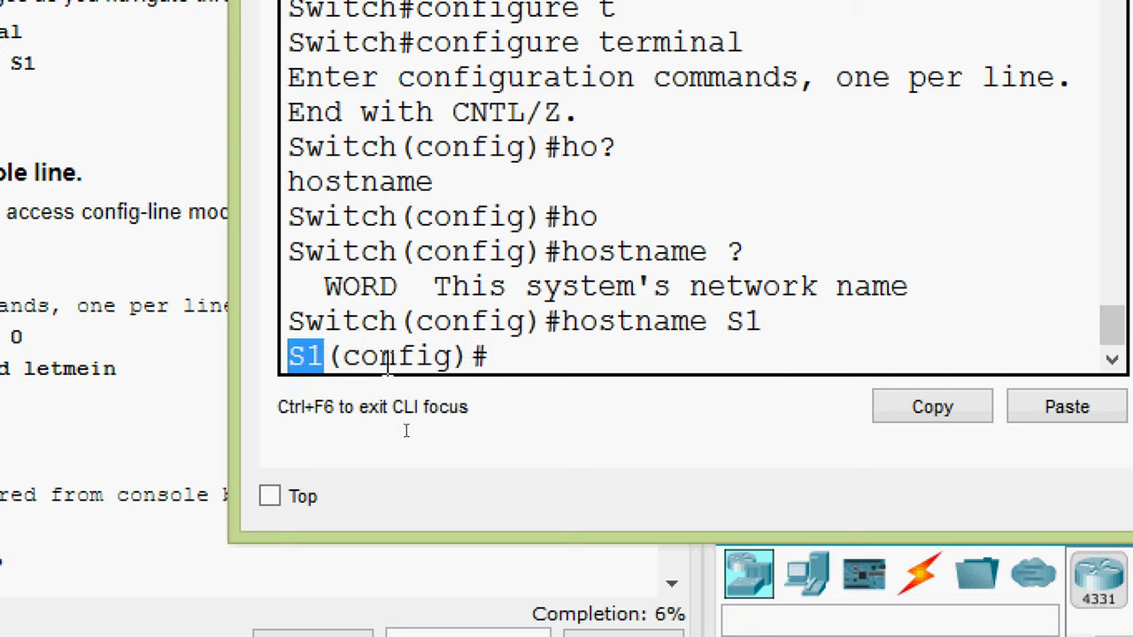
pyautogui.moveTo(361, 356); pyautogui.dragTo(448, 428)
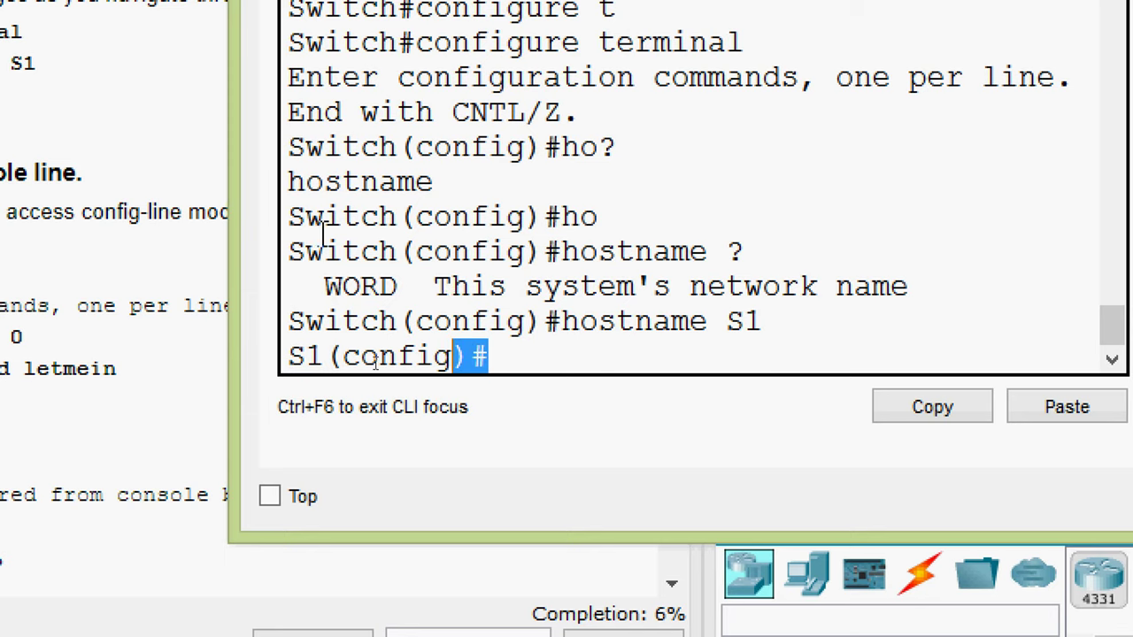
pyautogui.moveTo(288, 217); pyautogui.dragTo(392, 221)
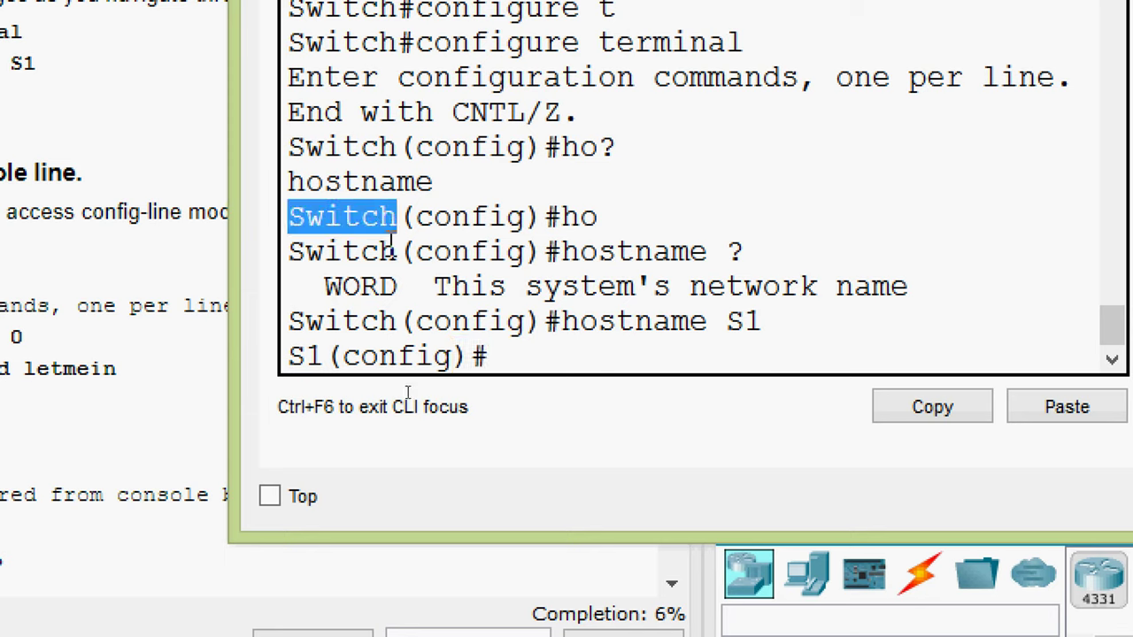
pyautogui.moveTo(306, 356); pyautogui.dragTo(361, 429)
pyautogui.doubleClick(324, 356)
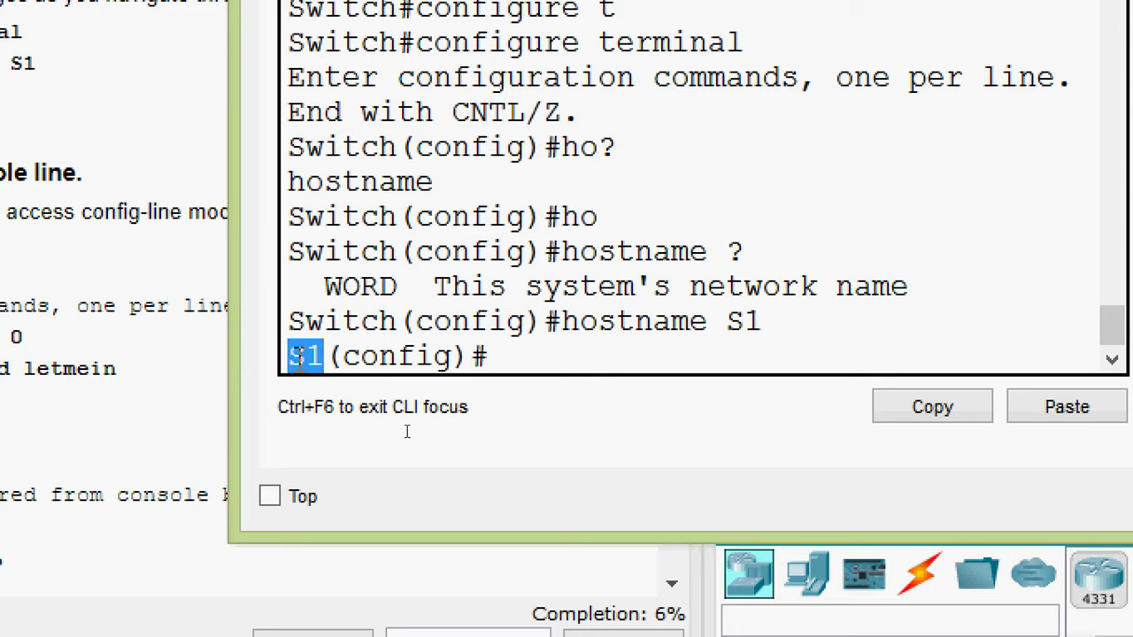
pyautogui.click(504, 358)
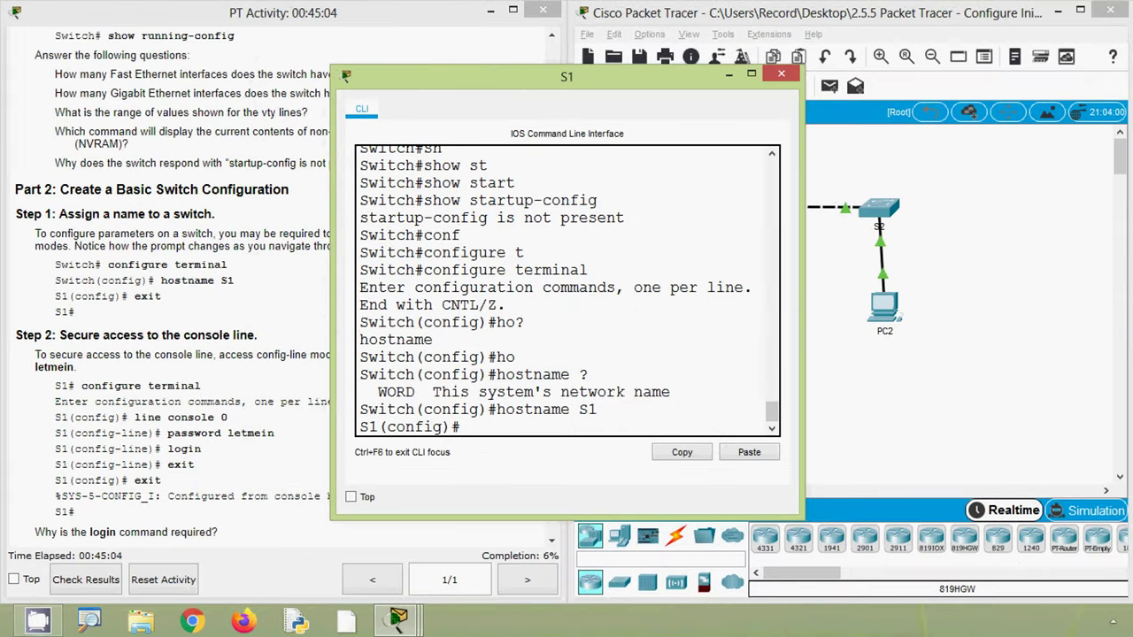
pyautogui.click(108, 354)
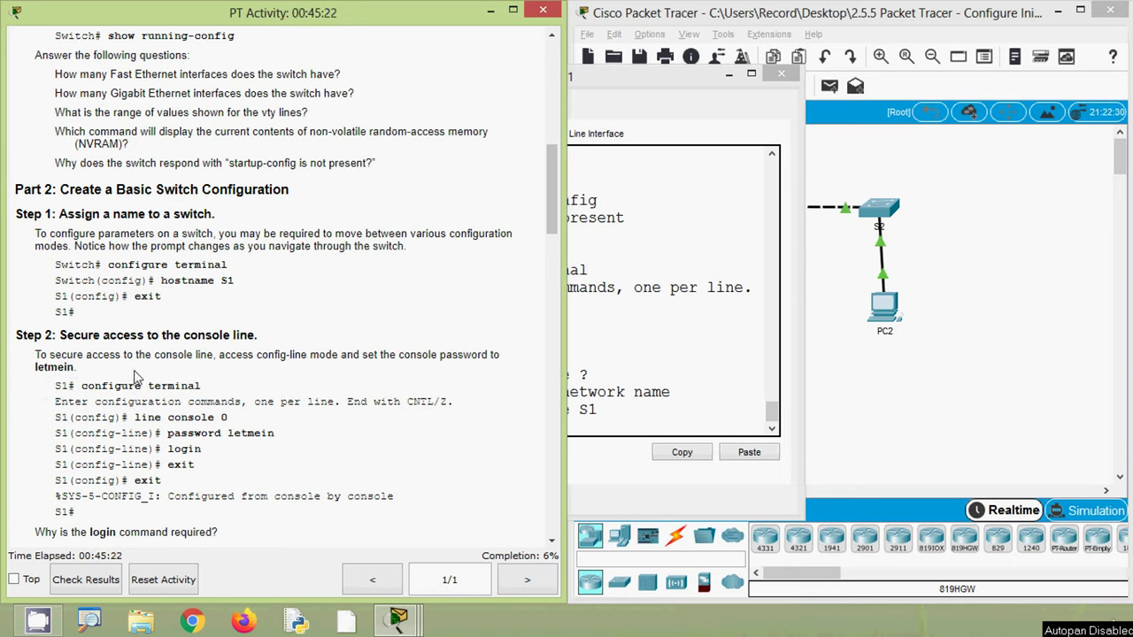
pyautogui.moveTo(256, 355); pyautogui.dragTo(340, 355)
pyautogui.click(337, 382)
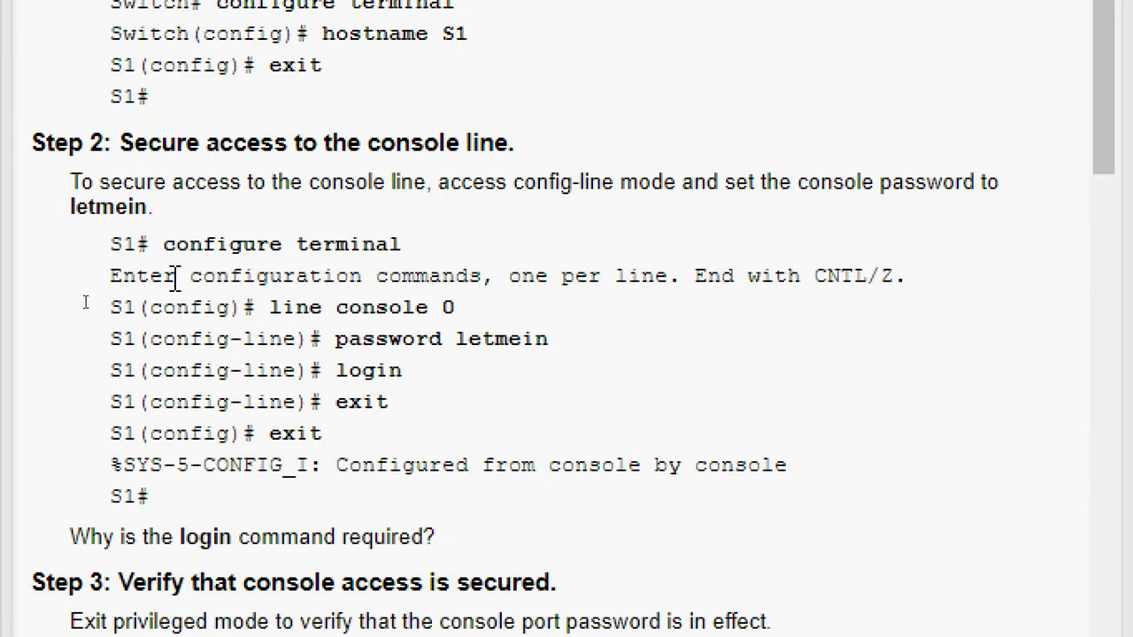
pyautogui.moveTo(165, 245); pyautogui.dragTo(286, 245)
pyautogui.doubleClick(299, 244)
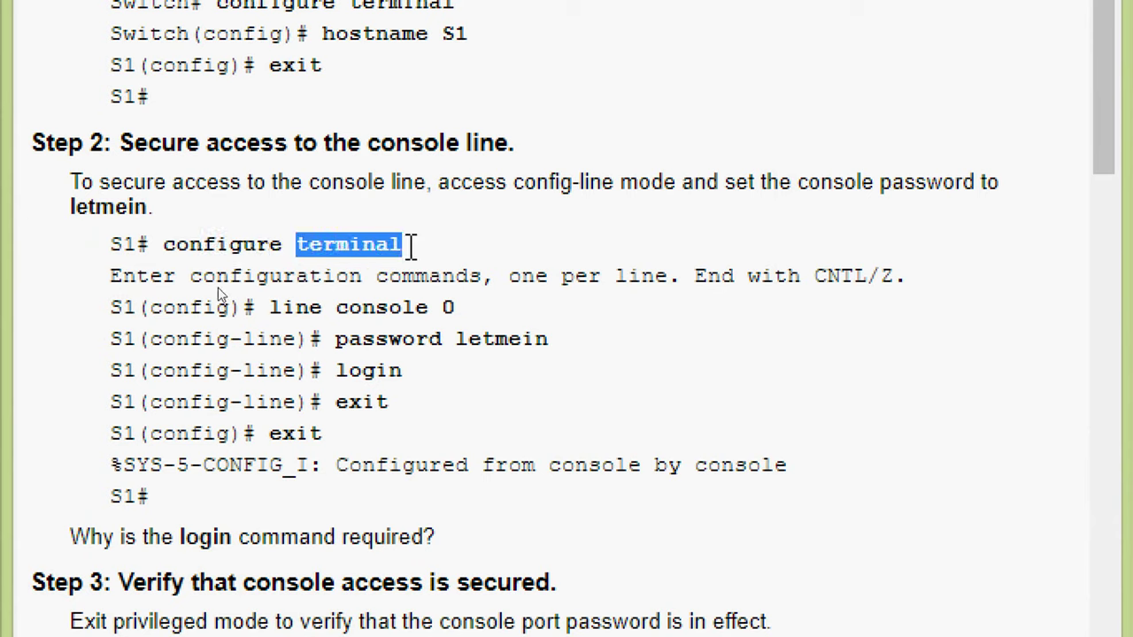
pyautogui.doubleClick(277, 307)
pyautogui.moveTo(336, 308); pyautogui.dragTo(402, 307)
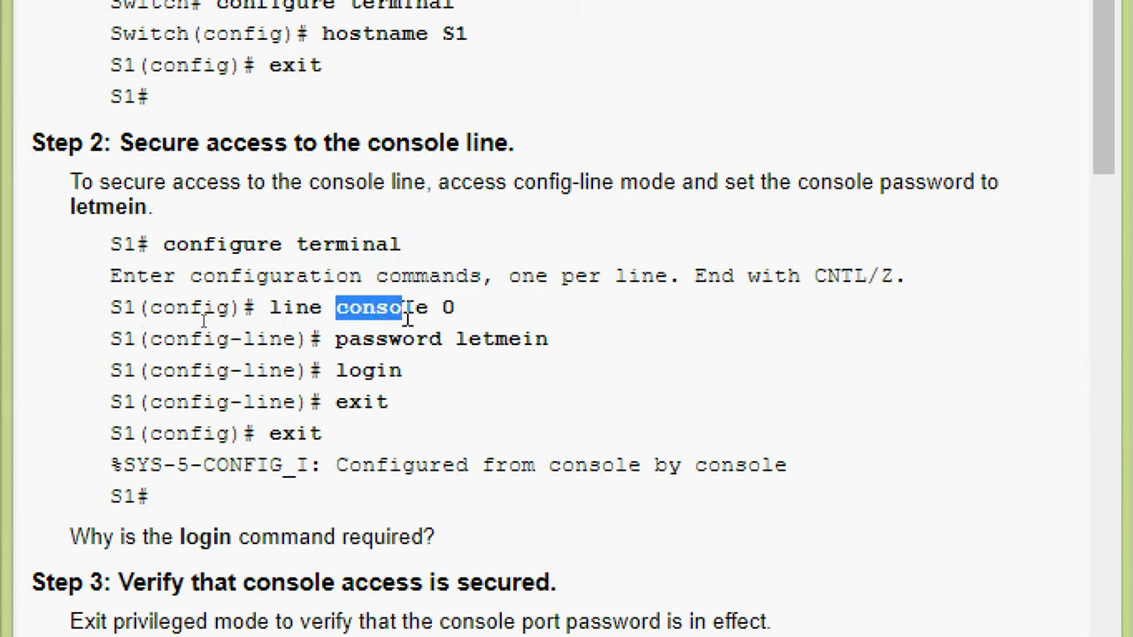
pyautogui.doubleClick(447, 307)
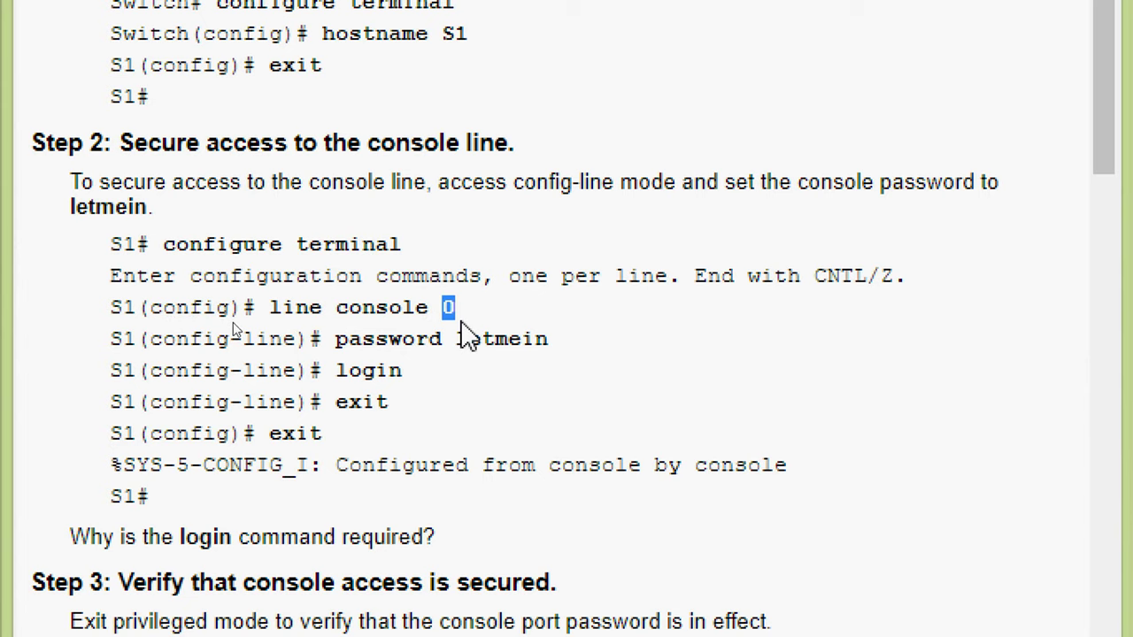
pyautogui.doubleClick(448, 307)
pyautogui.moveTo(327, 339); pyautogui.dragTo(548, 338)
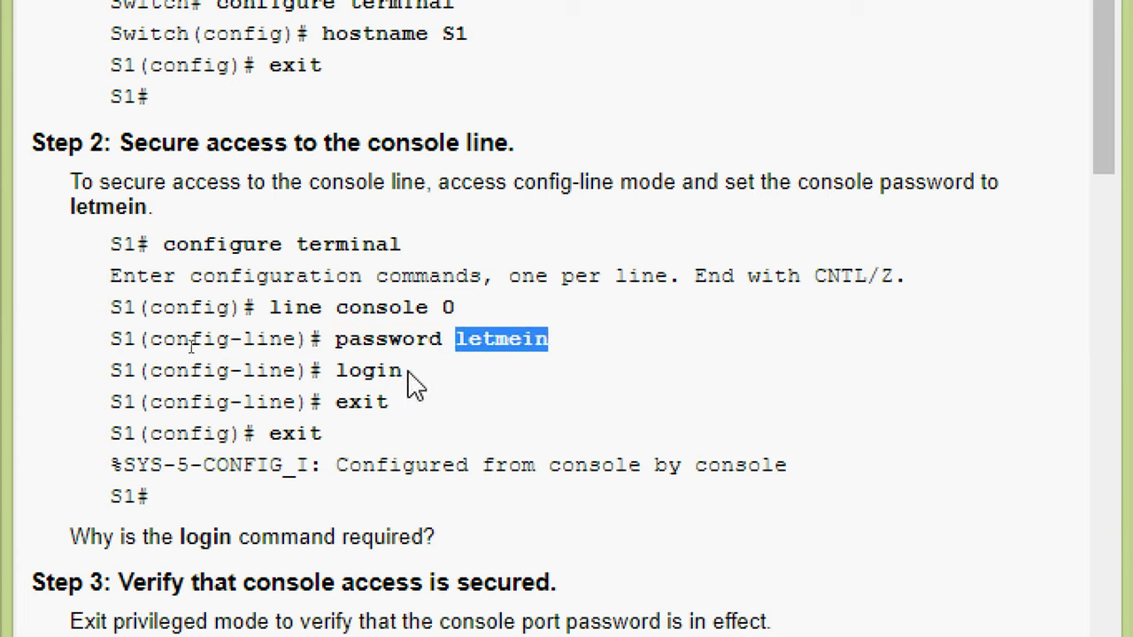
pyautogui.moveTo(110, 402); pyautogui.dragTo(336, 401)
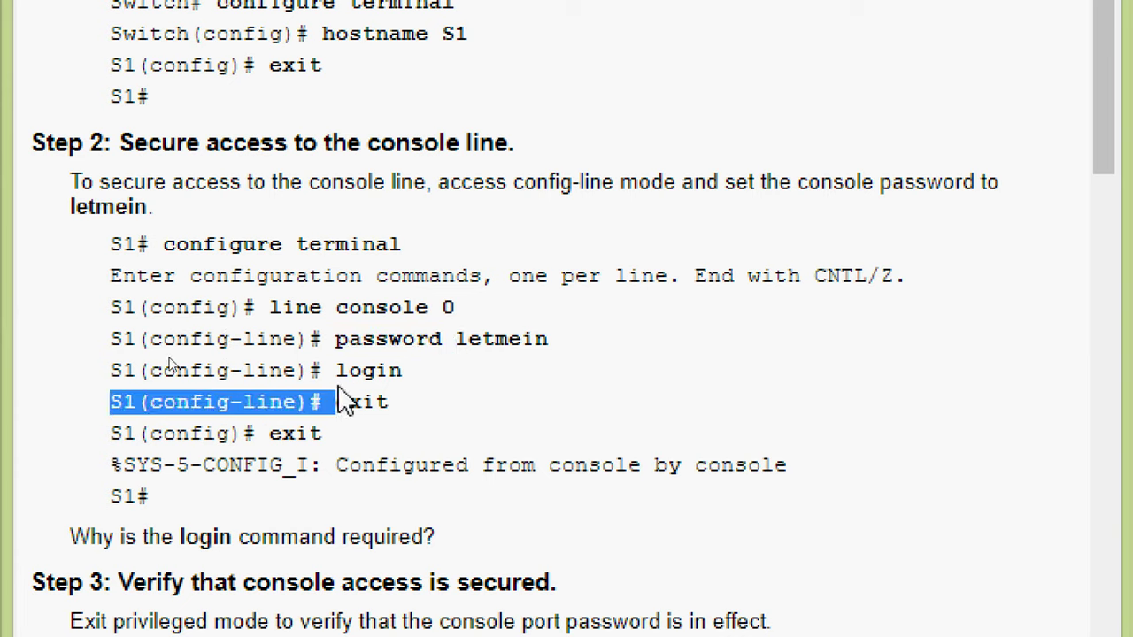
pyautogui.doubleClick(347, 372)
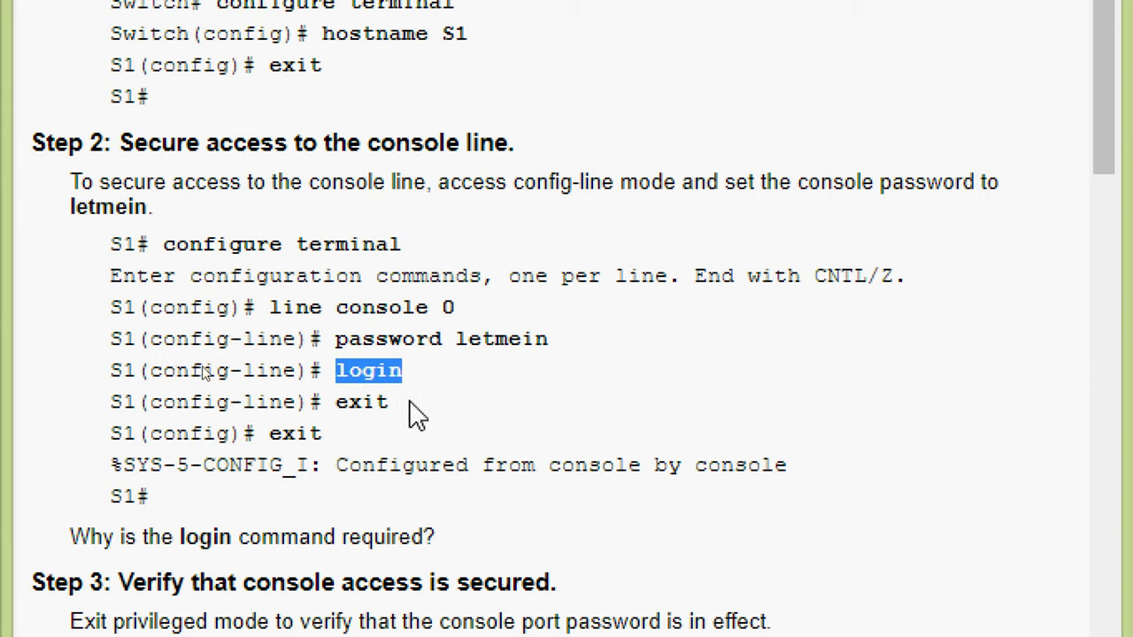
pyautogui.moveTo(340, 409); pyautogui.dragTo(424, 410)
pyautogui.click(419, 431)
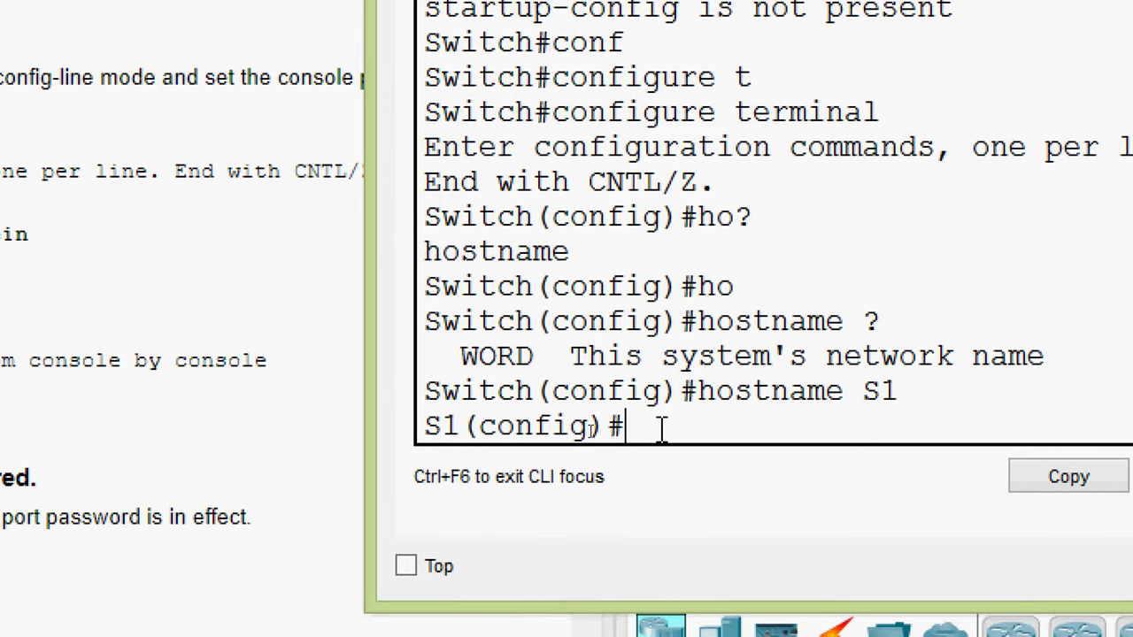
# - Enter console line 0 configuration mode with 'line console 0'
pyautogui.write('line')
pyautogui.press('Tab')
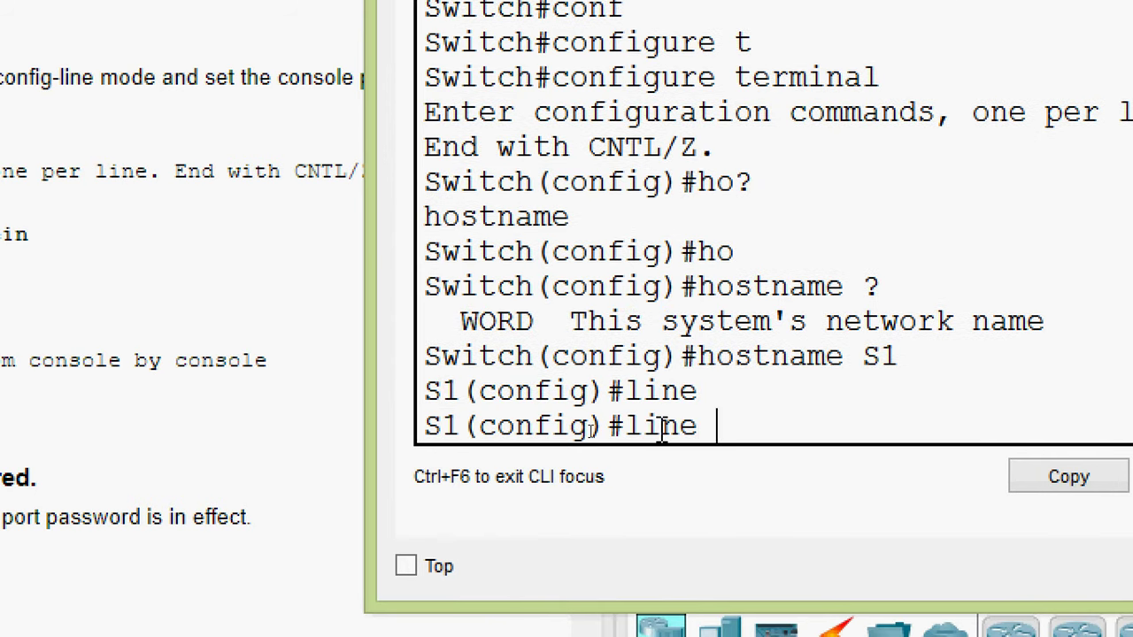
pyautogui.write('con')
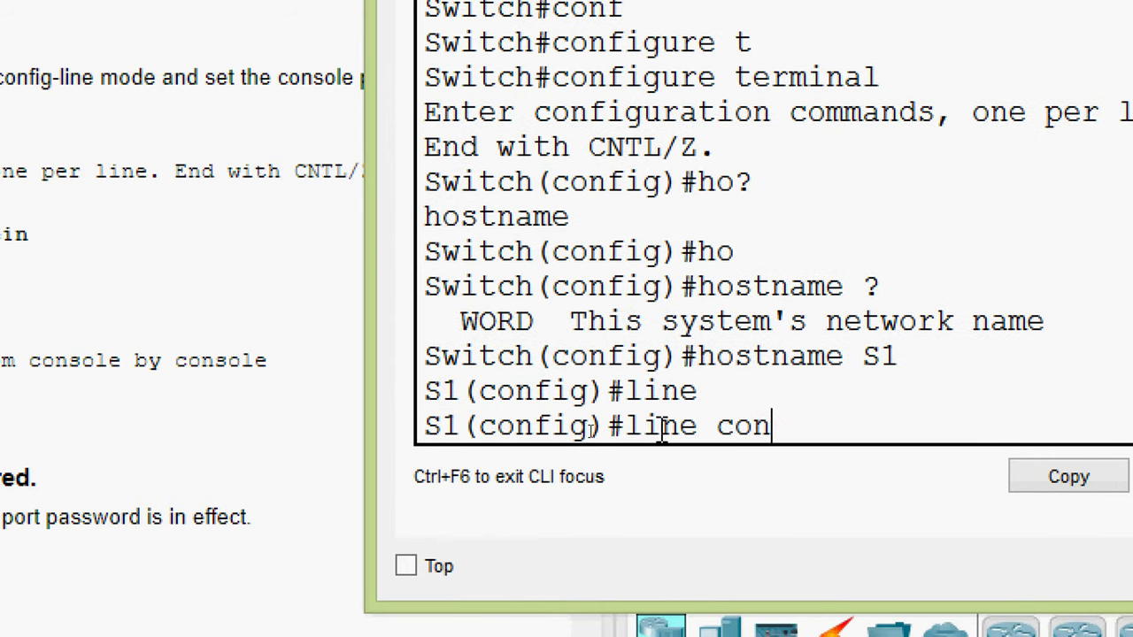
pyautogui.press('Tab')
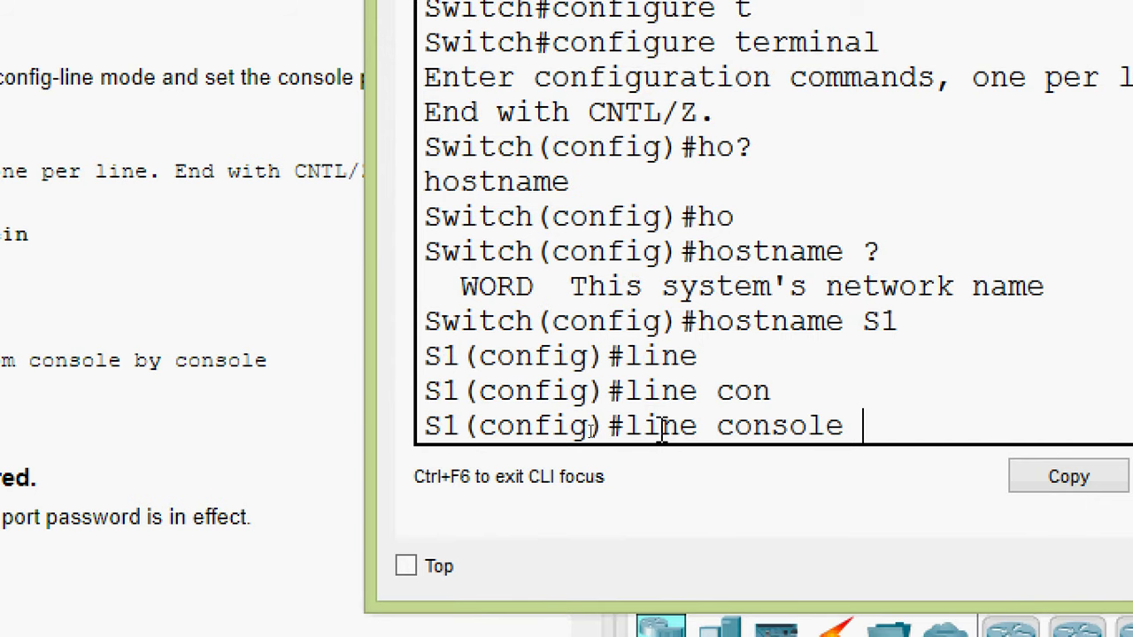
pyautogui.write('?')
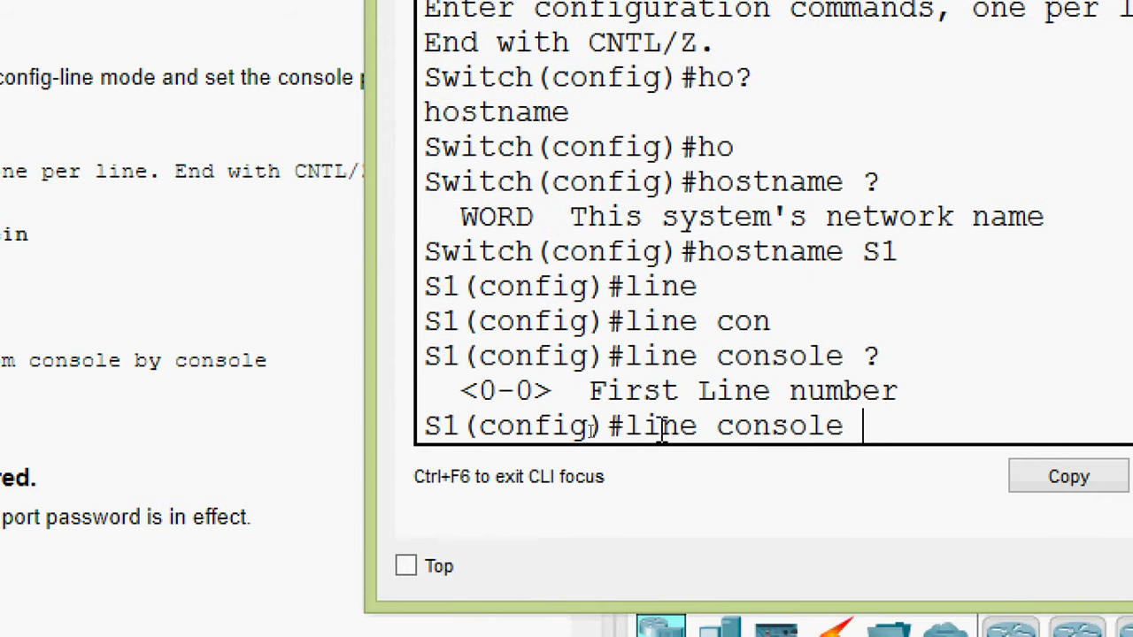
pyautogui.write('0')
pyautogui.press('Return')
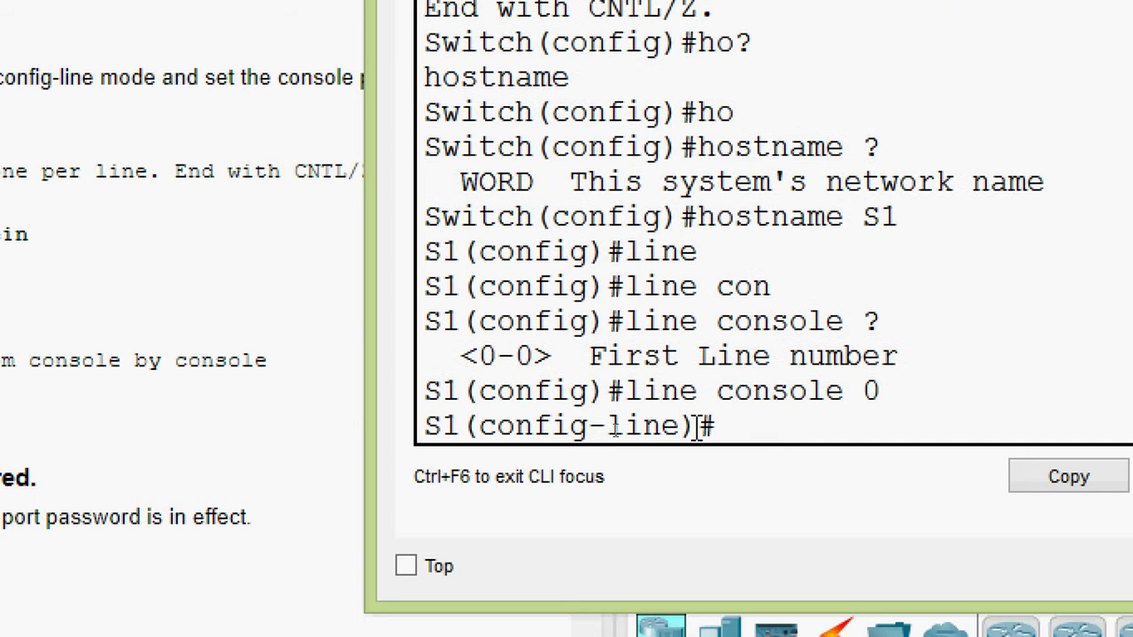
pyautogui.moveTo(767, 434); pyautogui.dragTo(417, 433)
pyautogui.click(747, 432)
# - Set the console password on line 0
pyautogui.write('pas')
pyautogui.press('Tab')
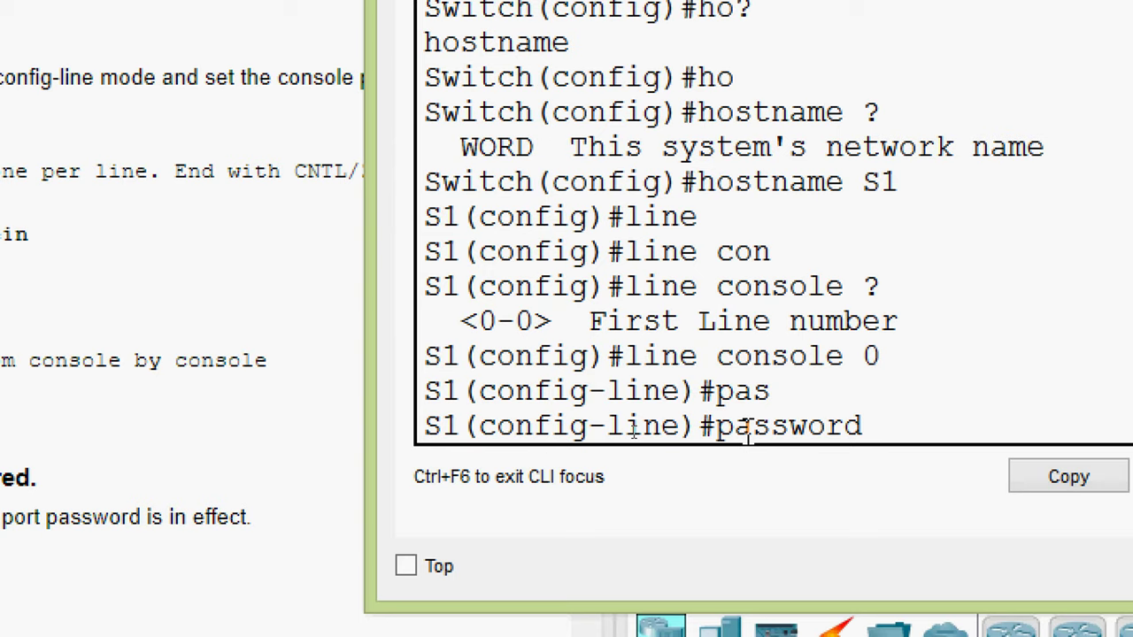
pyautogui.write('letmein')
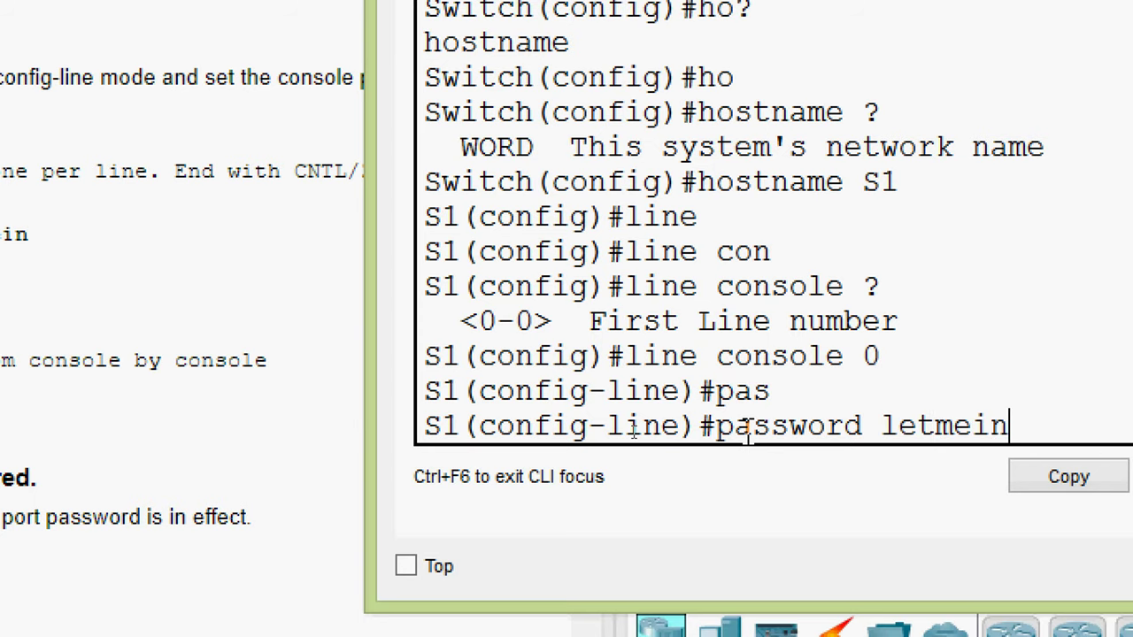
pyautogui.press('Return')
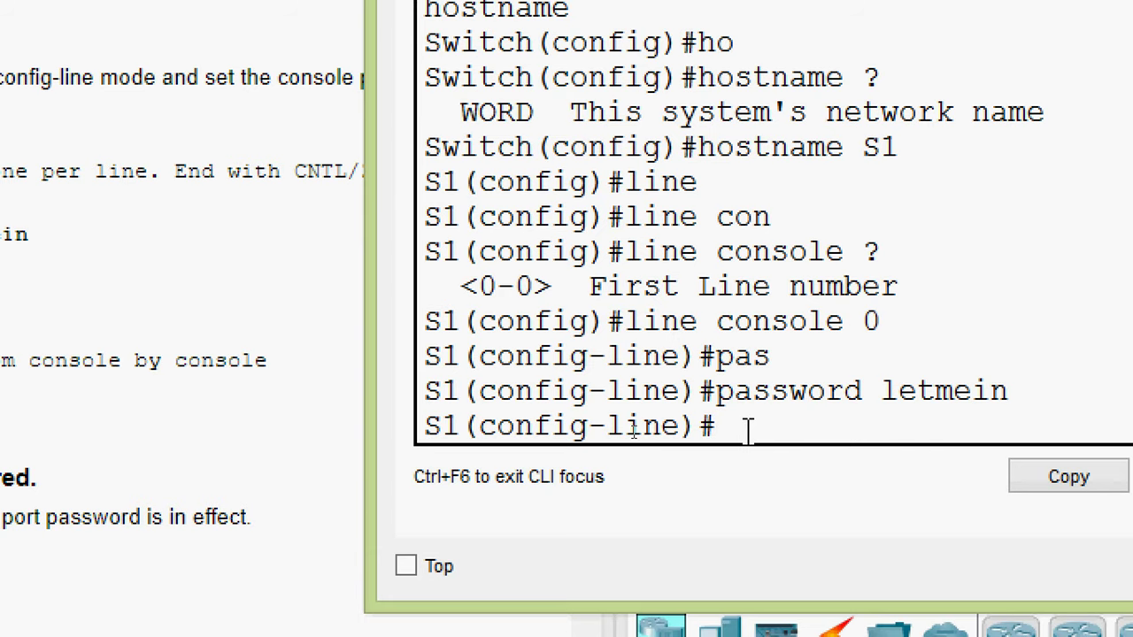
pyautogui.write('?')
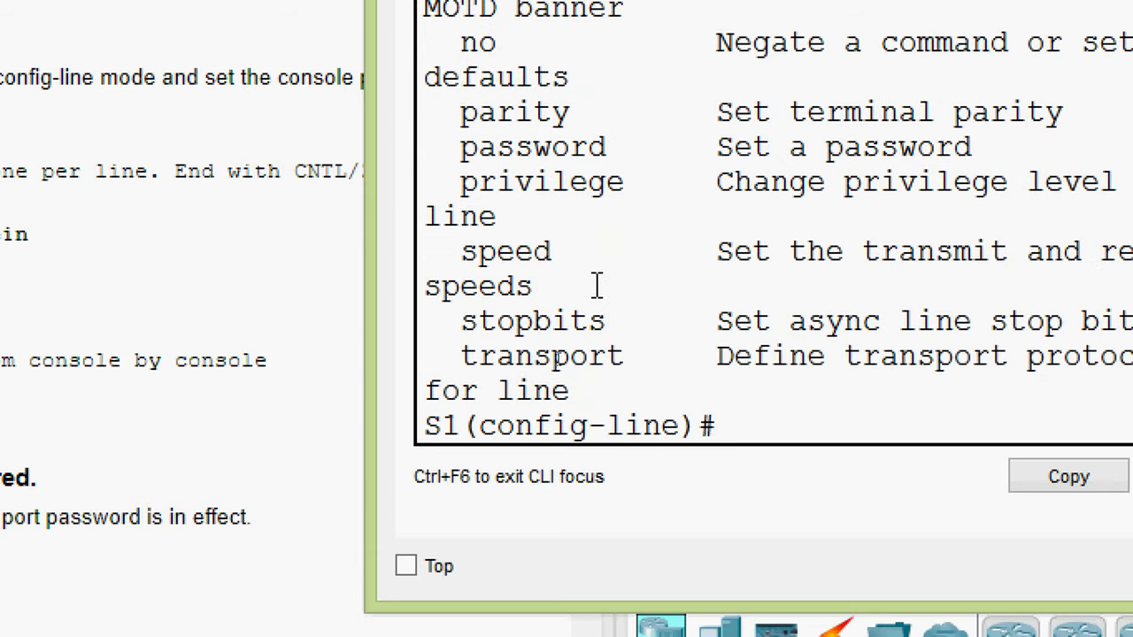
# - Find 'login' in the help list and enable it on console line 0
pyautogui.scroll(2, 597, 285)
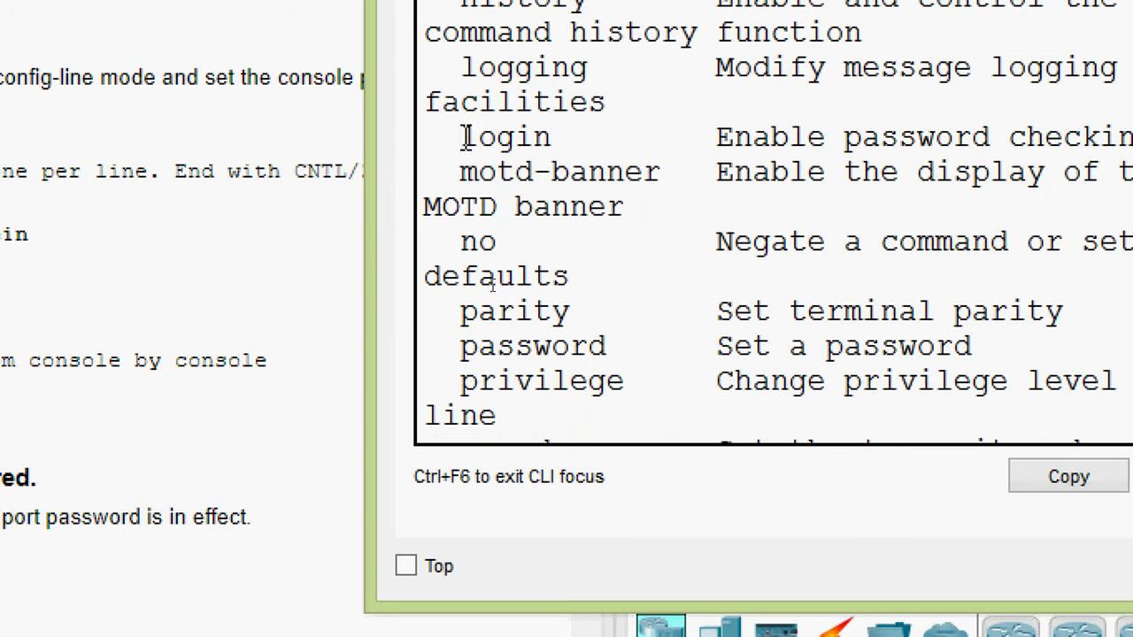
pyautogui.moveTo(465, 137); pyautogui.dragTo(576, 139)
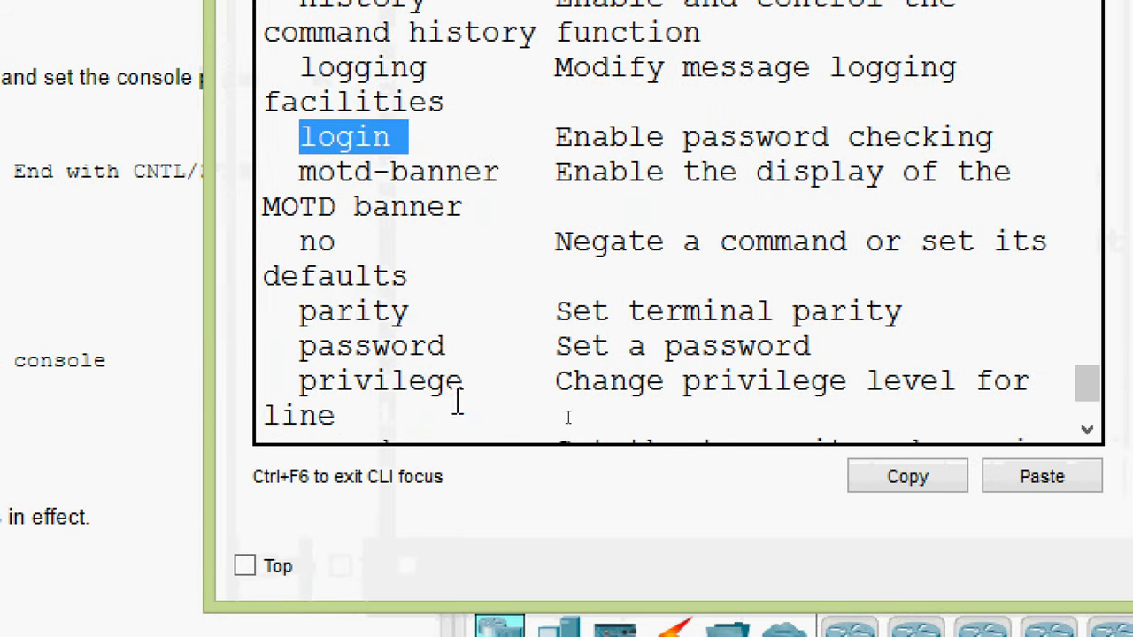
pyautogui.scroll(-2, 457, 403)
pyautogui.write('login')
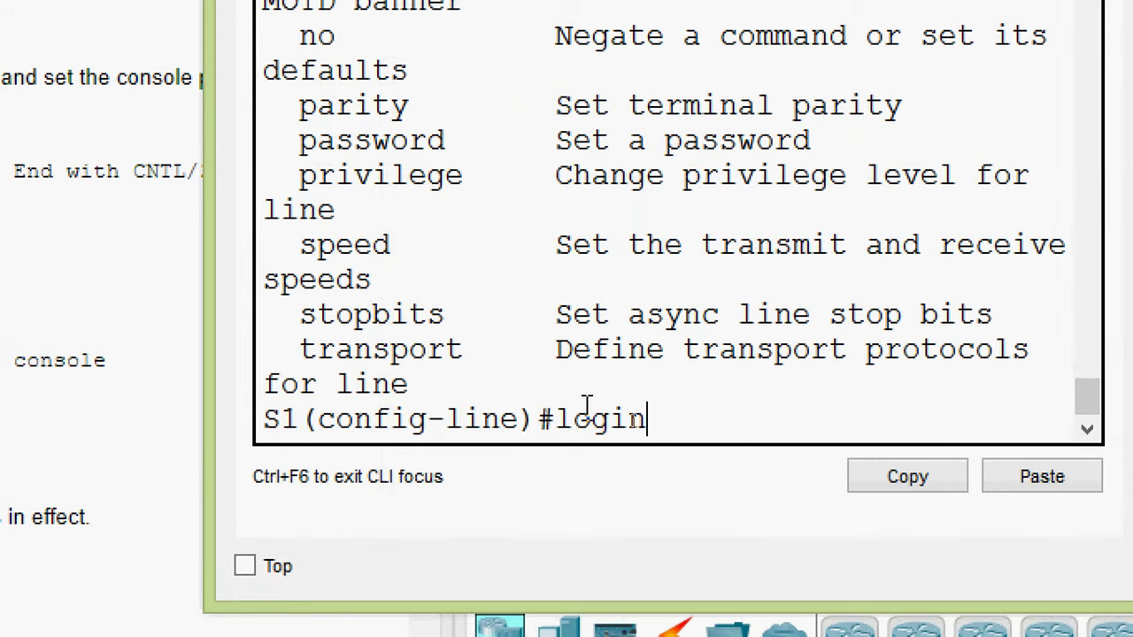
pyautogui.press('Return')
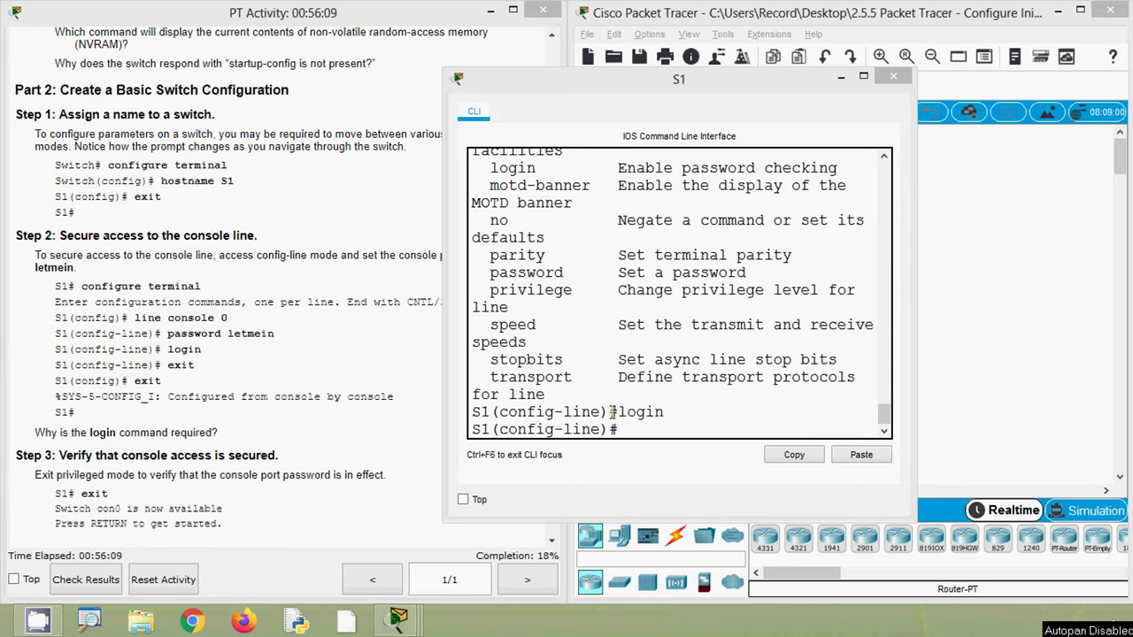
# - Scroll the activity instructions to Step 3, verifying console access
pyautogui.click(660, 427)
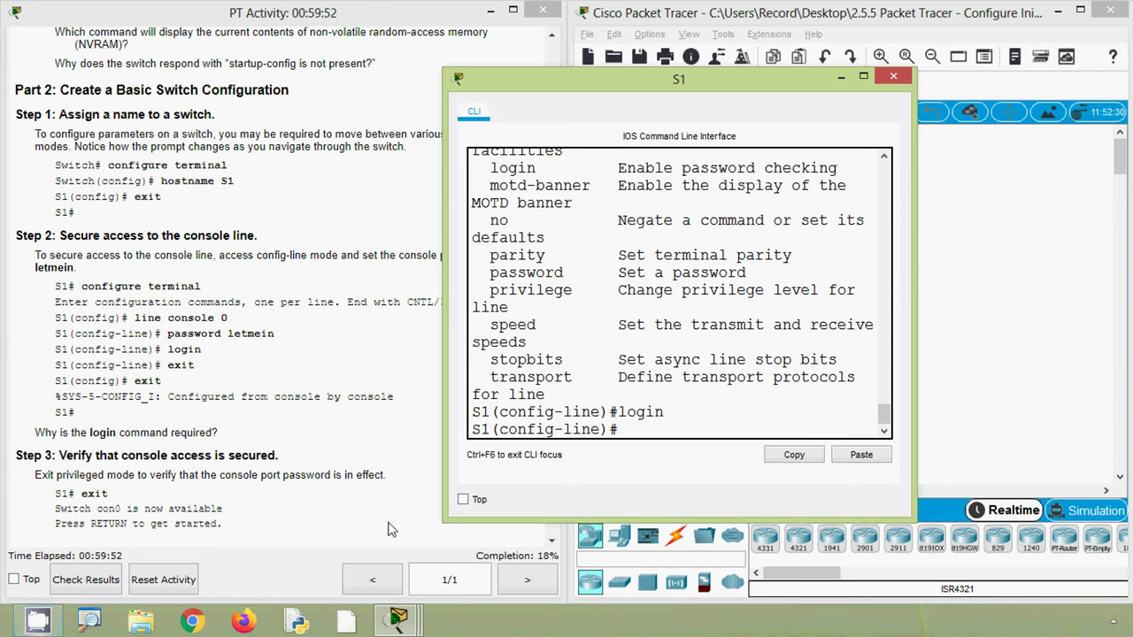
pyautogui.click(292, 467)
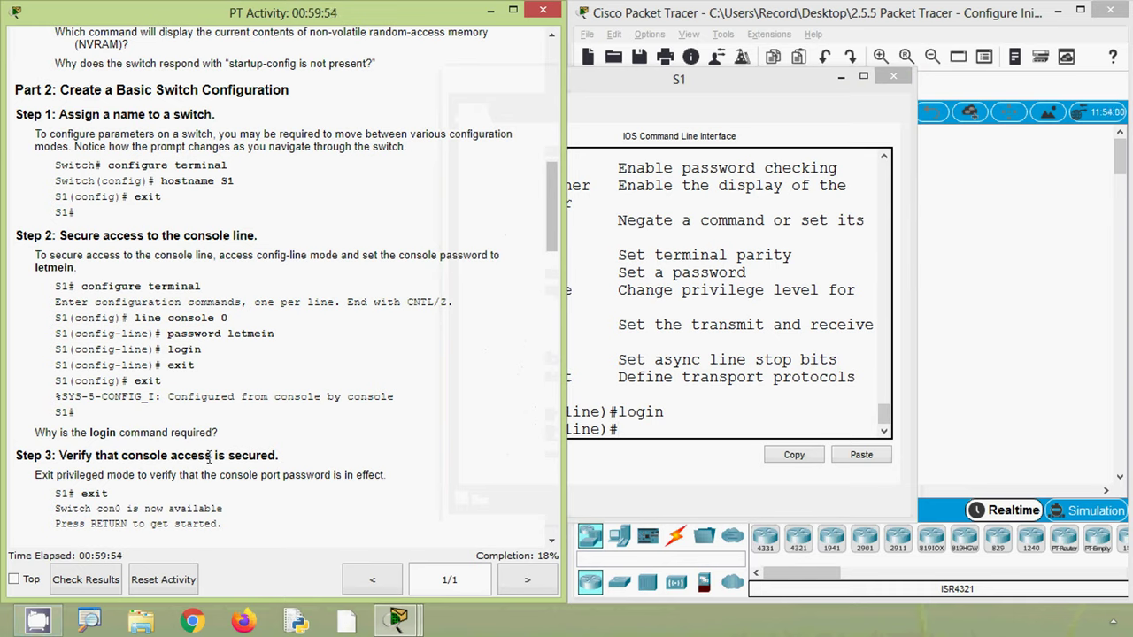
pyautogui.scroll(-2, 200, 458)
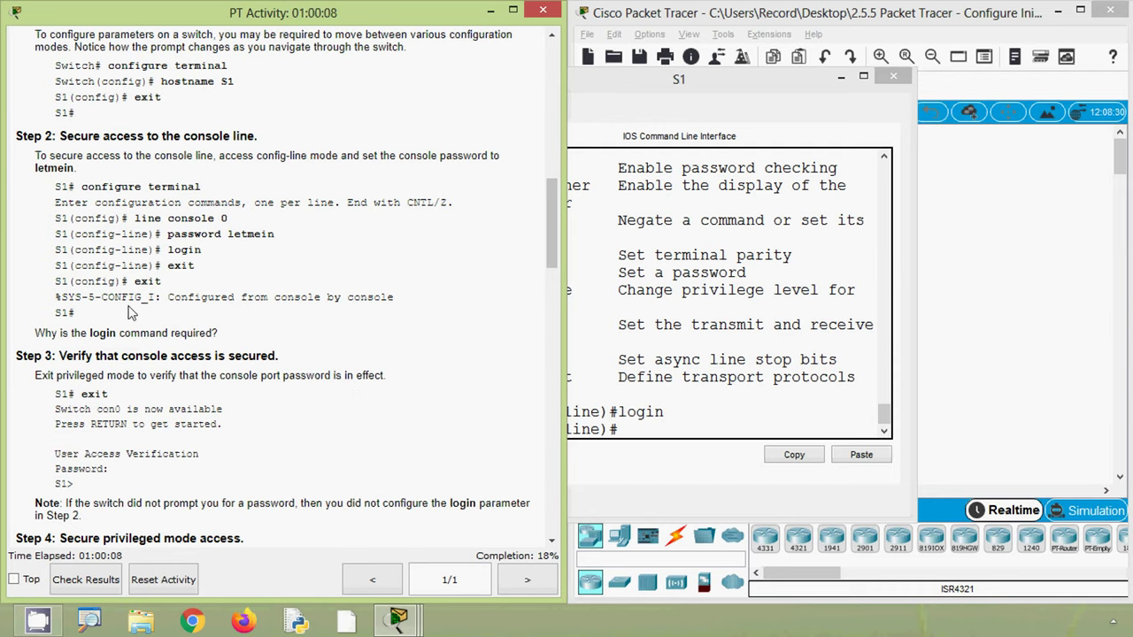
pyautogui.scroll(1, 137, 329)
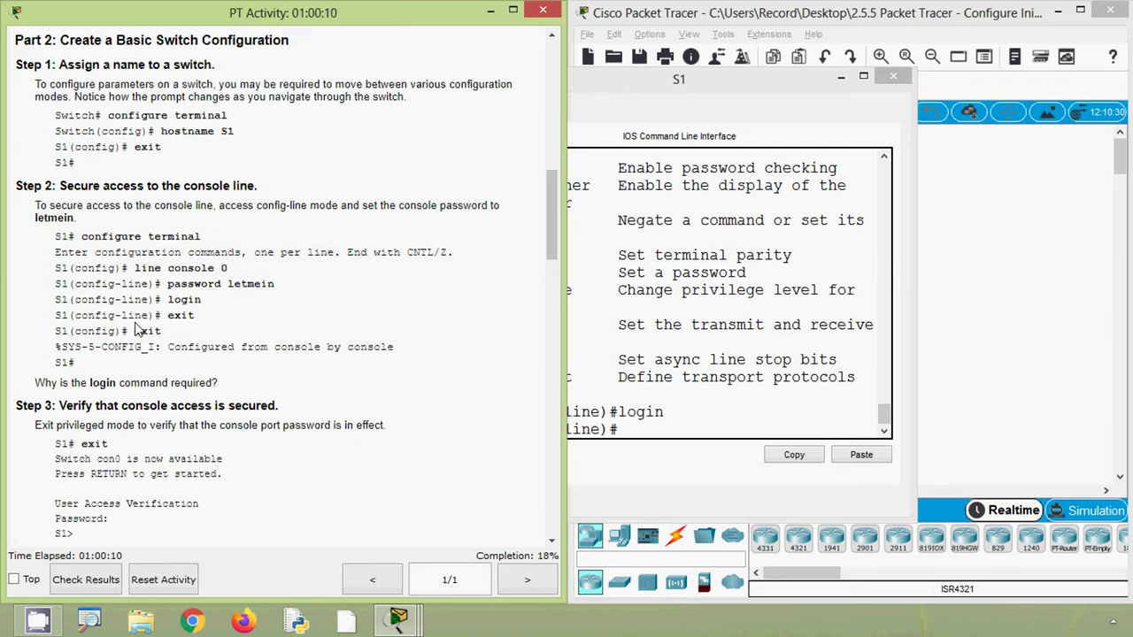
pyautogui.scroll(-1, 139, 334)
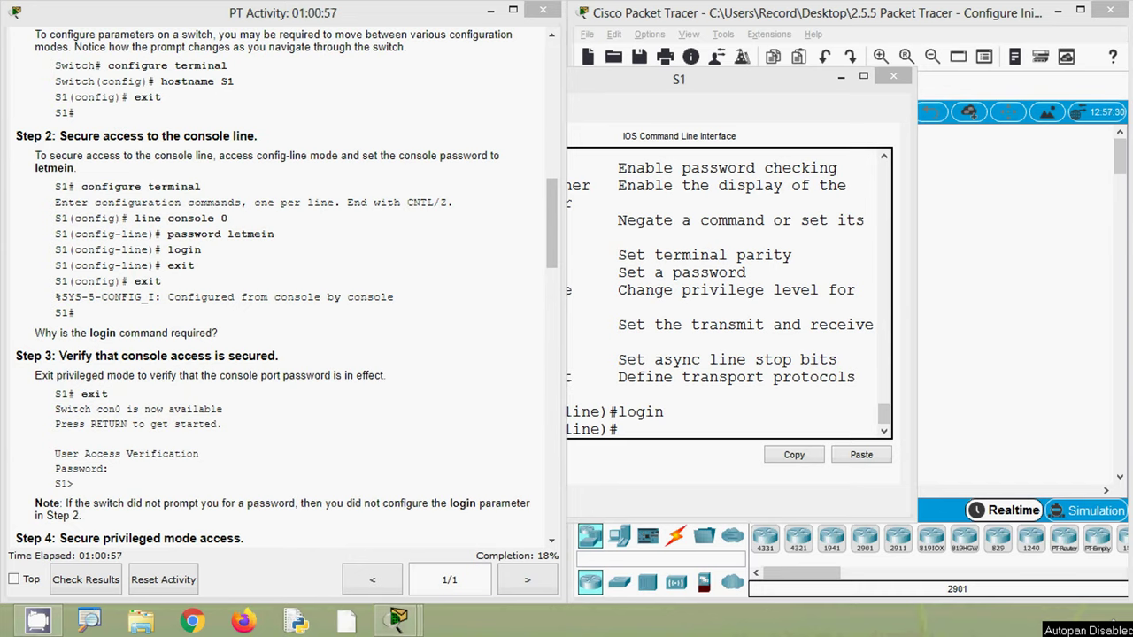
# - Leave console line configuration and return to the privileged S1# prompt
pyautogui.click(659, 429)
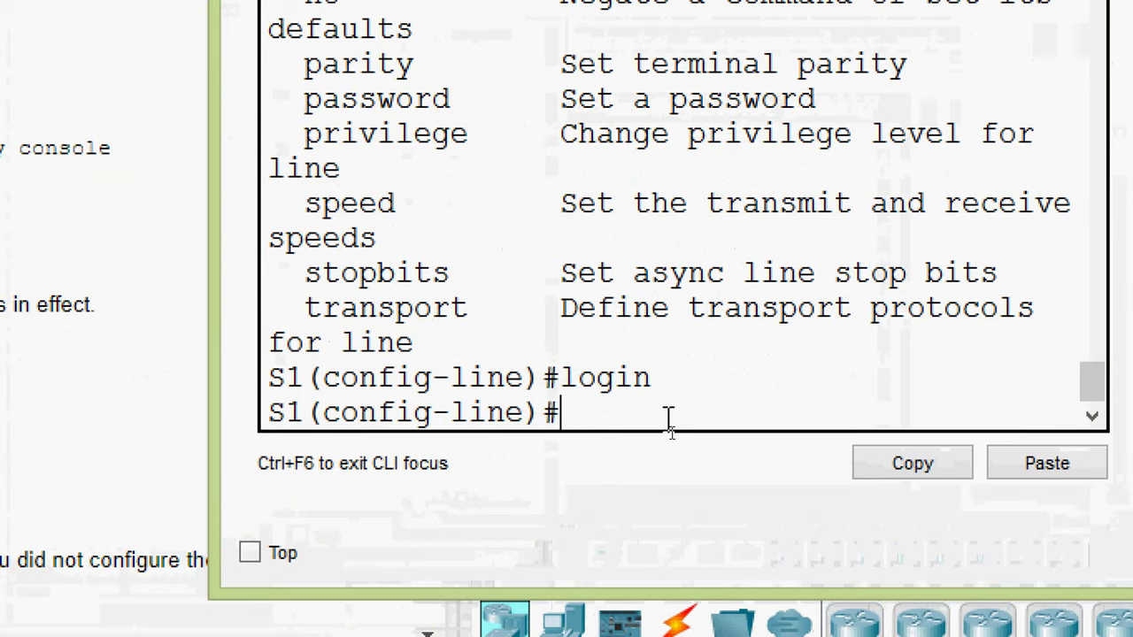
pyautogui.write('exit')
pyautogui.press('Return')
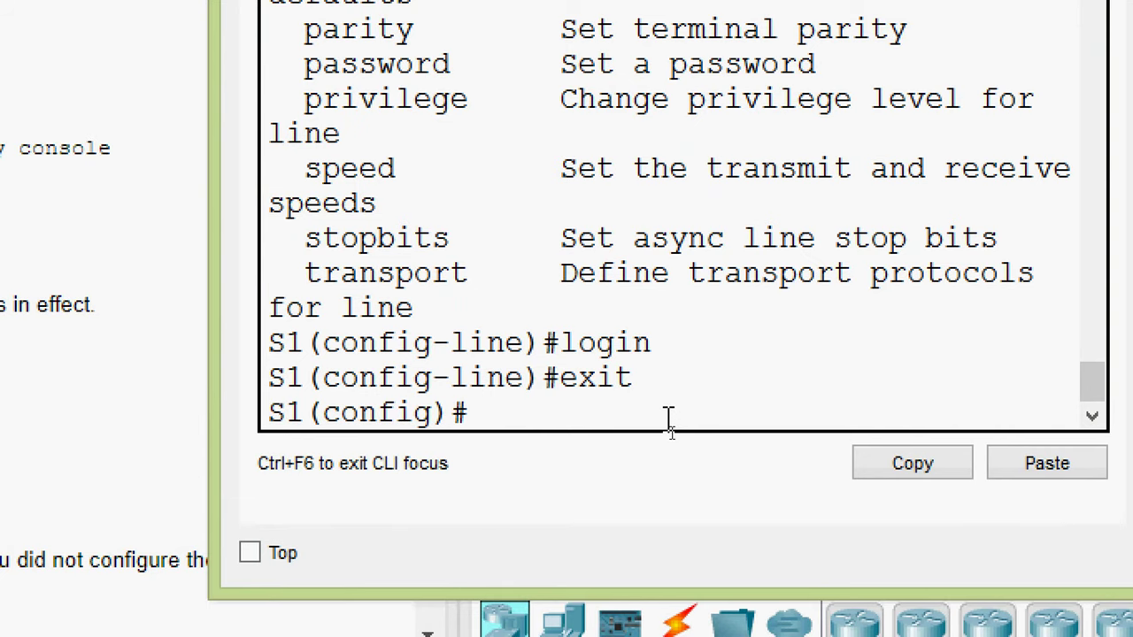
pyautogui.hotkey('ctrl', 'z')
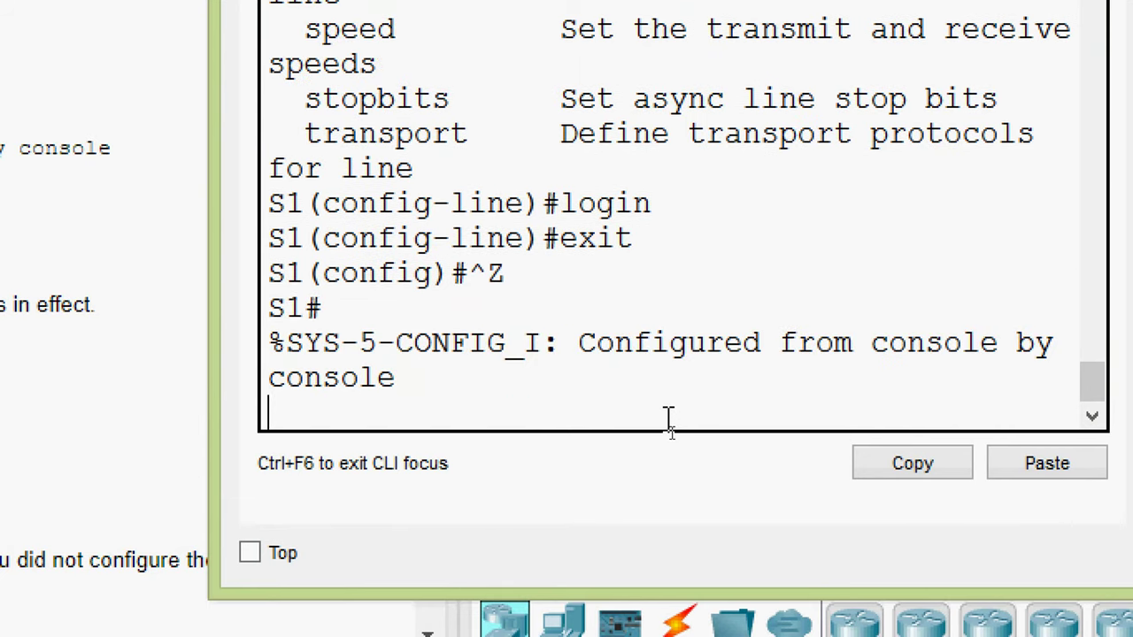
pyautogui.press('Return')
pyautogui.press('Return')
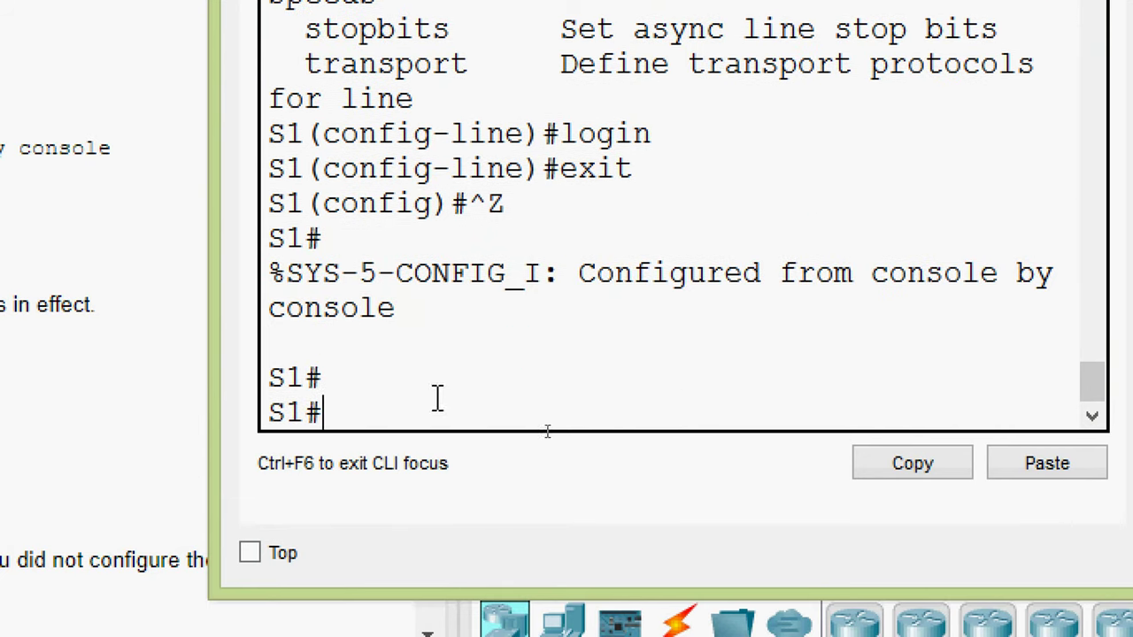
pyautogui.moveTo(370, 423); pyautogui.dragTo(238, 419)
pyautogui.click(358, 414)
# - Log out of S1's console and log back in with the console password
pyautogui.write('exit')
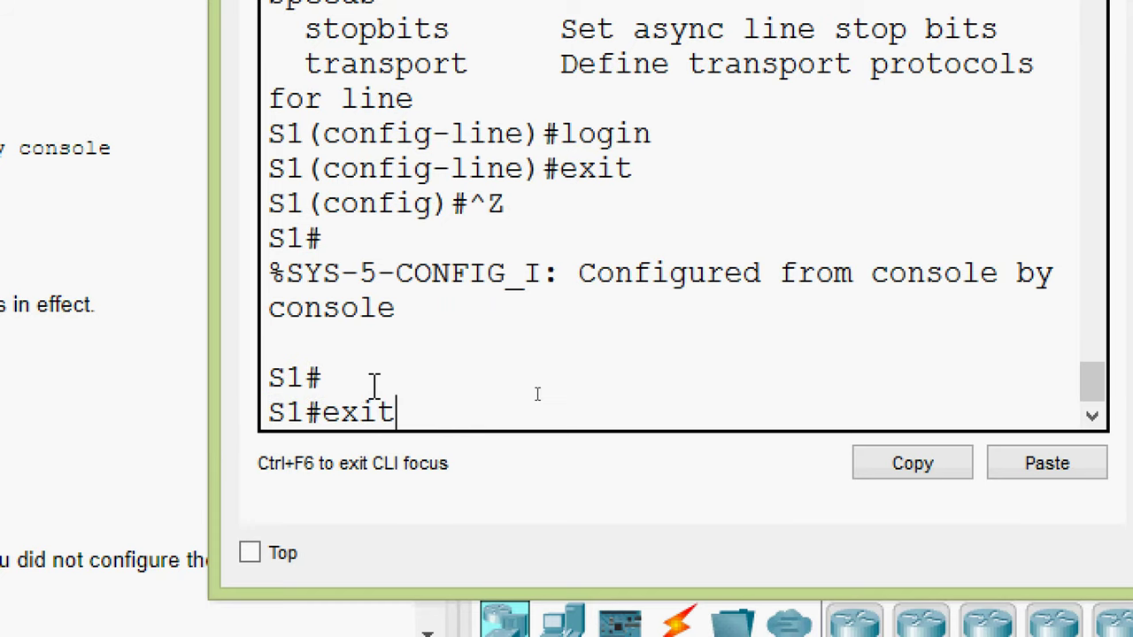
pyautogui.press('Return')
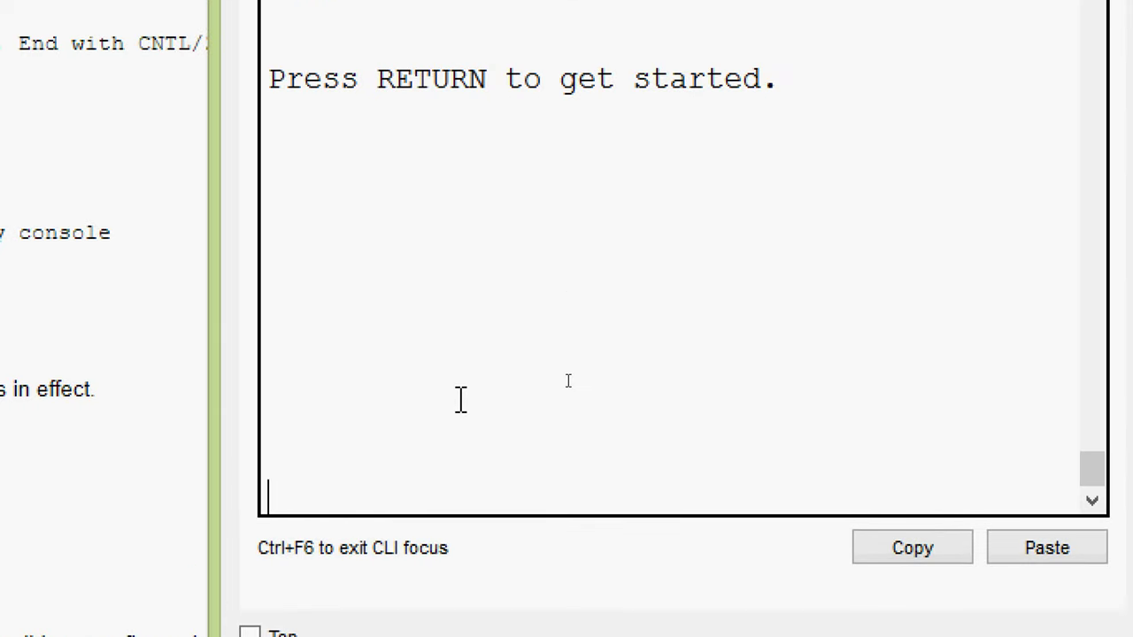
pyautogui.press('Return')
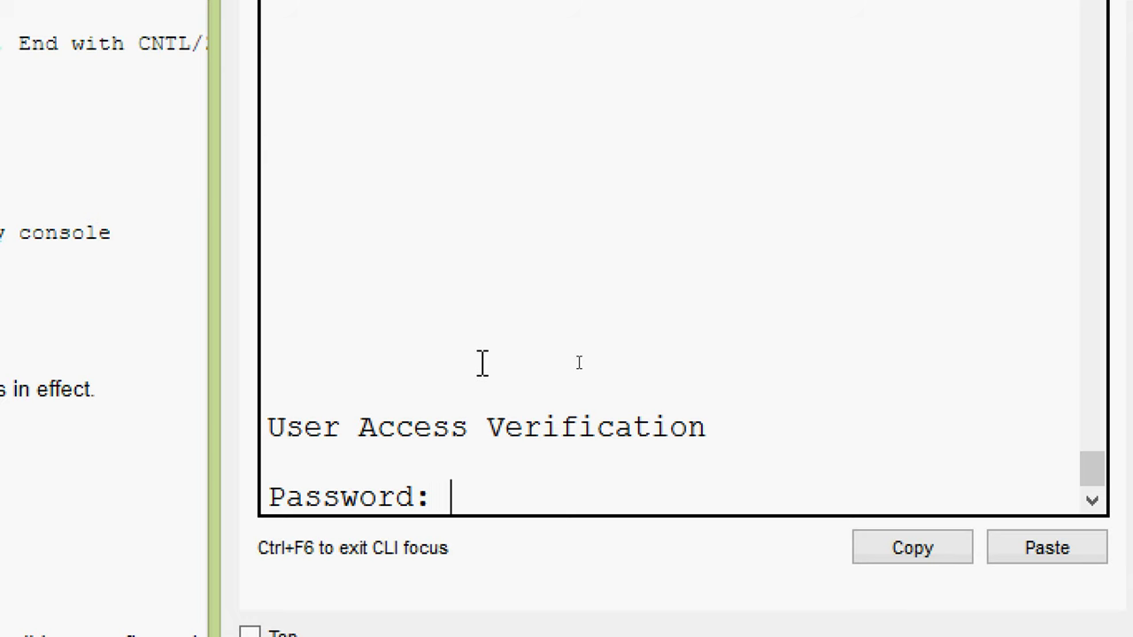
pyautogui.press('Return')
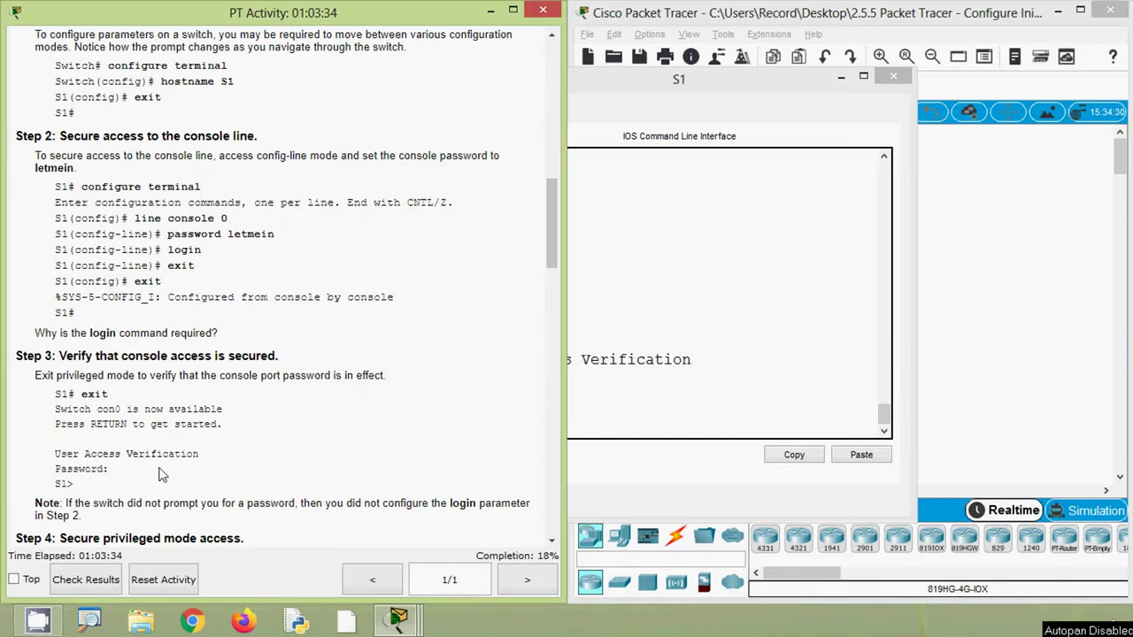
pyautogui.scroll(-2, 146, 476)
pyautogui.scroll(-1, 132, 387)
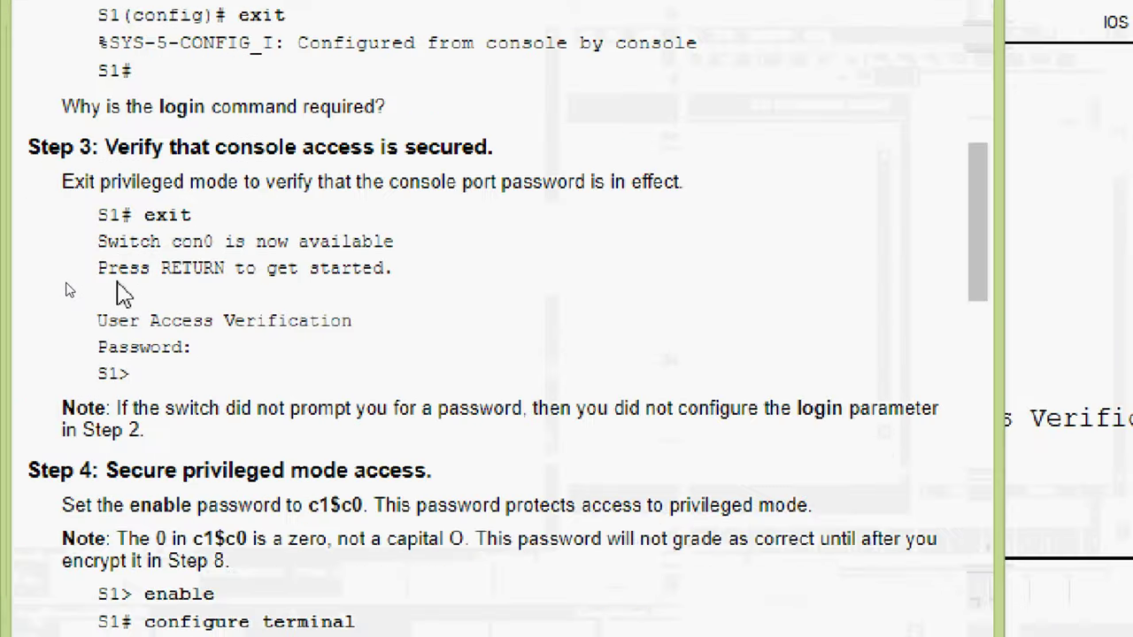
pyautogui.moveTo(191, 300); pyautogui.dragTo(111, 299)
pyautogui.moveTo(192, 359); pyautogui.dragTo(124, 388)
pyautogui.click(100, 372)
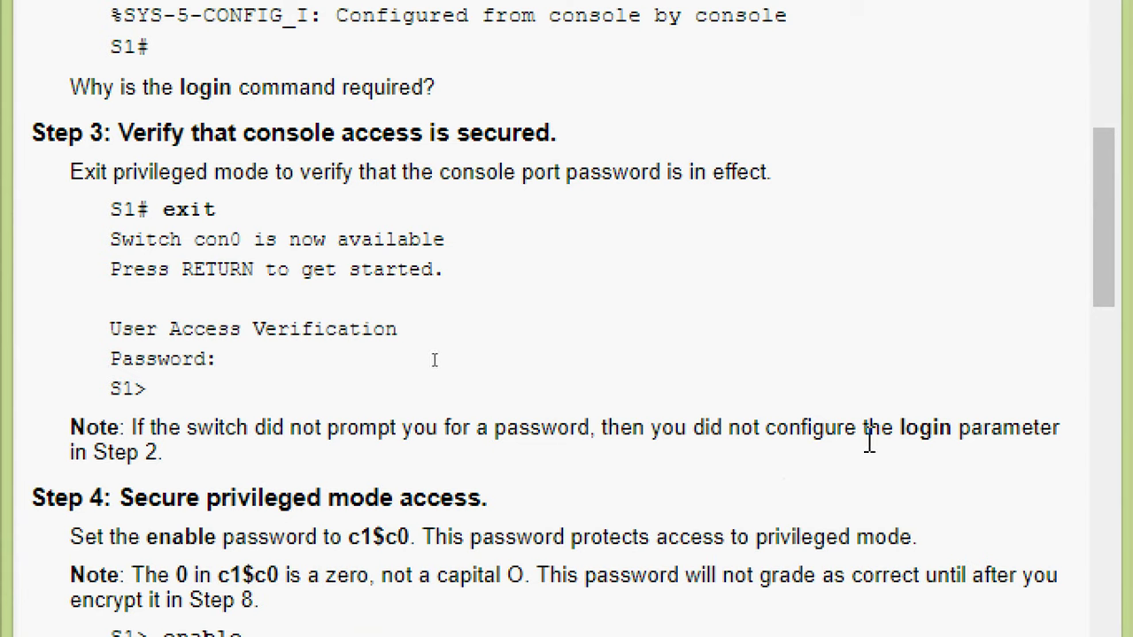
pyautogui.moveTo(892, 439); pyautogui.dragTo(922, 440)
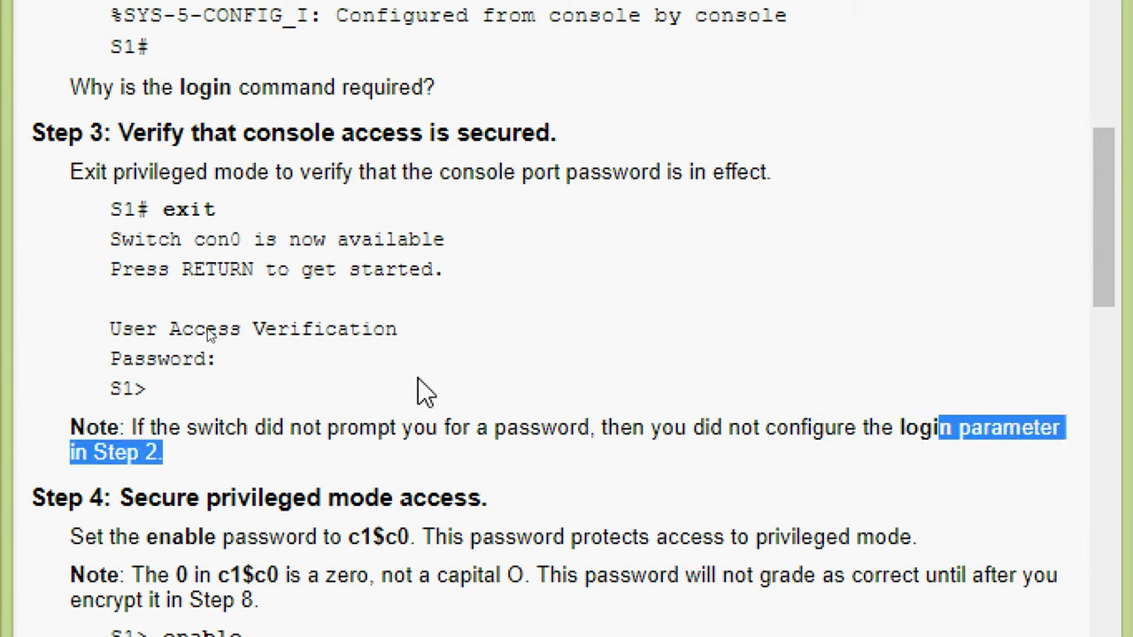
pyautogui.click(242, 361)
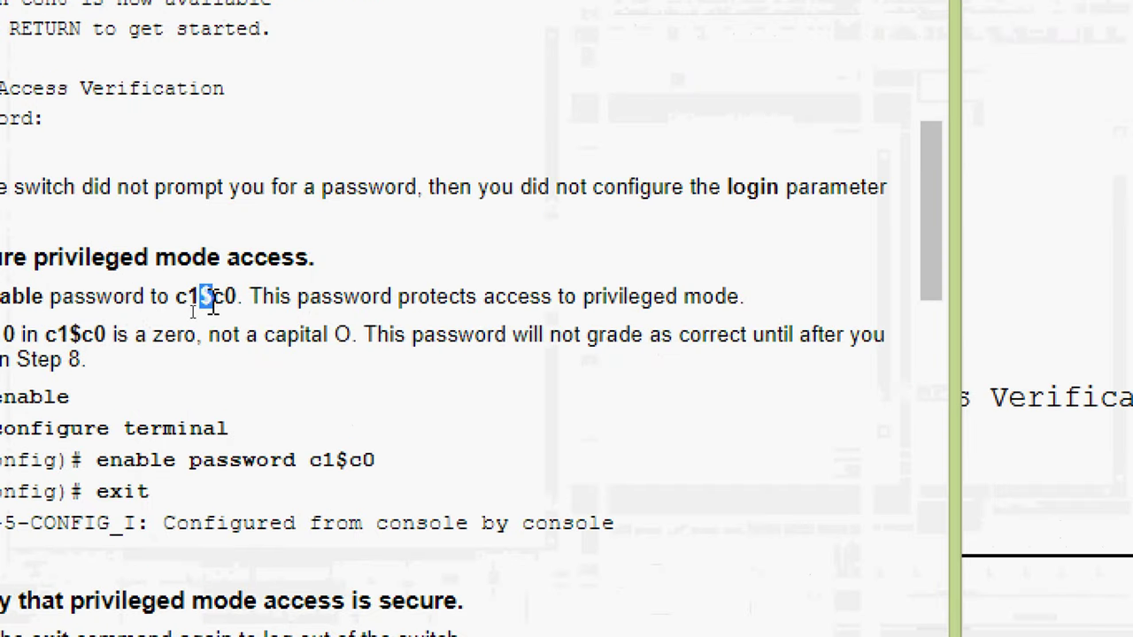
pyautogui.moveTo(200, 296); pyautogui.dragTo(213, 296)
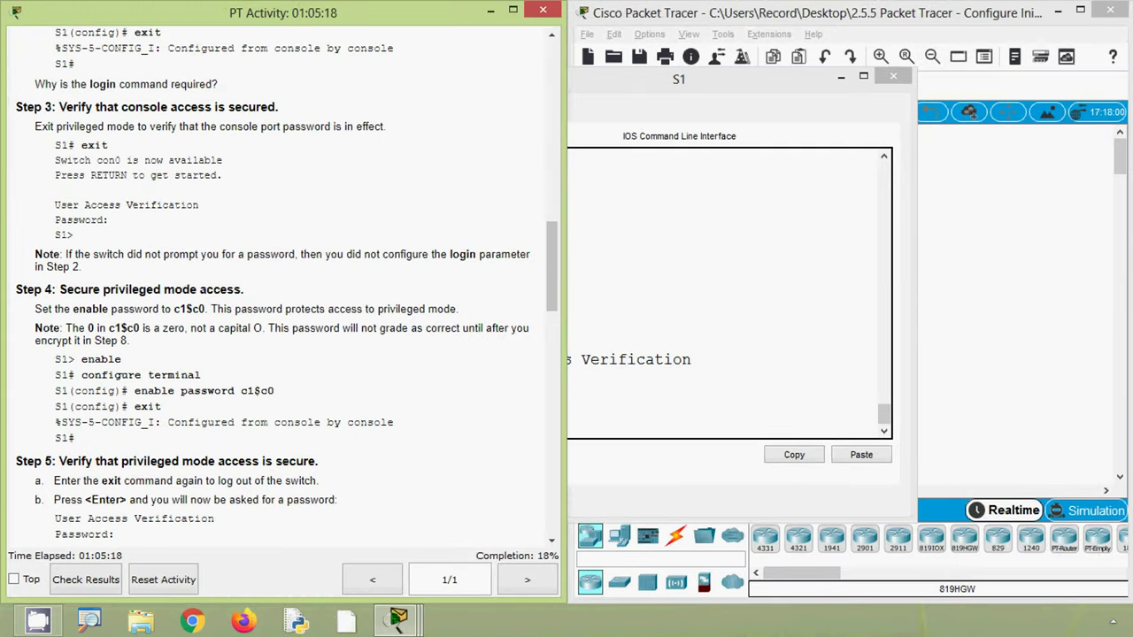
# - Read Step 4's notes and commands, then select its enable password for copying
pyautogui.doubleClick(87, 330)
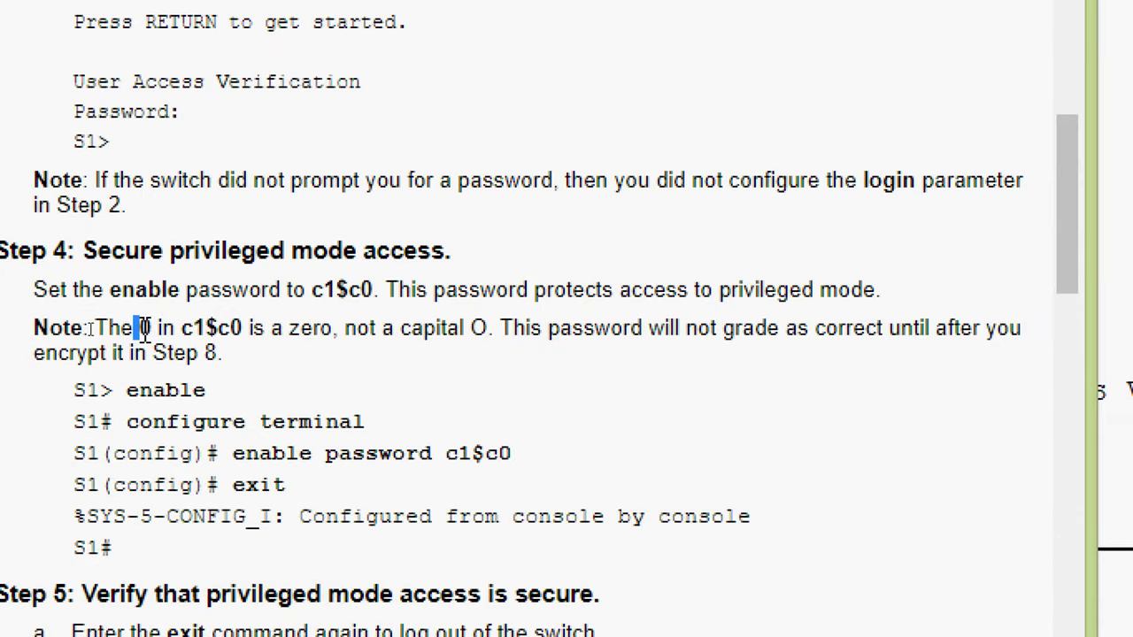
pyautogui.moveTo(108, 329); pyautogui.dragTo(124, 331)
pyautogui.moveTo(232, 328); pyautogui.dragTo(341, 331)
pyautogui.click(372, 334)
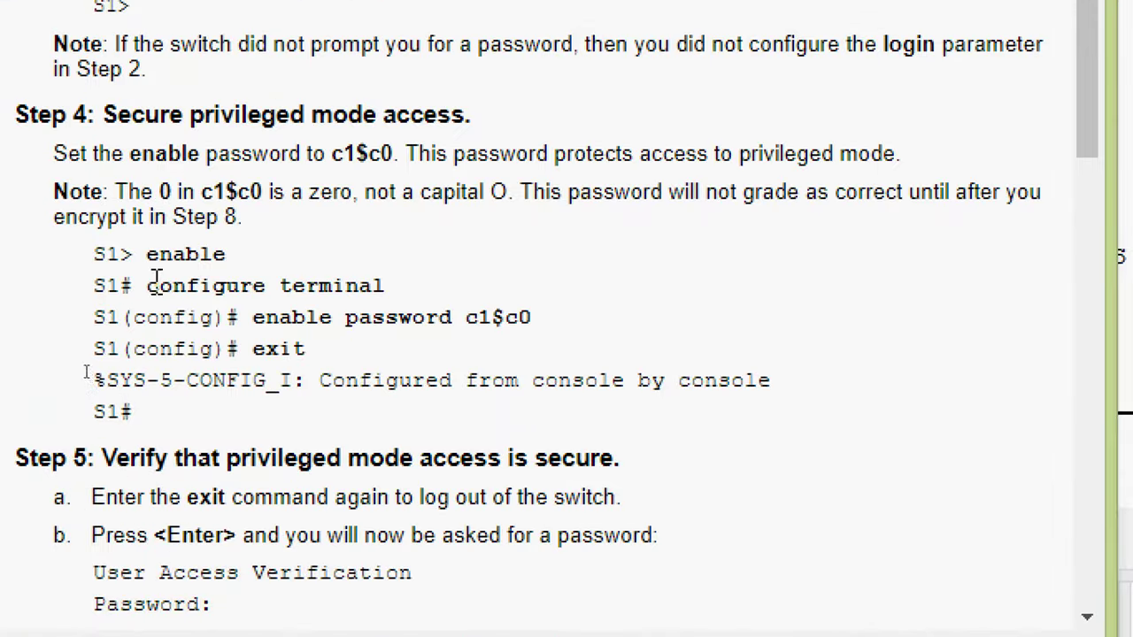
pyautogui.moveTo(82, 359); pyautogui.dragTo(110, 360)
pyautogui.moveTo(201, 257); pyautogui.dragTo(227, 256)
pyautogui.moveTo(158, 284); pyautogui.dragTo(387, 285)
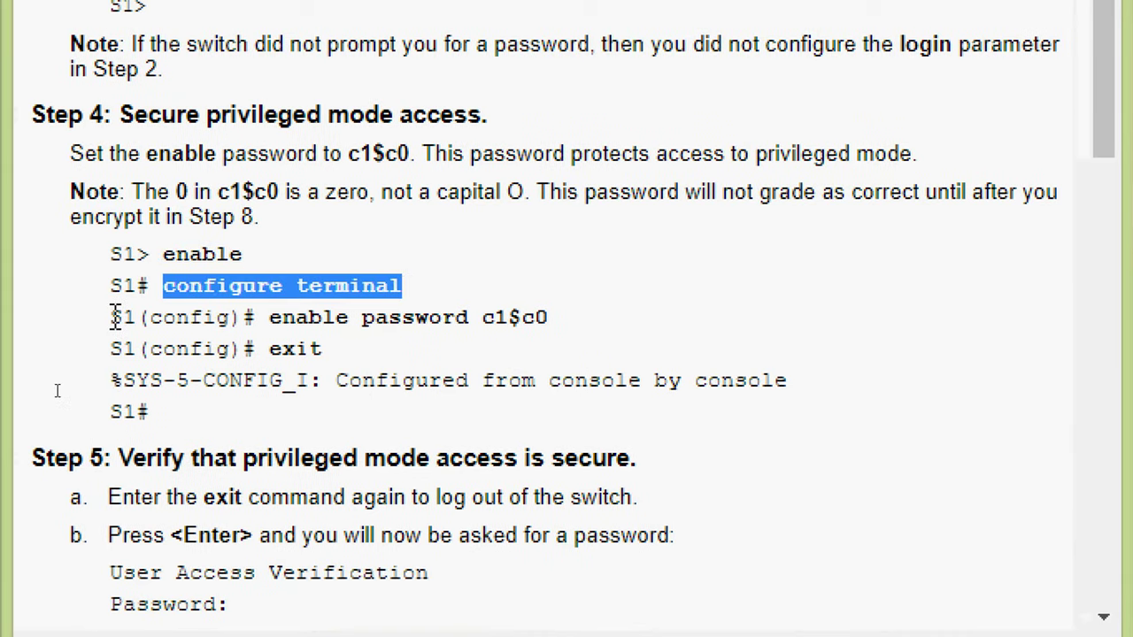
pyautogui.moveTo(93, 317); pyautogui.dragTo(551, 327)
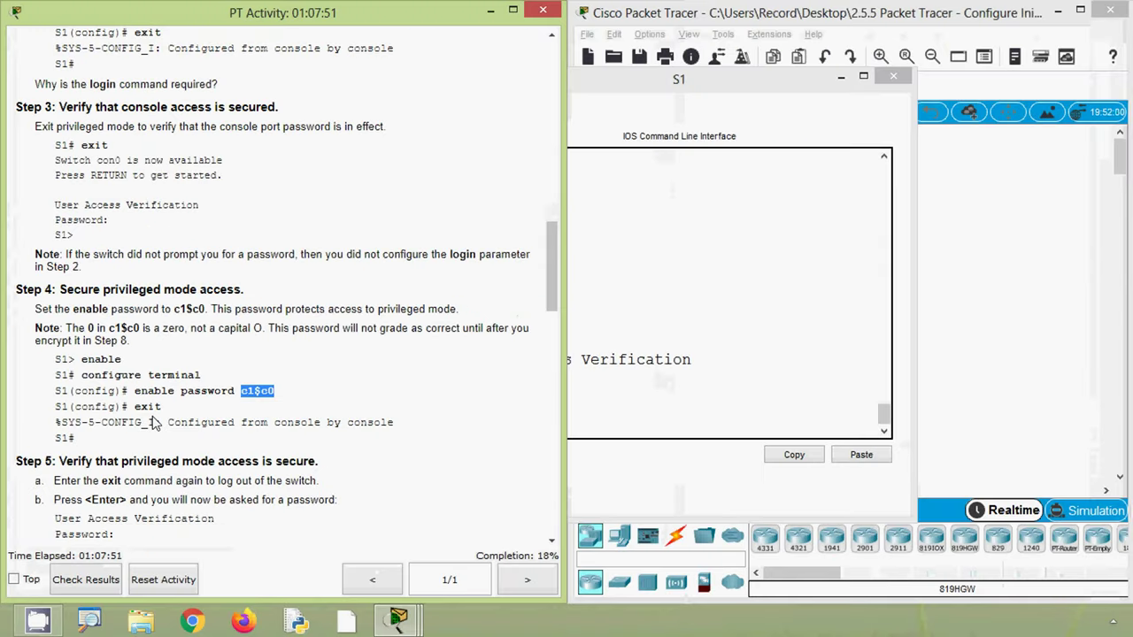
pyautogui.click(666, 383)
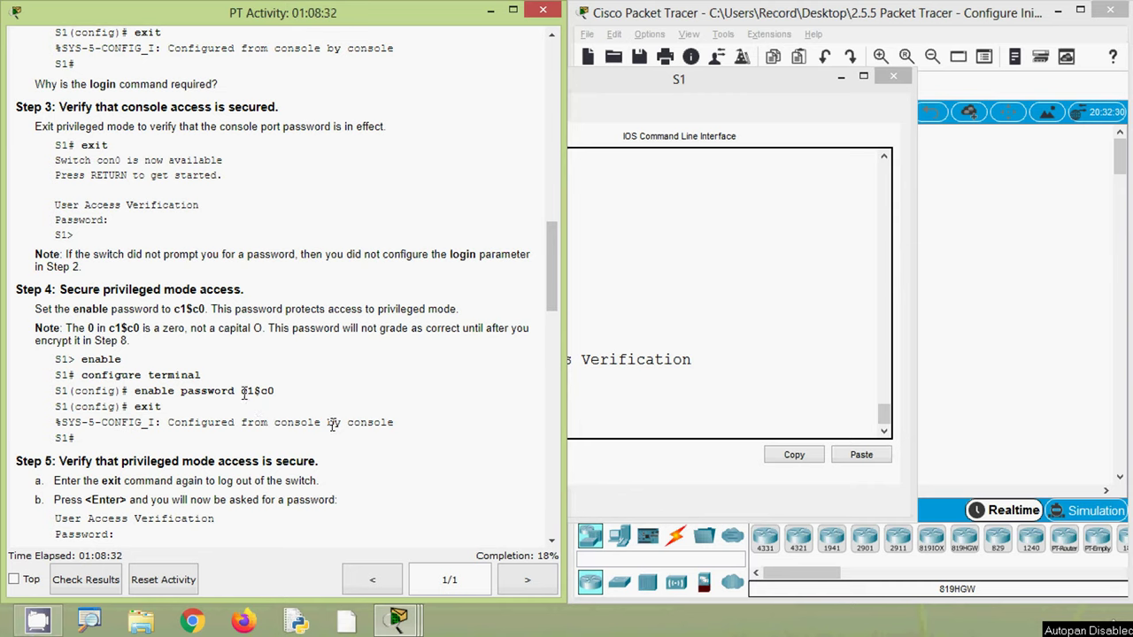
pyautogui.moveTo(259, 391); pyautogui.dragTo(274, 391)
pyautogui.hotkey('ctrl', 'c')
# - Enter privileged mode and then global configuration mode on S1
pyautogui.click(631, 407)
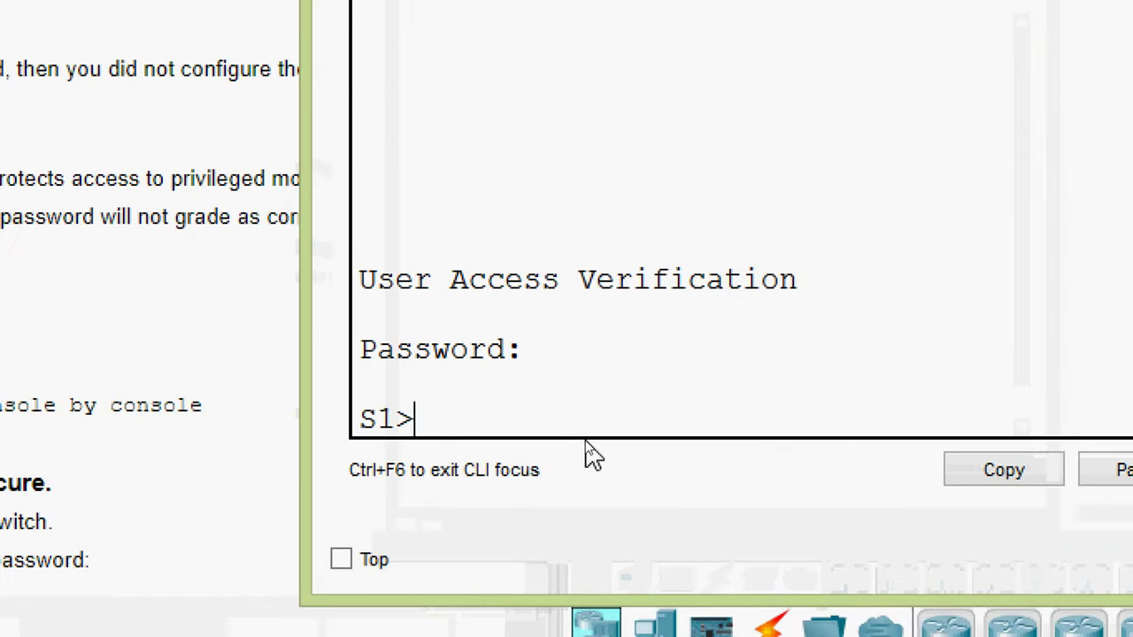
pyautogui.write('ena')
pyautogui.press('Tab')
pyautogui.press('Return')
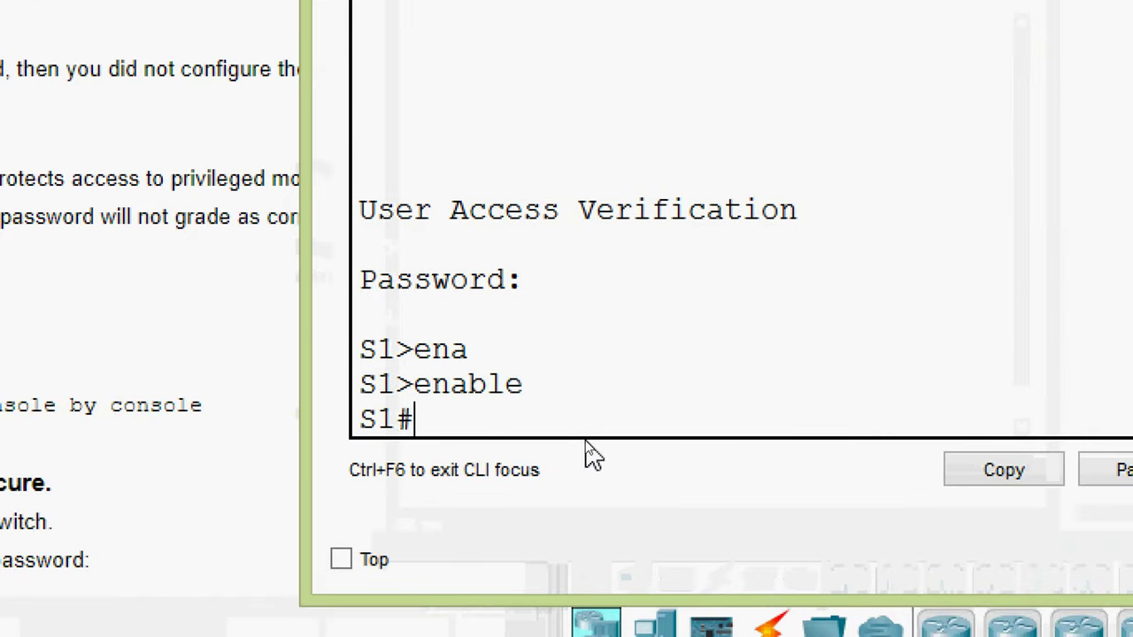
pyautogui.write('conf')
pyautogui.press('Tab')
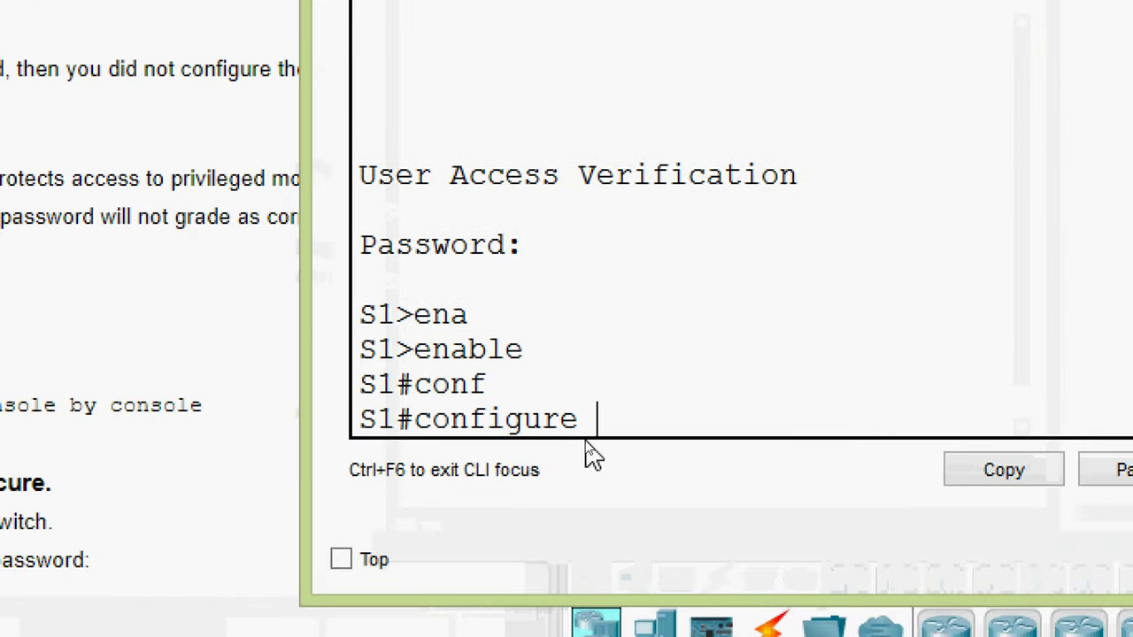
pyautogui.write('t')
pyautogui.press('Tab')
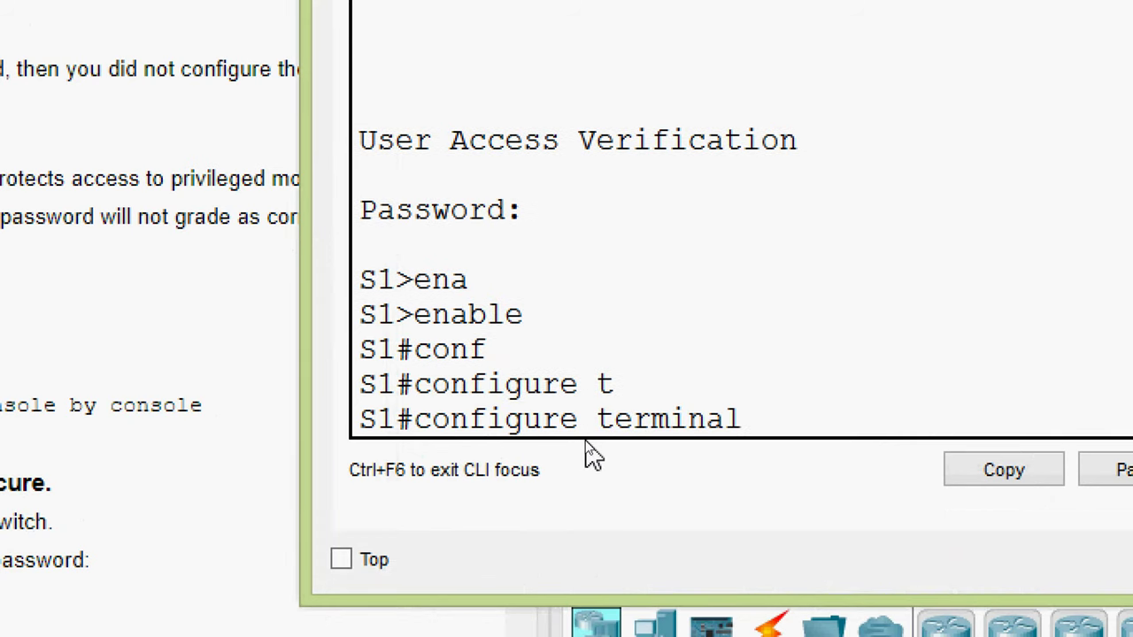
pyautogui.press('Return')
# - Set S1's enable password by pasting the copied value, then exit to S1#
pyautogui.write('en')
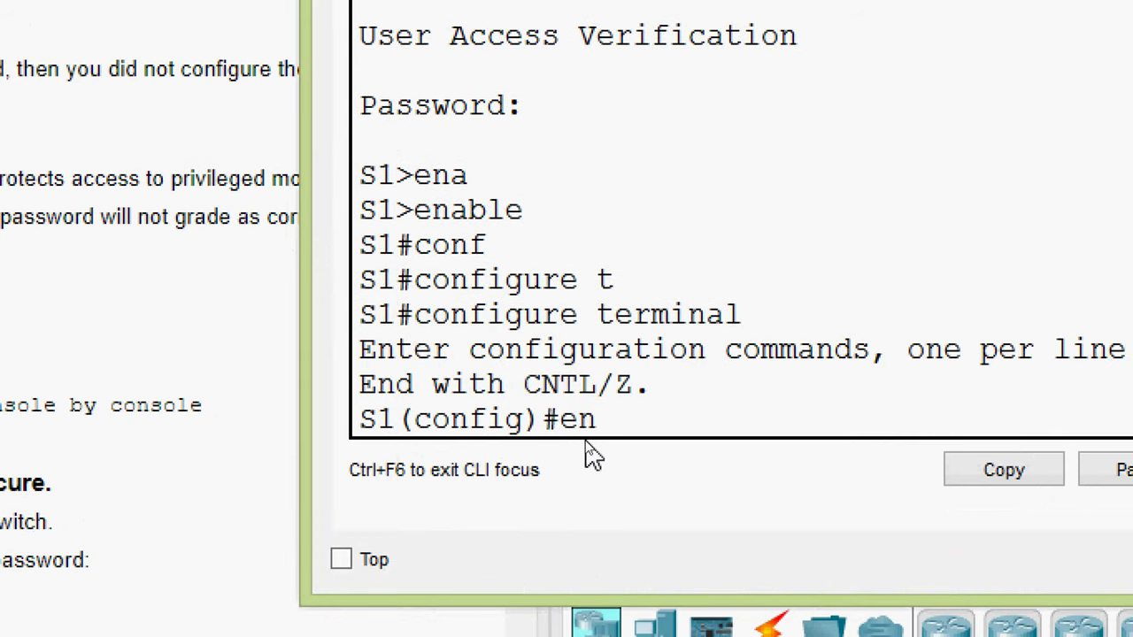
pyautogui.write('a')
pyautogui.press('Tab')
pyautogui.write('pas')
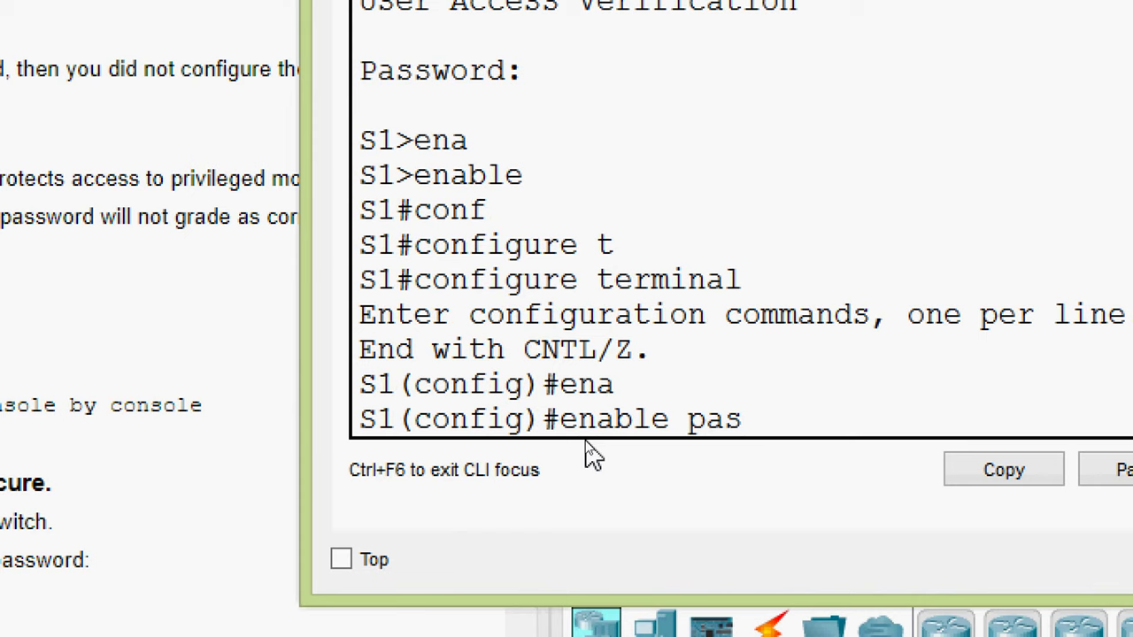
pyautogui.write('?')
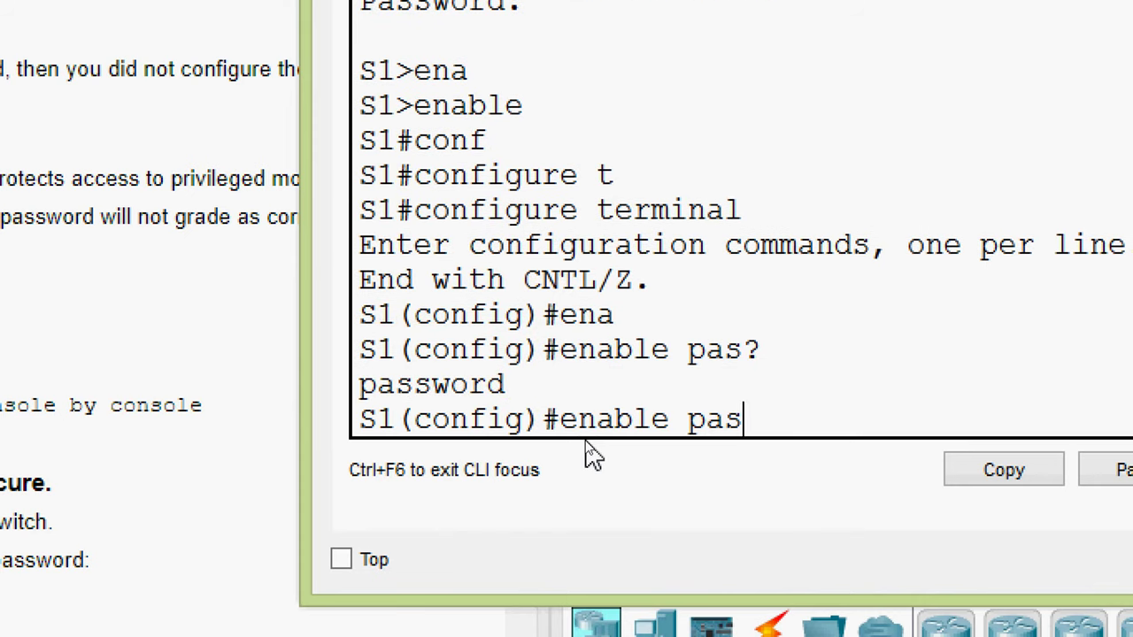
pyautogui.press('Tab')
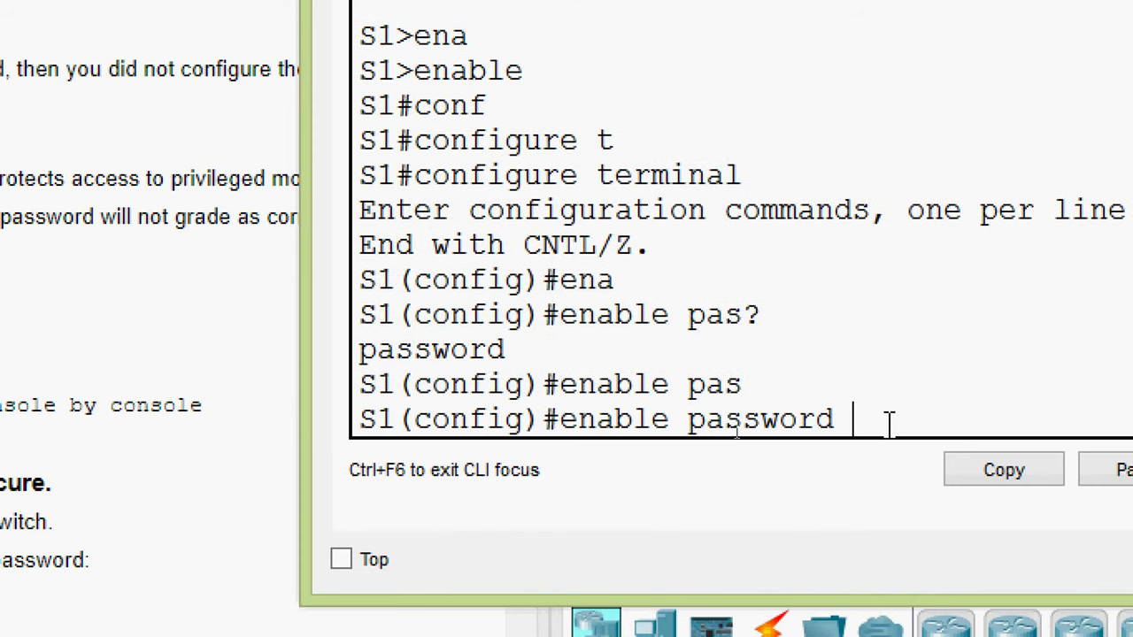
pyautogui.write('?')
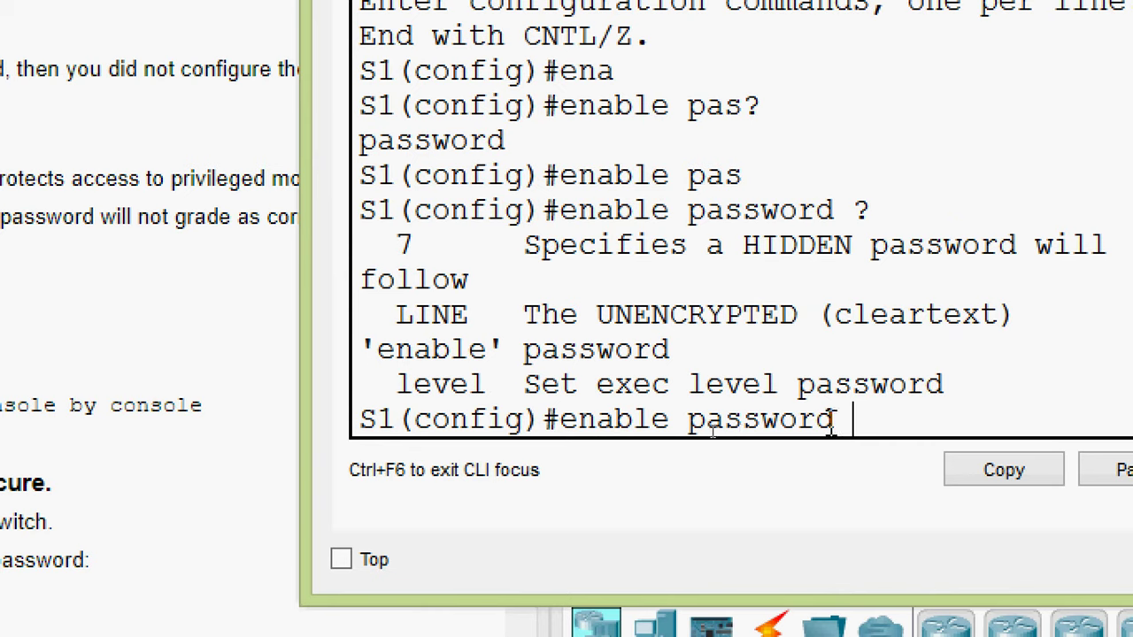
pyautogui.rightClick(878, 417)
pyautogui.click(925, 474)
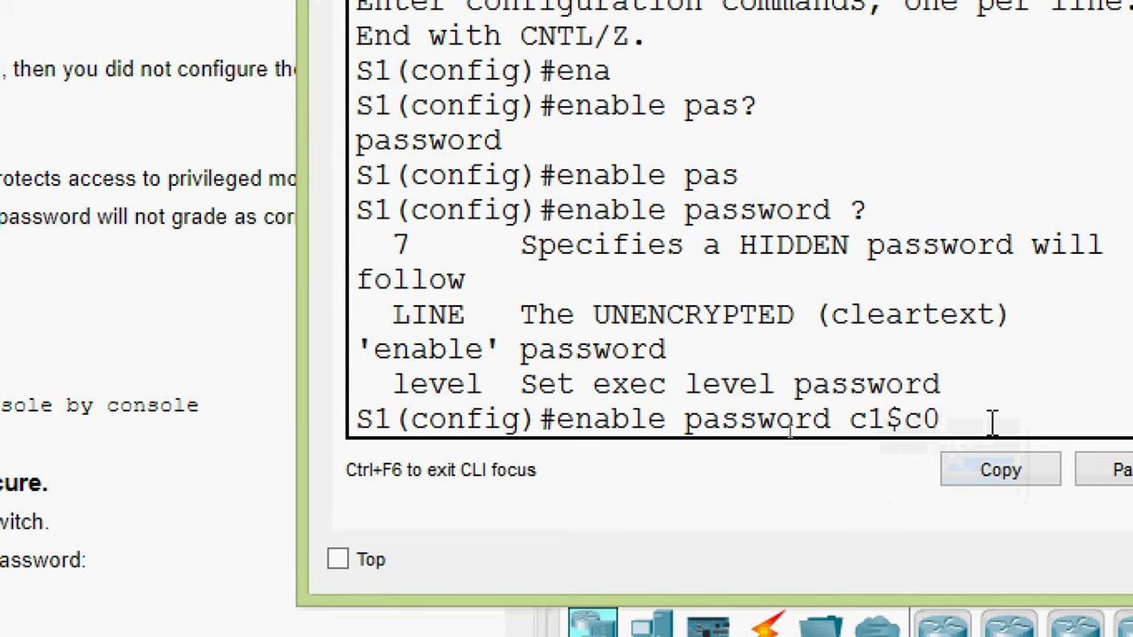
pyautogui.press('Return')
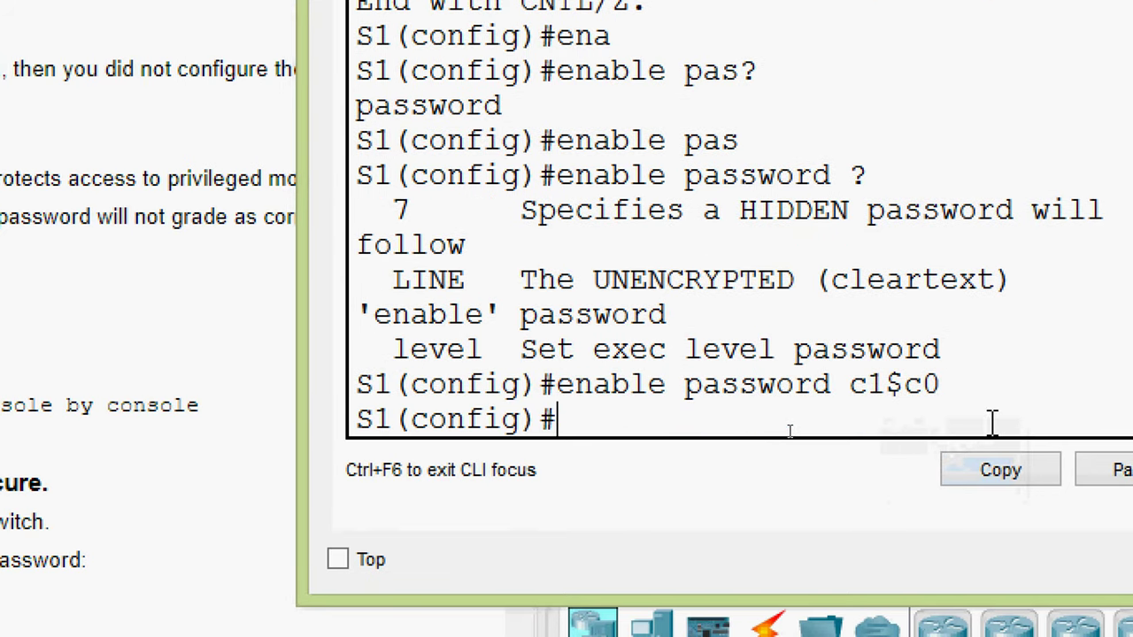
pyautogui.write('exit')
pyautogui.press('Return')
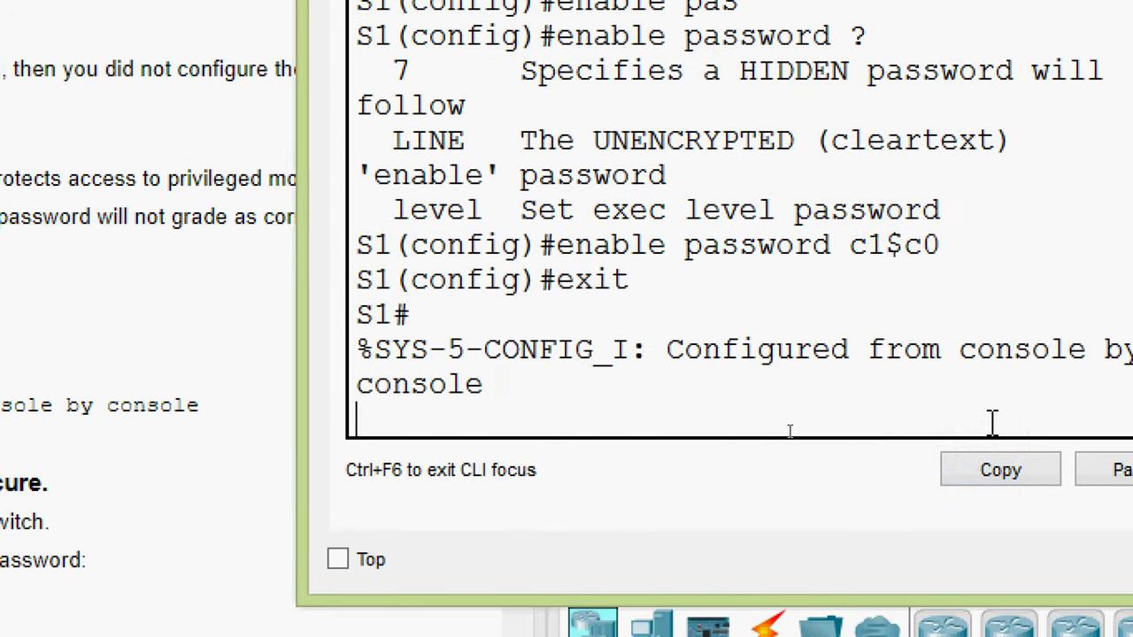
pyautogui.press('Return')
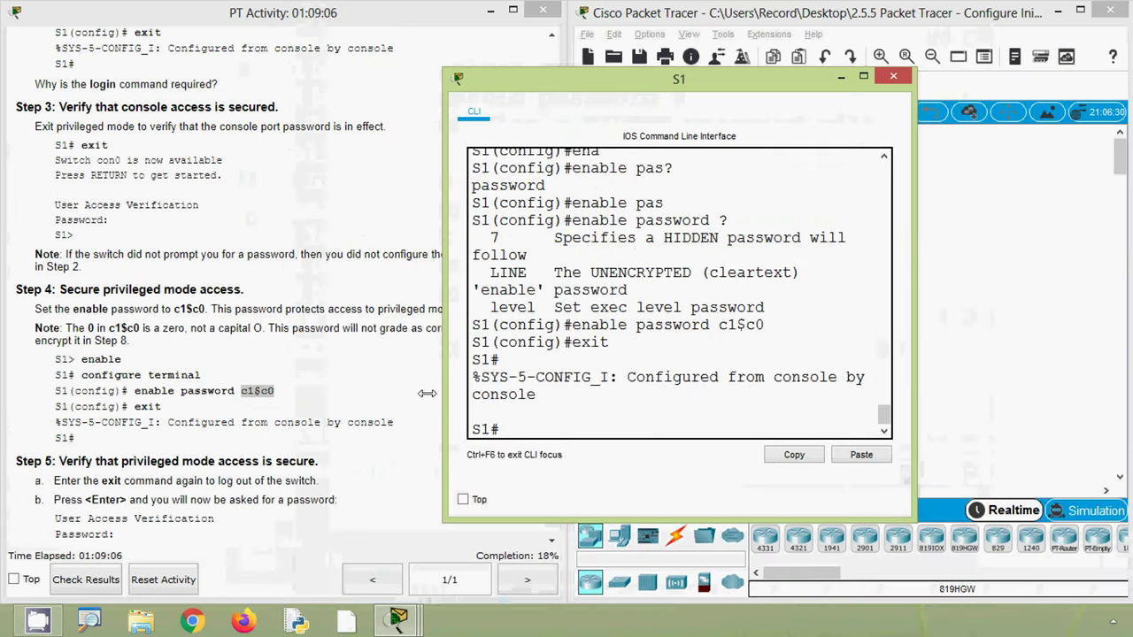
pyautogui.click(427, 393)
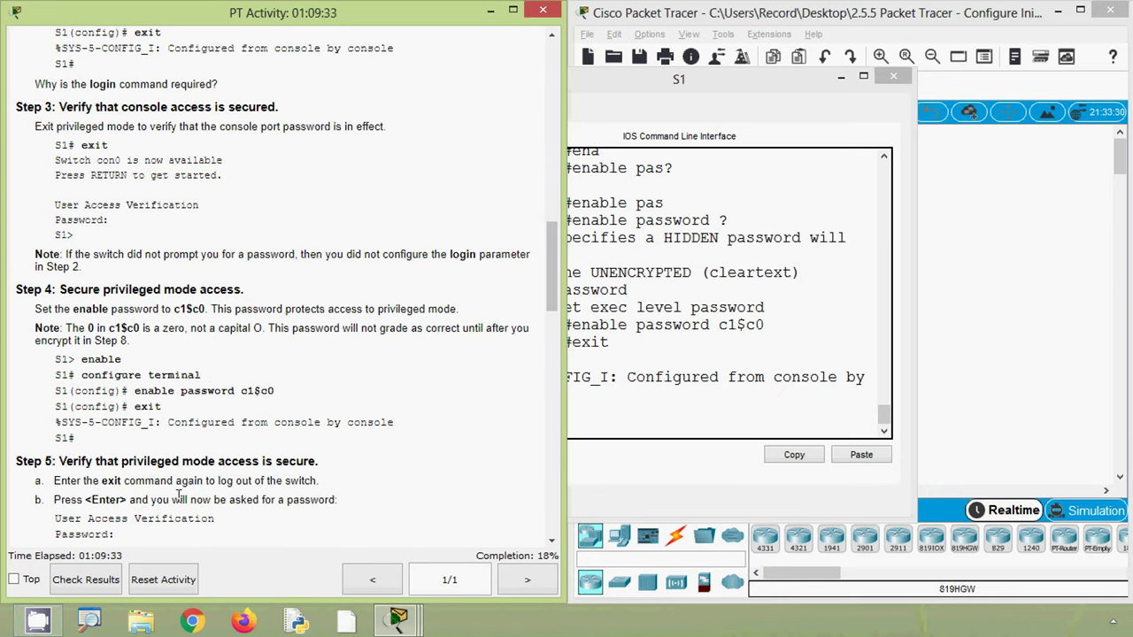
# - Review the Step 4 and Step 5 instructions, then return to the S1 console
pyautogui.scroll(-2, 180, 496)
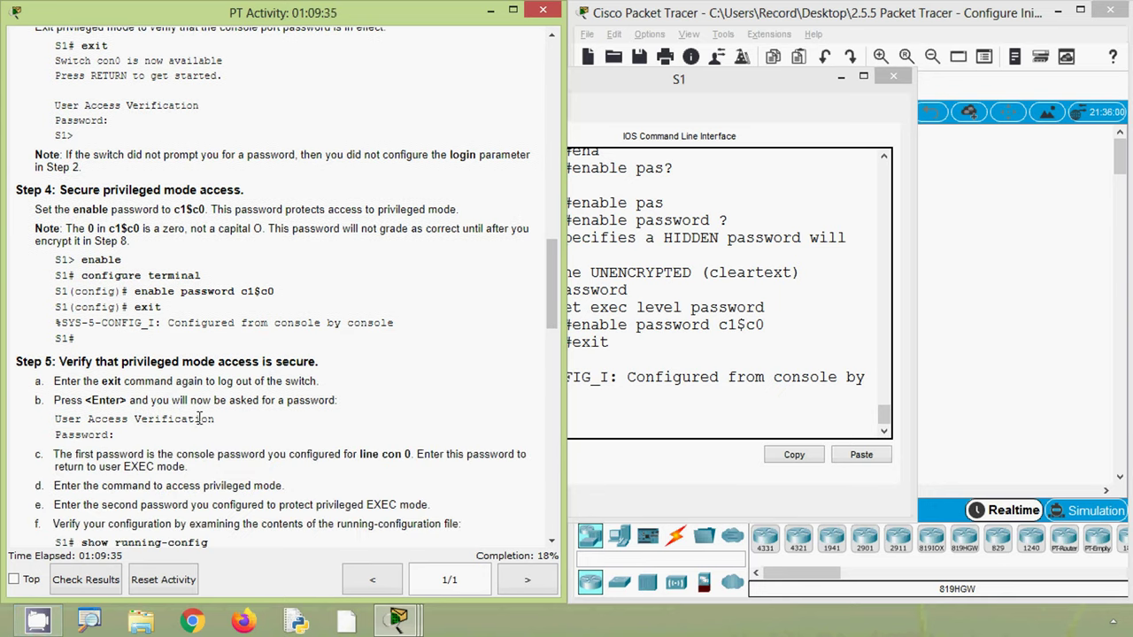
pyautogui.scroll(-1, 128, 426)
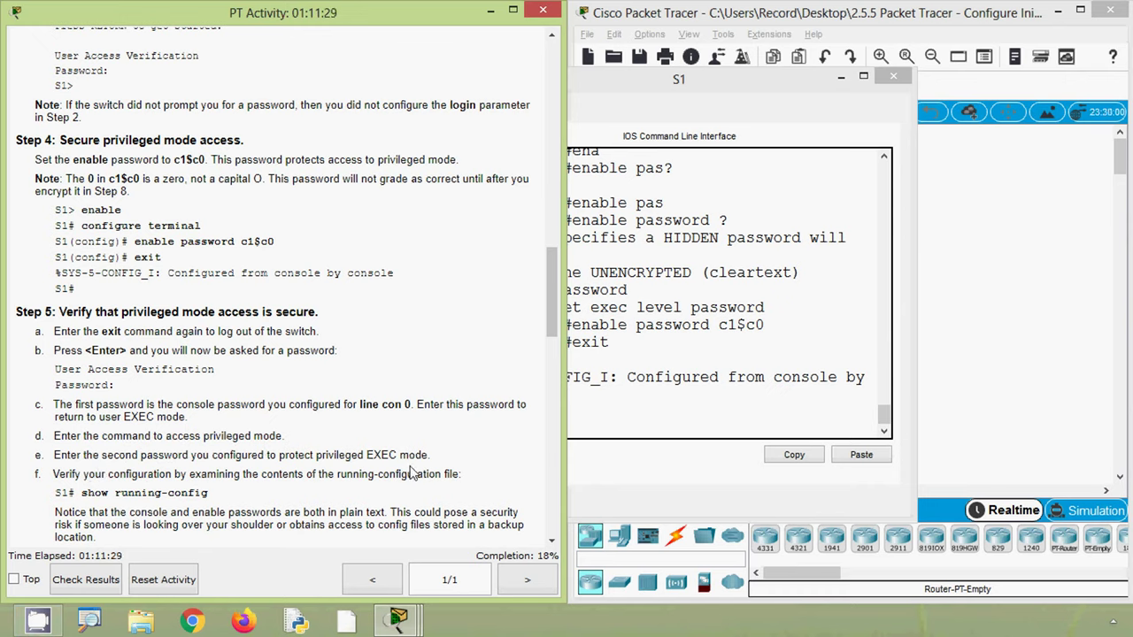
pyautogui.moveTo(121, 303); pyautogui.dragTo(79, 212)
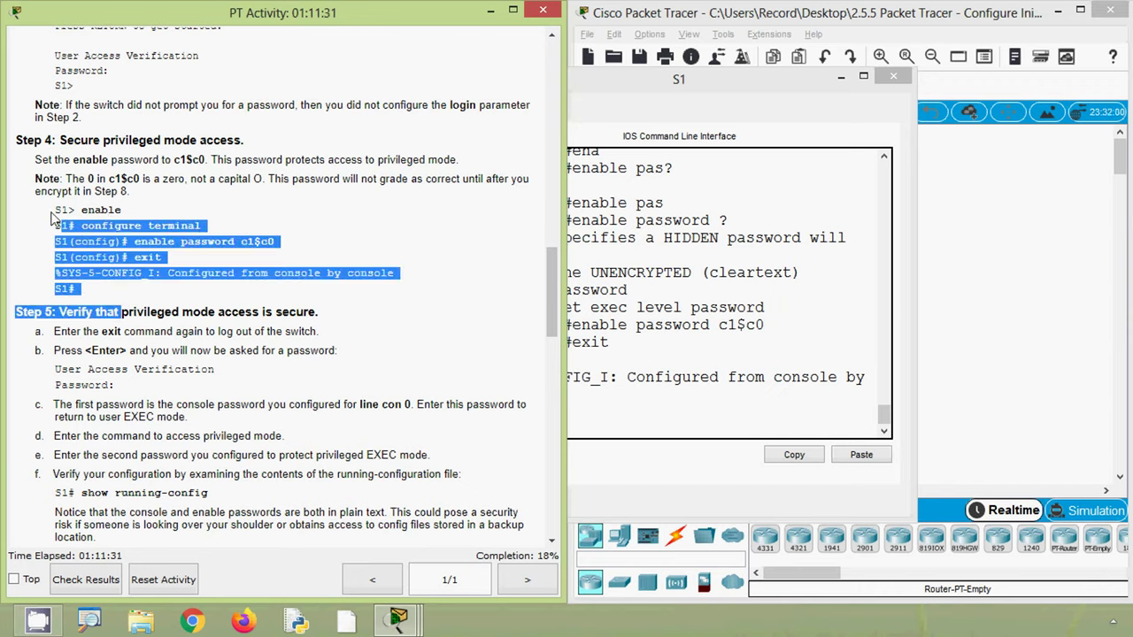
pyautogui.click(166, 249)
pyautogui.moveTo(242, 241); pyautogui.dragTo(299, 247)
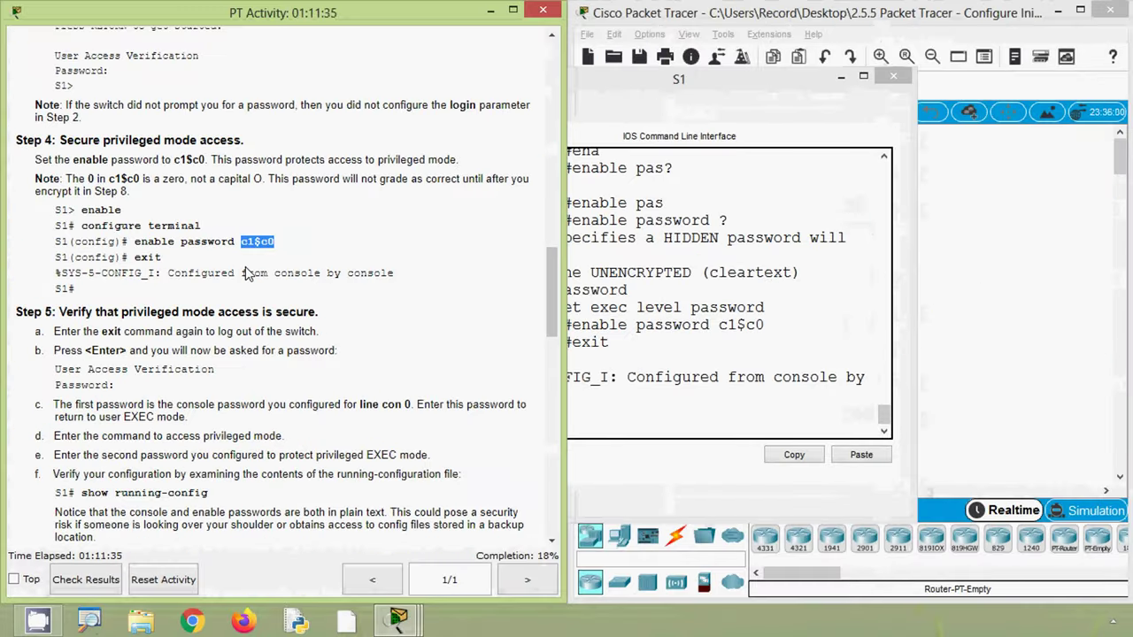
pyautogui.click(716, 336)
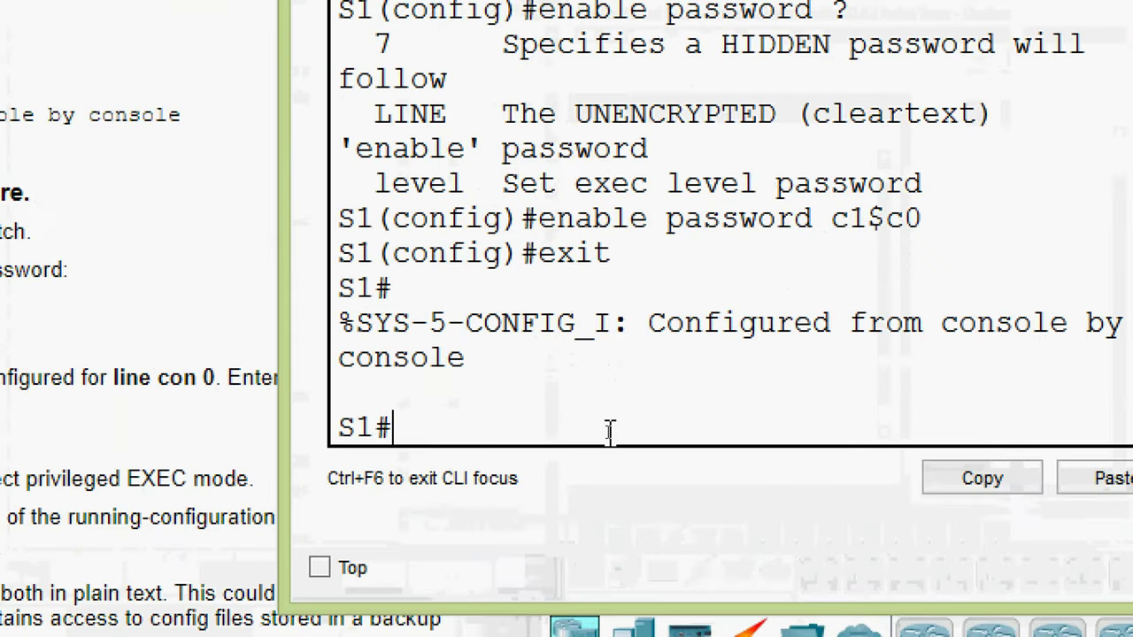
# - Log out of S1 and log back in with the console password
pyautogui.write('exit')
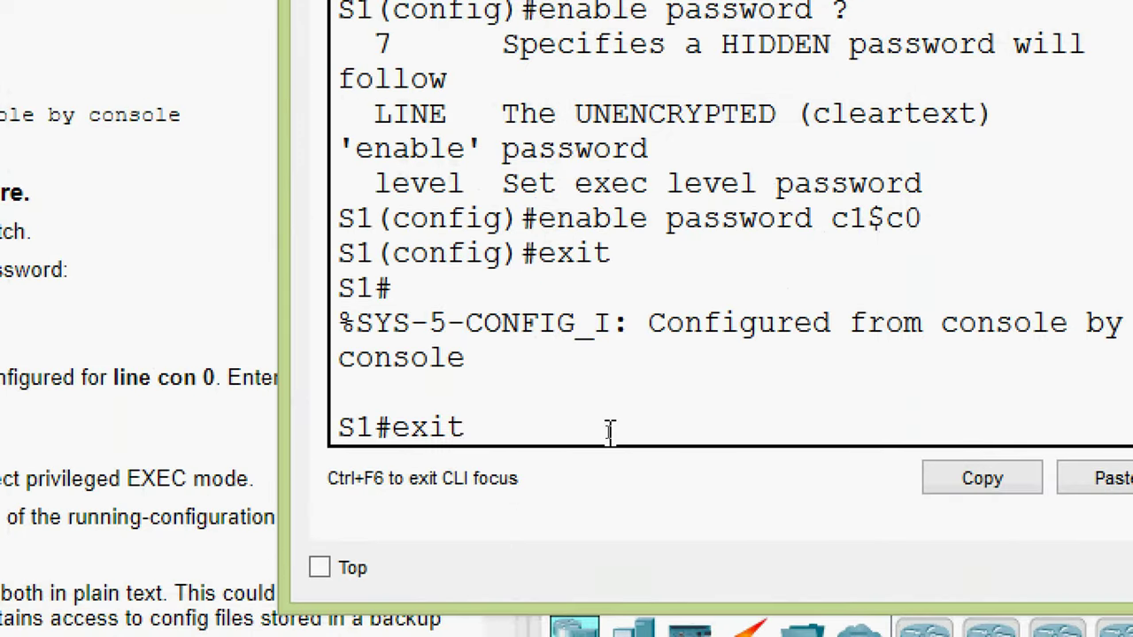
pyautogui.press('Return')
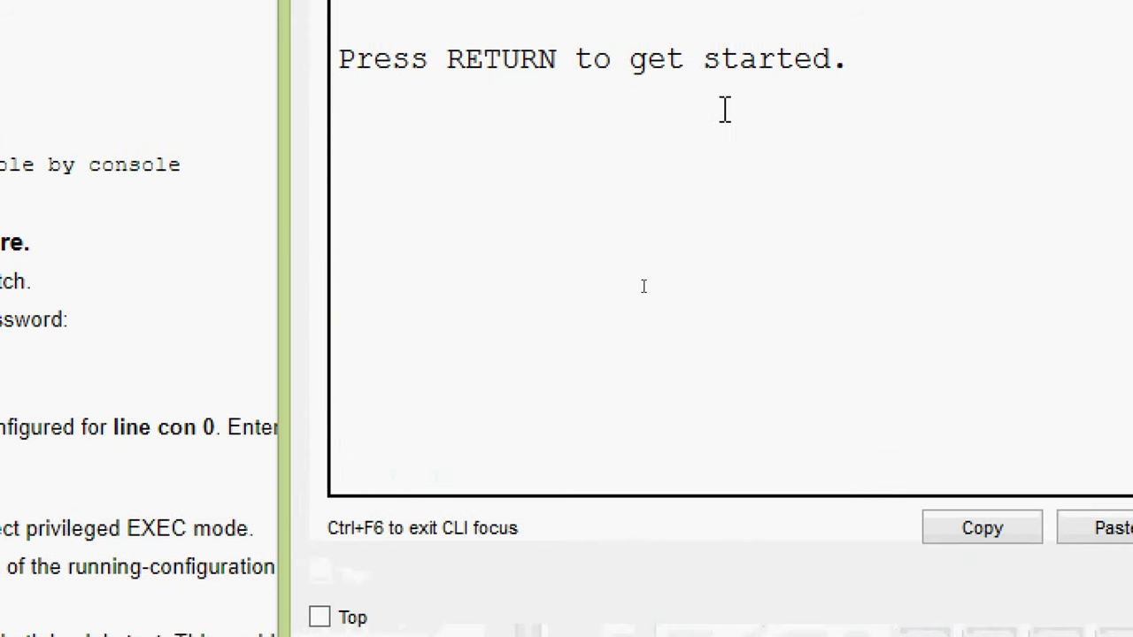
pyautogui.press('Return')
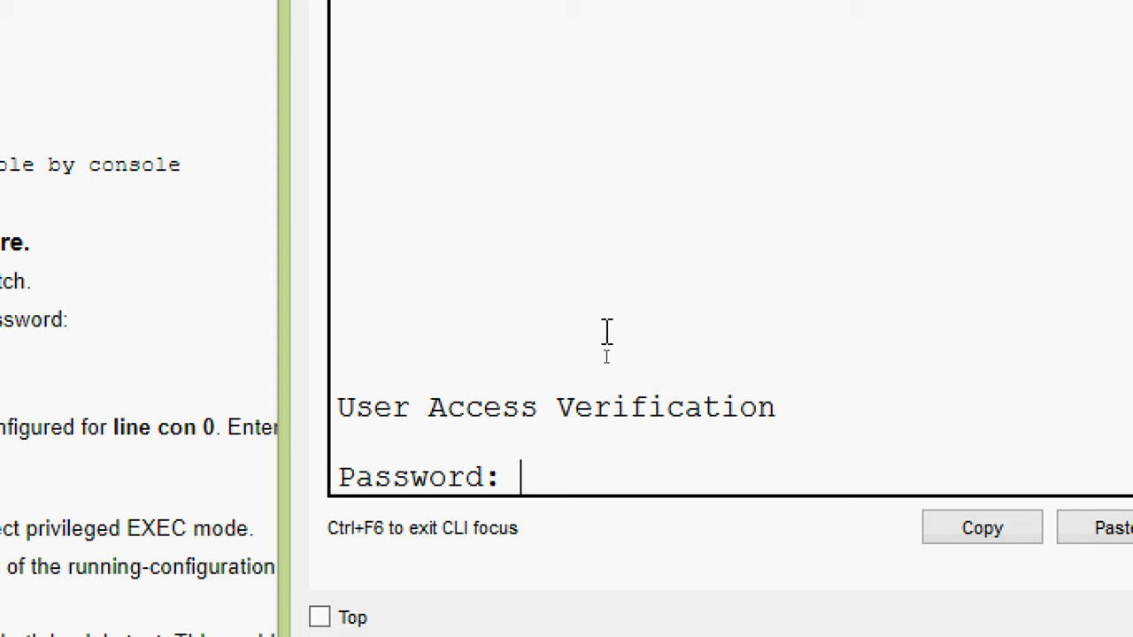
pyautogui.press('Return')
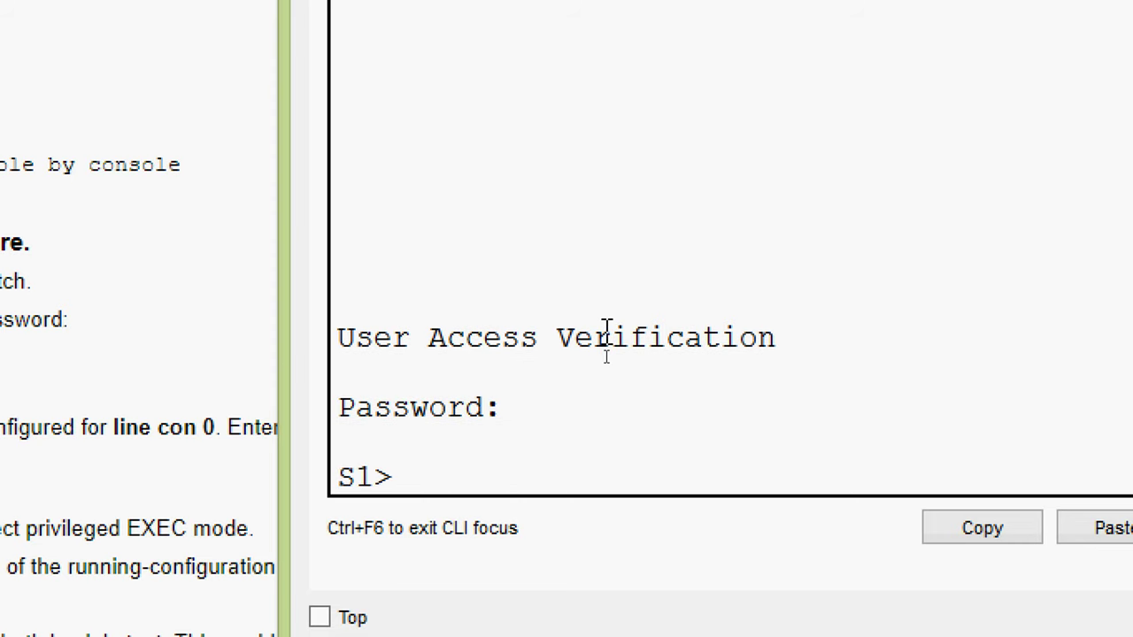
# - Run enable and enter the enable password to reach S1#
pyautogui.write('ena')
pyautogui.press('Tab')
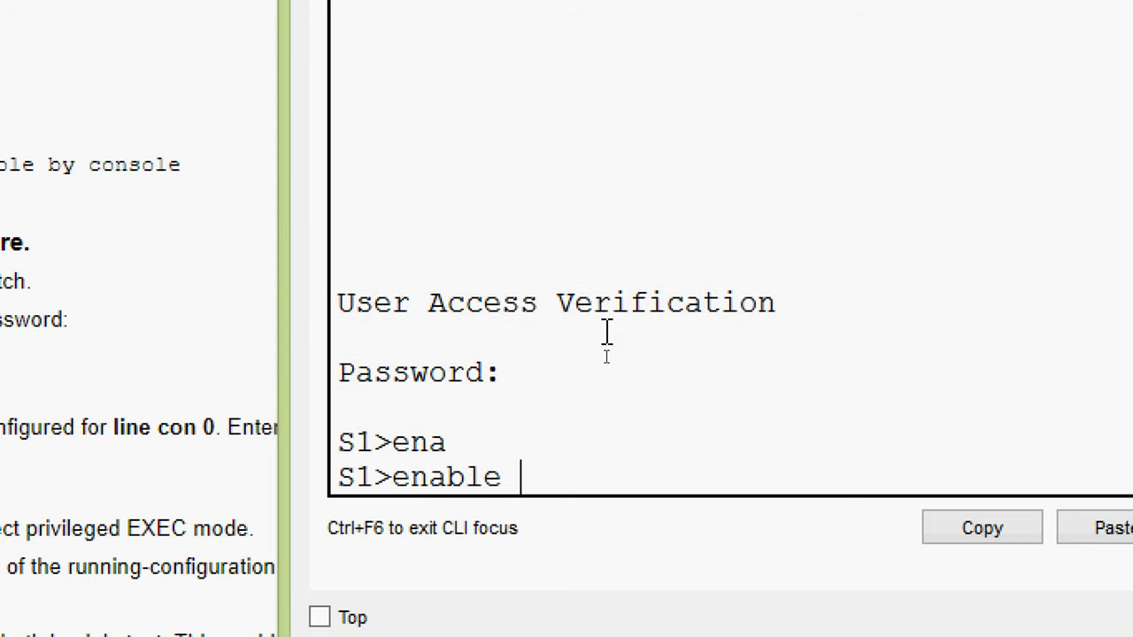
pyautogui.press('Return')
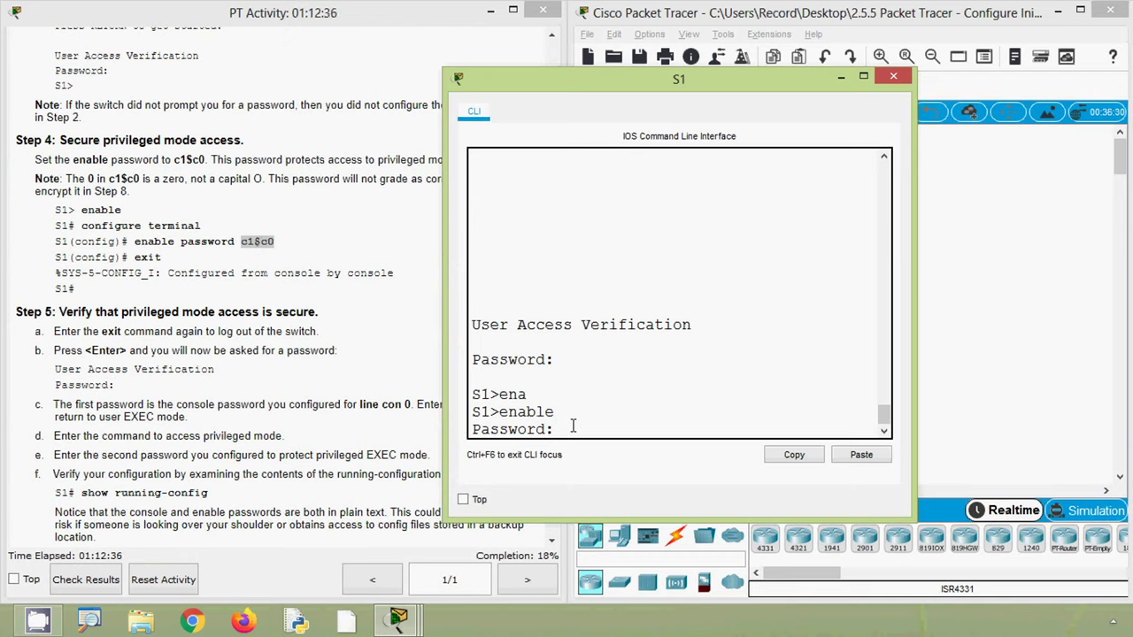
pyautogui.press('Return')
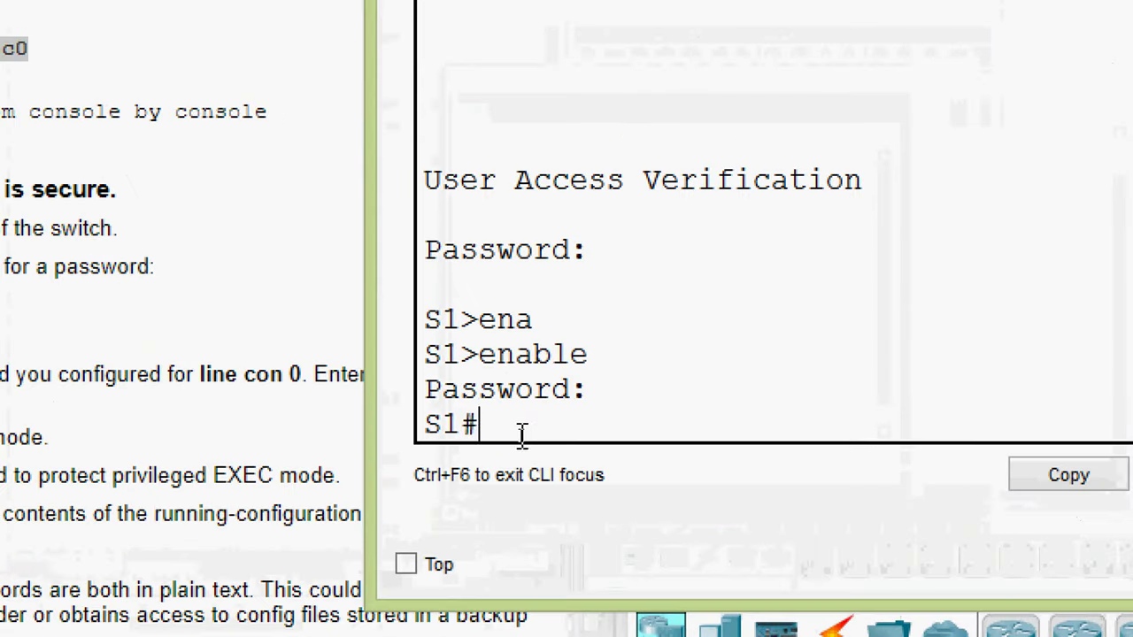
pyautogui.hotkey('shift', 'Left')
pyautogui.hotkey('shift', 'Left')
pyautogui.hotkey('shift', 'Left')
pyautogui.click(536, 426)
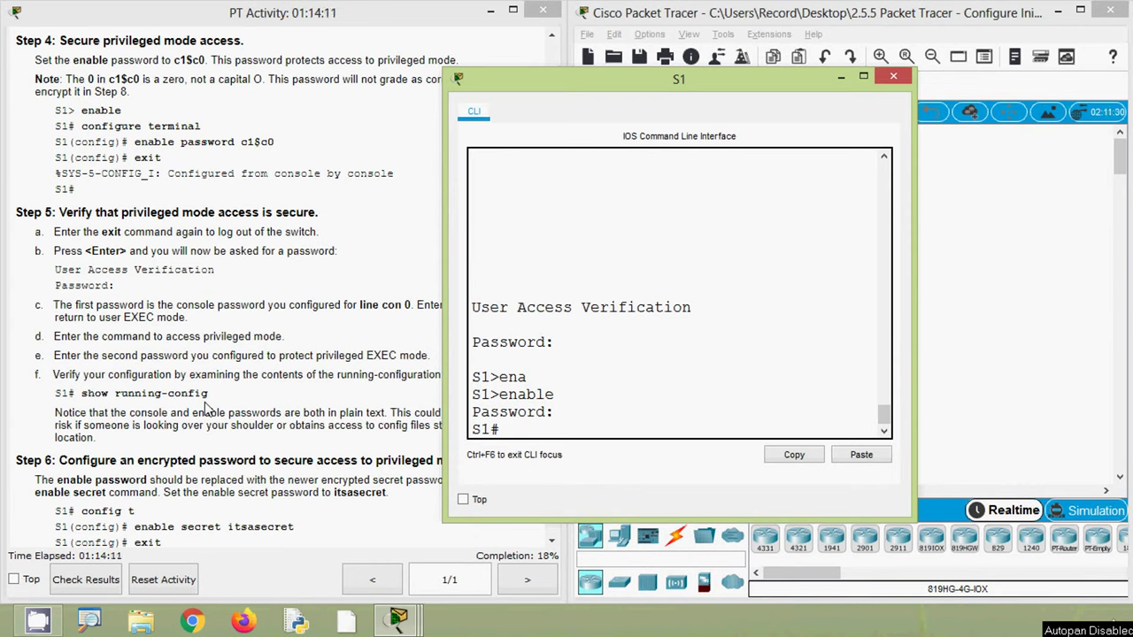
pyautogui.click(133, 393)
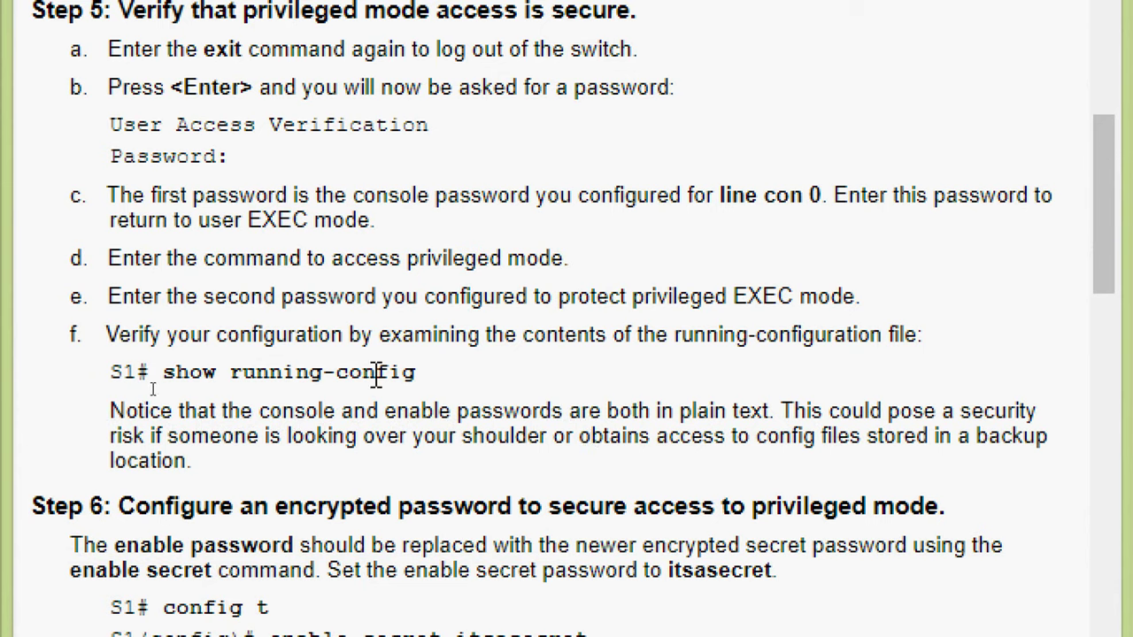
pyautogui.moveTo(165, 371); pyautogui.dragTo(411, 378)
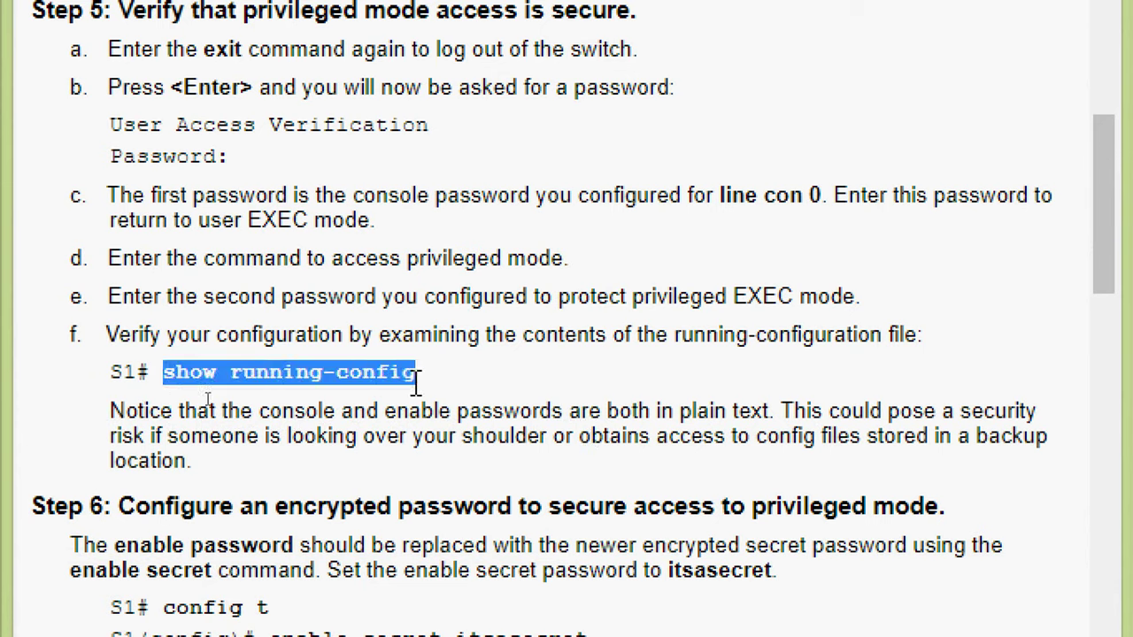
pyautogui.click(724, 437)
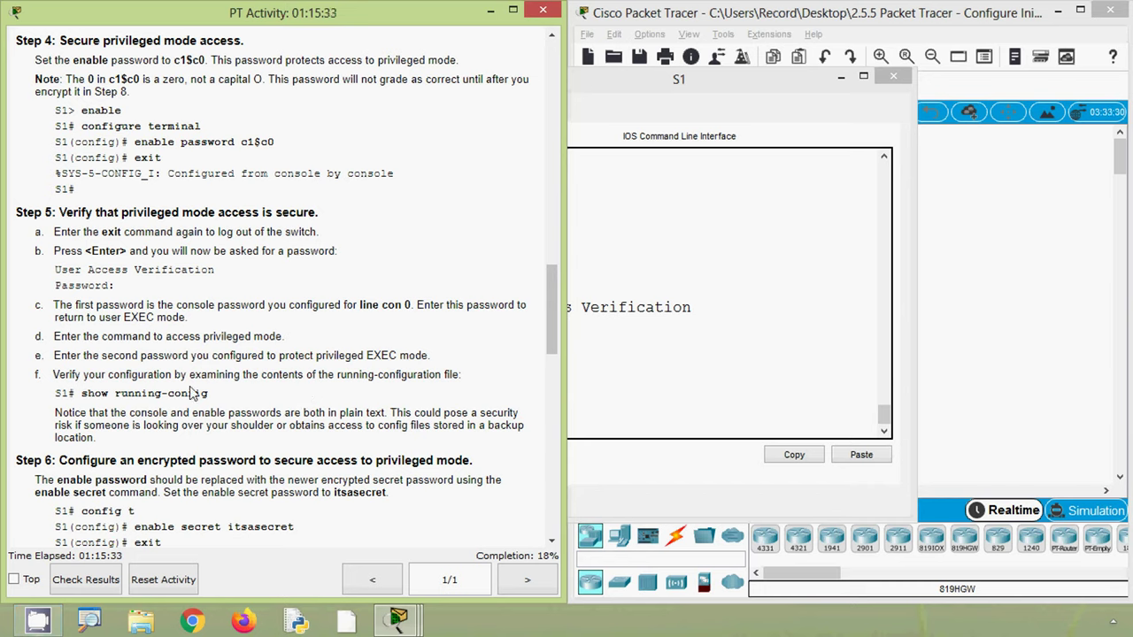
pyautogui.click(606, 392)
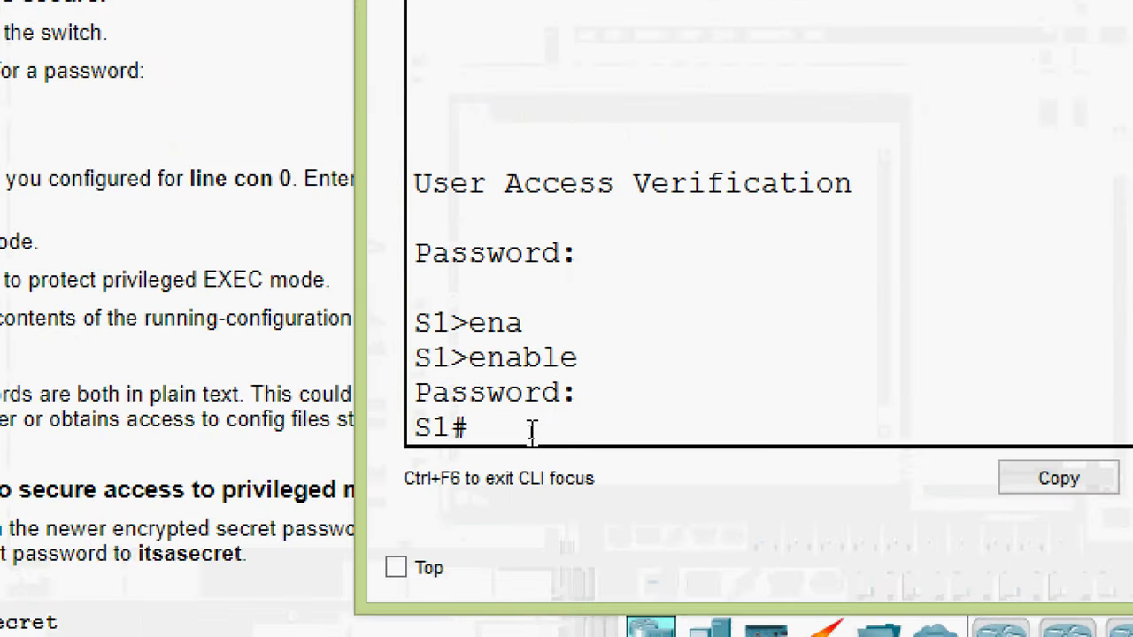
# - Run show running-config and check the hostname S1 and enable password lines
pyautogui.write('sh')
pyautogui.press('Tab')
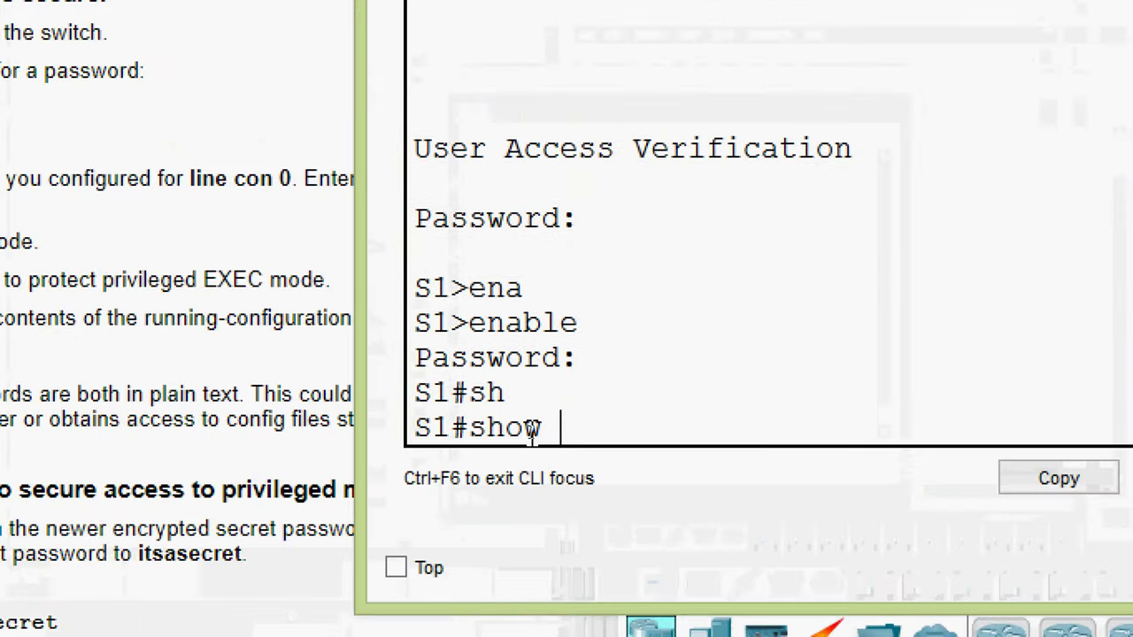
pyautogui.write('run')
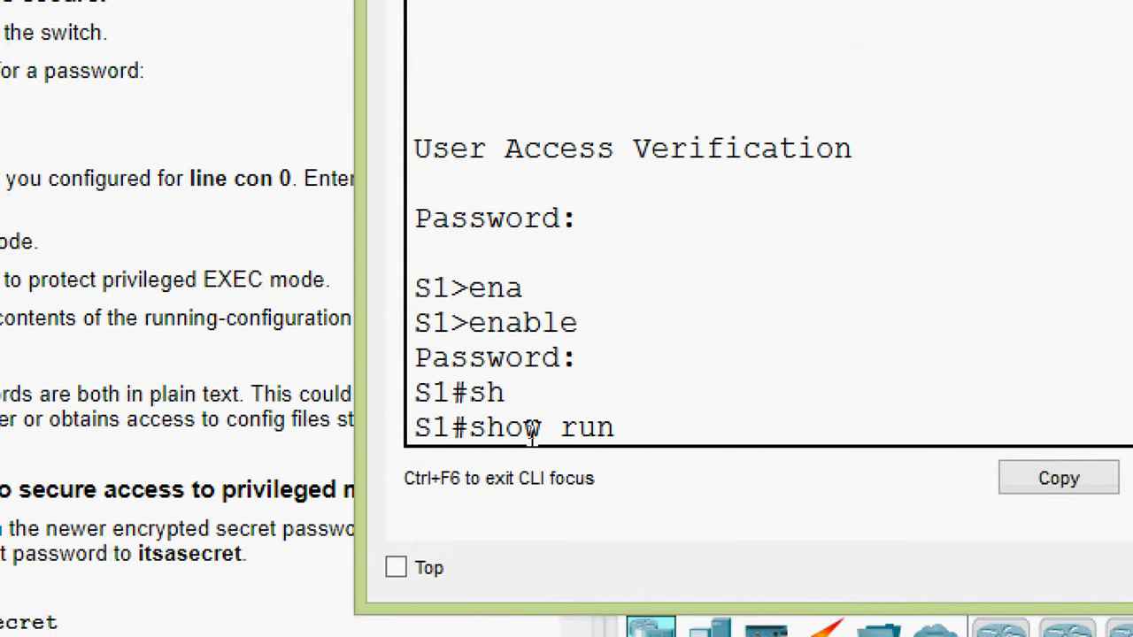
pyautogui.press('Tab')
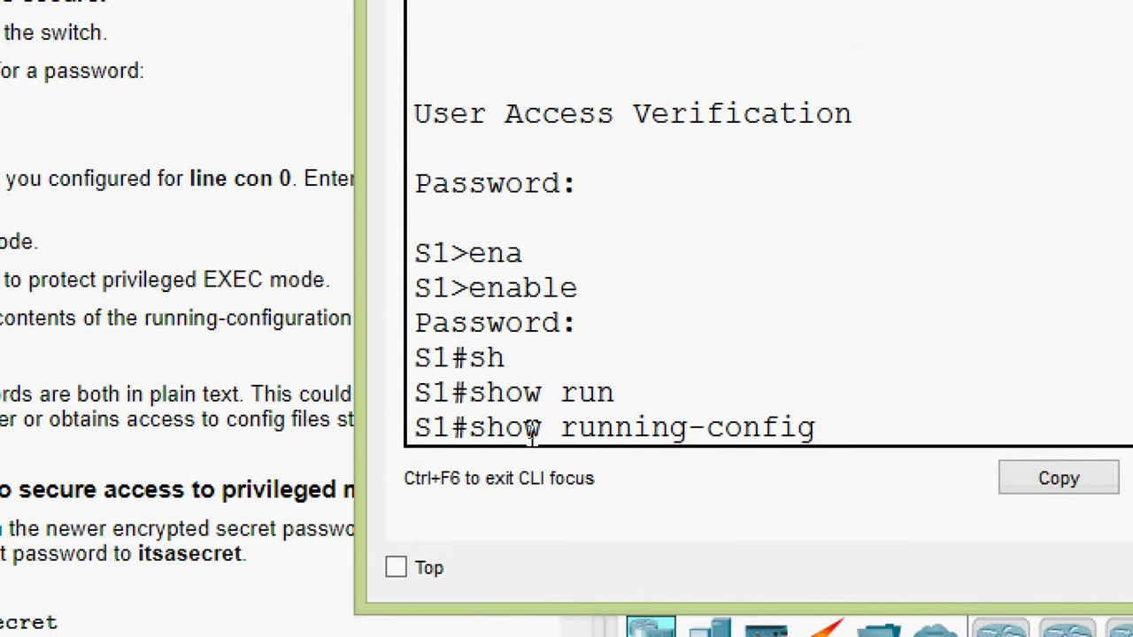
pyautogui.press('Return')
pyautogui.scroll(4, 569, 416)
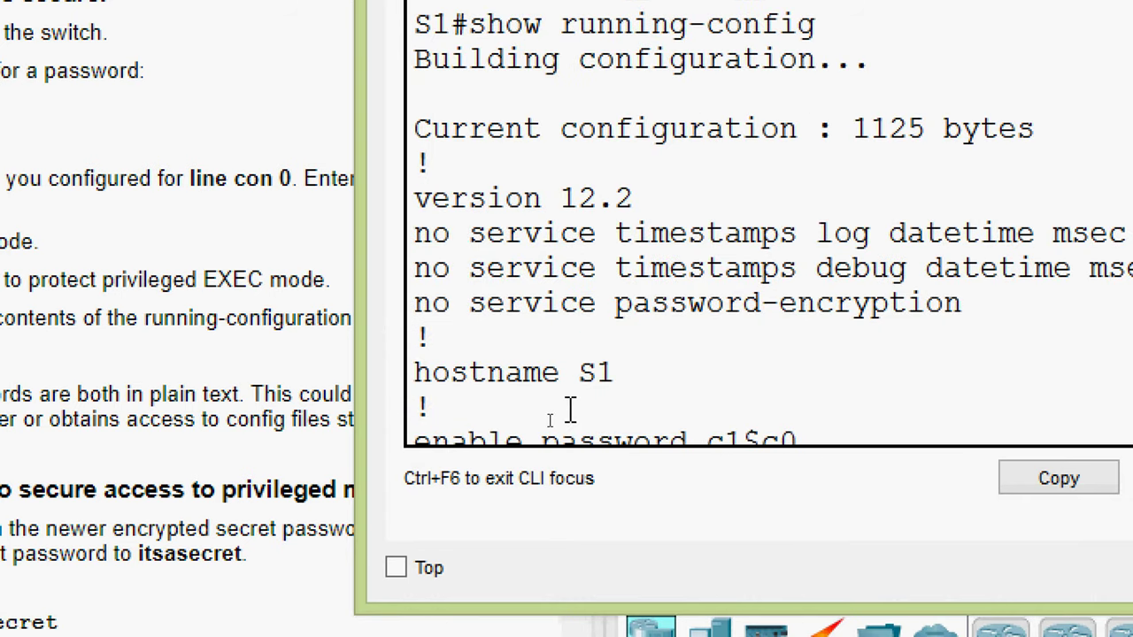
pyautogui.scroll(-1, 638, 278)
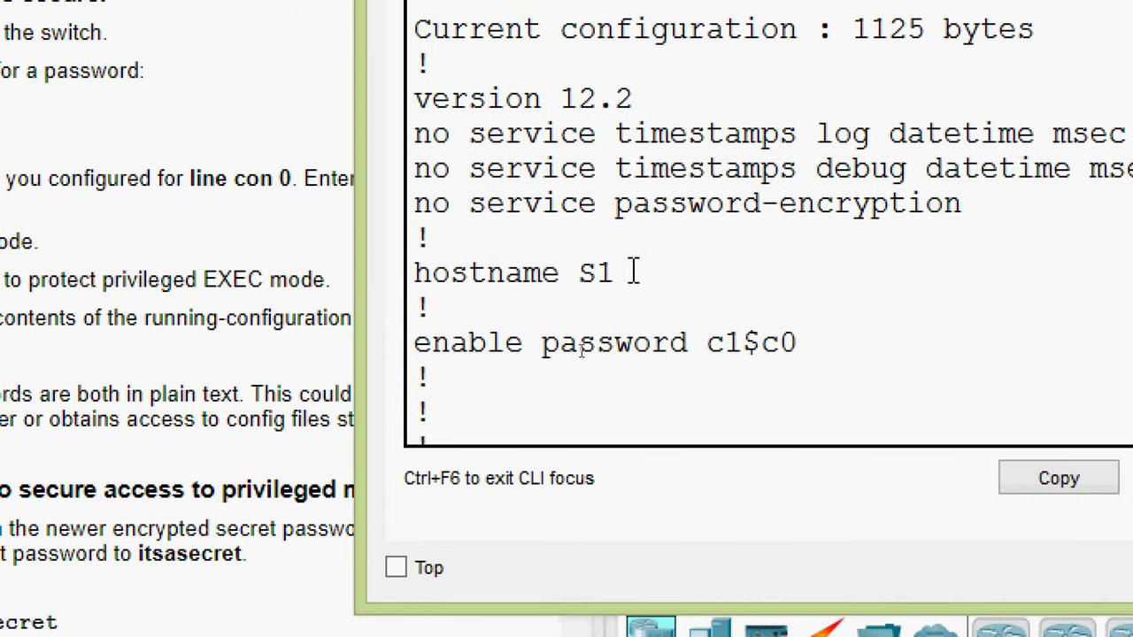
pyautogui.moveTo(634, 272); pyautogui.dragTo(375, 269)
pyautogui.click(421, 342)
pyautogui.moveTo(421, 342); pyautogui.dragTo(799, 342)
pyautogui.click(708, 343)
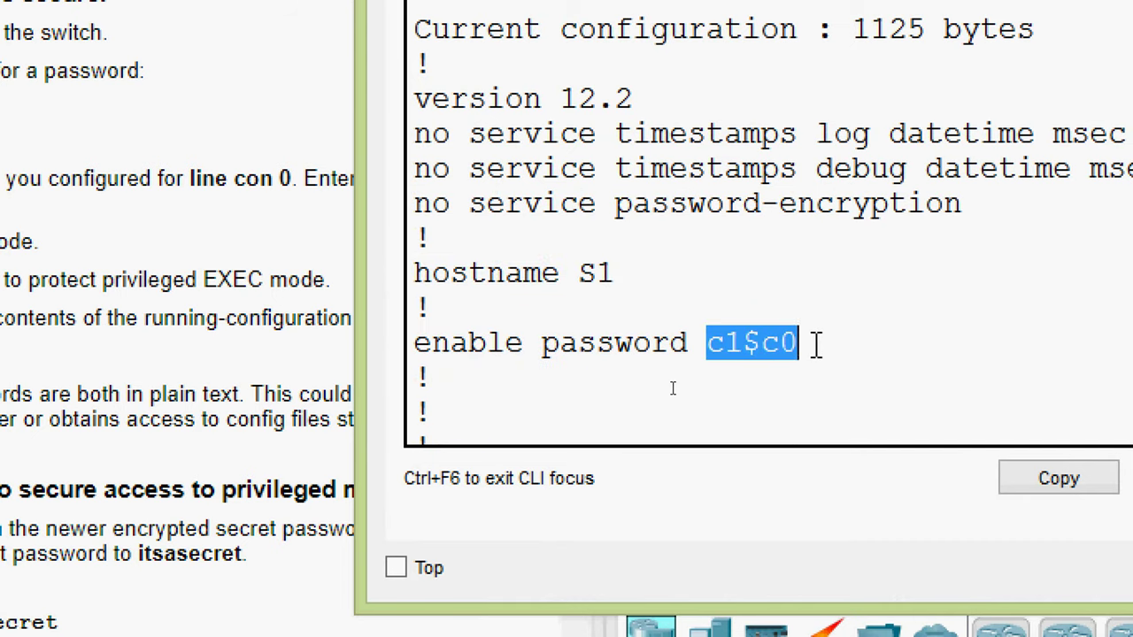
# - Page through to the line con 0 section and check the plain-text console password
pyautogui.scroll(-3, 816, 344)
pyautogui.press('space')
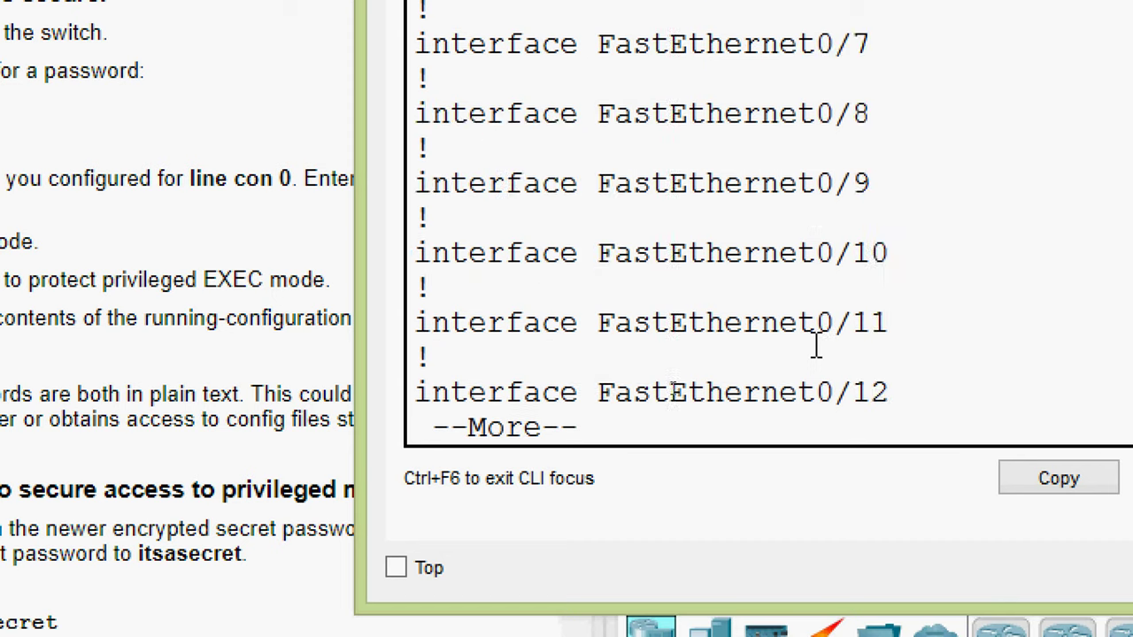
pyautogui.press('space')
pyautogui.press('space')
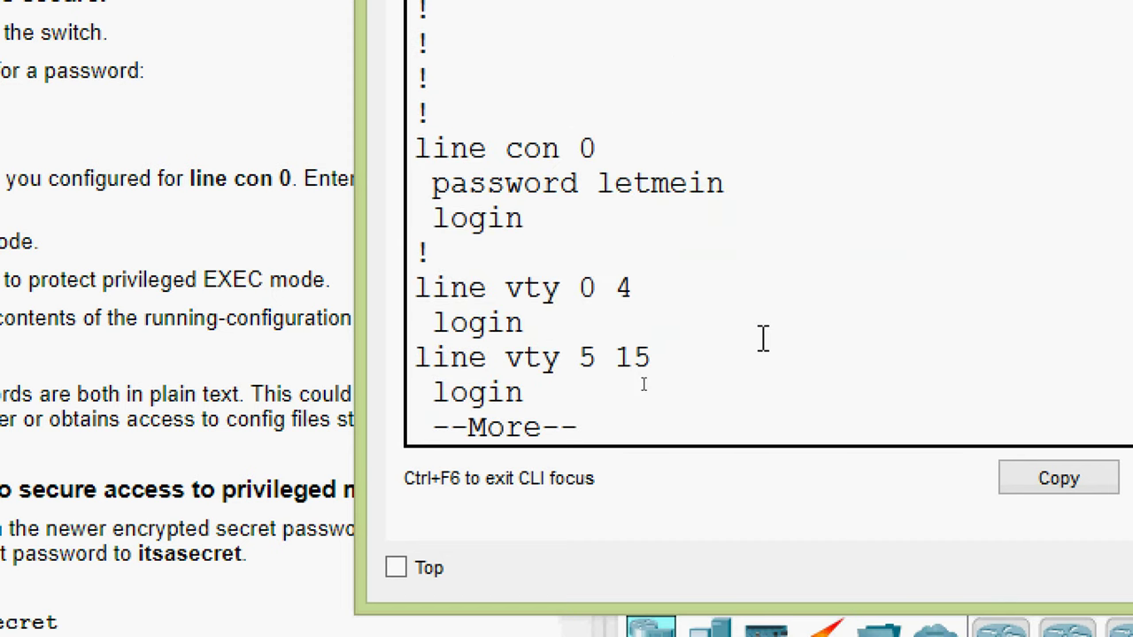
pyautogui.moveTo(413, 147); pyautogui.dragTo(598, 149)
pyautogui.moveTo(431, 183); pyautogui.dragTo(597, 183)
pyautogui.click(701, 218)
pyautogui.click(615, 242)
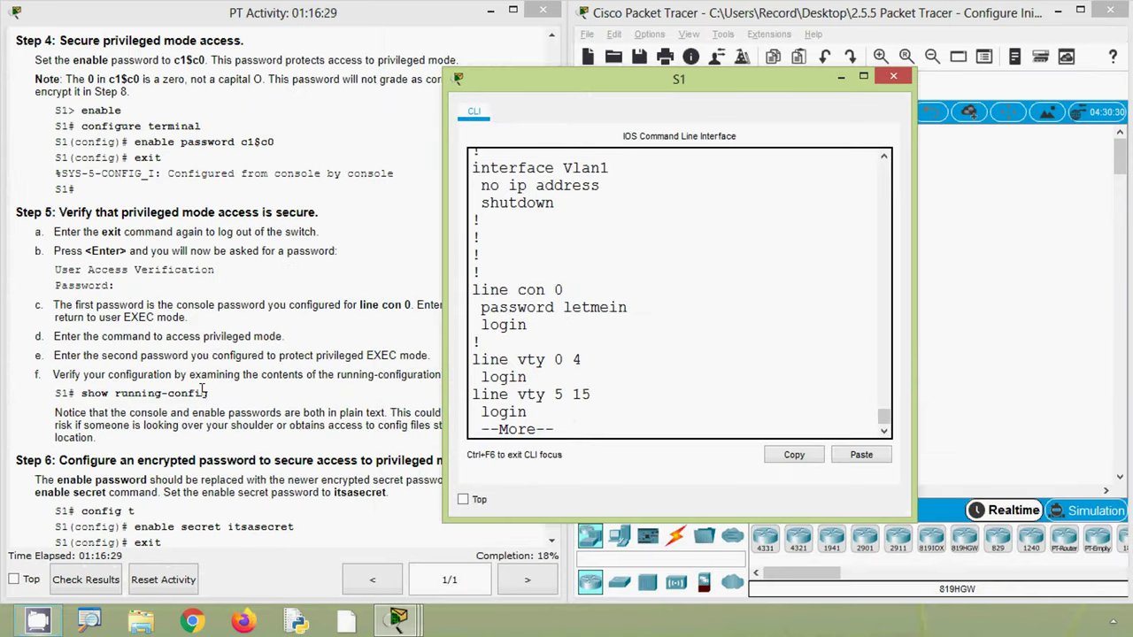
pyautogui.click(202, 389)
pyautogui.scroll(-5, 202, 389)
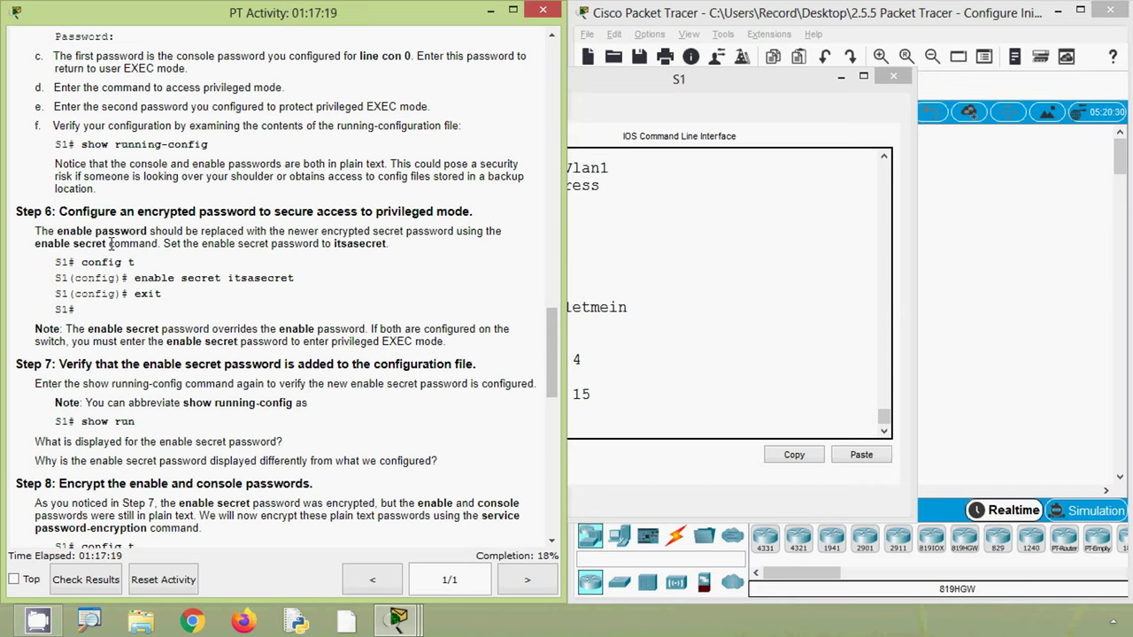
# - Read Step 6's enable secret command and value, then return to the S1 console
pyautogui.moveTo(35, 244); pyautogui.dragTo(101, 244)
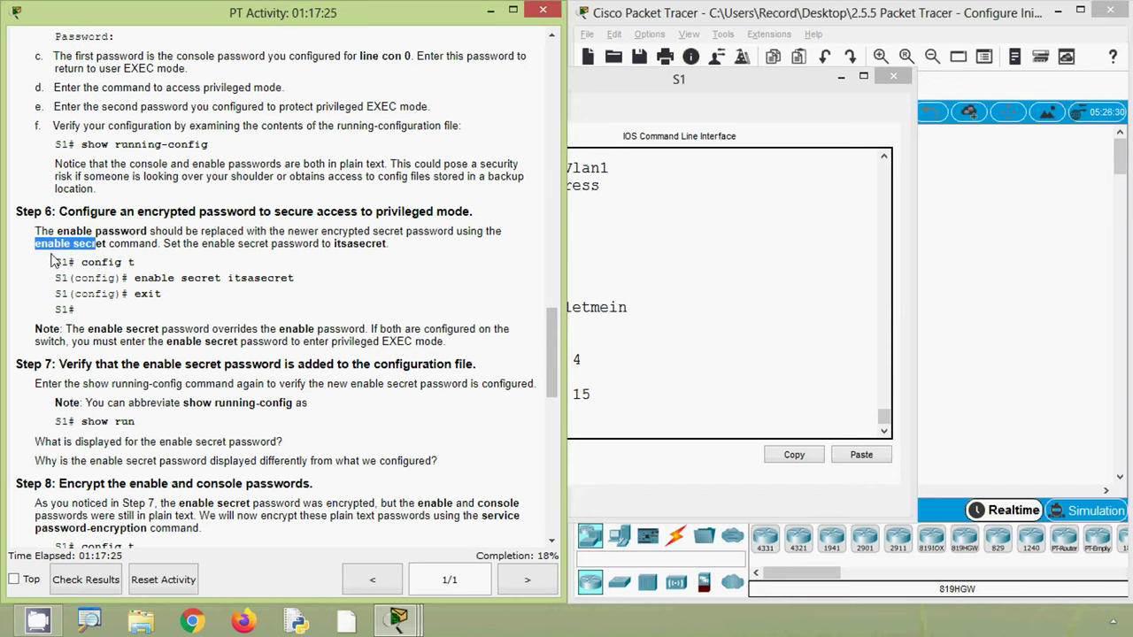
pyautogui.click(93, 262)
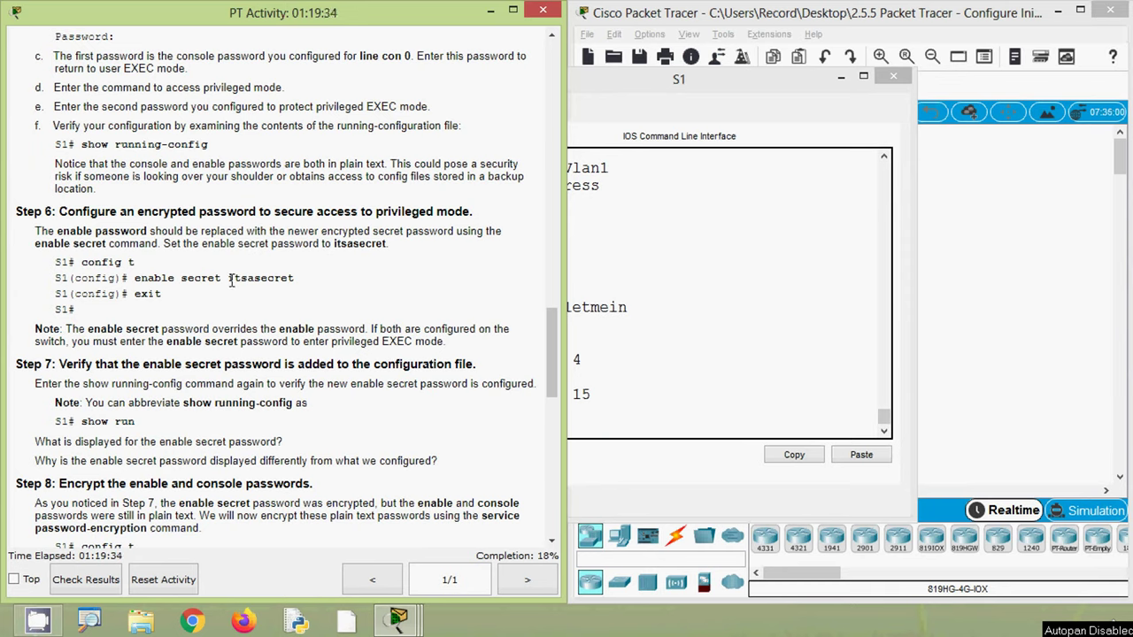
pyautogui.moveTo(228, 278); pyautogui.dragTo(294, 281)
pyautogui.hotkey('ctrl', 'c')
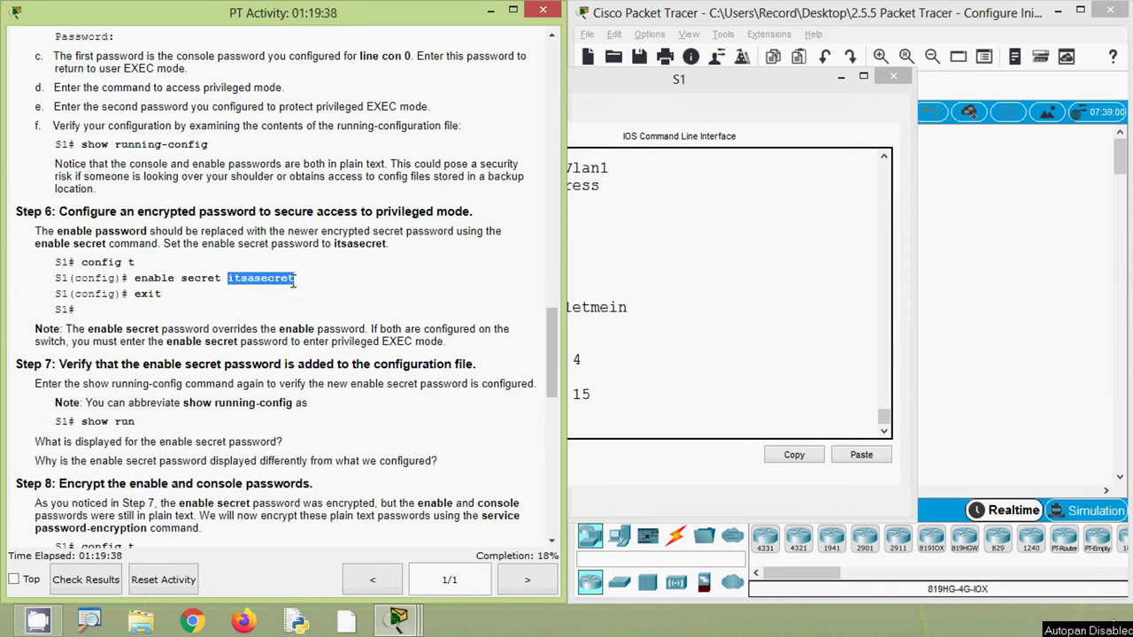
pyautogui.click(638, 376)
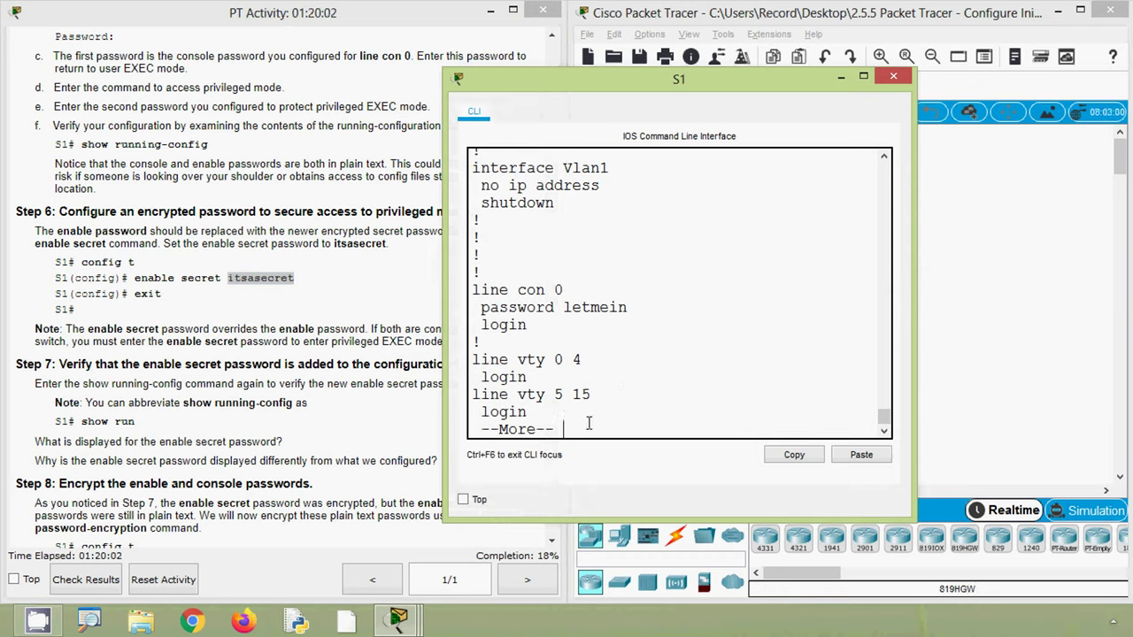
# - Quit the paged listing and enter global configuration mode with configure terminal
pyautogui.press('q')
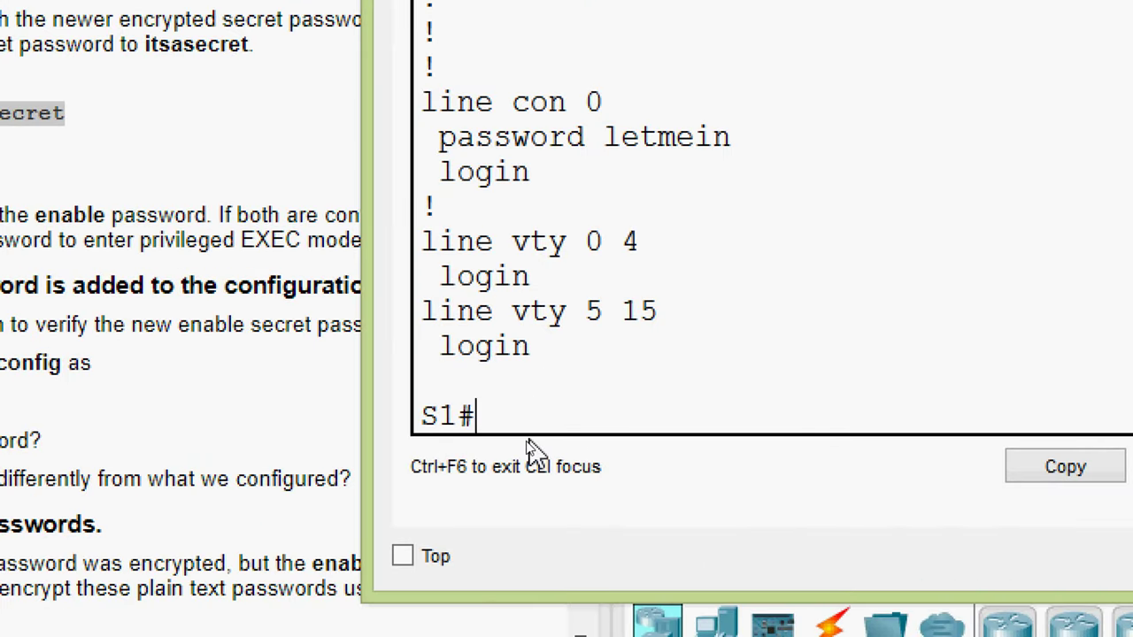
pyautogui.write('conf')
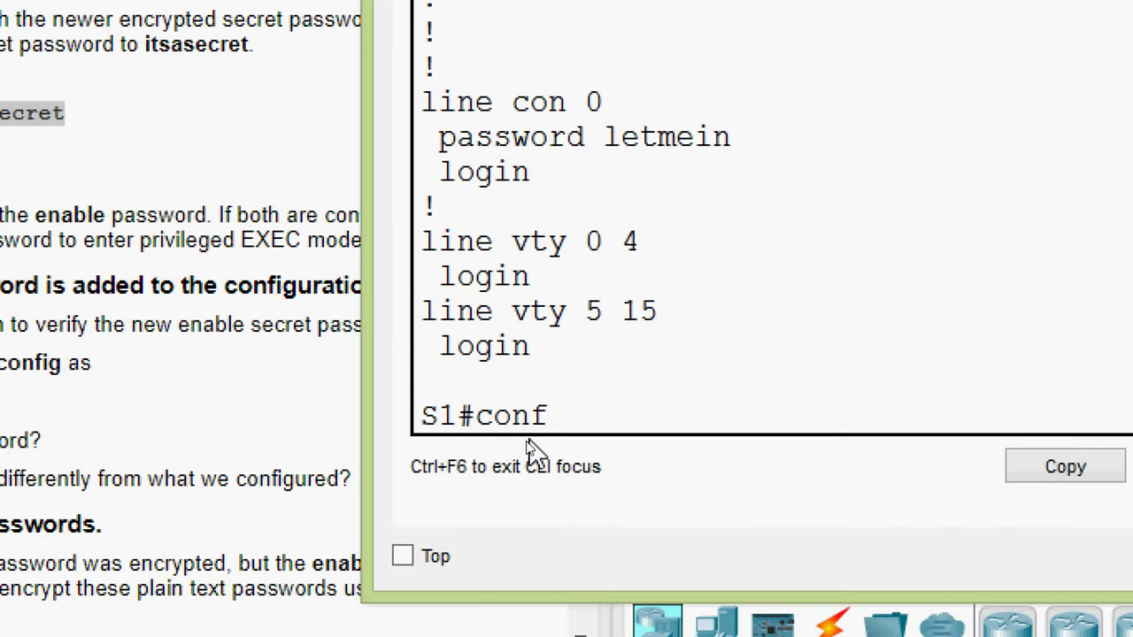
pyautogui.press('Tab')
pyautogui.write('t')
pyautogui.press('Tab')
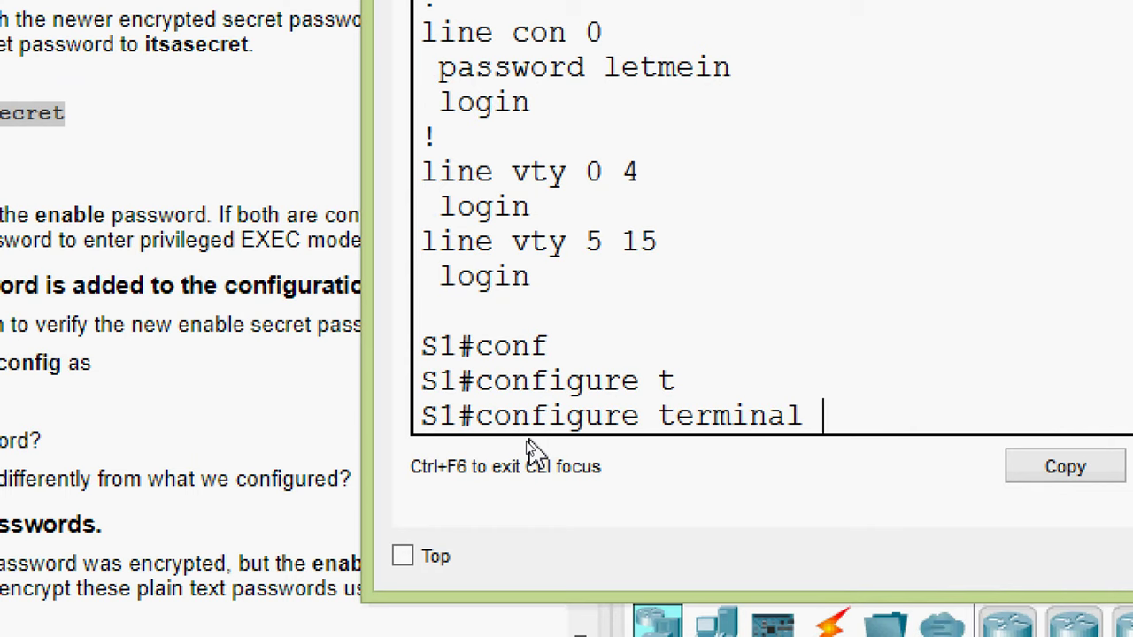
pyautogui.press('Return')
pyautogui.press('Return')
# - Set S1's enable secret by pasting the new password into the enable secret command
pyautogui.write('ena')
pyautogui.press('Tab')
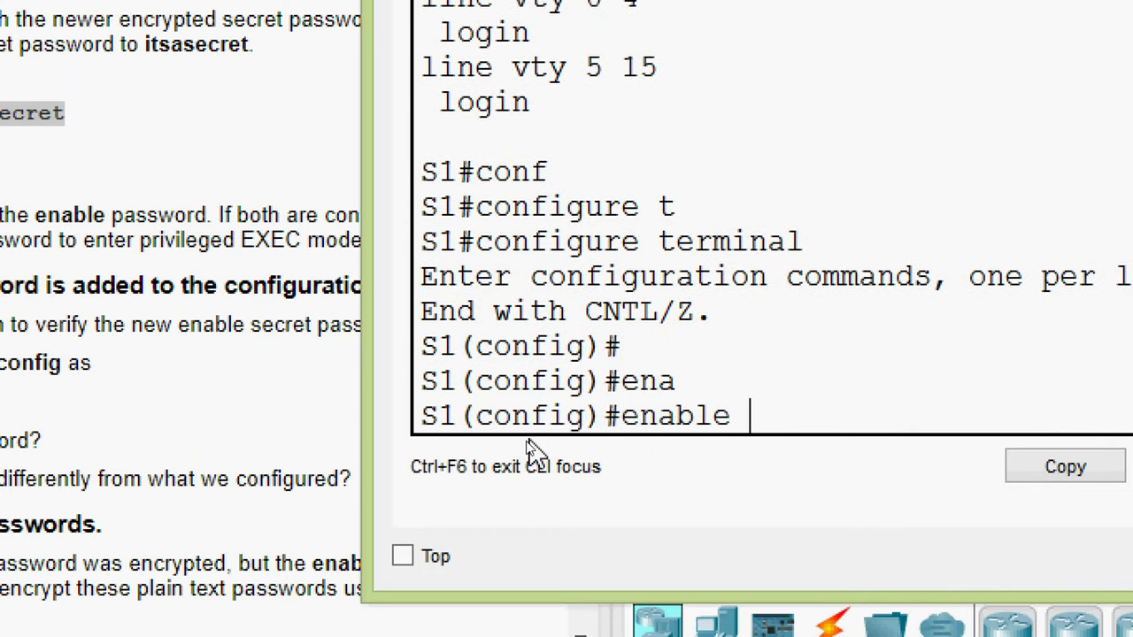
pyautogui.write('?')
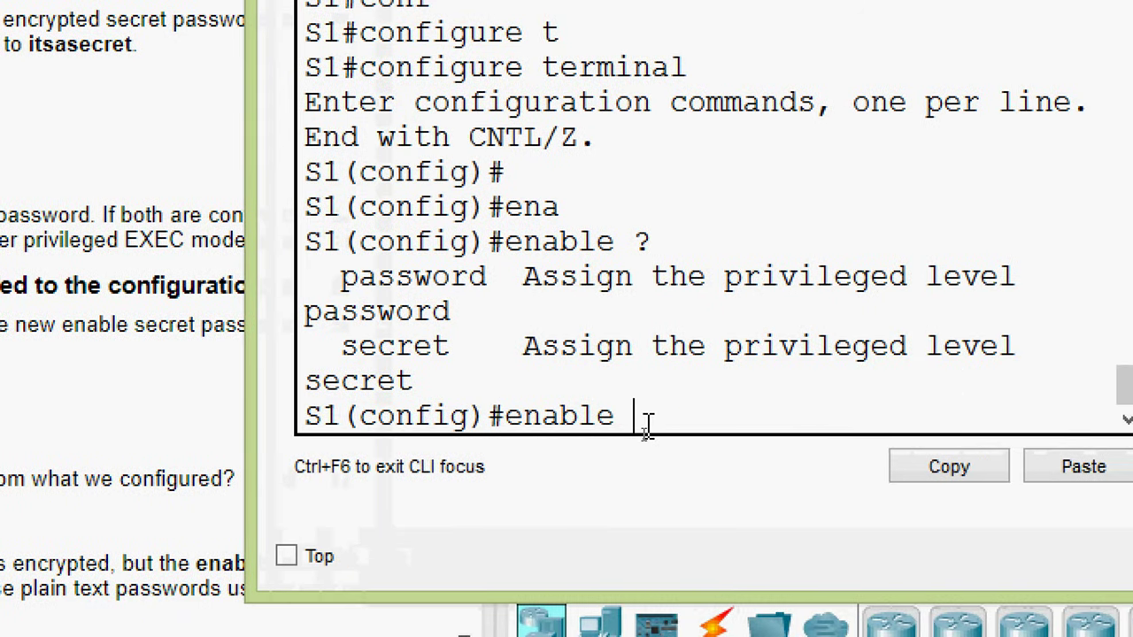
pyautogui.write('se')
pyautogui.press('Tab')
pyautogui.write('?')
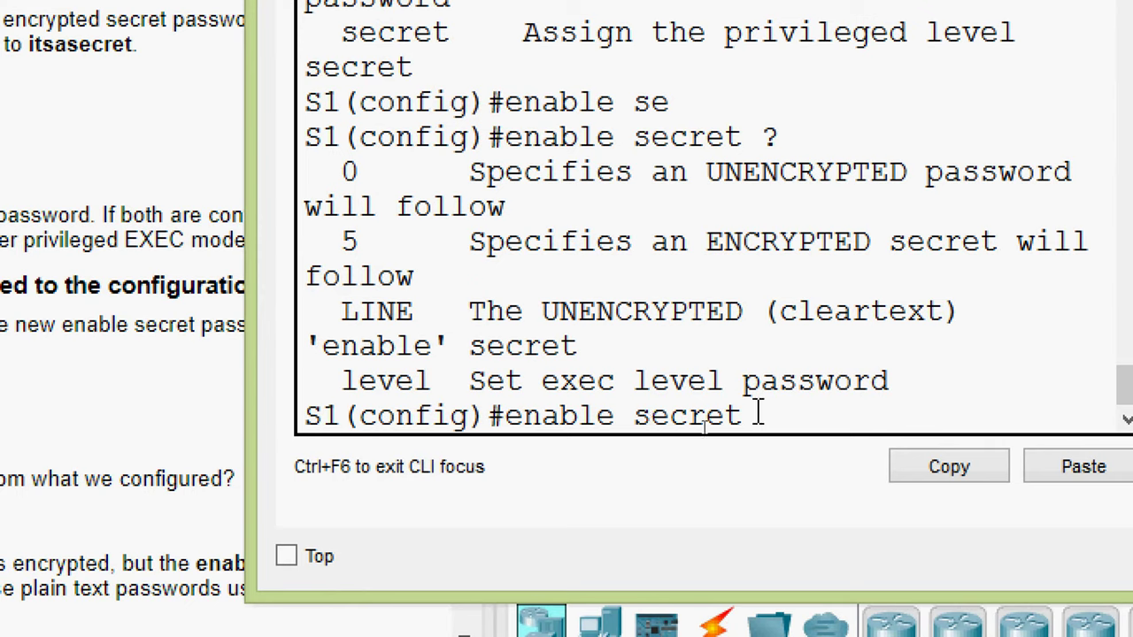
pyautogui.rightClick(795, 414)
pyautogui.click(827, 469)
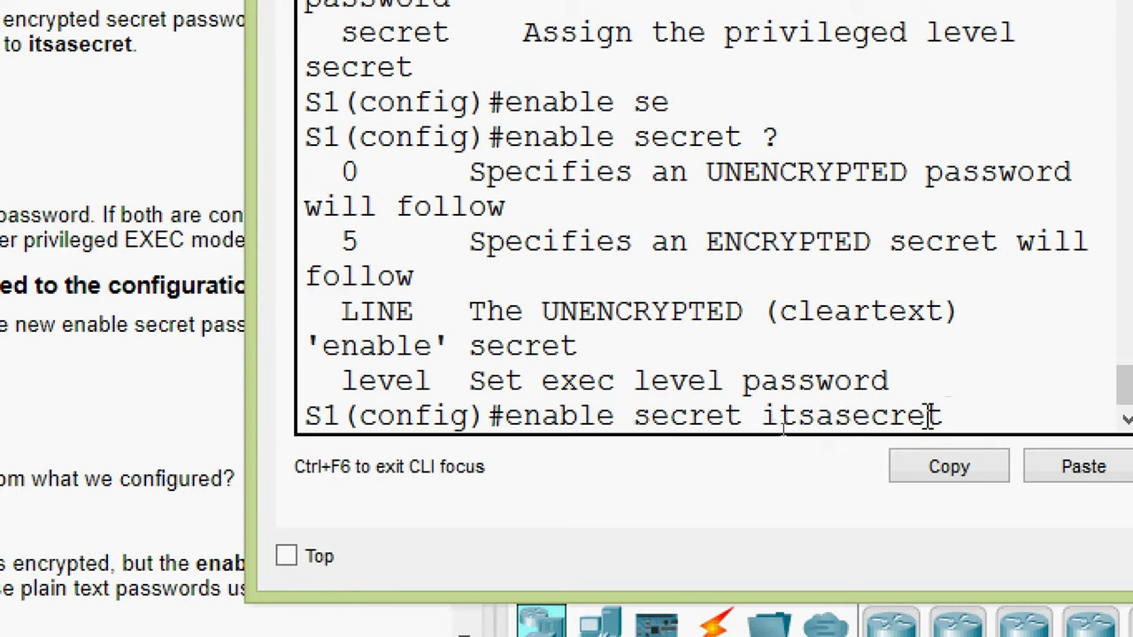
pyautogui.press('Return')
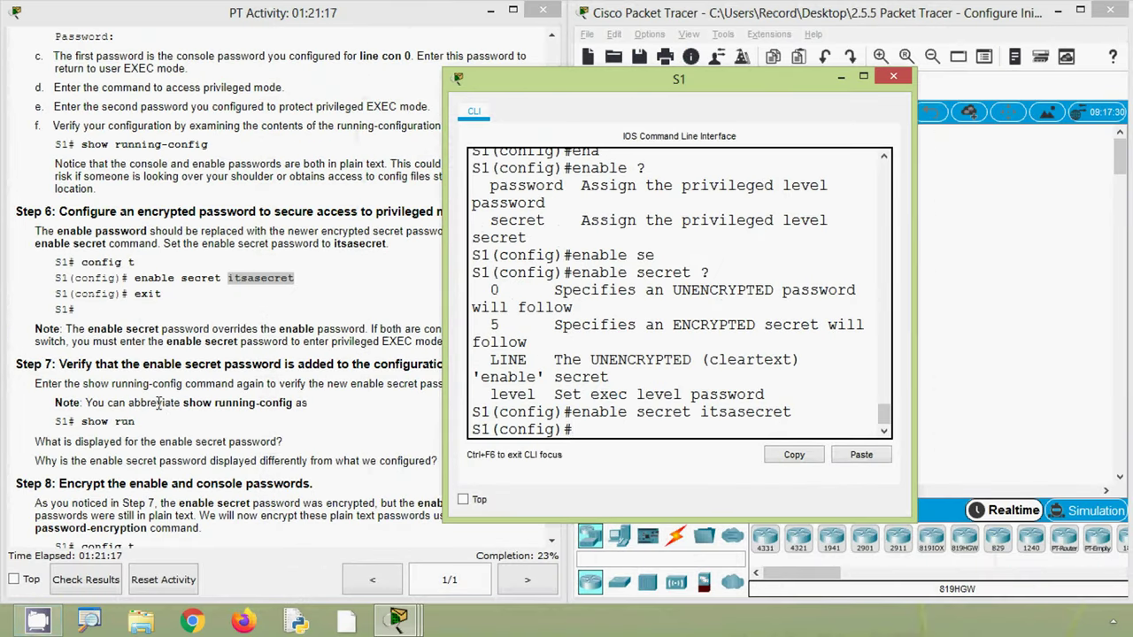
pyautogui.click(159, 403)
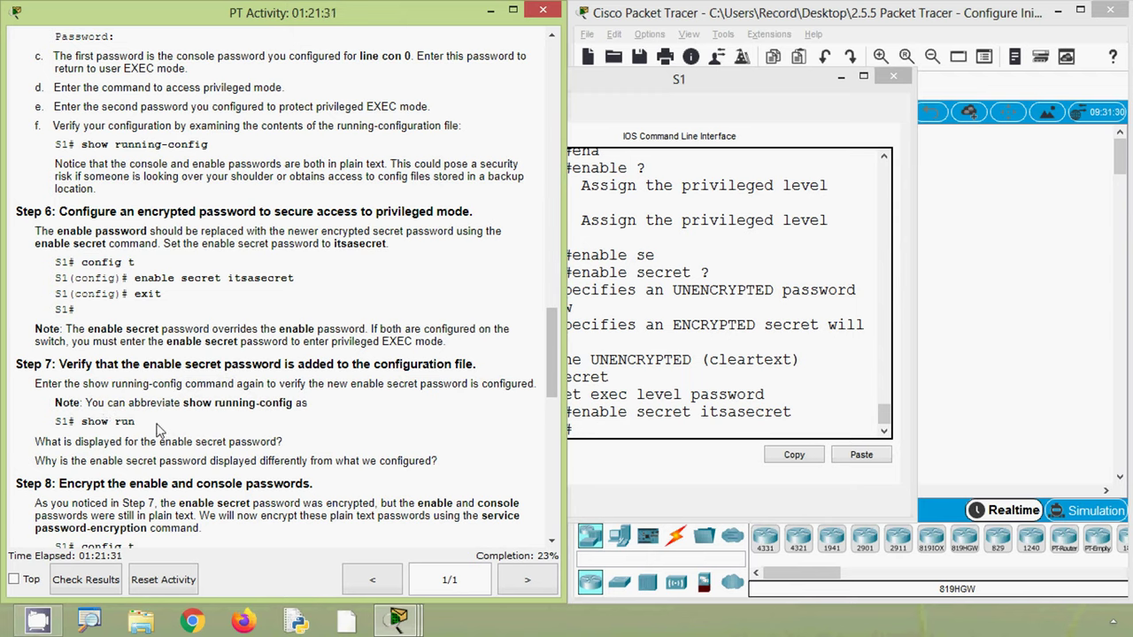
# - Highlight the 'show run' command in Step 7 of the activity instructions
pyautogui.moveTo(82, 423); pyautogui.dragTo(135, 423)
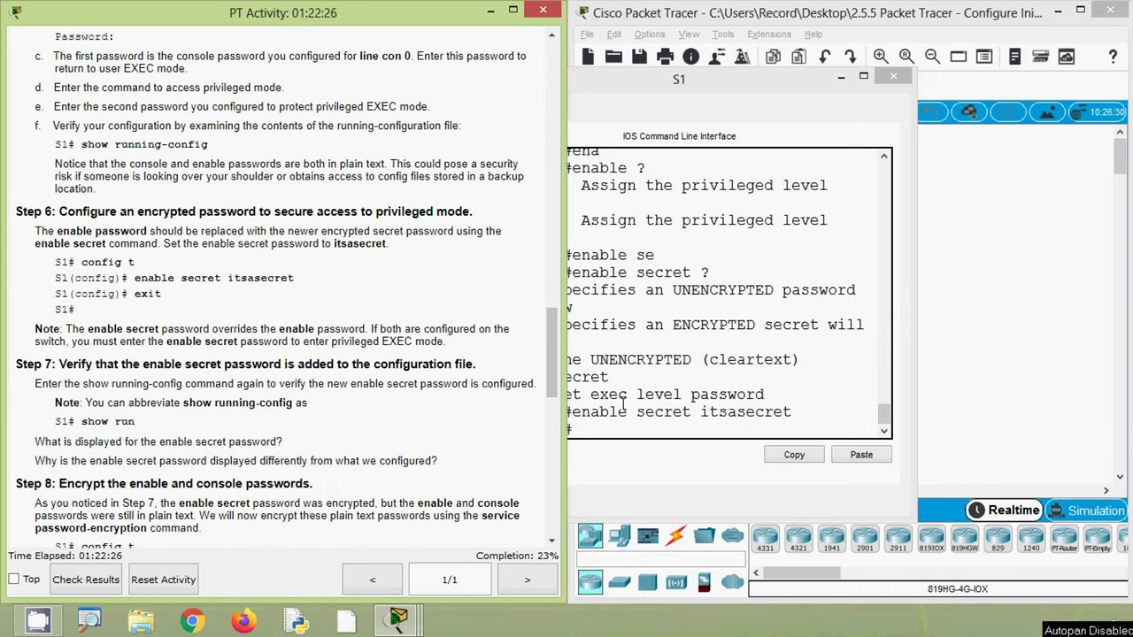
# - Return S1 to privileged EXEC with Ctrl+Z and display the running-config with show run
pyautogui.click(623, 403)
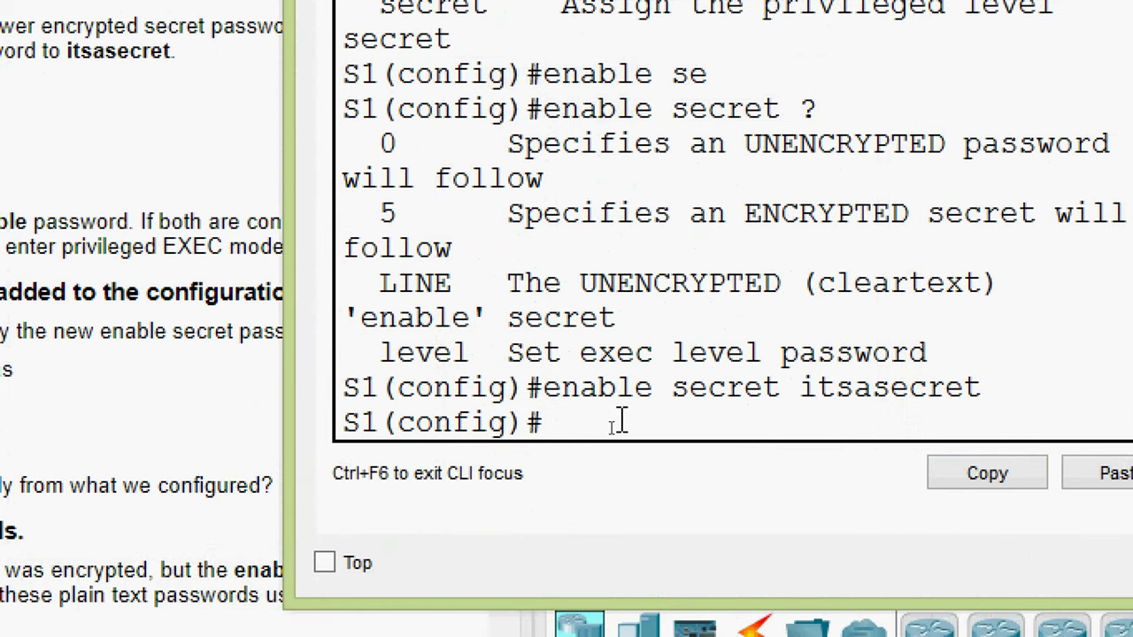
pyautogui.hotkey('ctrl', 'z')
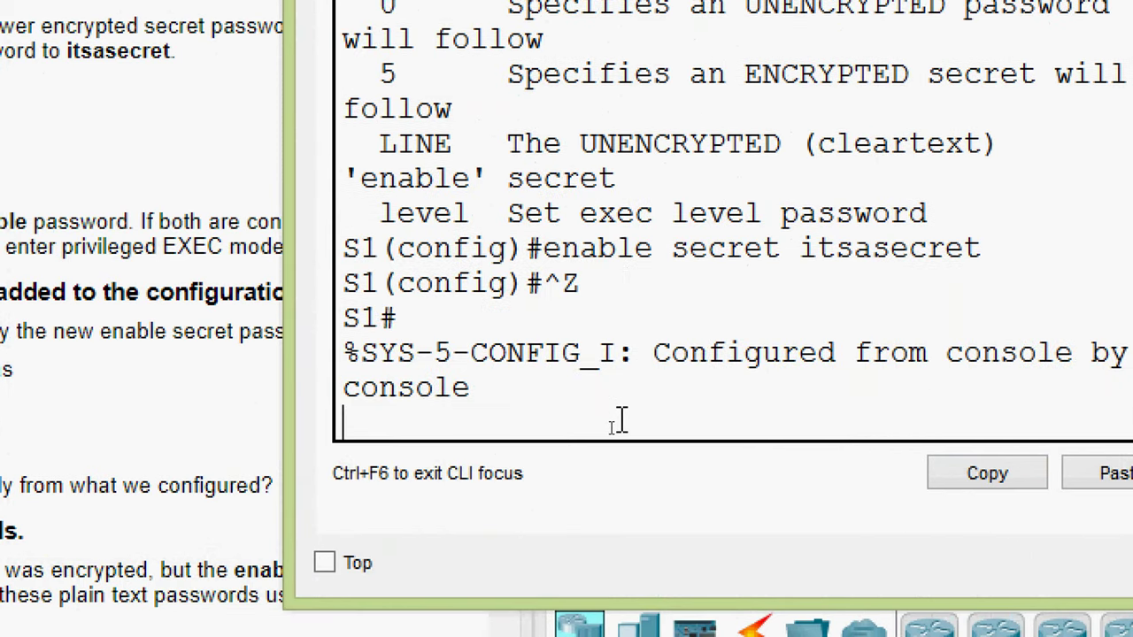
pyautogui.press('Return')
pyautogui.write('sh')
pyautogui.press('Tab')
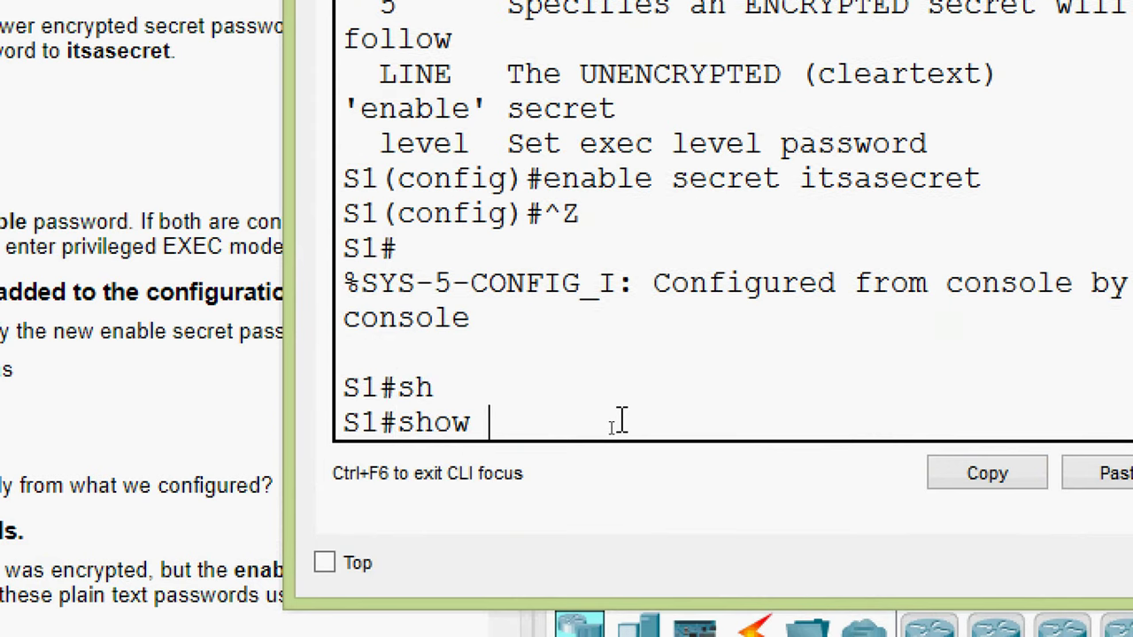
pyautogui.write('run')
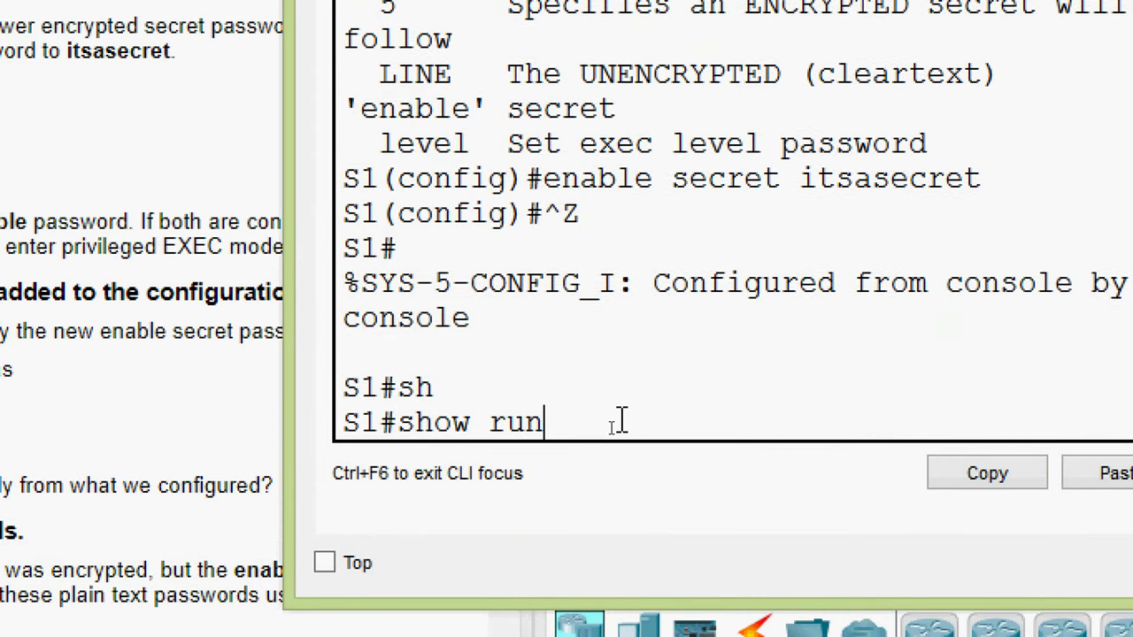
pyautogui.press('Return')
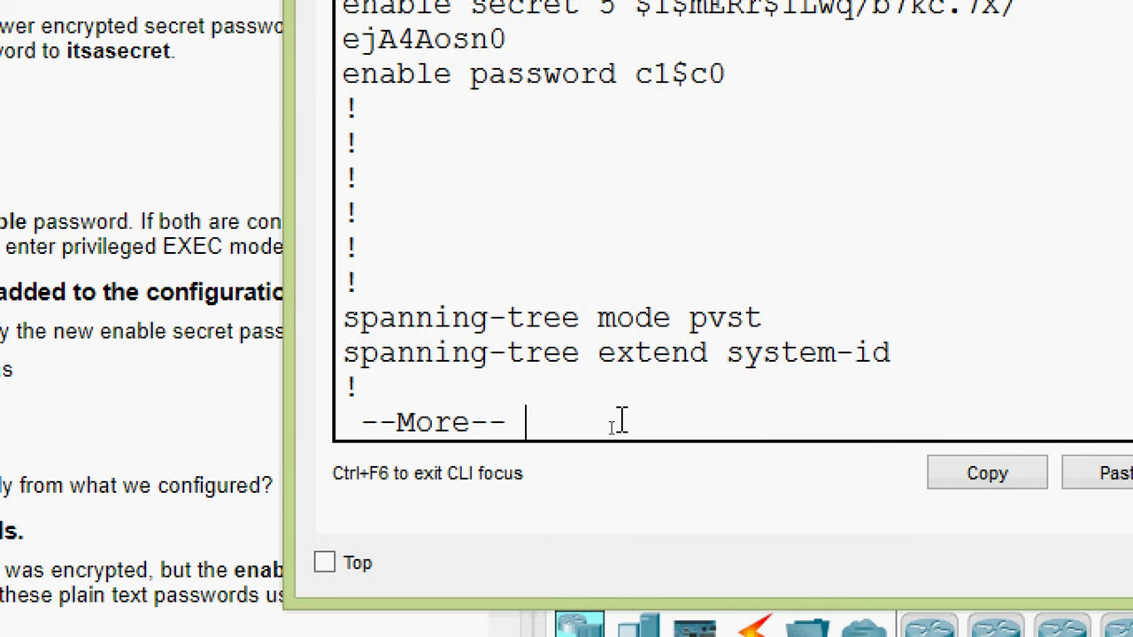
# - Widen the S1 terminal and highlight the type 5 enable secret hash
pyautogui.scroll(2, 617, 248)
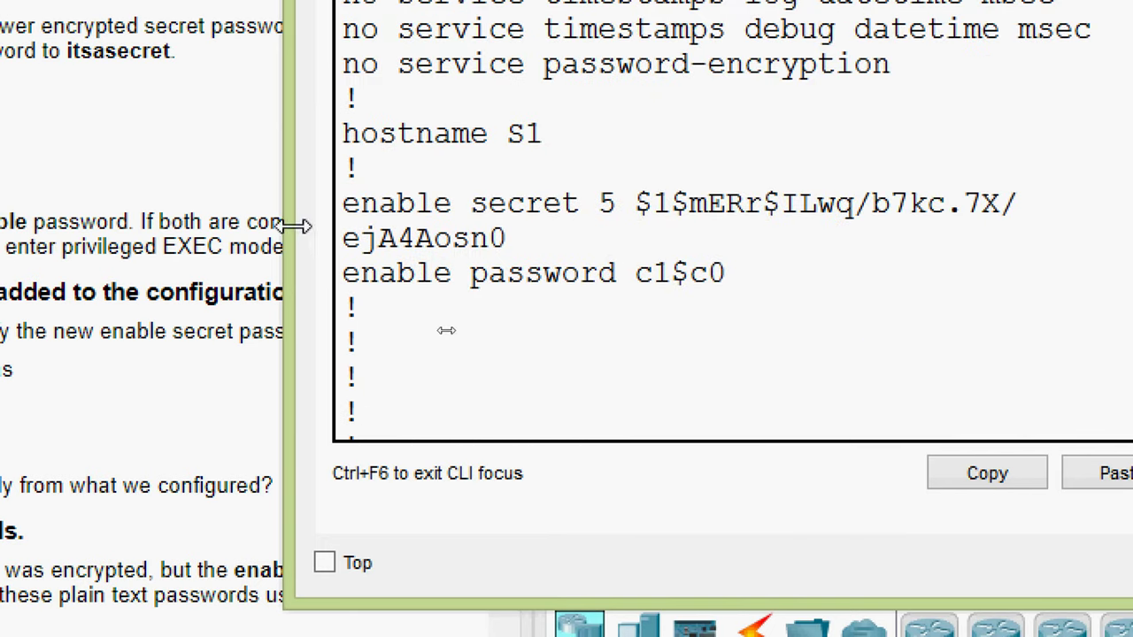
pyautogui.moveTo(295, 226); pyautogui.dragTo(95, 233)
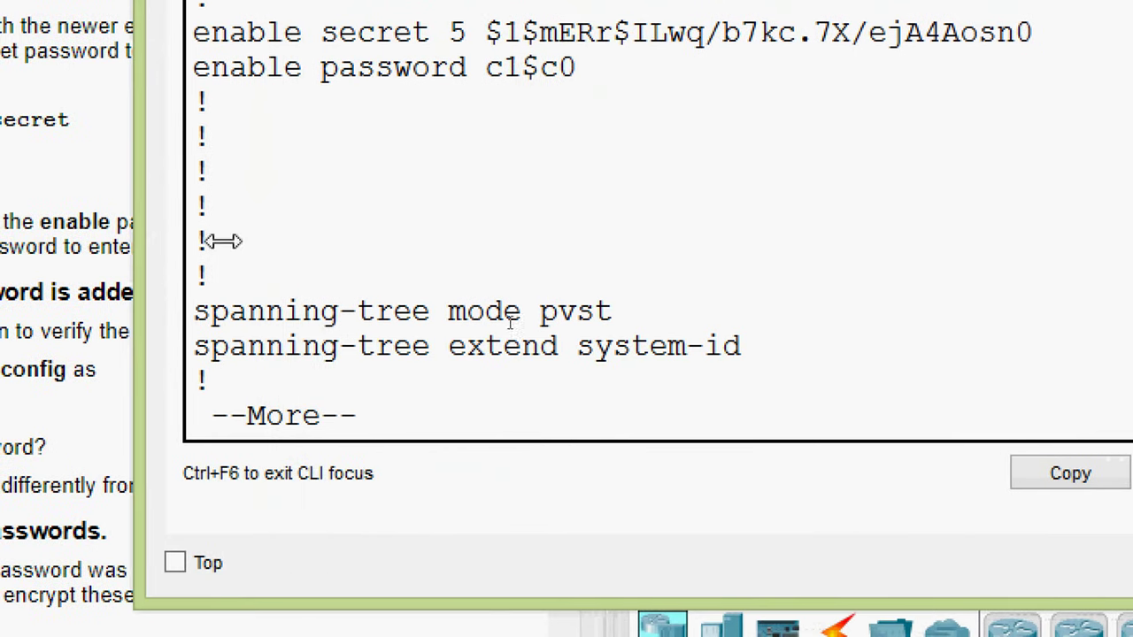
pyautogui.scroll(1, 564, 168)
pyautogui.moveTo(449, 133); pyautogui.dragTo(1033, 133)
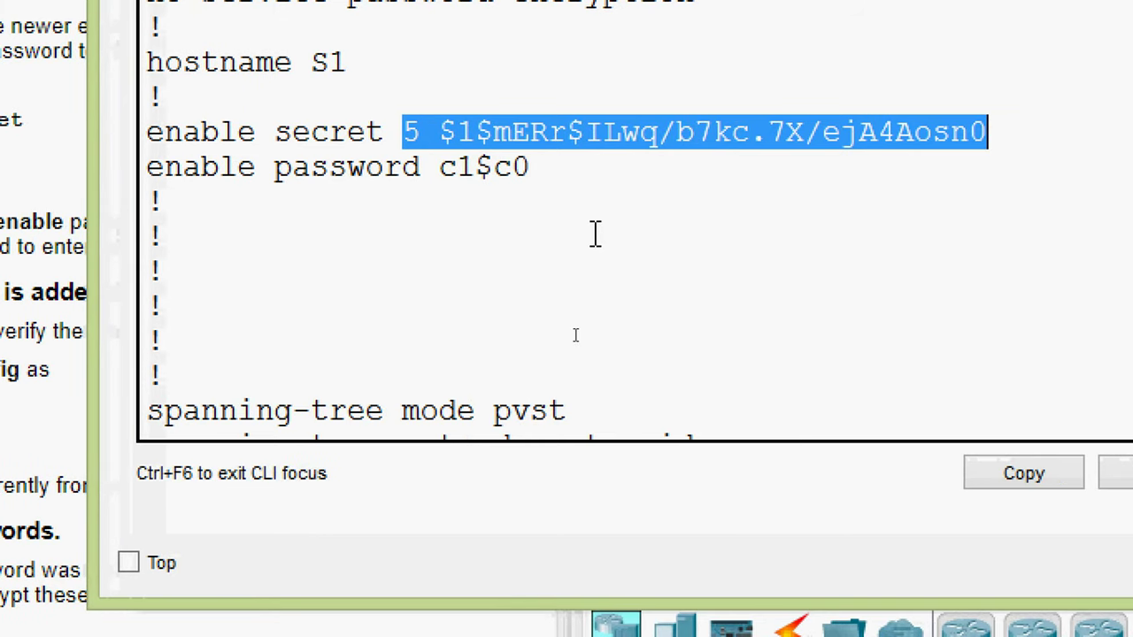
# - Bring S1 forward and highlight the enable secret hash in the running-config
pyautogui.click(588, 233)
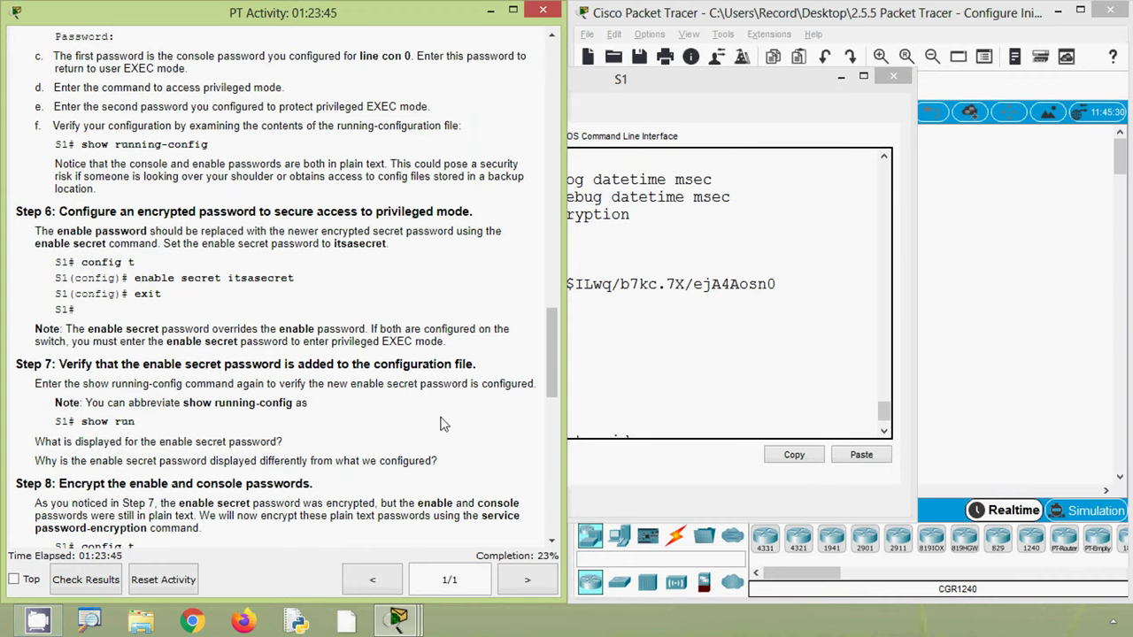
pyautogui.click(637, 377)
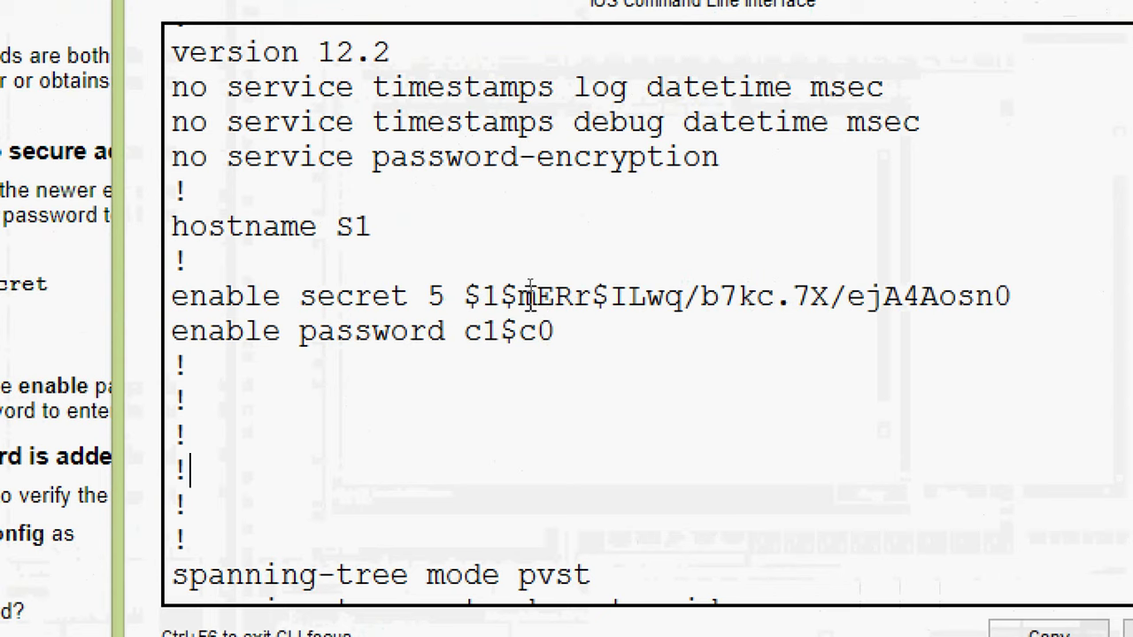
pyautogui.moveTo(430, 296); pyautogui.dragTo(1016, 303)
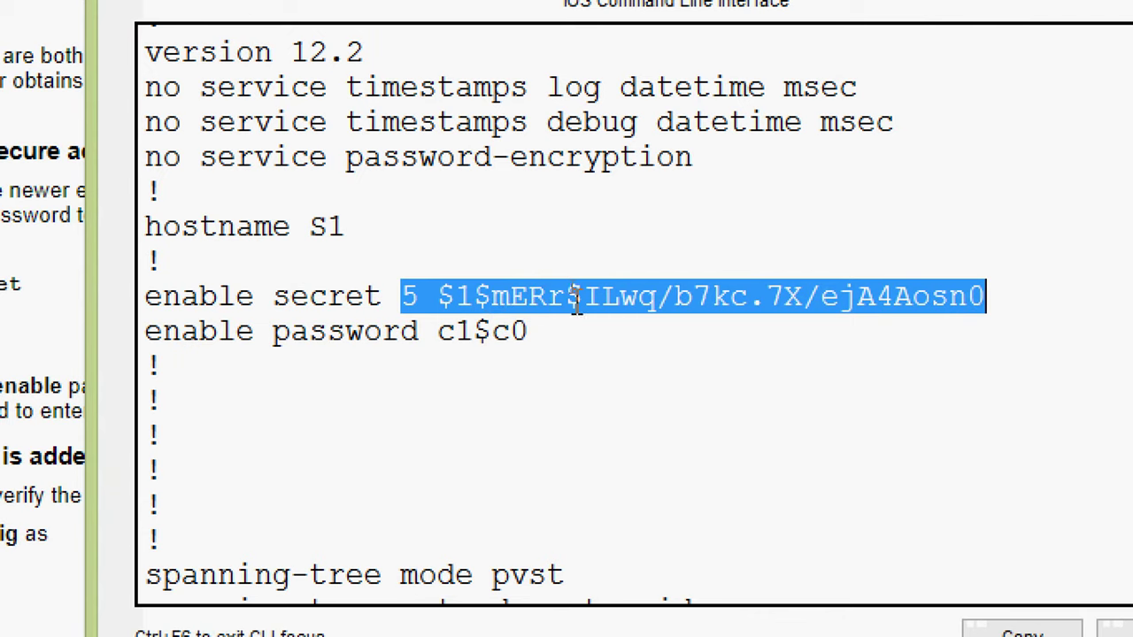
pyautogui.click(655, 299)
pyautogui.click(738, 296)
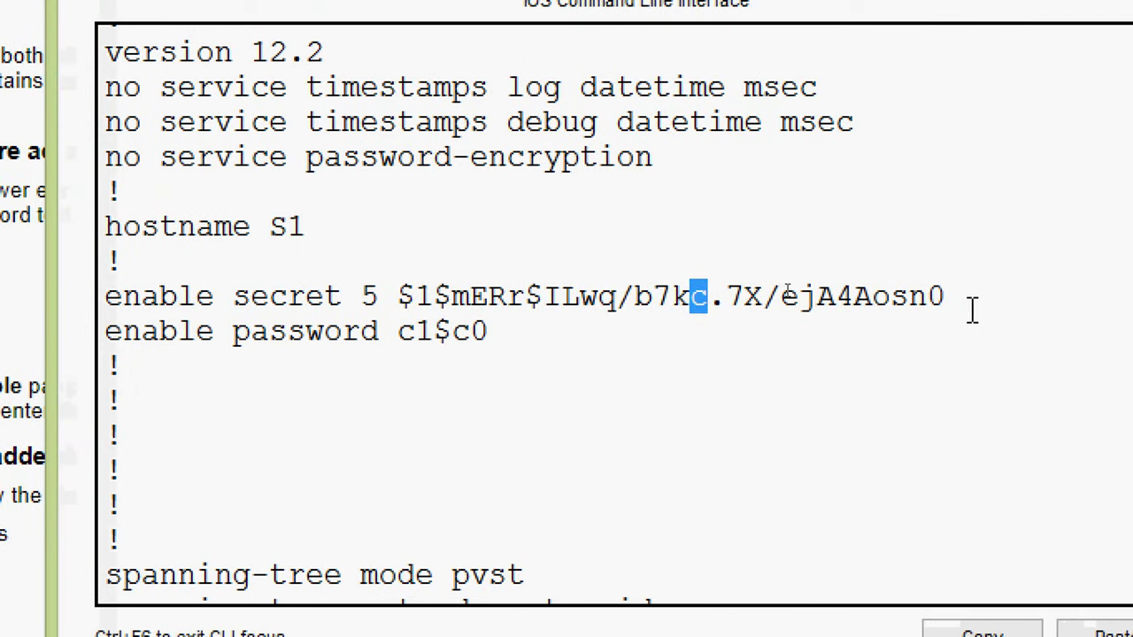
pyautogui.moveTo(972, 310); pyautogui.dragTo(379, 292)
pyautogui.click(431, 292)
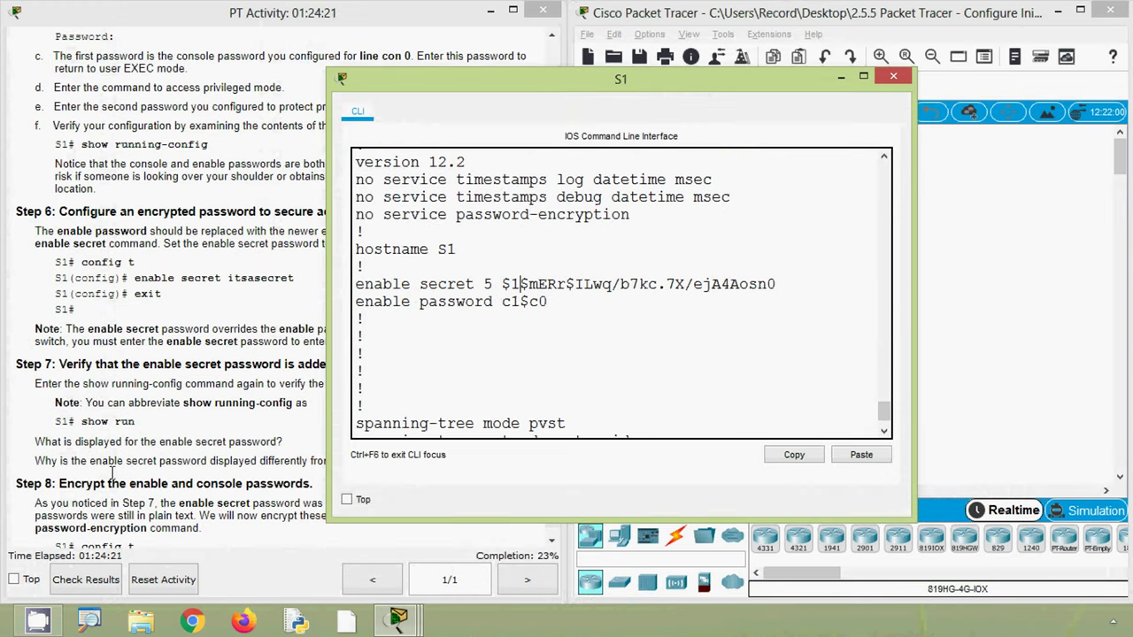
# - Consult the activity instructions, then reselect the encrypted enable secret hash in S1's running-config
pyautogui.click(62, 476)
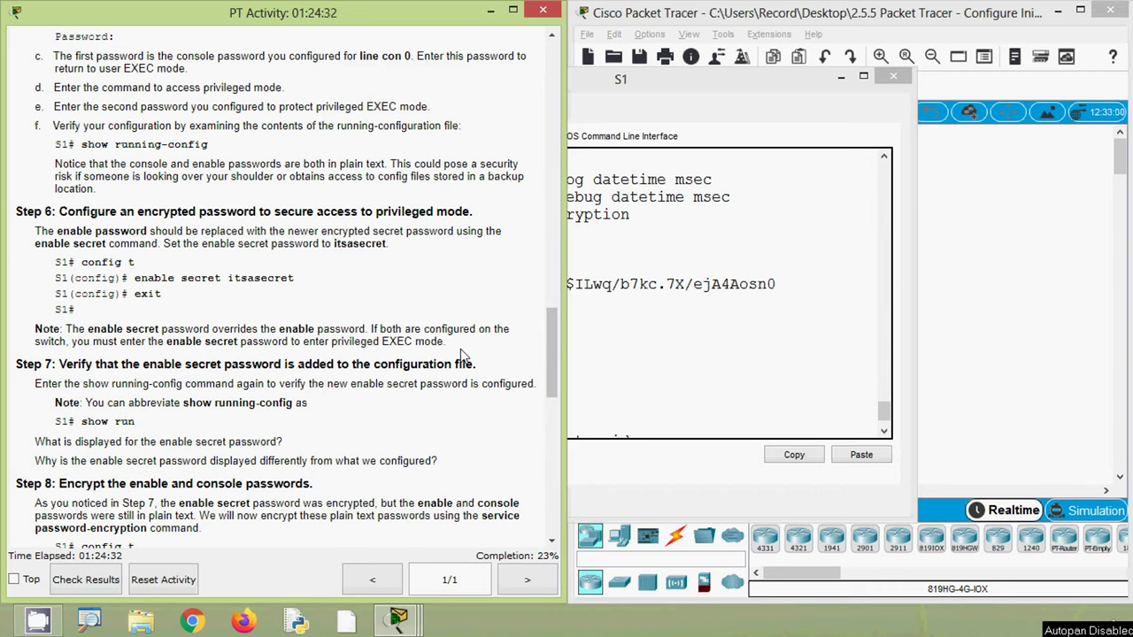
pyautogui.click(634, 320)
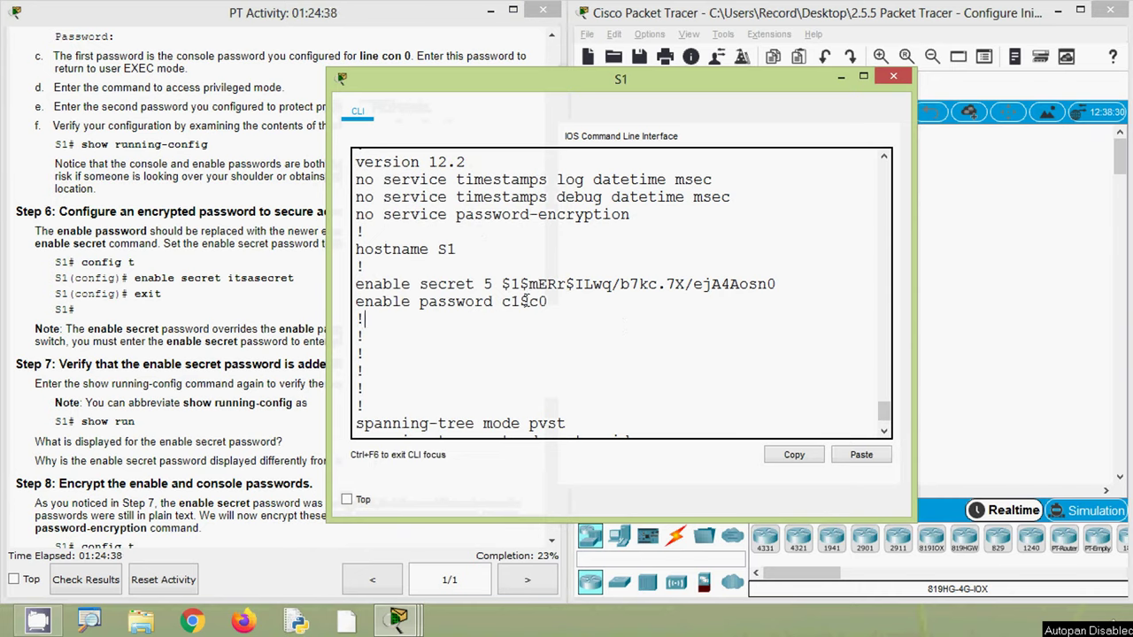
pyautogui.moveTo(503, 285); pyautogui.dragTo(778, 281)
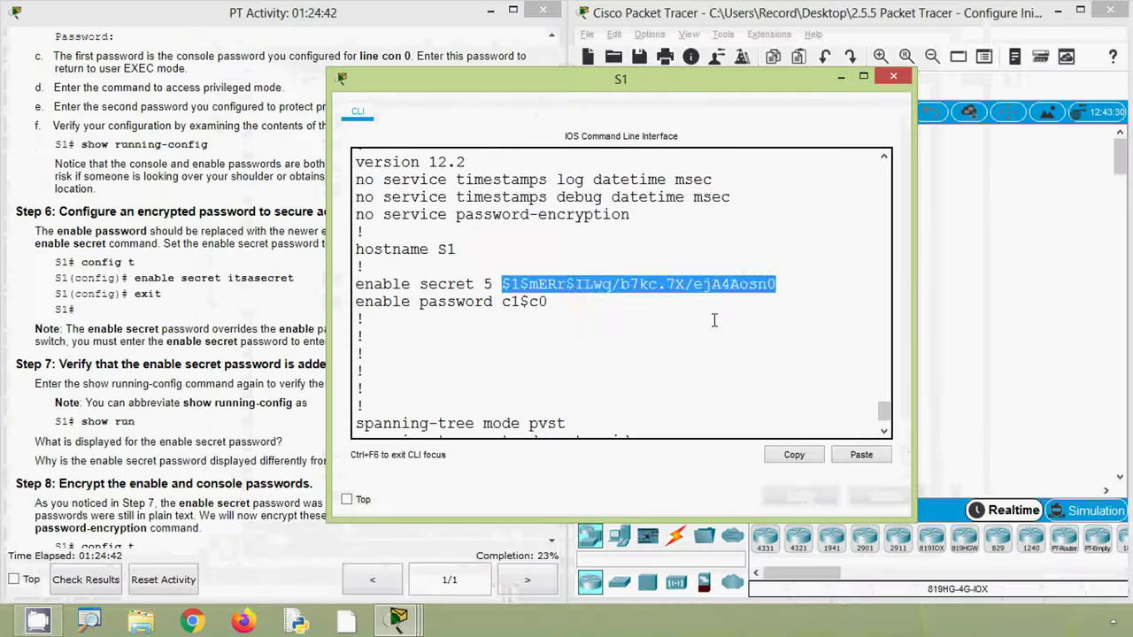
pyautogui.click(714, 320)
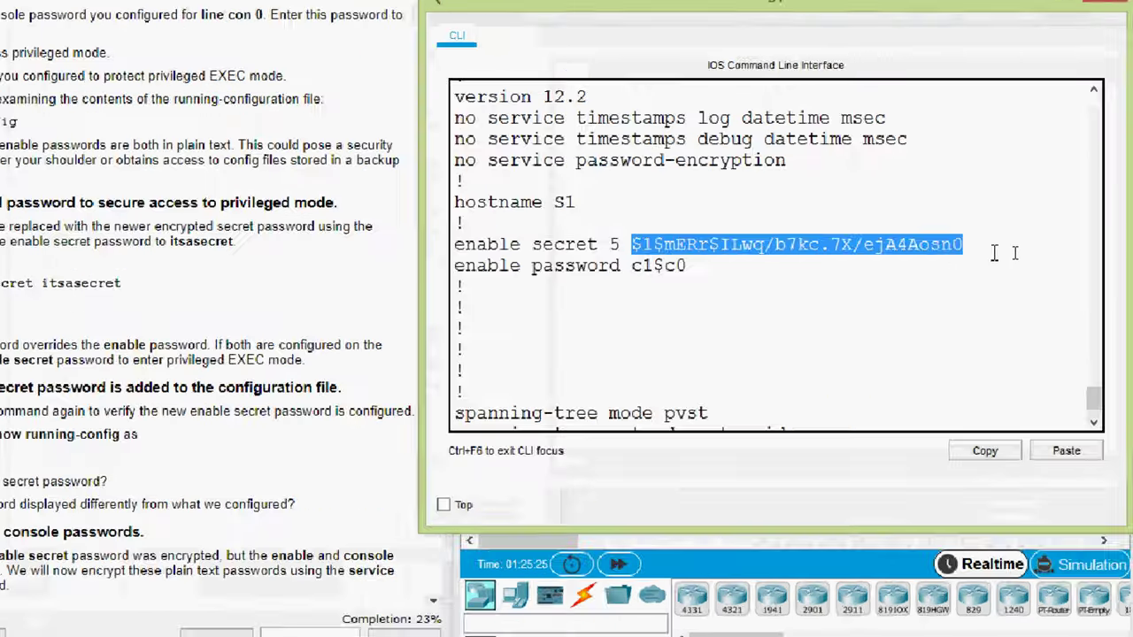
pyautogui.moveTo(996, 248); pyautogui.dragTo(400, 221)
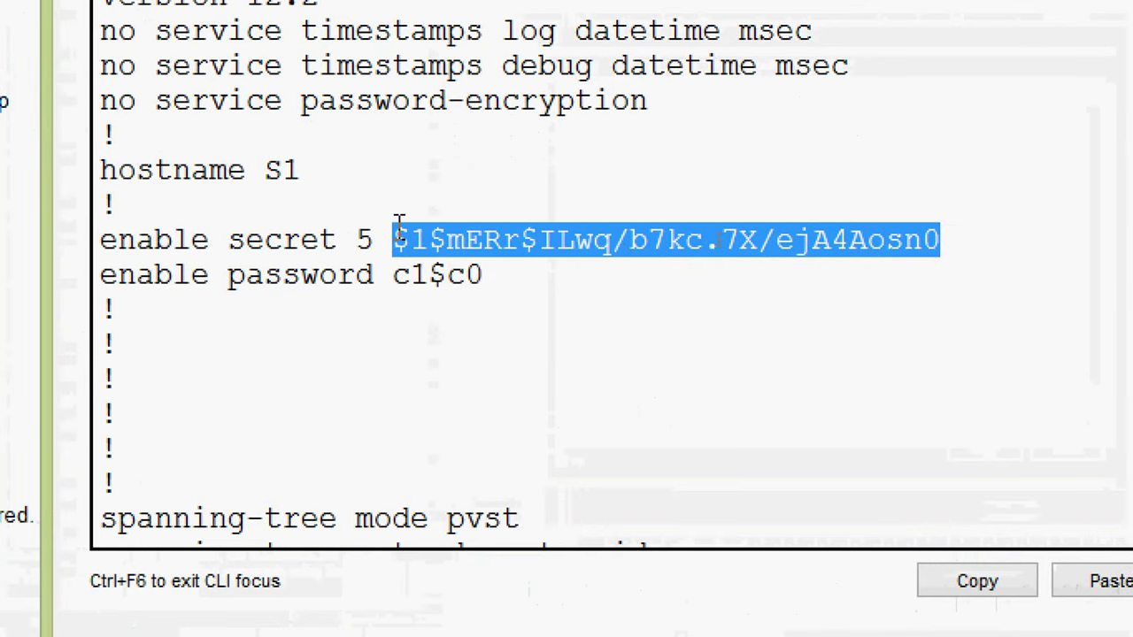
pyautogui.click(518, 283)
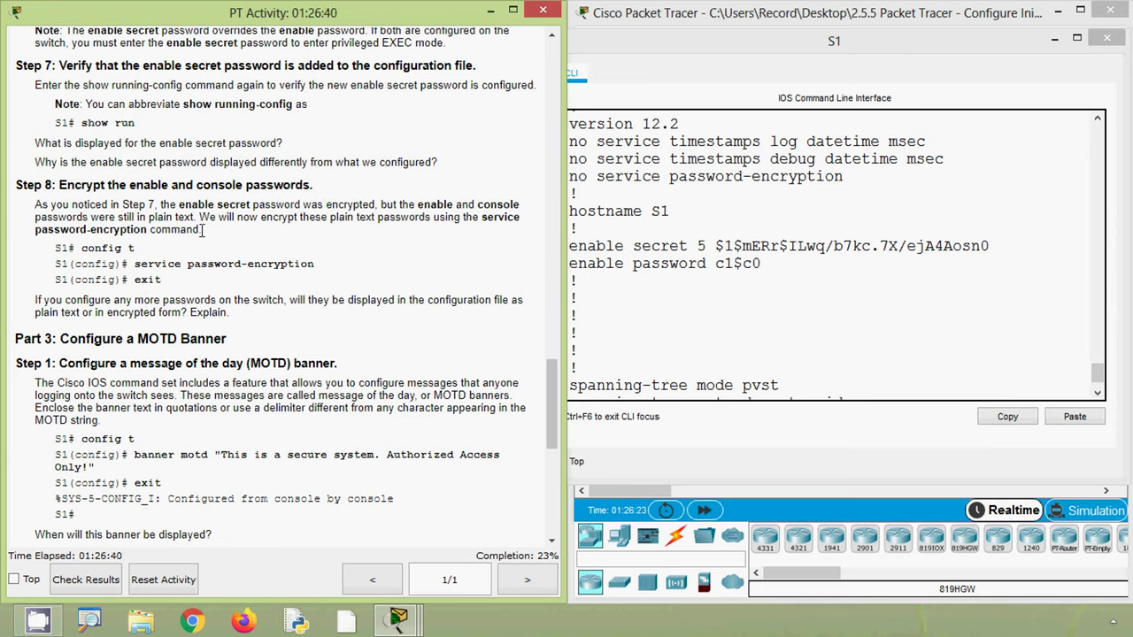
# - Mark the plain-text enable password line, check Step 8's S1(config)# prompt, then return to the CLI
pyautogui.click(669, 315)
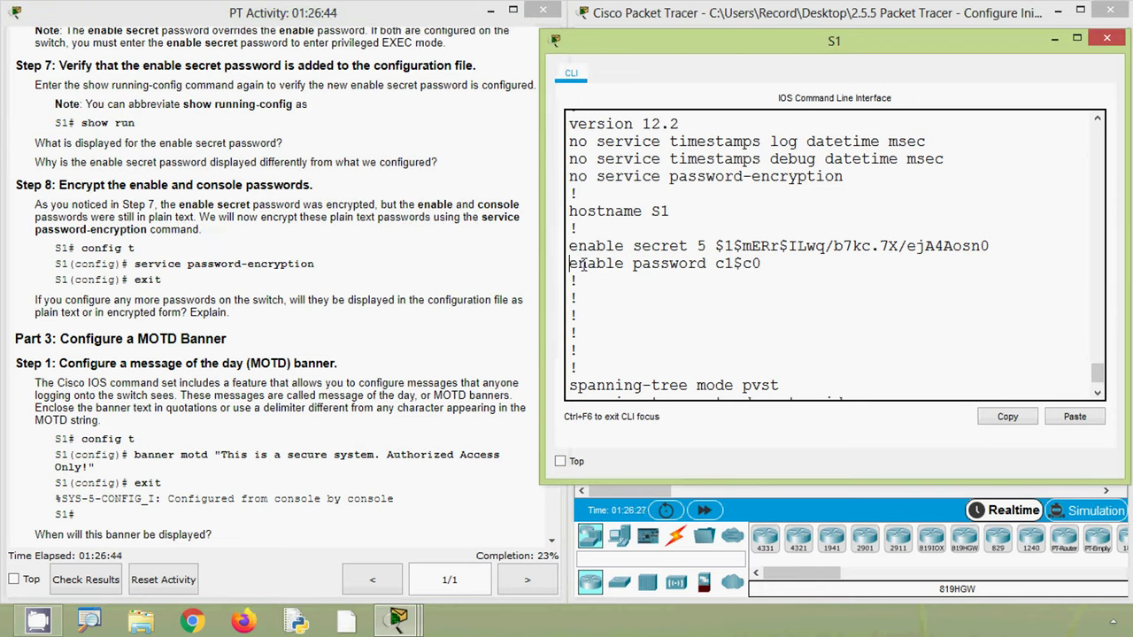
pyautogui.moveTo(570, 264); pyautogui.dragTo(713, 266)
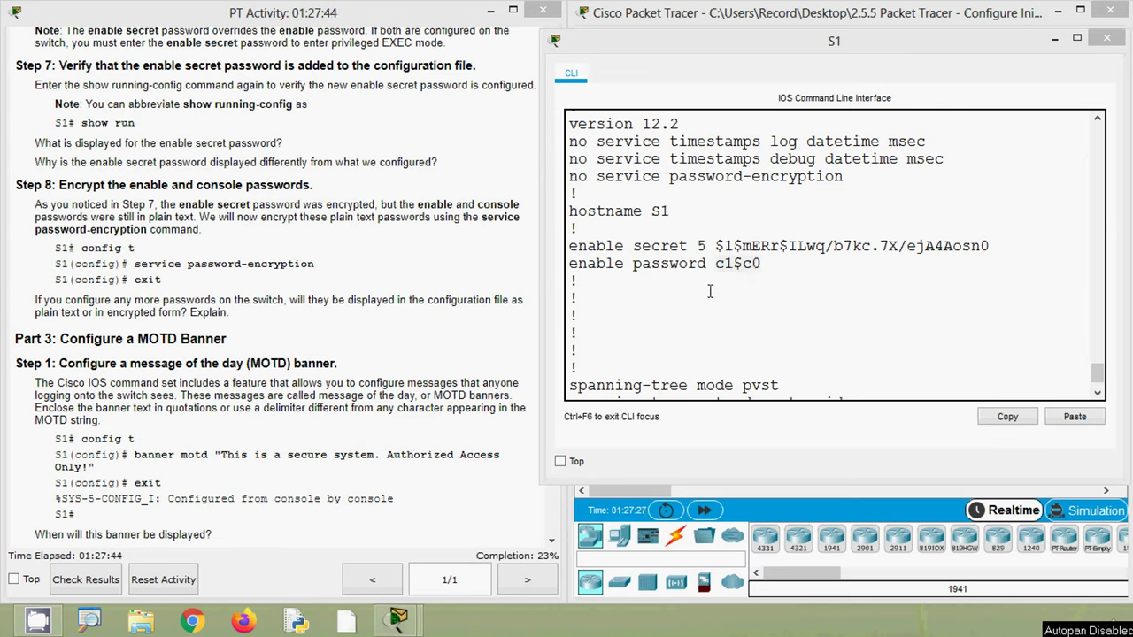
pyautogui.click(191, 282)
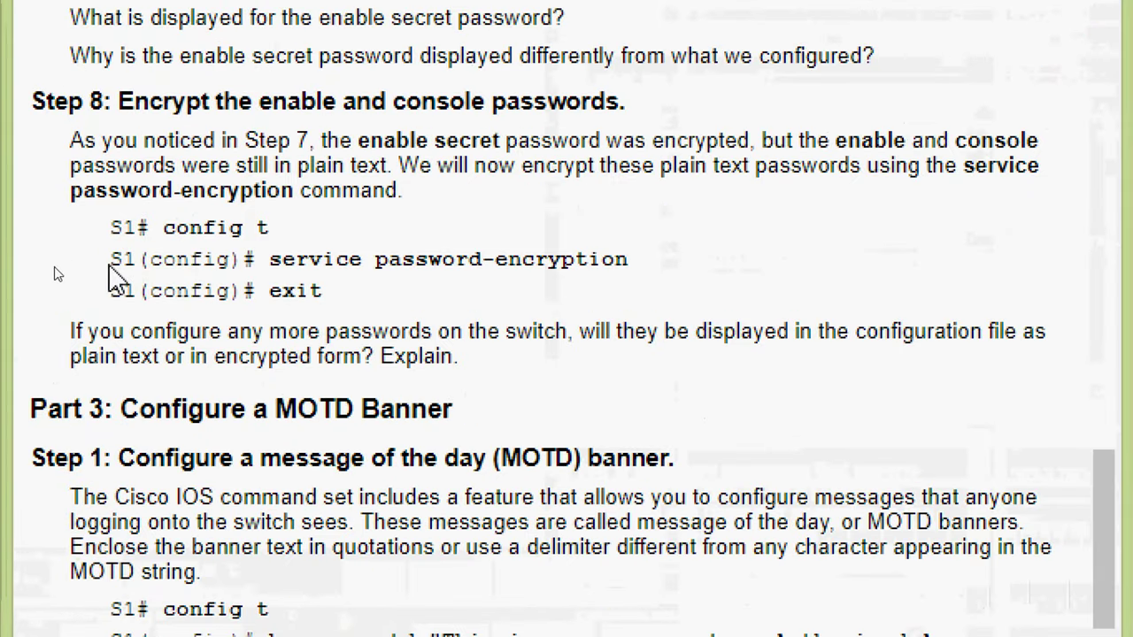
pyautogui.moveTo(109, 265); pyautogui.dragTo(484, 270)
pyautogui.click(271, 258)
pyautogui.click(581, 292)
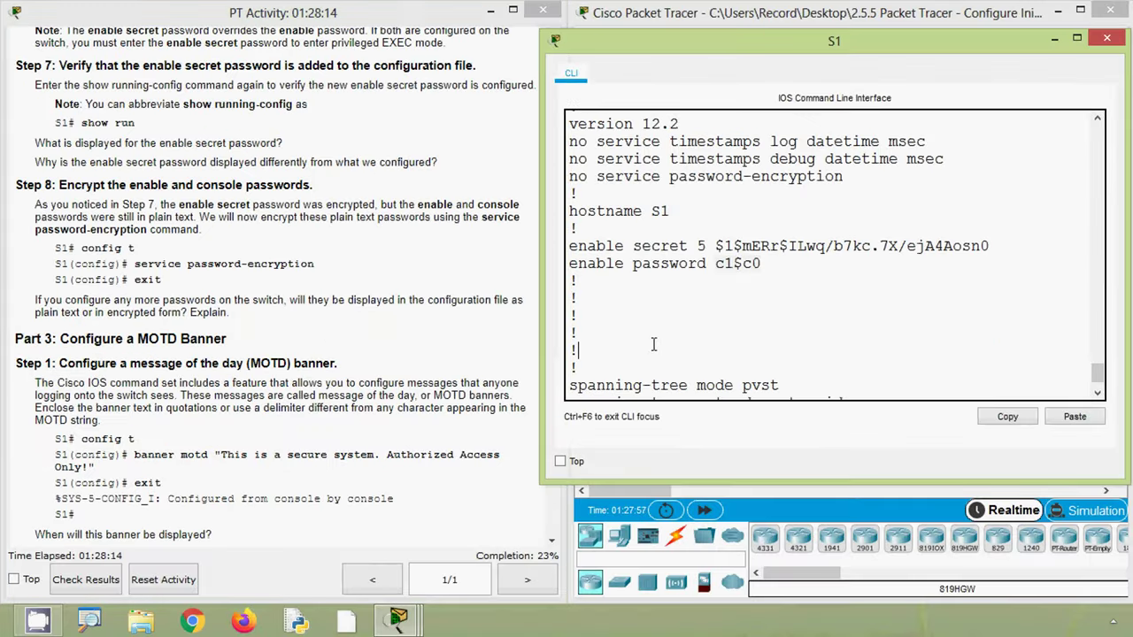
pyautogui.scroll(-1, 857, 371)
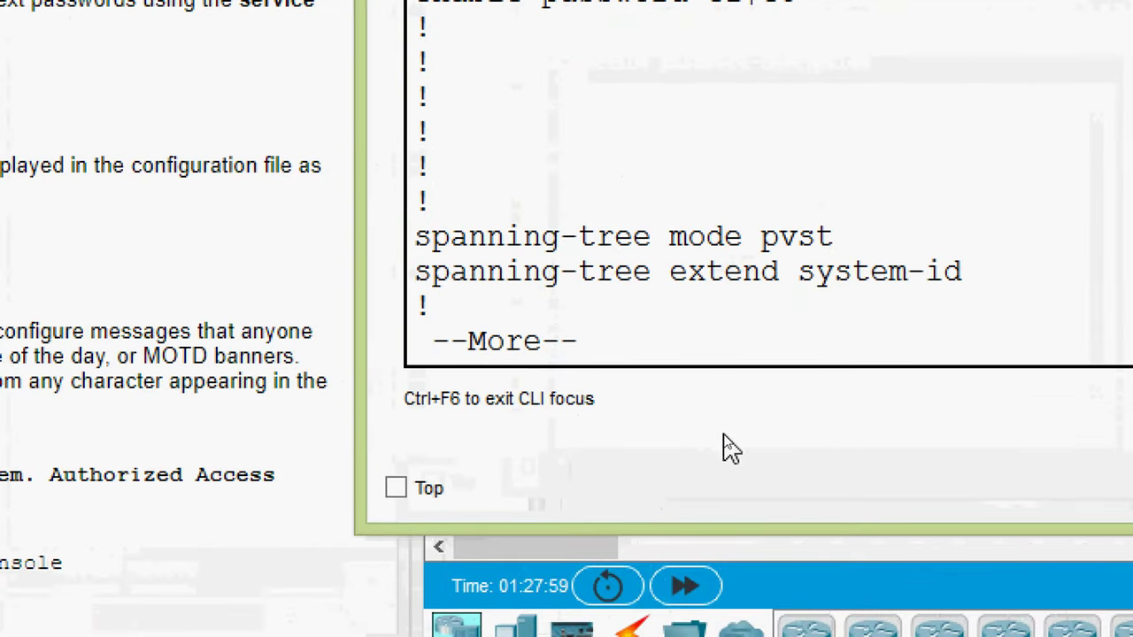
# - Quit the --More-- listing and enter global configuration mode with configure terminal
pyautogui.write('q')
pyautogui.write('conf')
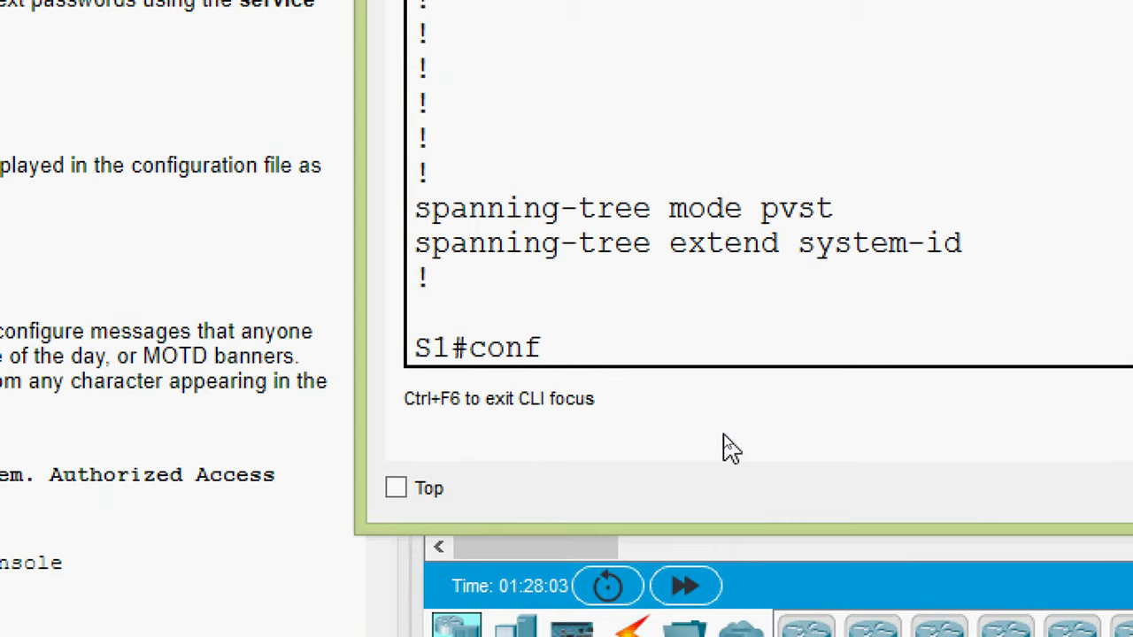
pyautogui.press('Tab')
pyautogui.write('t')
pyautogui.press('Tab')
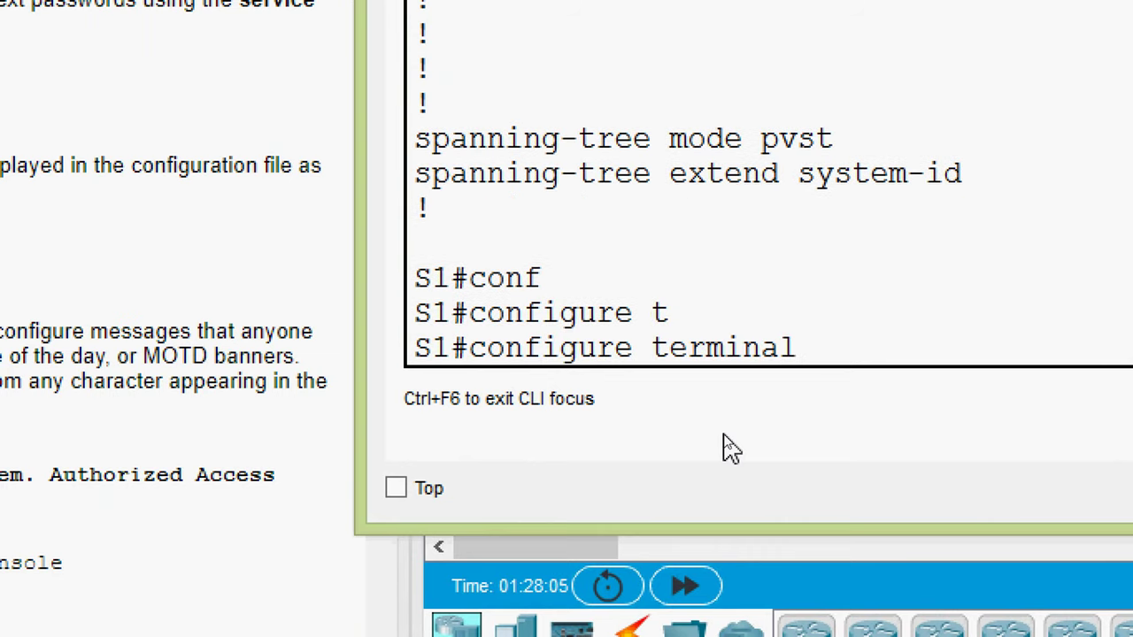
pyautogui.press('Return')
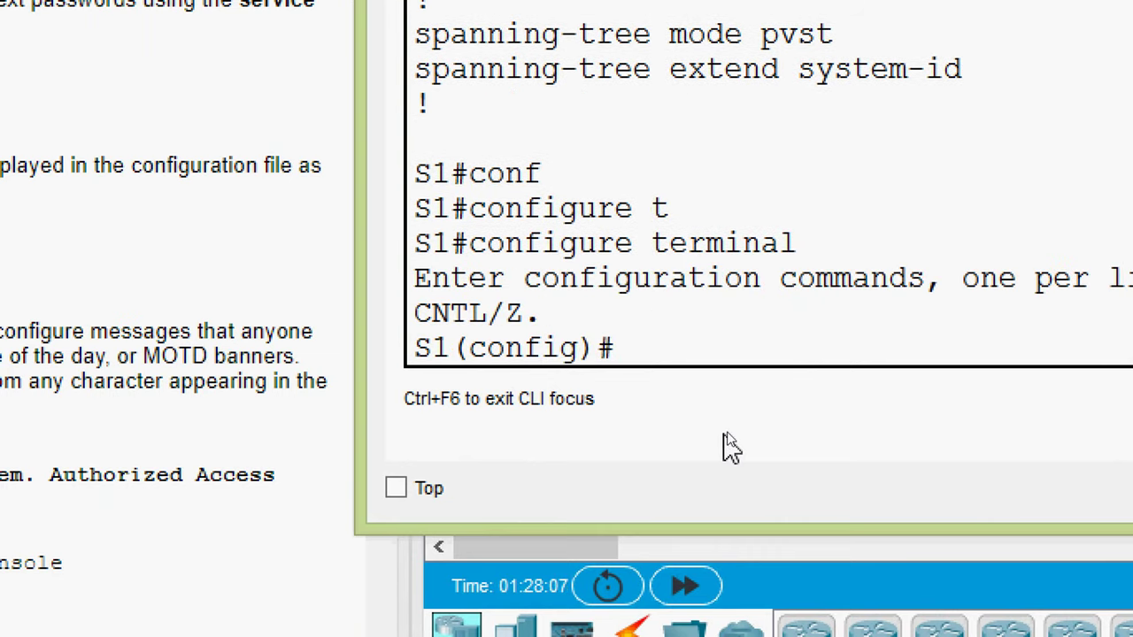
# - Enable service password-encryption on S1, then exit configuration mode
pyautogui.write('ser')
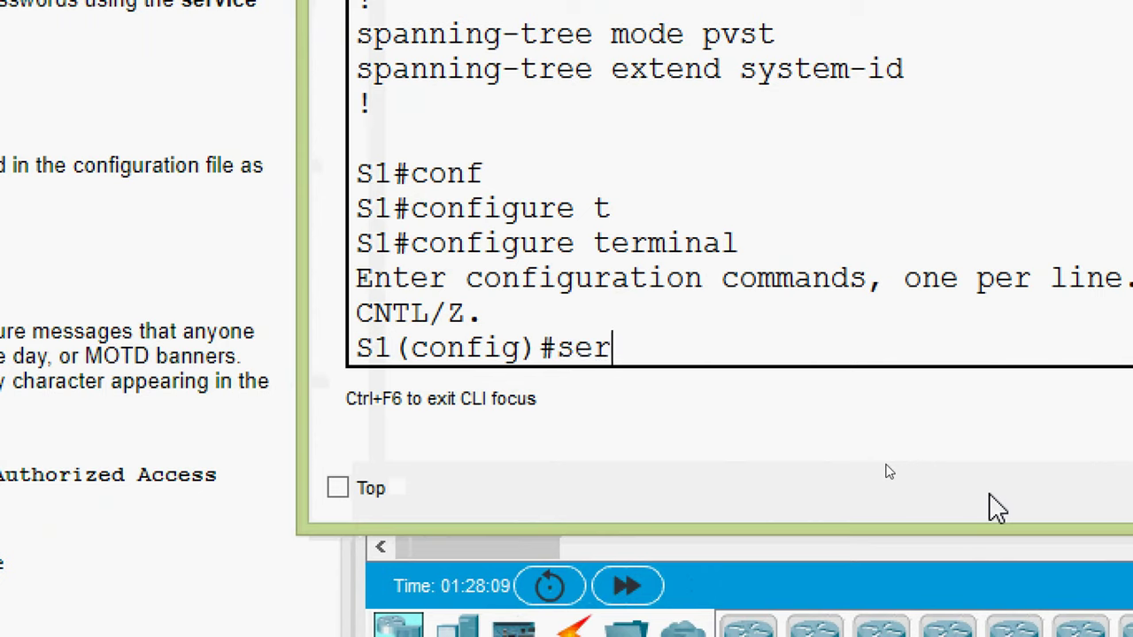
pyautogui.press('Tab')
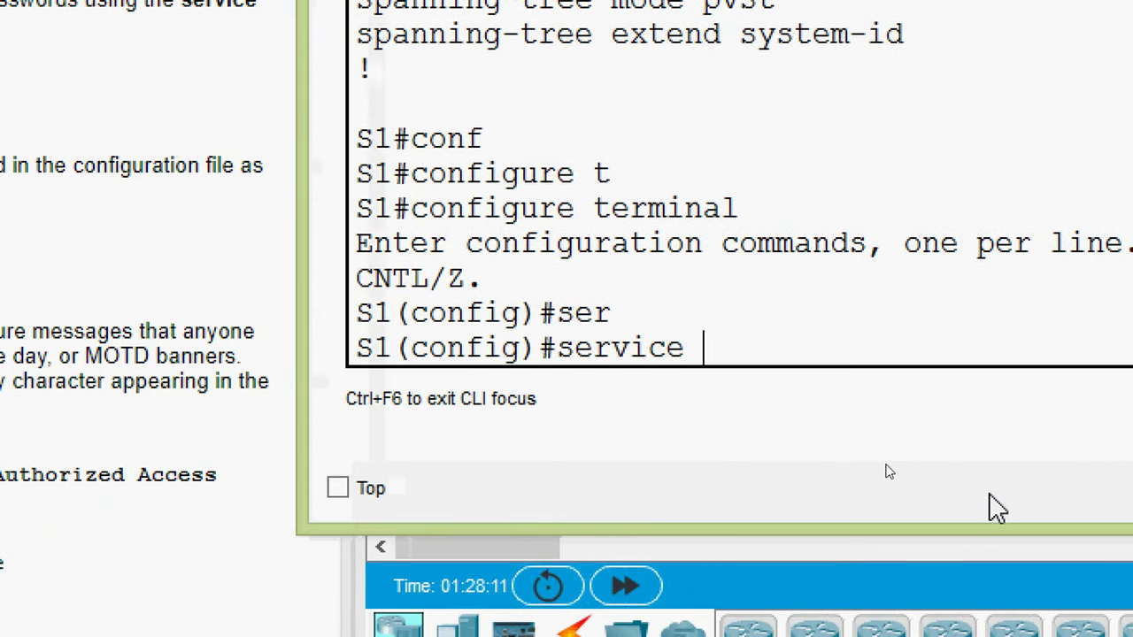
pyautogui.write('?')
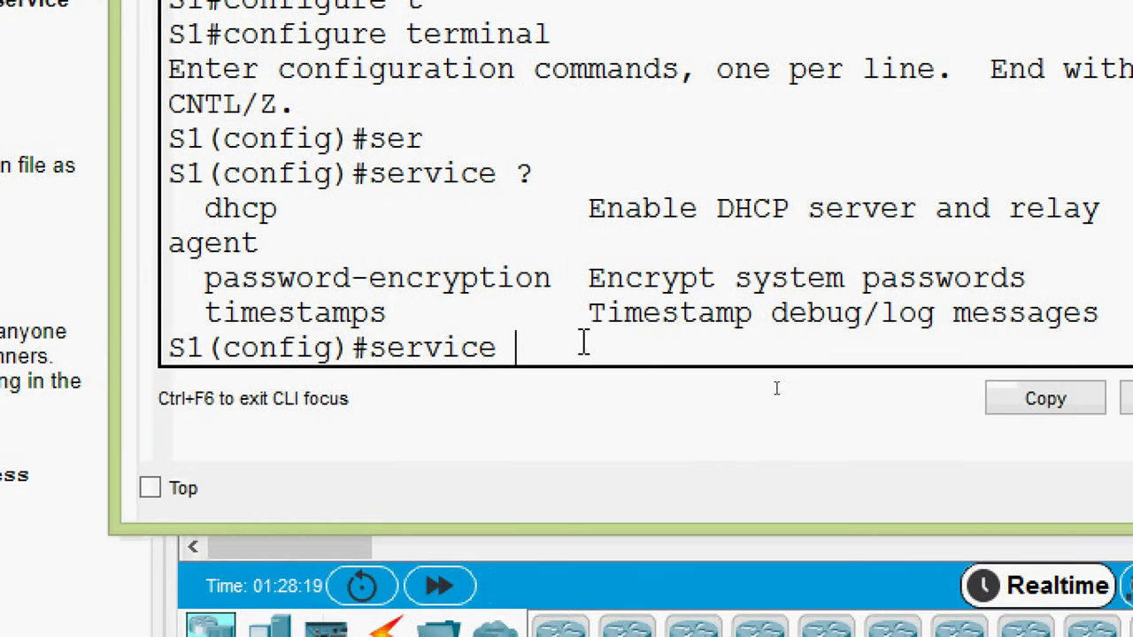
pyautogui.write('pa')
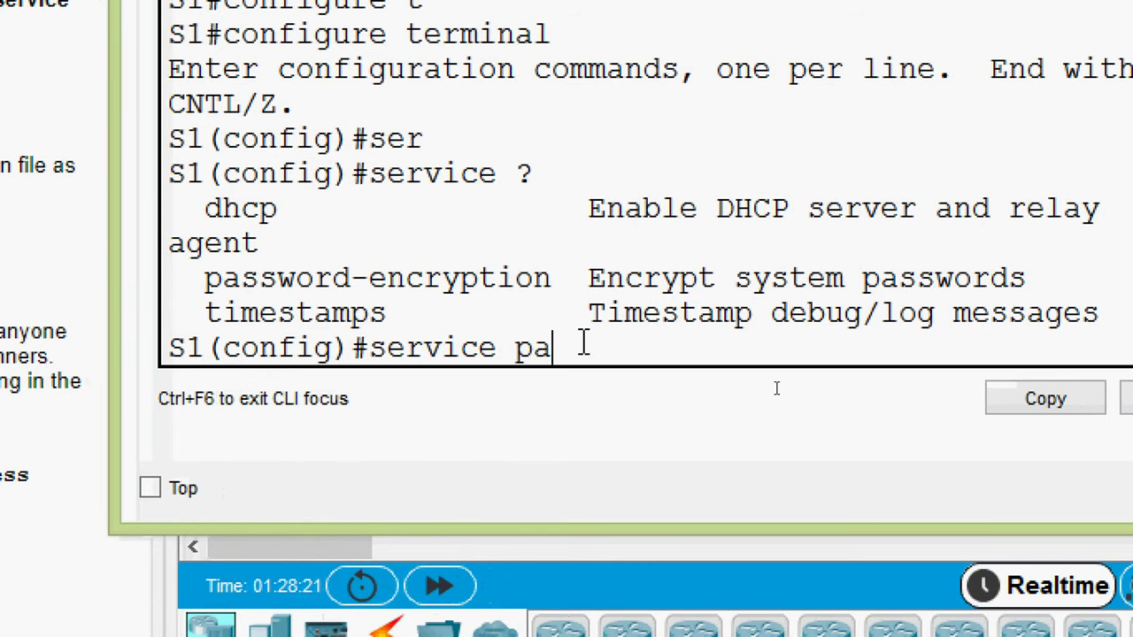
pyautogui.press('Tab')
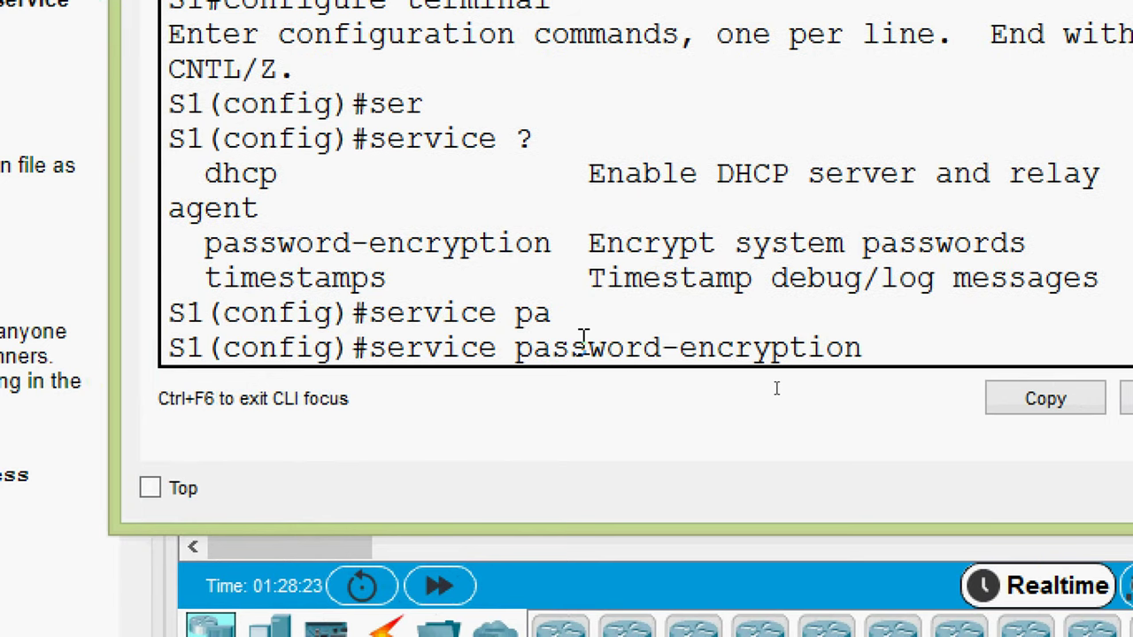
pyautogui.press('Return')
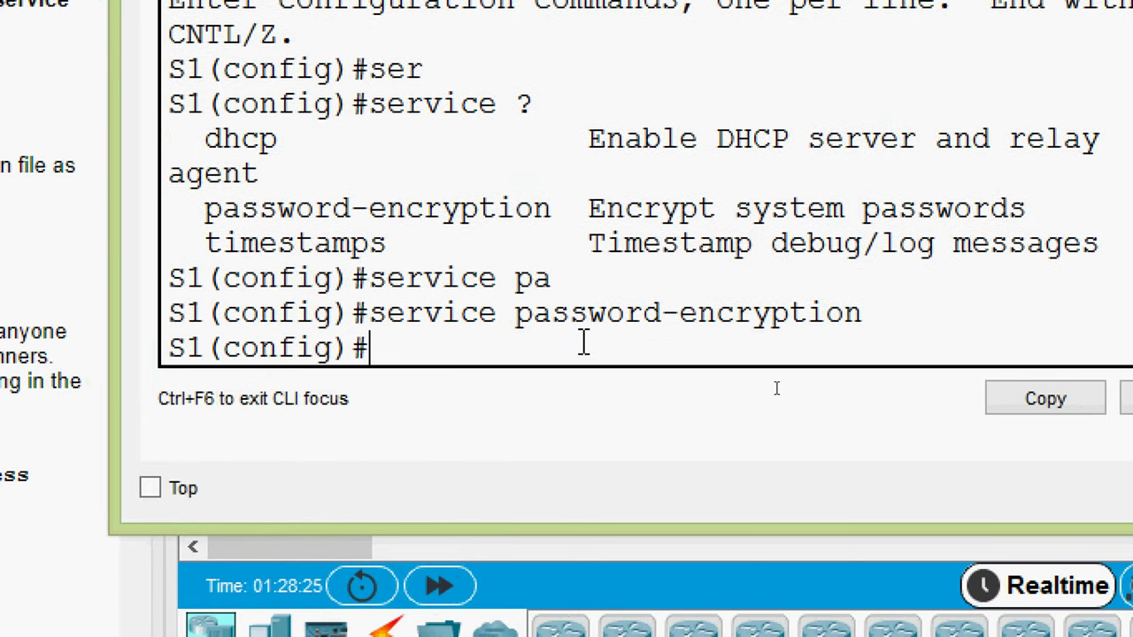
pyautogui.write('exit')
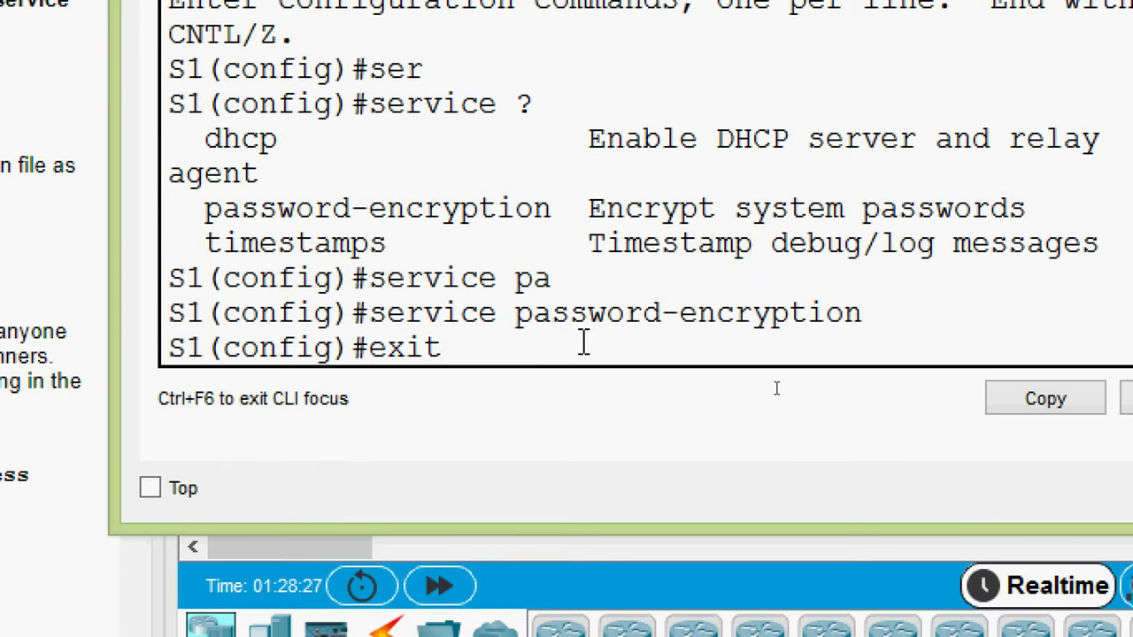
pyautogui.press('Return')
pyautogui.press('Return')
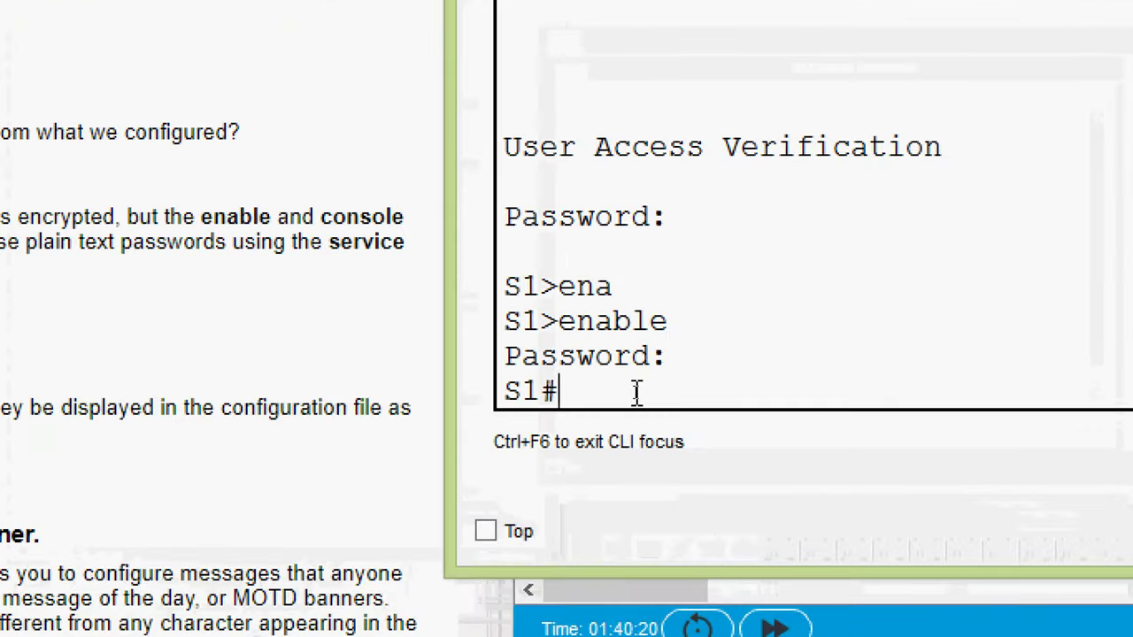
# - Display S1's running-config with show run
pyautogui.write('s')
pyautogui.press('Tab')
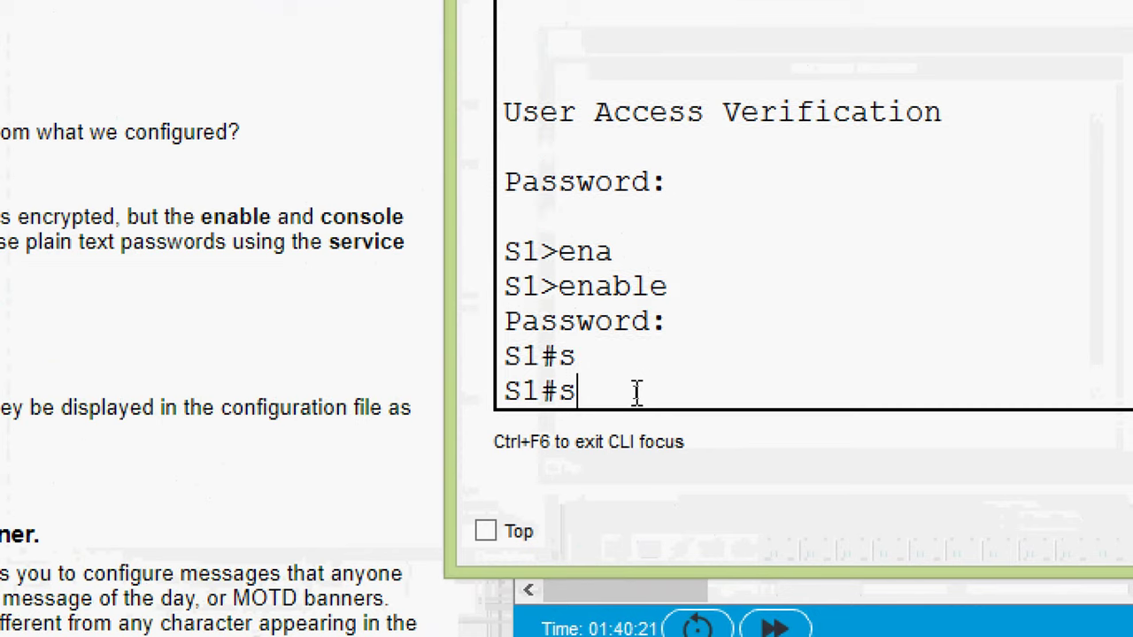
pyautogui.write('ho')
pyautogui.press('Tab')
pyautogui.write('run')
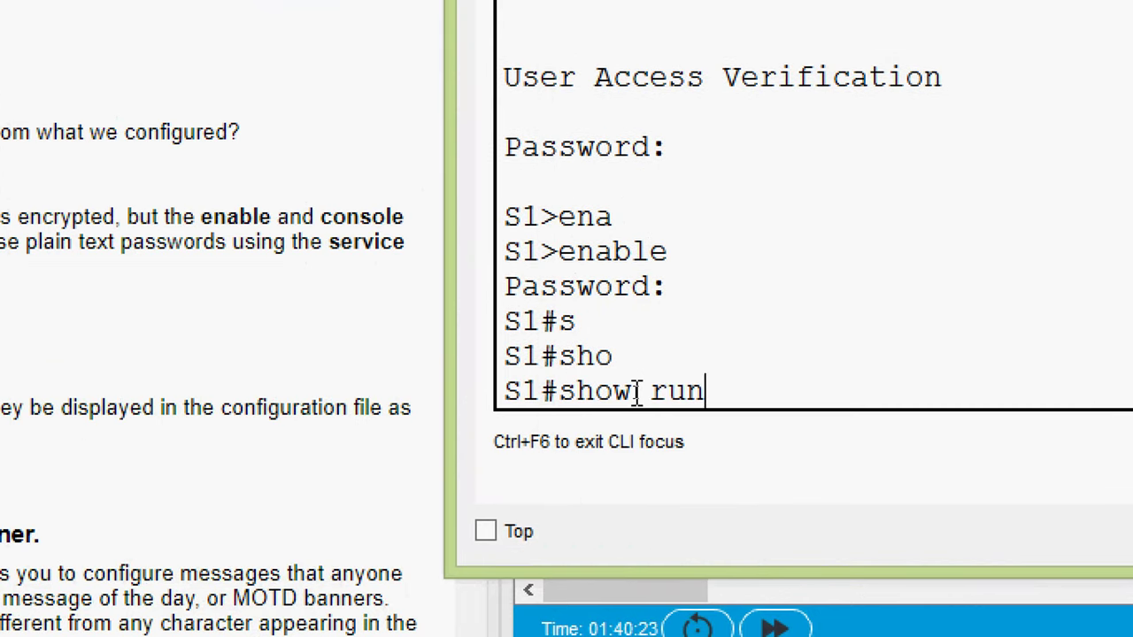
pyautogui.press('Return')
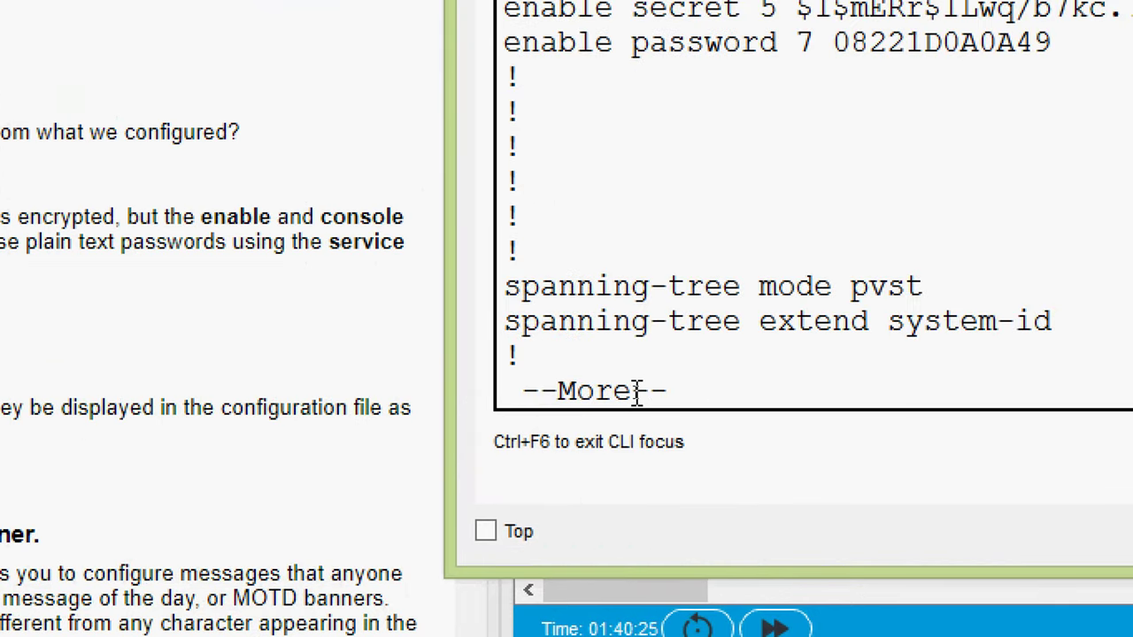
# - Highlight the enable password entry and its type 7 encrypted value
pyautogui.scroll(1, 965, 289)
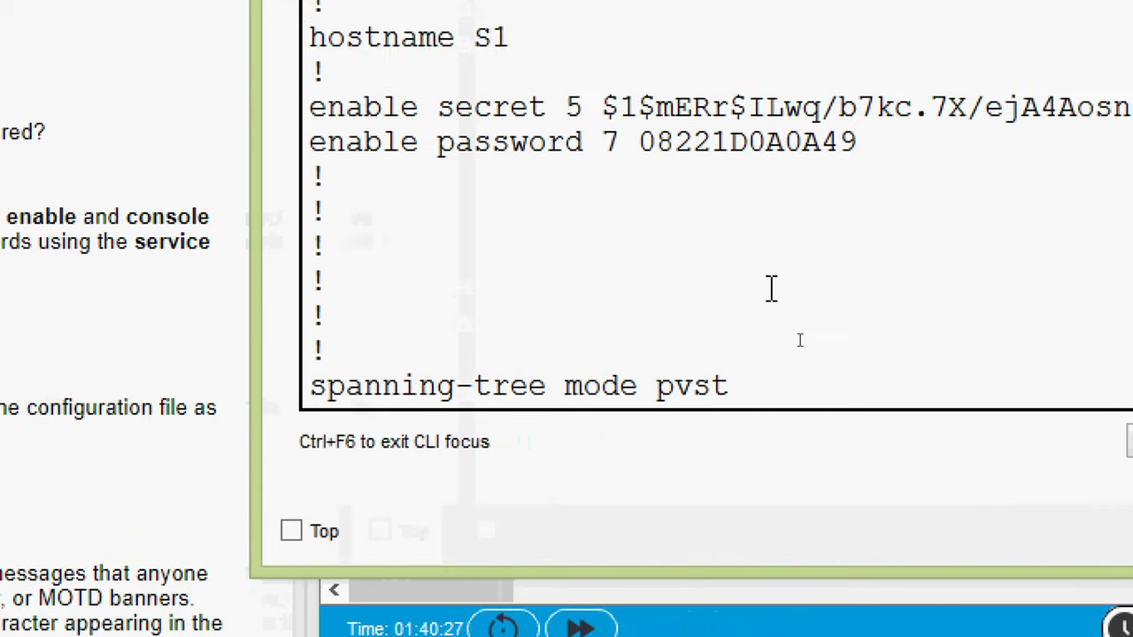
pyautogui.scroll(1, 753, 289)
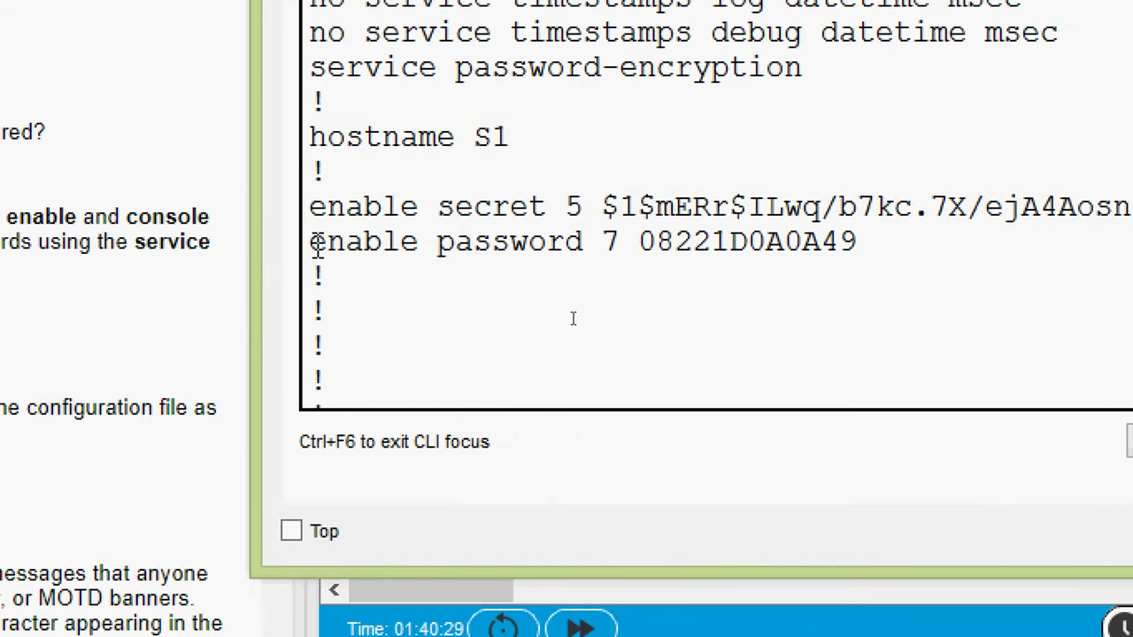
pyautogui.moveTo(311, 242); pyautogui.dragTo(862, 245)
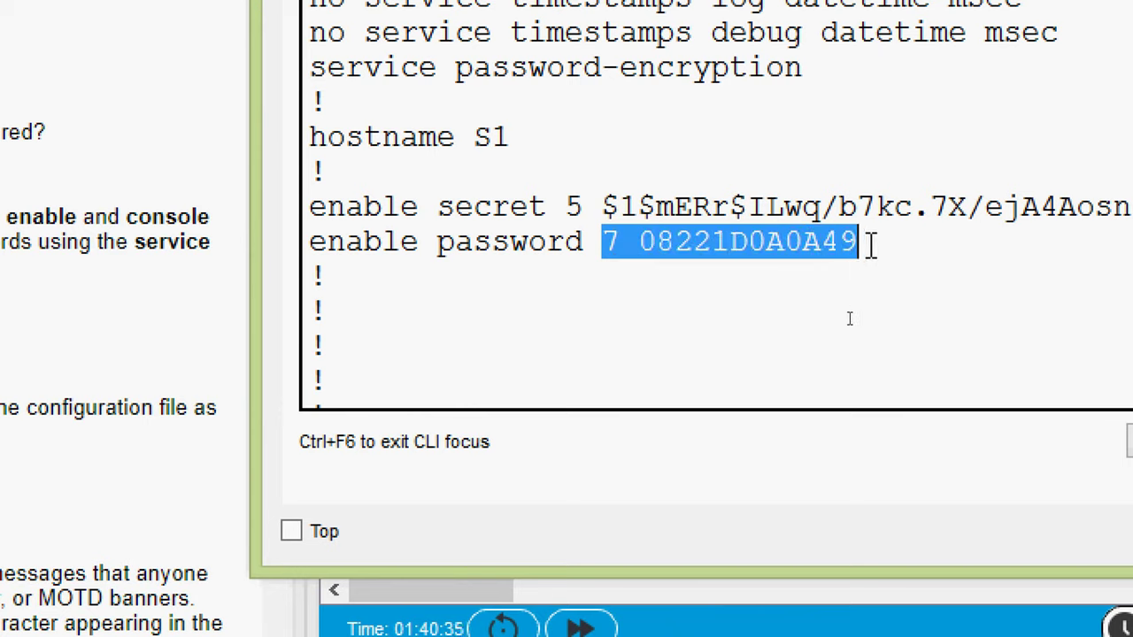
pyautogui.click(870, 246)
pyautogui.moveTo(870, 246)
pyautogui.mouseDown()
pyautogui.moveTo(621, 248)
pyautogui.moveTo(619, 262)
pyautogui.moveTo(708, 248)
pyautogui.moveTo(872, 250)
pyautogui.mouseUp()
pyautogui.click(586, 321)
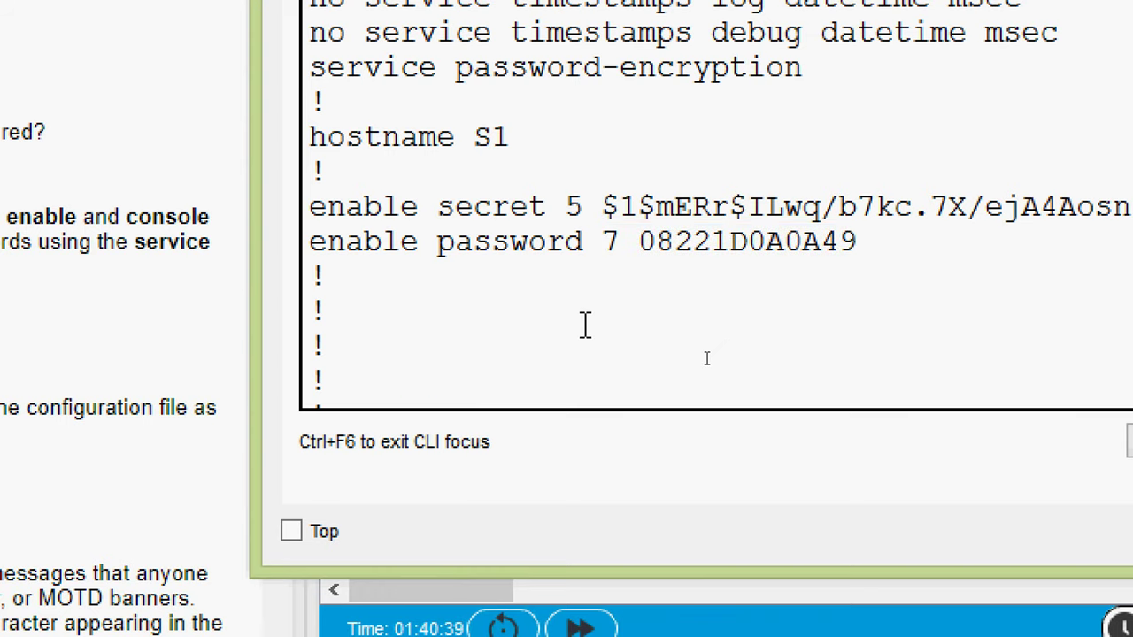
# - Page further and mark the console line's type 7 encrypted password
pyautogui.scroll(-2, 582, 329)
pyautogui.press('space')
pyautogui.press('space')
pyautogui.press('space')
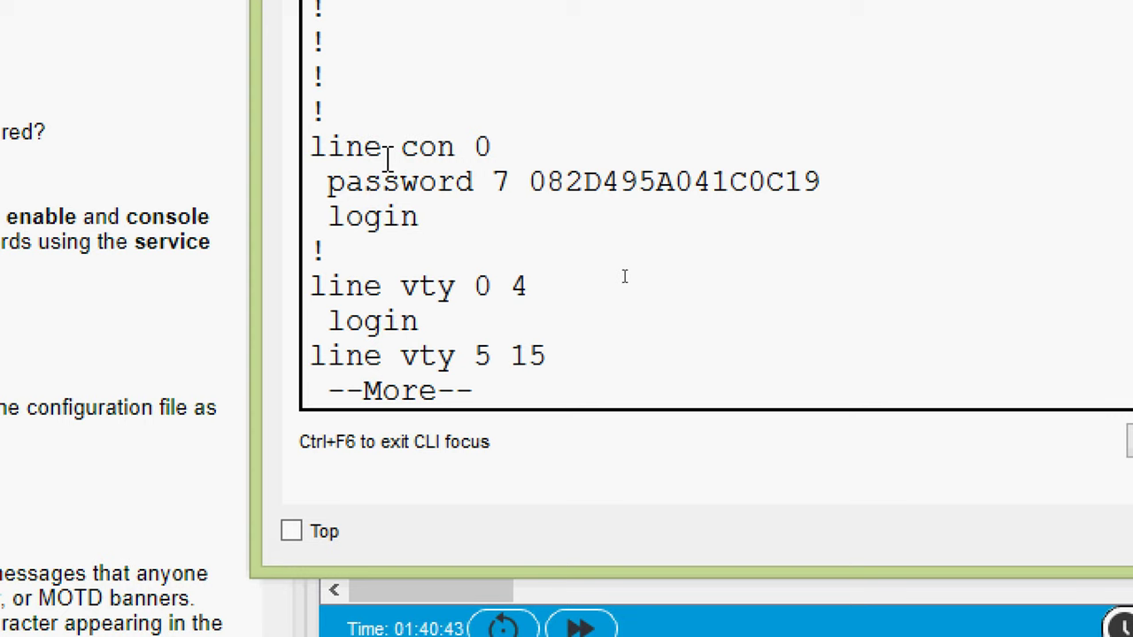
pyautogui.moveTo(330, 181); pyautogui.dragTo(847, 186)
pyautogui.moveTo(496, 182); pyautogui.dragTo(532, 166)
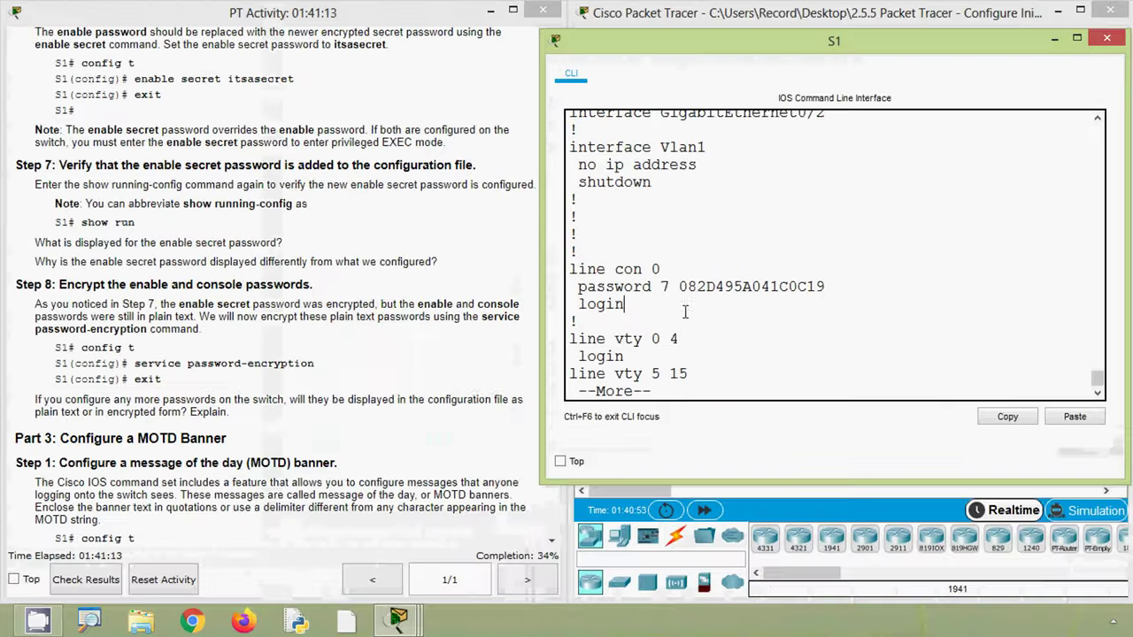
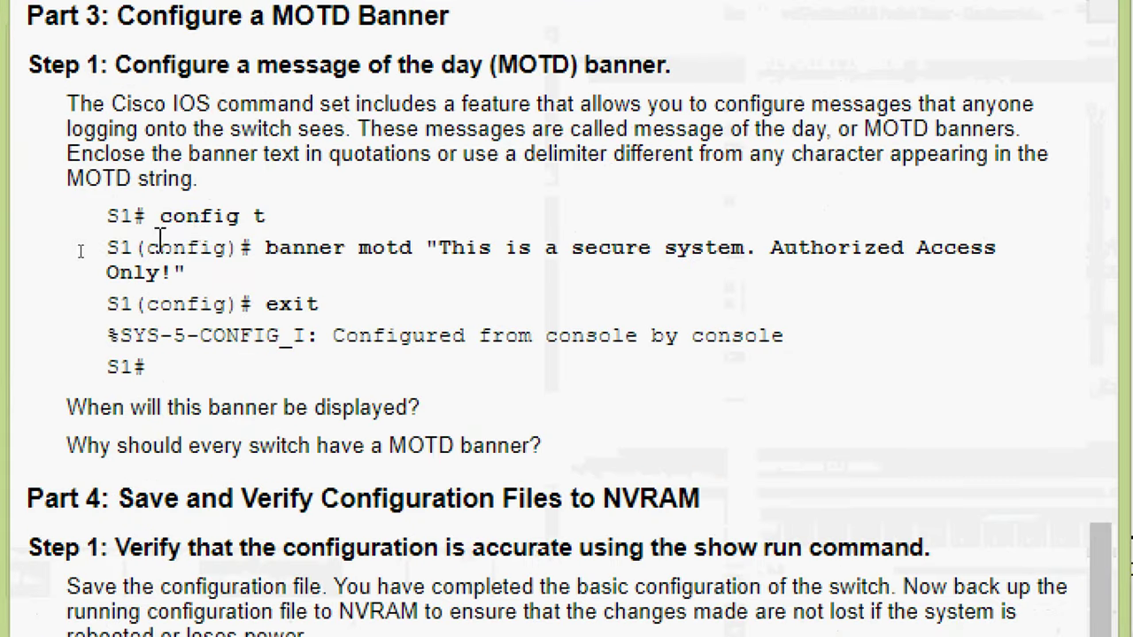
# - Copy the quoted MOTD banner text from the lab instructions for pasting into S1's CLI
pyautogui.moveTo(254, 248); pyautogui.dragTo(413, 247)
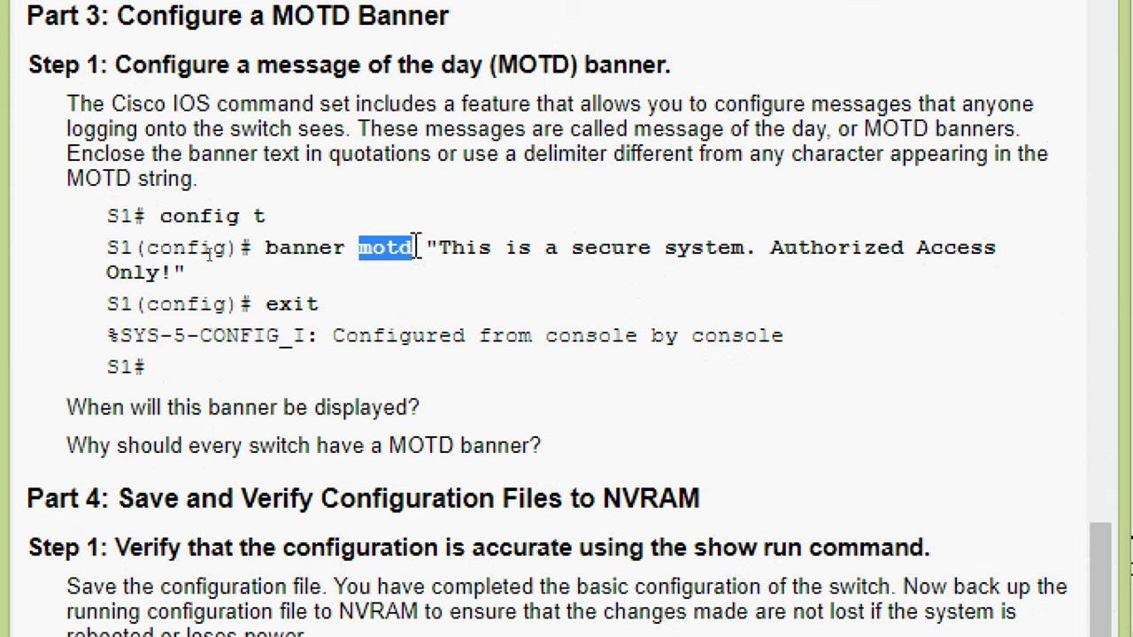
pyautogui.click(416, 247)
pyautogui.moveTo(436, 254); pyautogui.dragTo(426, 254)
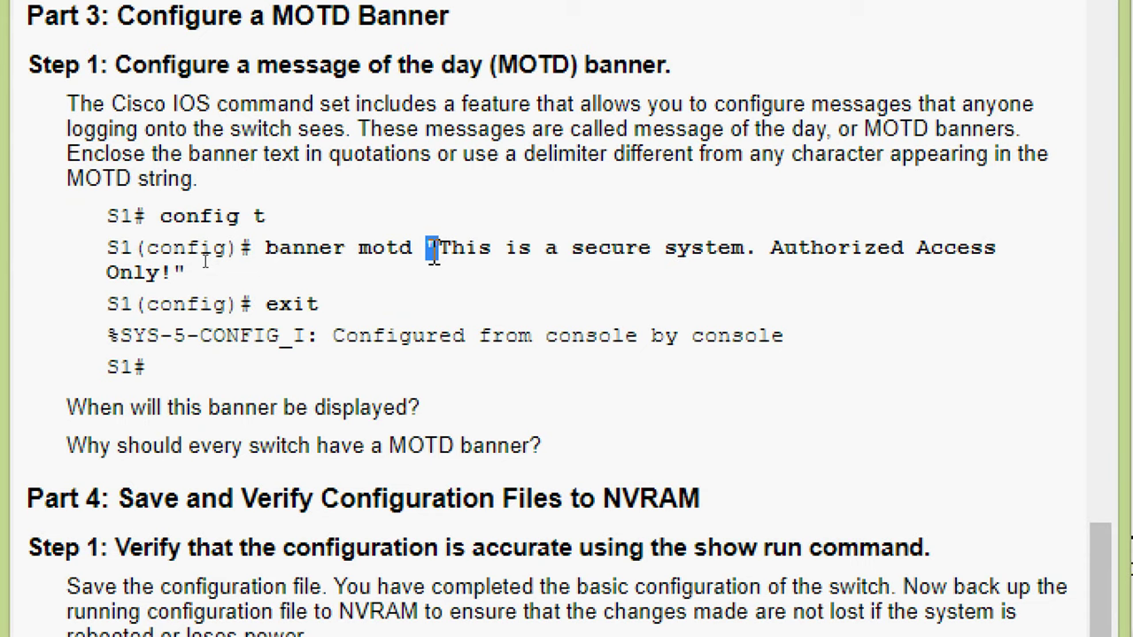
pyautogui.moveTo(185, 274); pyautogui.dragTo(174, 274)
pyautogui.click(442, 248)
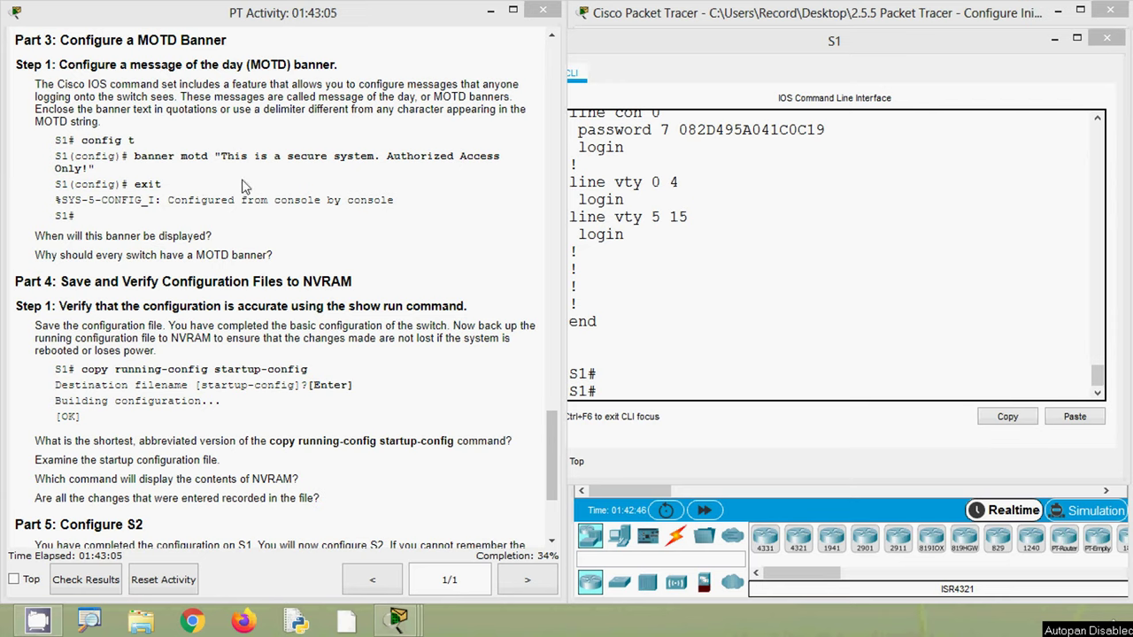
pyautogui.moveTo(214, 155); pyautogui.dragTo(111, 174)
pyautogui.hotkey('ctrl', 'c')
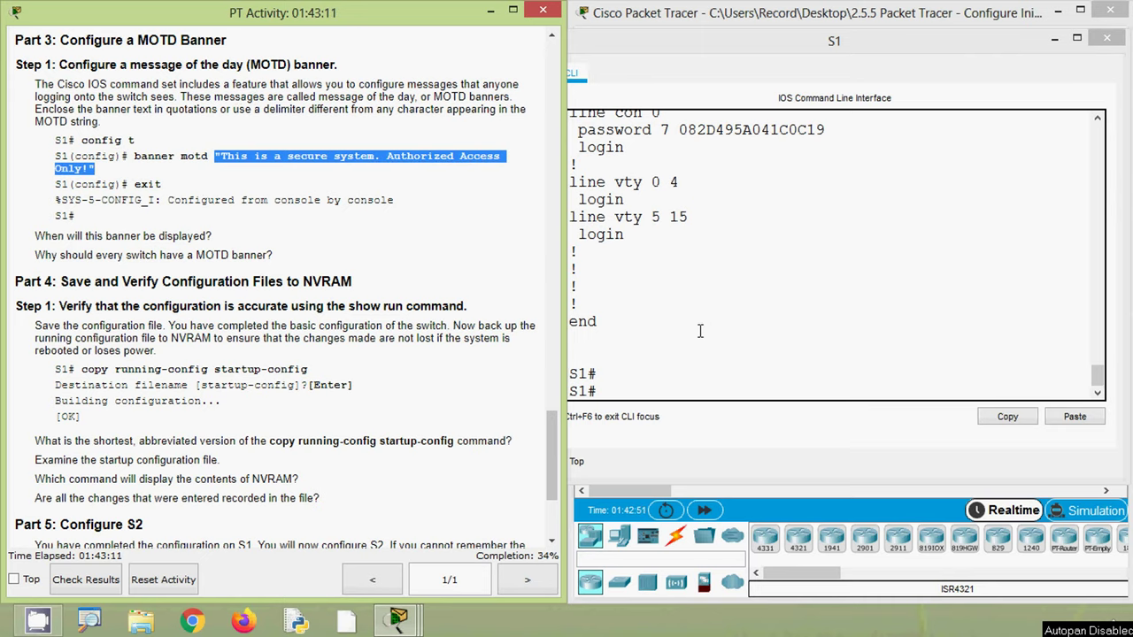
pyautogui.click(684, 352)
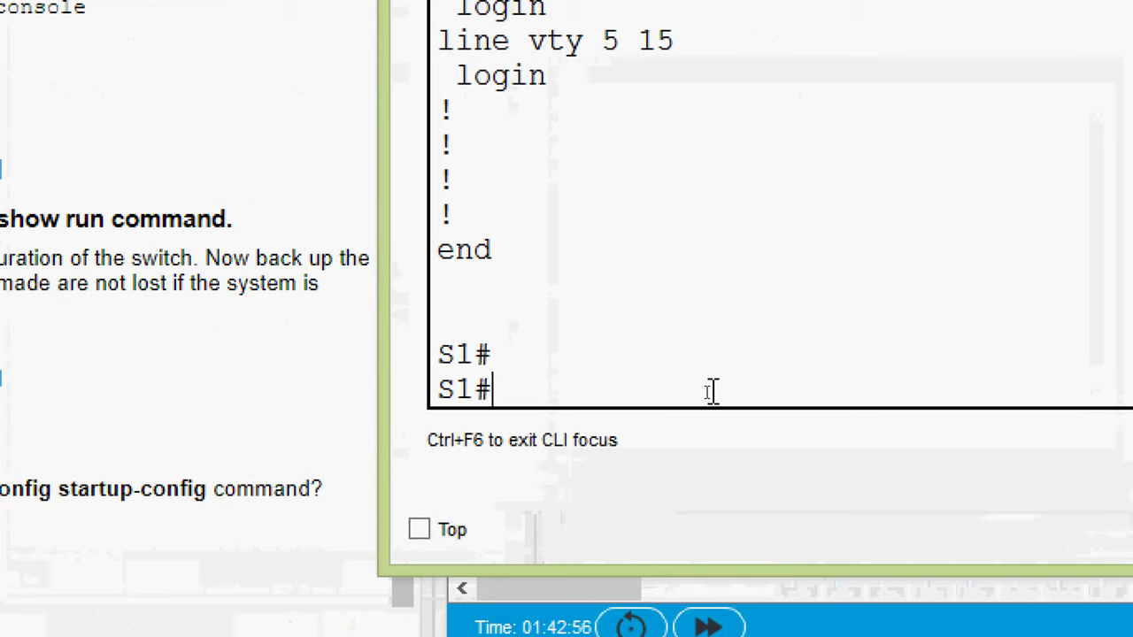
# - Enter global configuration mode on S1 with configure terminal
pyautogui.write('conf')
pyautogui.press('Tab')
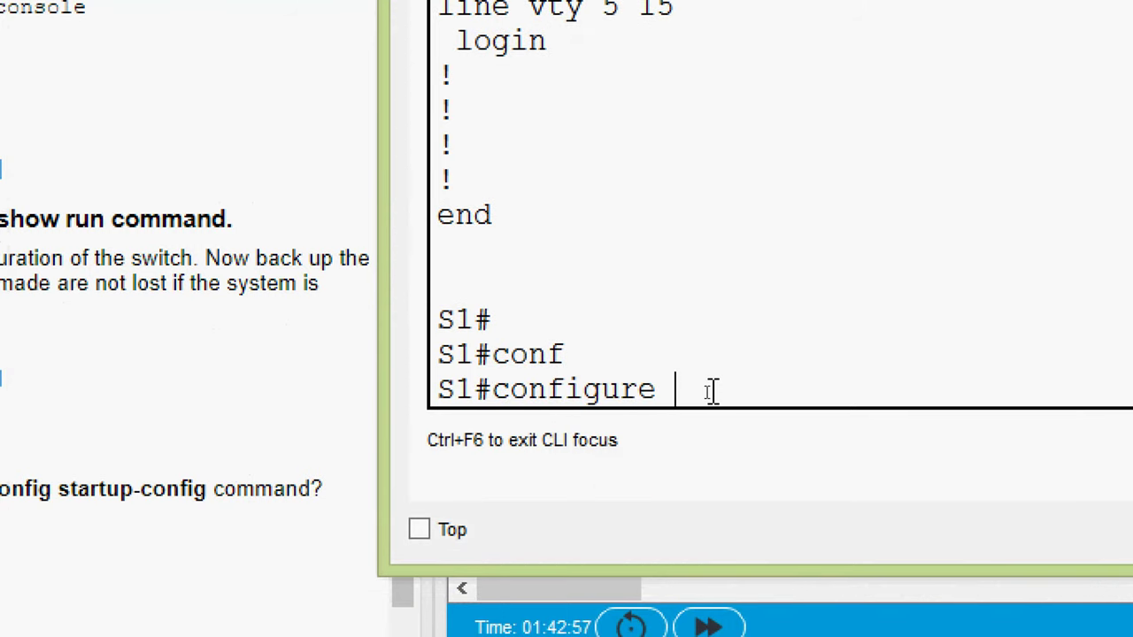
pyautogui.write('t')
pyautogui.press('Tab')
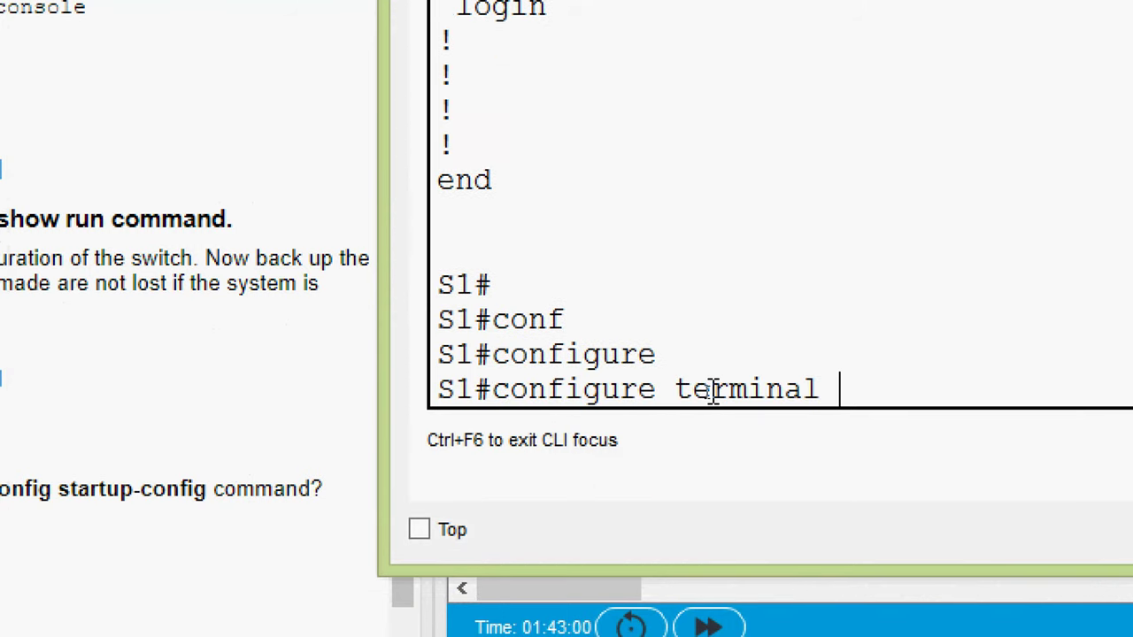
pyautogui.press('Return')
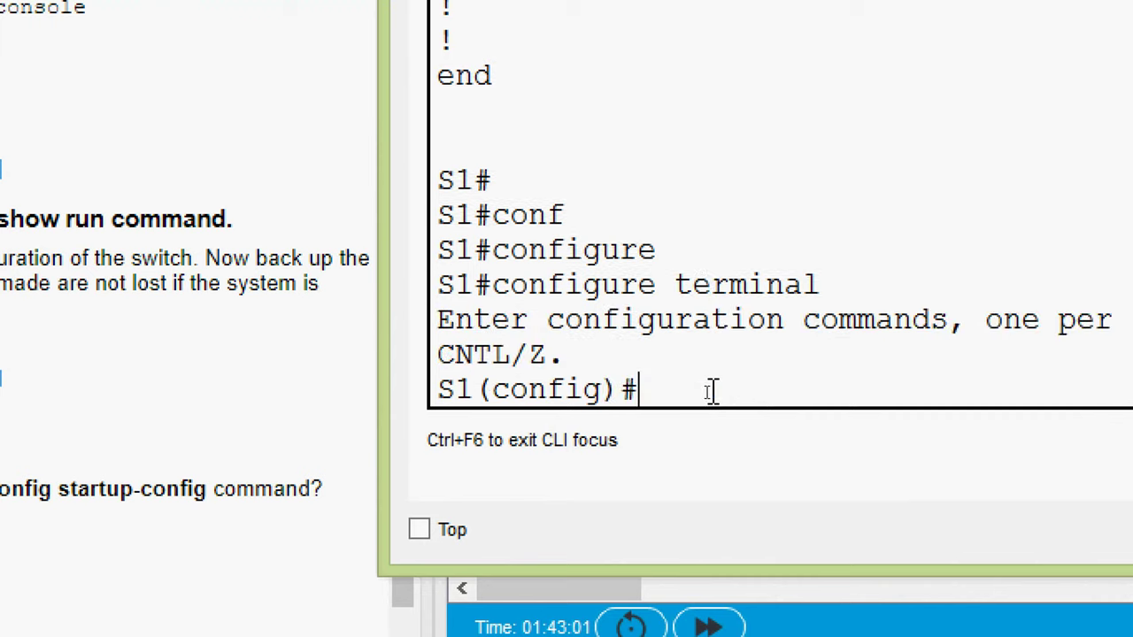
# - Paste the copied banner text after the banner motd command
pyautogui.write('ban')
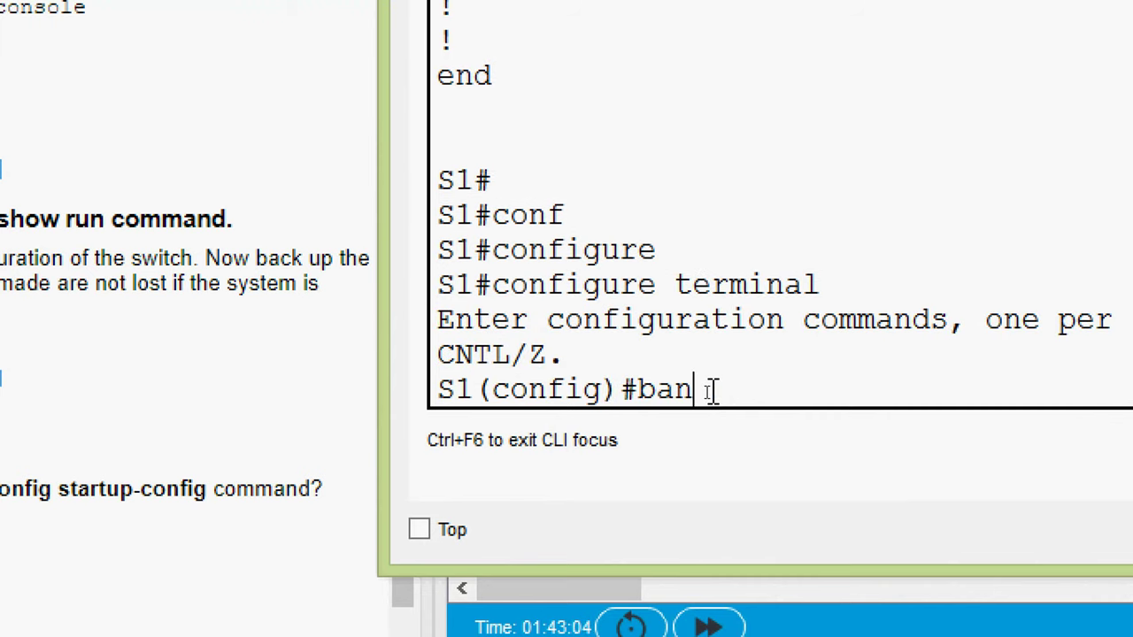
pyautogui.press('Tab')
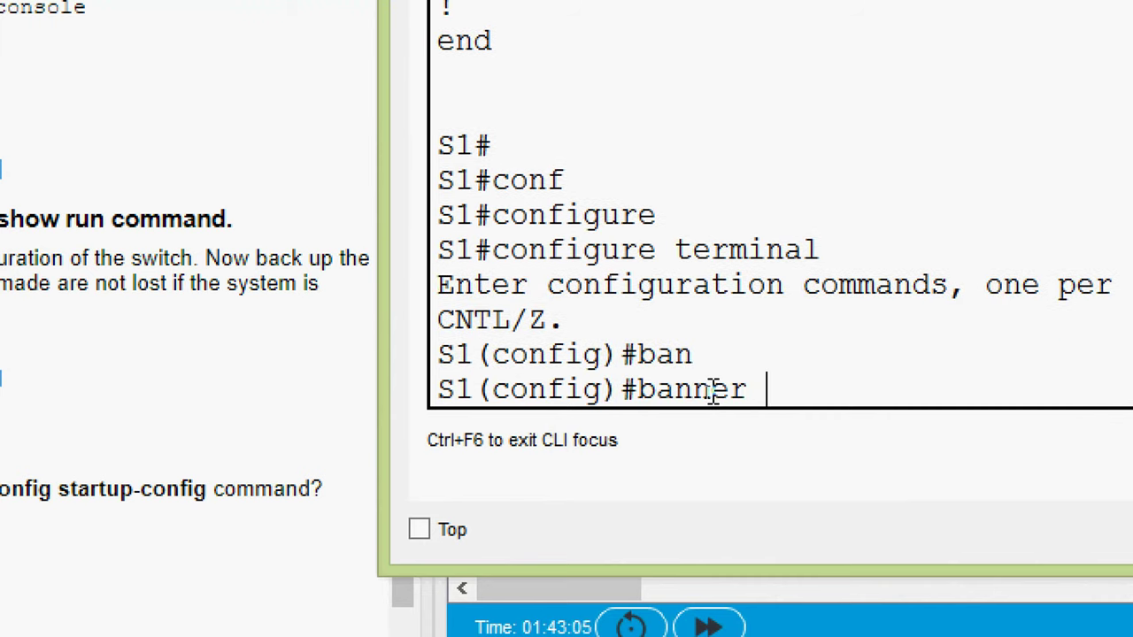
pyautogui.write('mo')
pyautogui.press('Tab')
pyautogui.write('?')
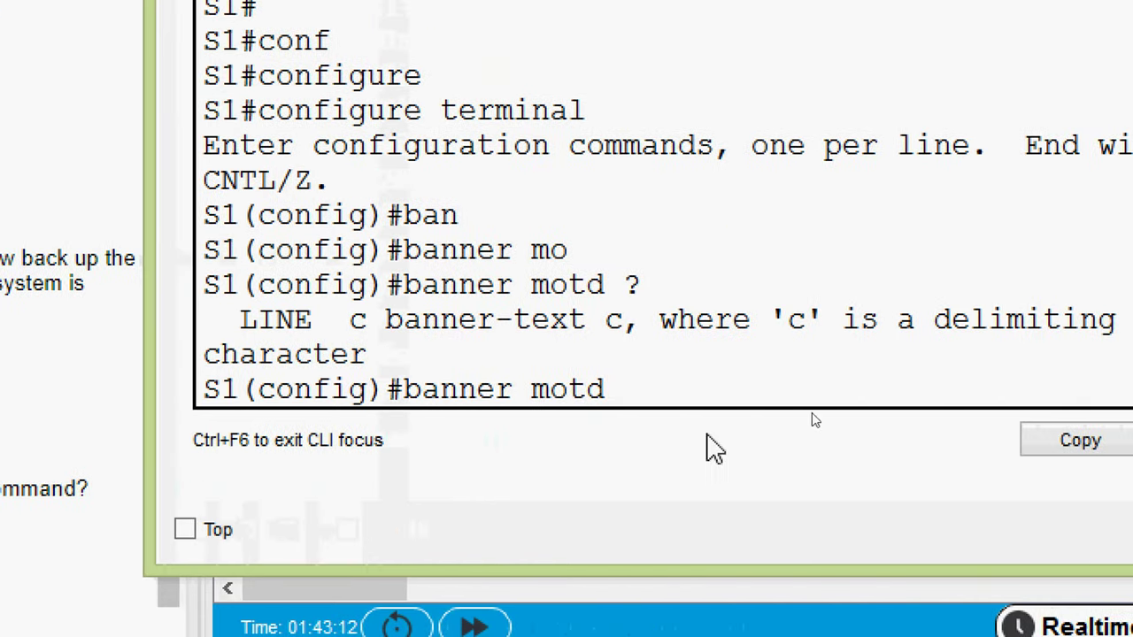
pyautogui.rightClick(656, 388)
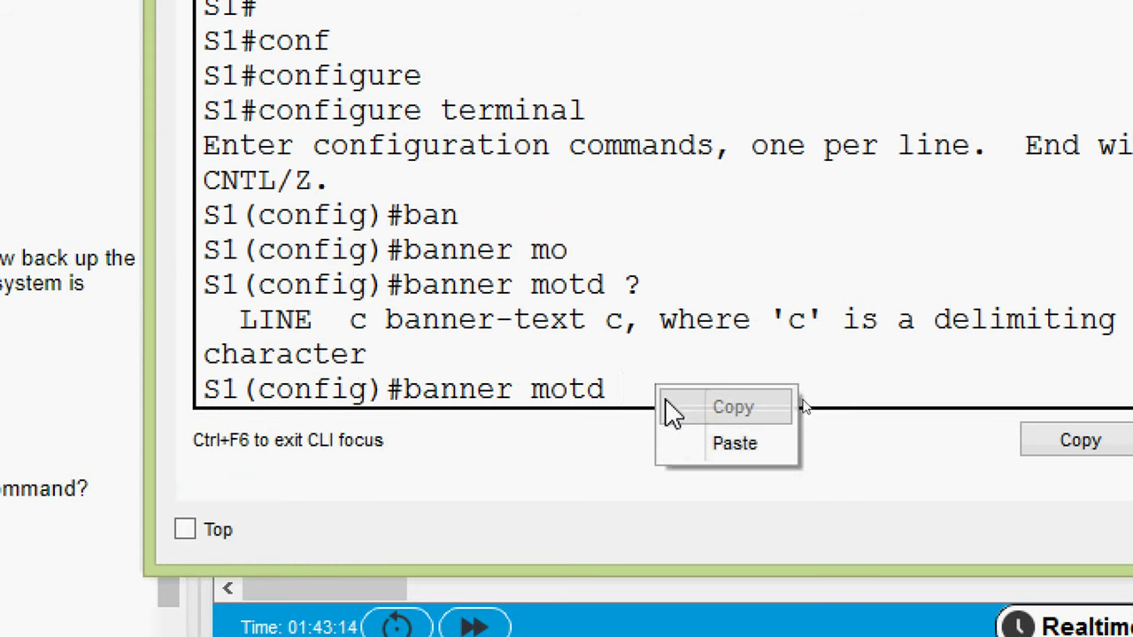
pyautogui.click(678, 442)
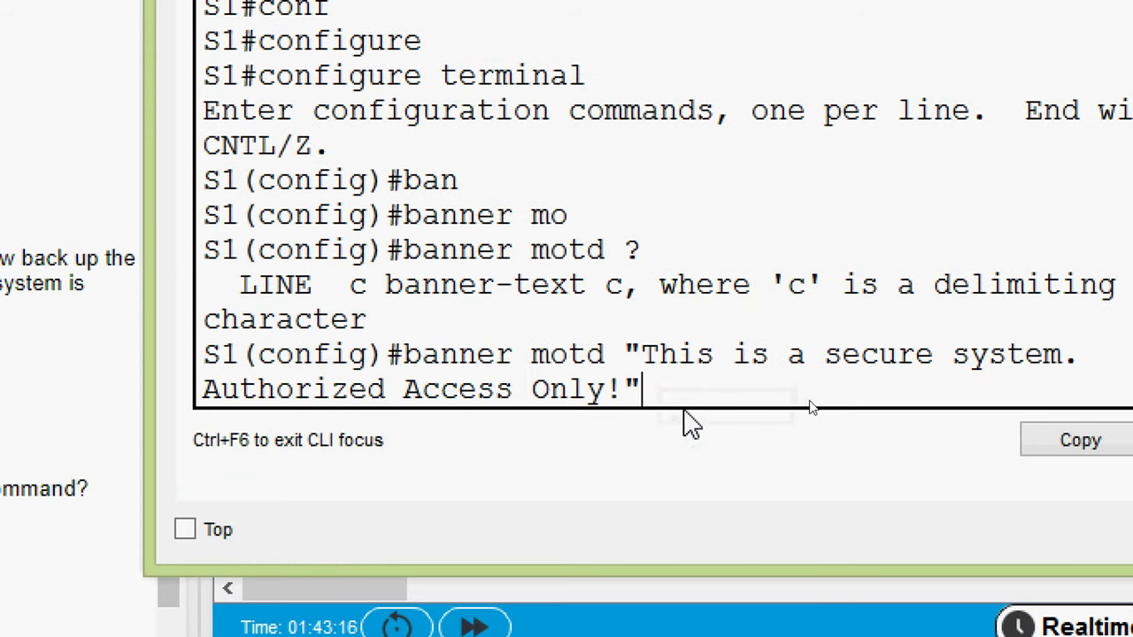
# - Replace both banner quotes with $ delimiters and submit the MOTD banner
pyautogui.doubleClick(639, 354)
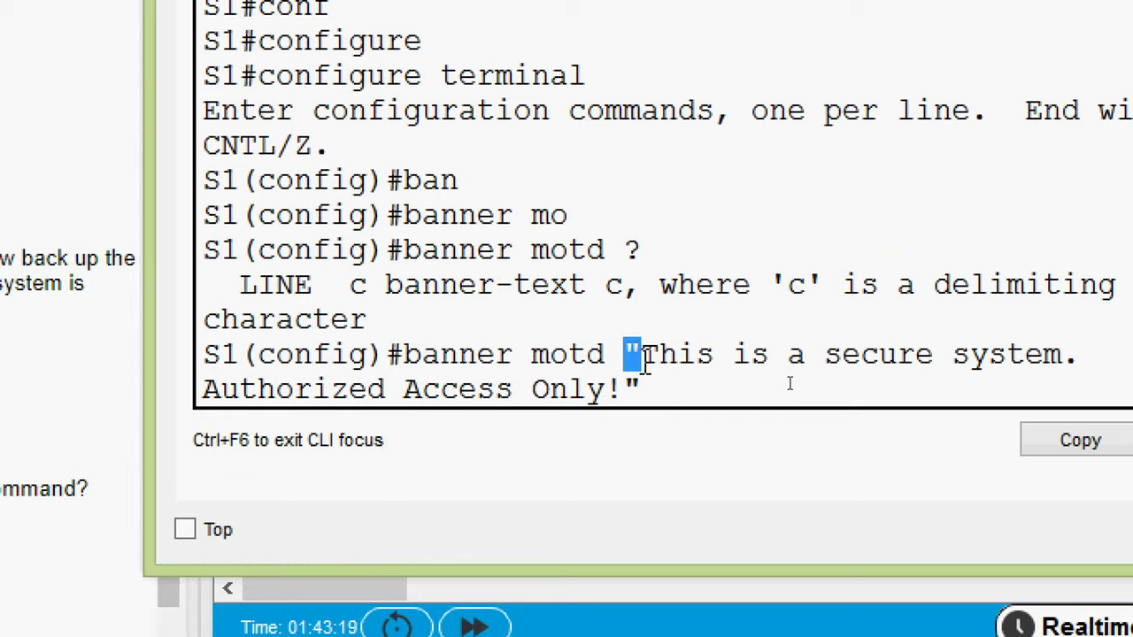
pyautogui.click(643, 356)
pyautogui.press('BackSpace')
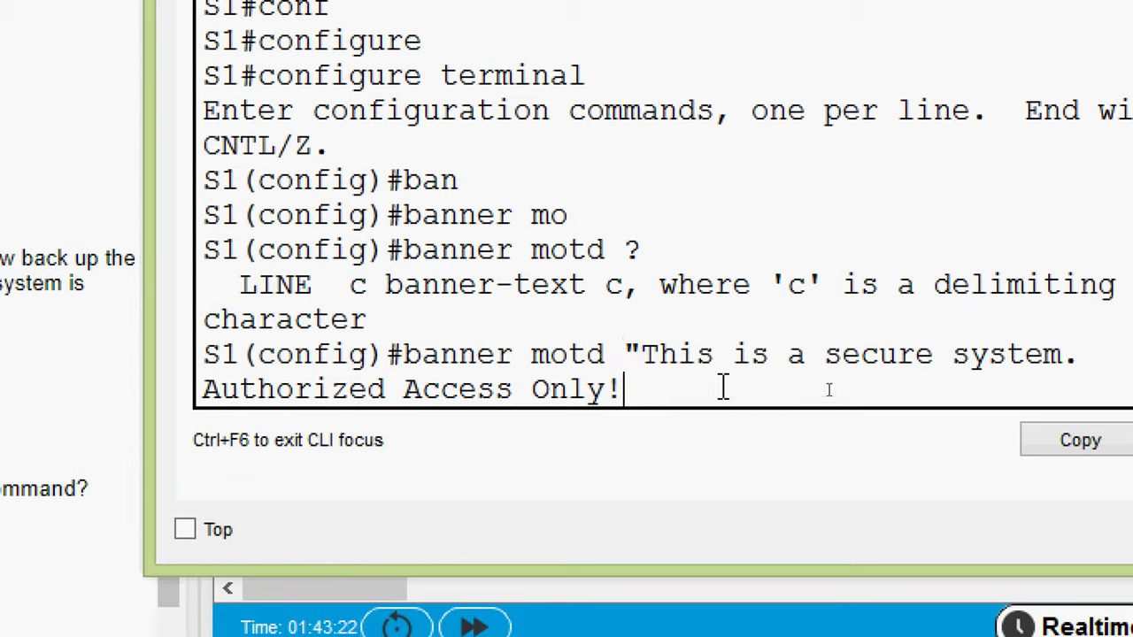
pyautogui.write('$')
pyautogui.press('Left')
pyautogui.press('Left')
pyautogui.press('Left')
pyautogui.press('Left')
pyautogui.press('Left')
pyautogui.press('Left')
pyautogui.press('Left')
pyautogui.press('Left')
pyautogui.press('Left')
pyautogui.press('Left')
pyautogui.press('Left')
pyautogui.press('Left')
pyautogui.press('Left')
pyautogui.press('Left')
pyautogui.press('Left')
pyautogui.press('Left')
pyautogui.press('Left')
pyautogui.press('Left')
pyautogui.press('Left')
pyautogui.press('Left')
pyautogui.press('Left')
pyautogui.press('Left')
pyautogui.press('Left')
pyautogui.press('BackSpace')
pyautogui.write('$')
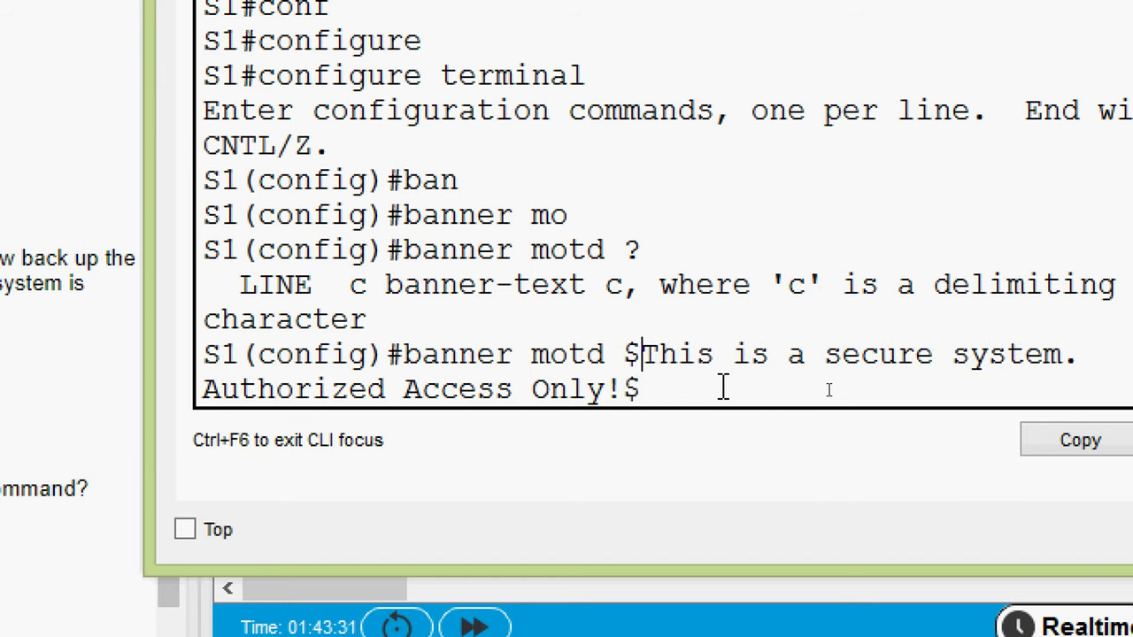
pyautogui.press('Return')
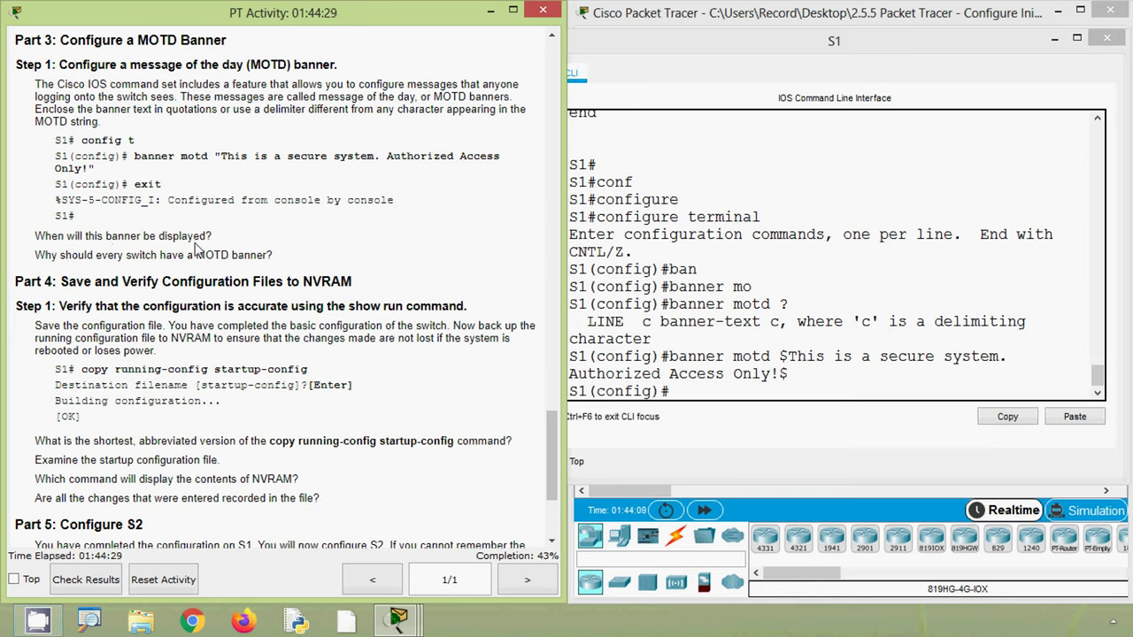
# - Exit configuration mode and the S1 console session, then start a new login
pyautogui.click(636, 373)
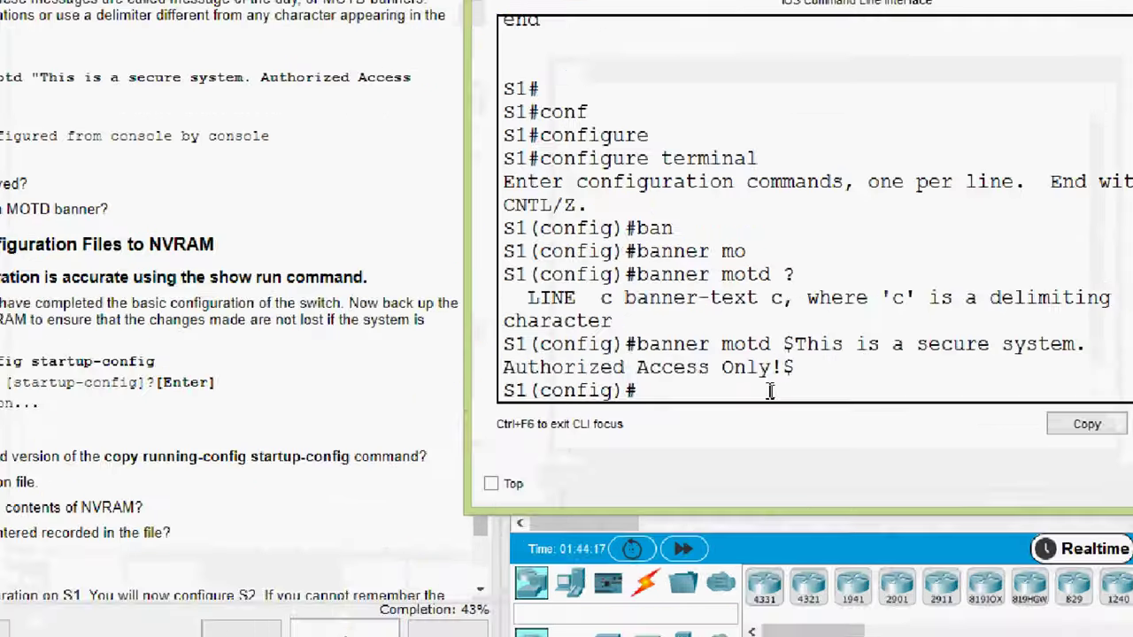
pyautogui.write('exit')
pyautogui.press('Return')
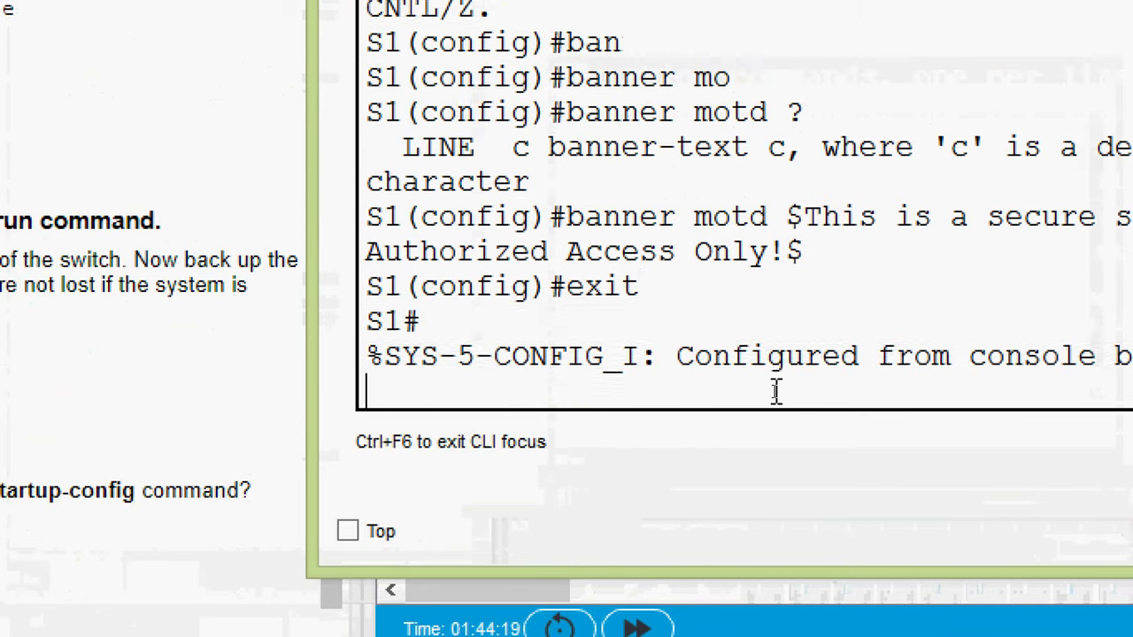
pyautogui.write('exit')
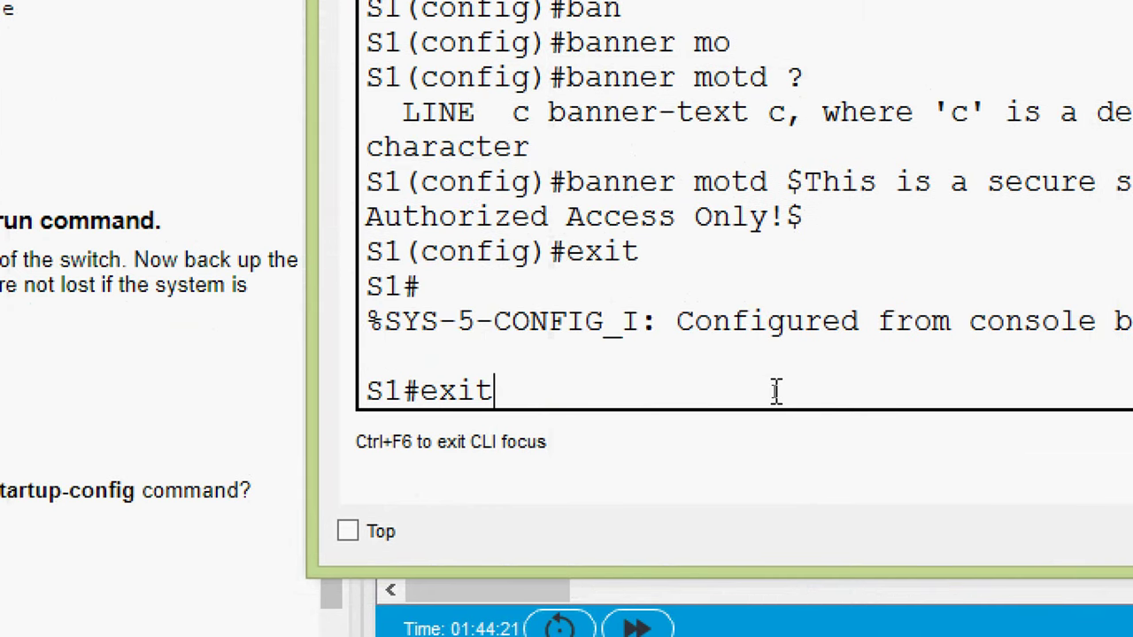
pyautogui.press('Return')
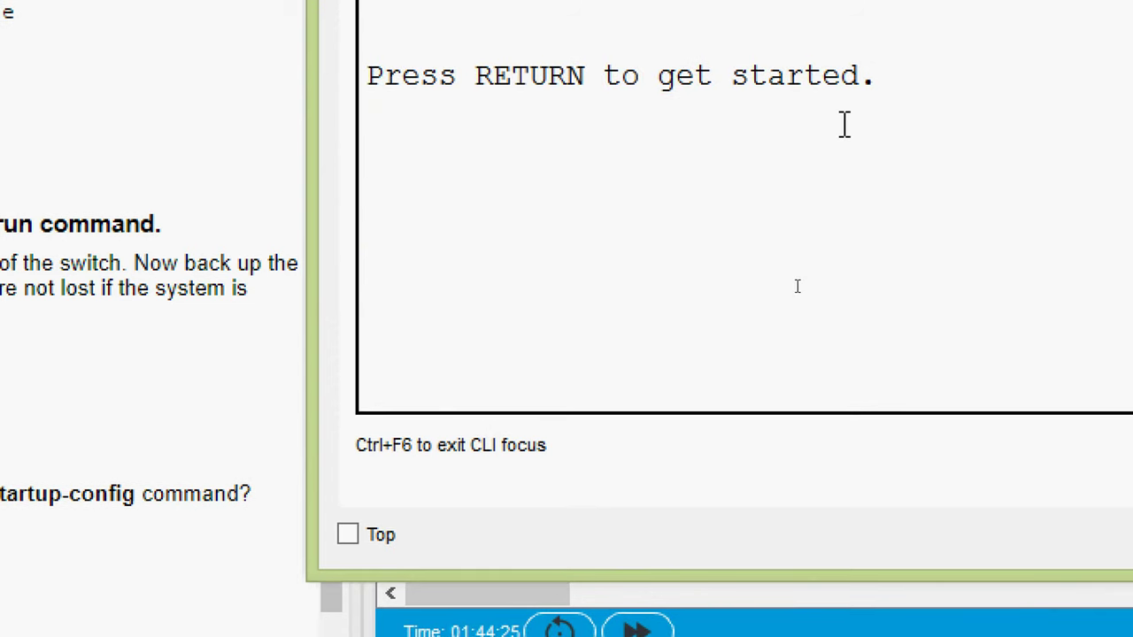
pyautogui.press('Return')
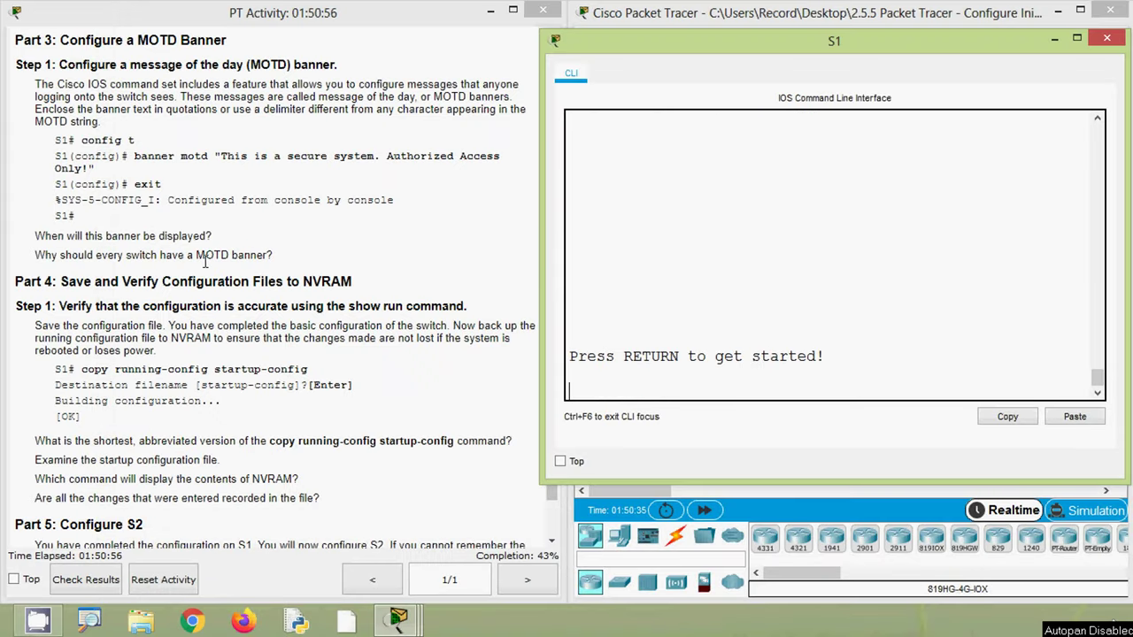
# - Review Part 4 on copying running-config to startup-config in NVRAM
pyautogui.click(277, 262)
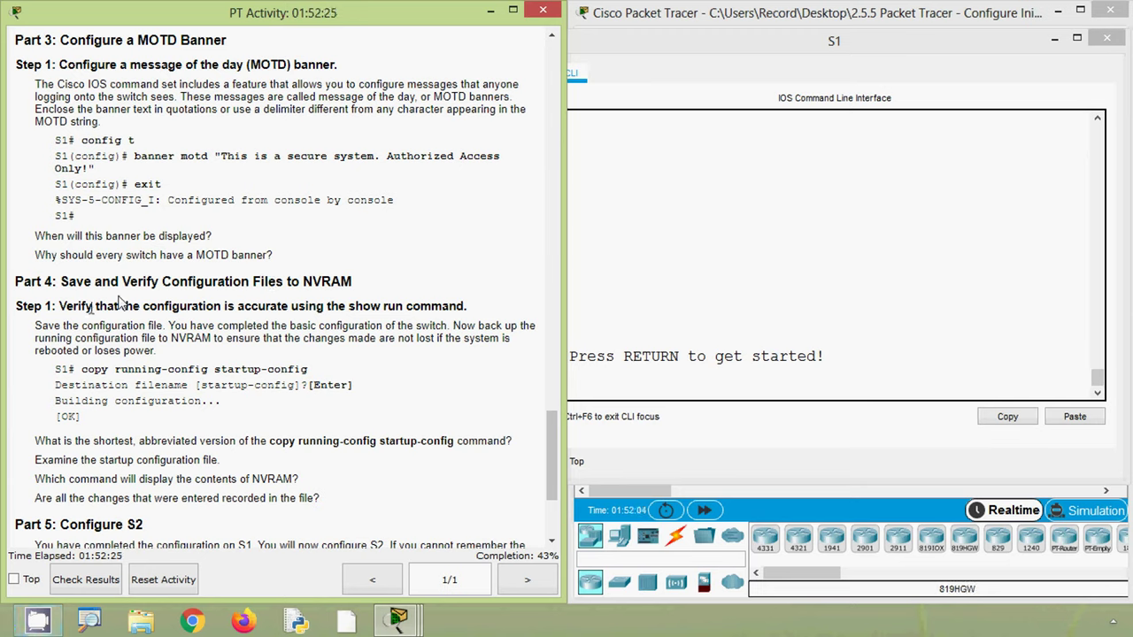
pyautogui.doubleClick(318, 281)
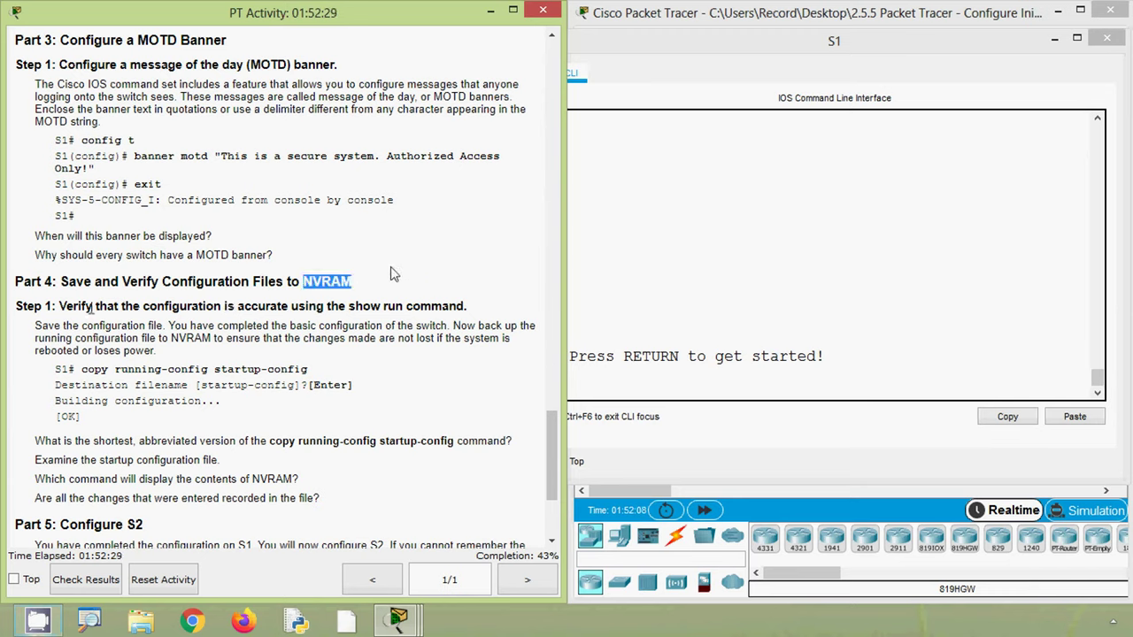
pyautogui.click(394, 298)
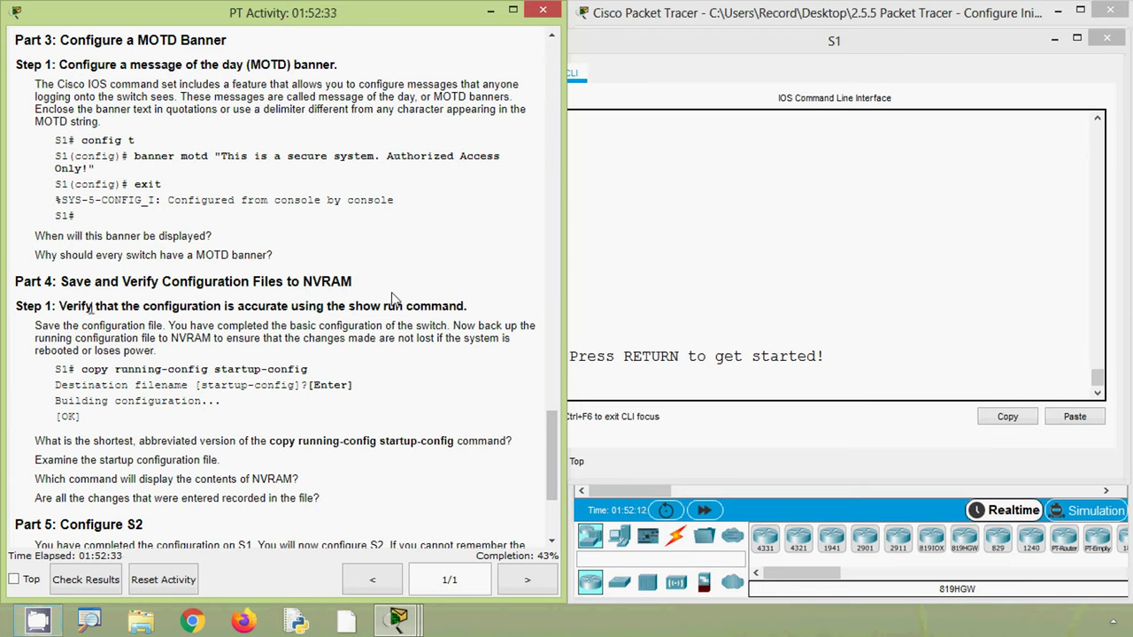
pyautogui.moveTo(301, 283); pyautogui.dragTo(376, 284)
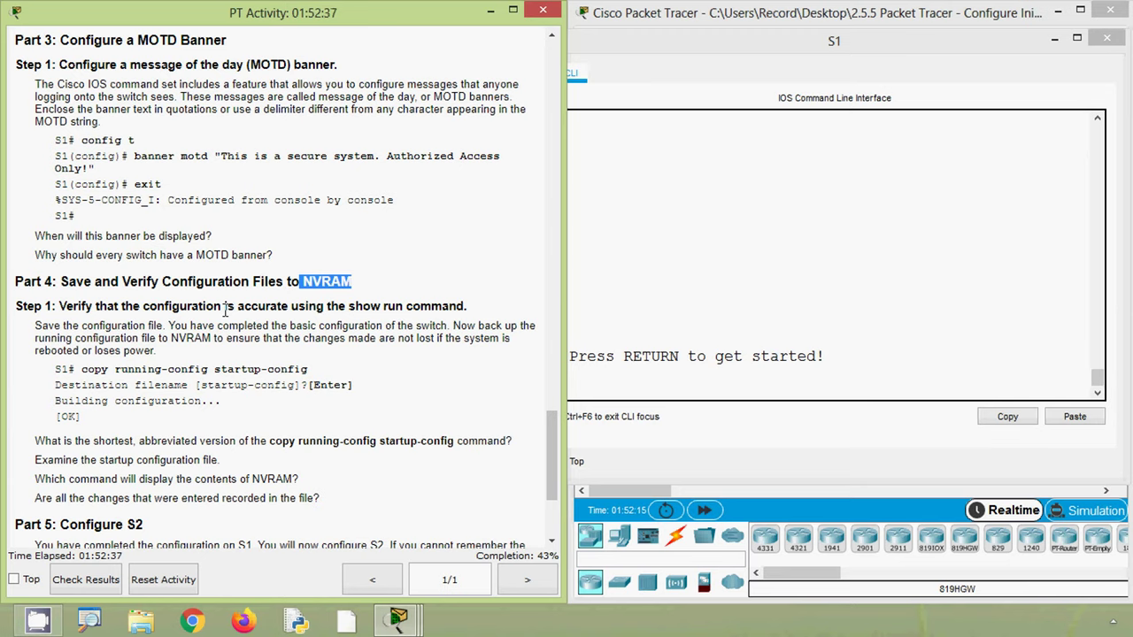
pyautogui.click(423, 322)
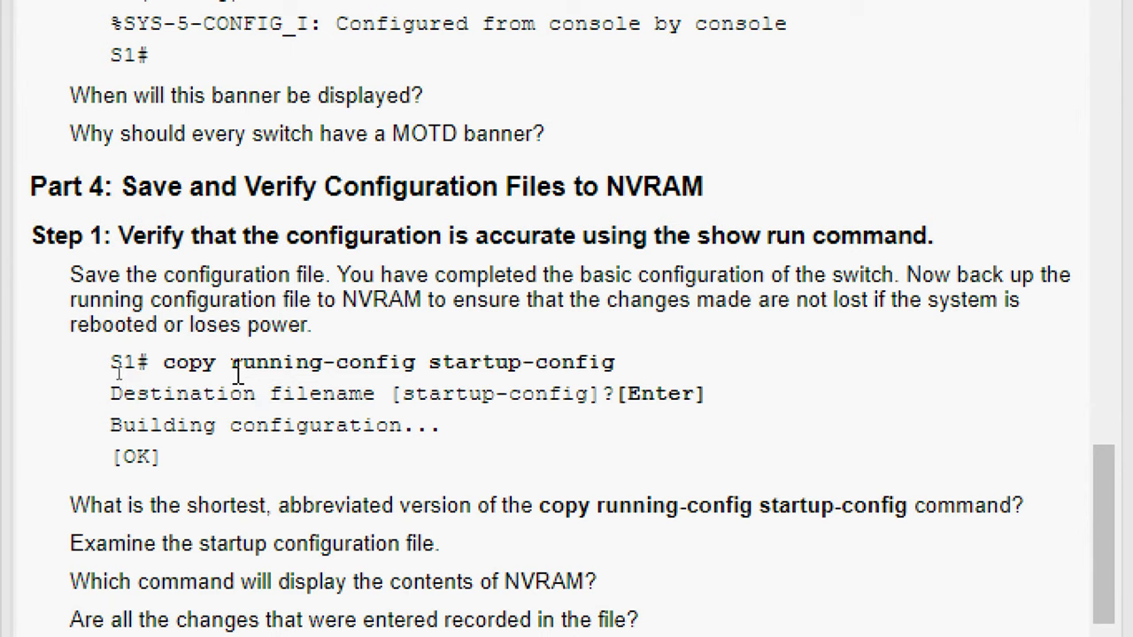
pyautogui.moveTo(230, 365); pyautogui.dragTo(619, 367)
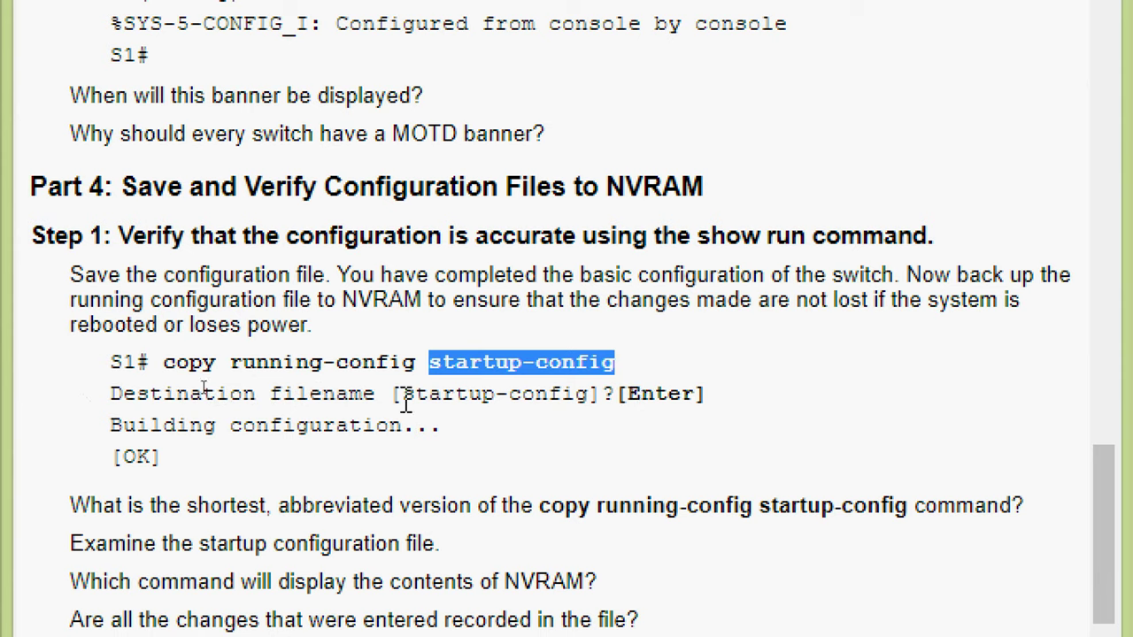
pyautogui.moveTo(403, 396); pyautogui.dragTo(588, 396)
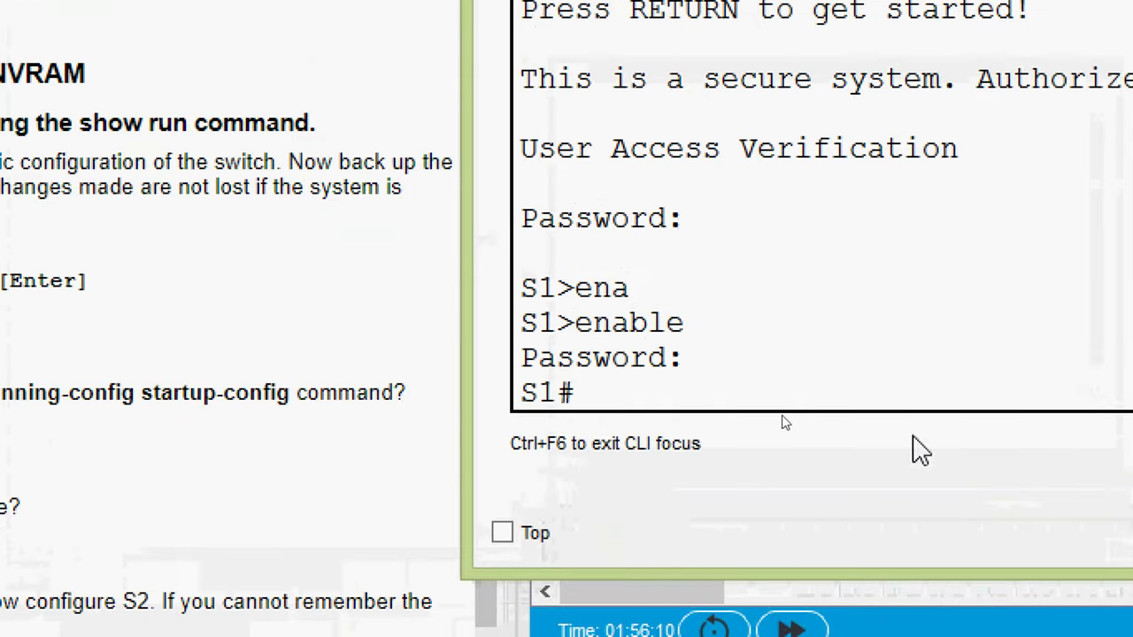
# - Save S1 with copy running-config startup-config, accepting the default filename
pyautogui.write('cop')
pyautogui.press('Tab')
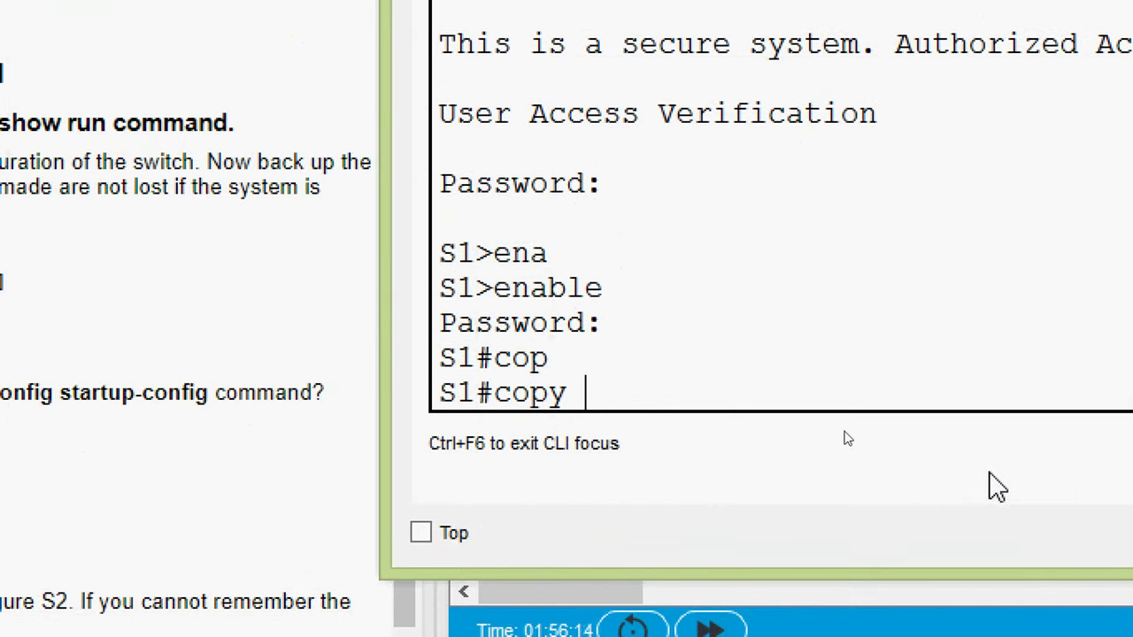
pyautogui.write('ru')
pyautogui.press('Tab')
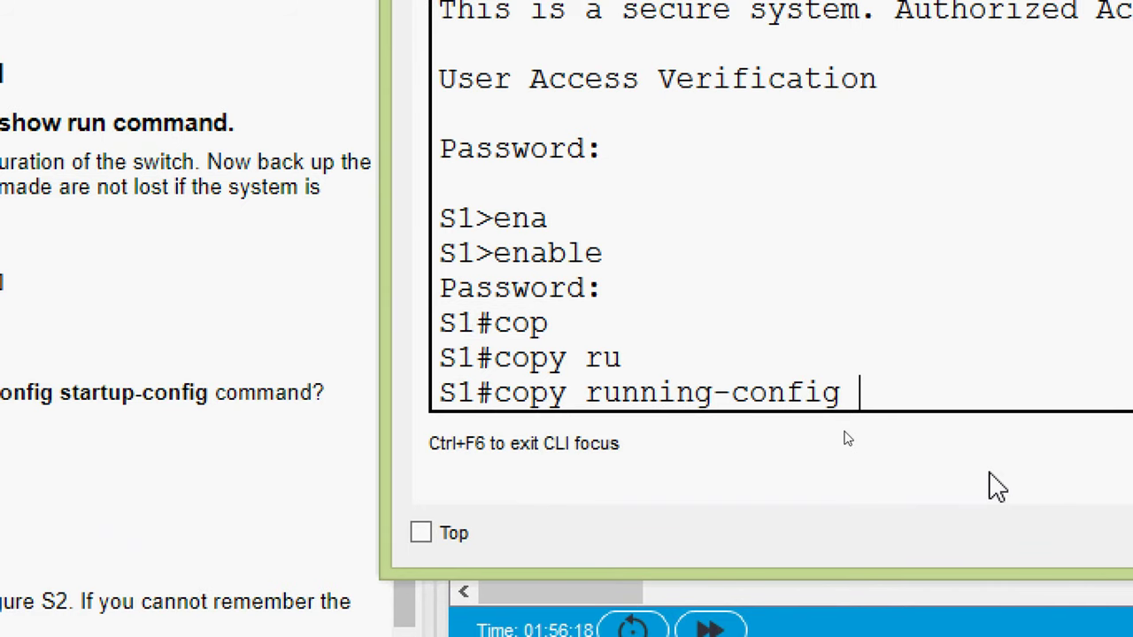
pyautogui.write('sta')
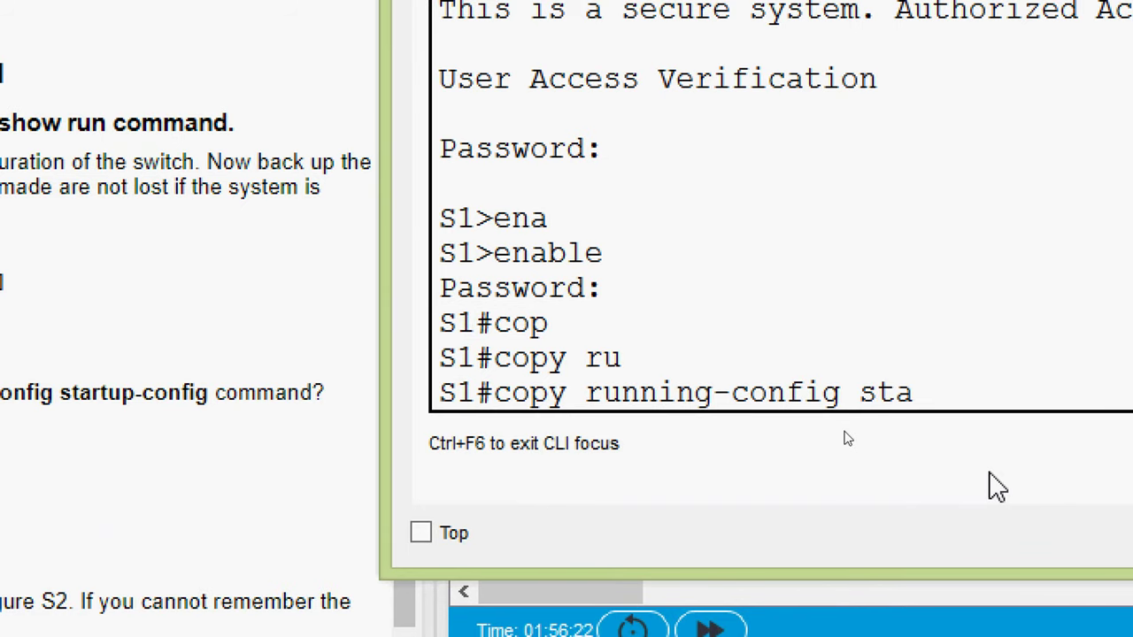
pyautogui.press('Tab')
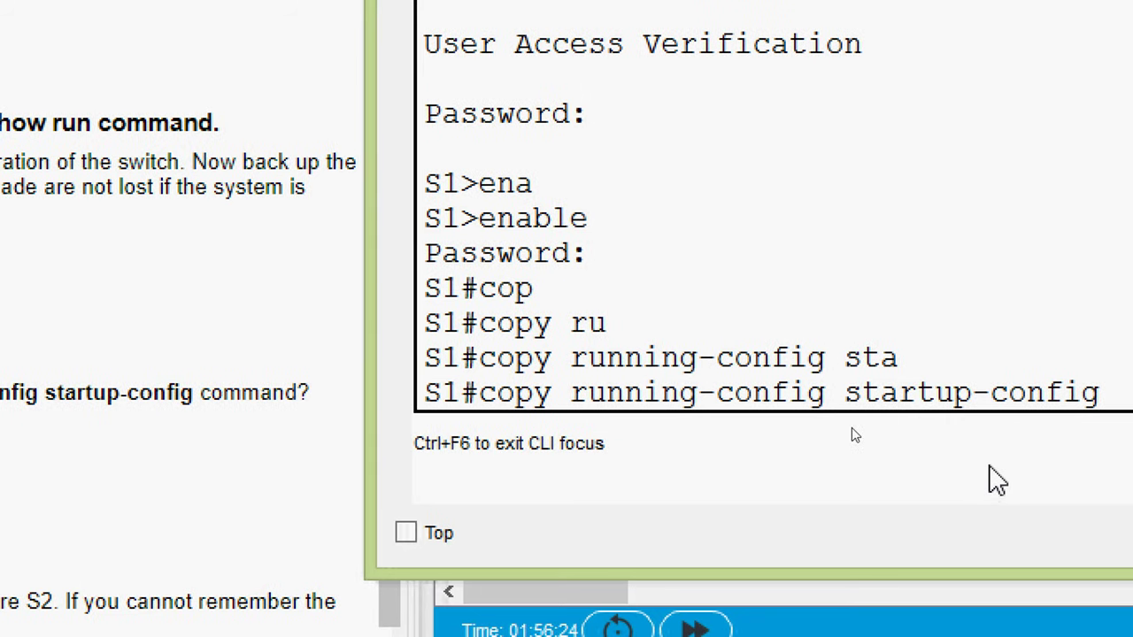
pyautogui.press('Return')
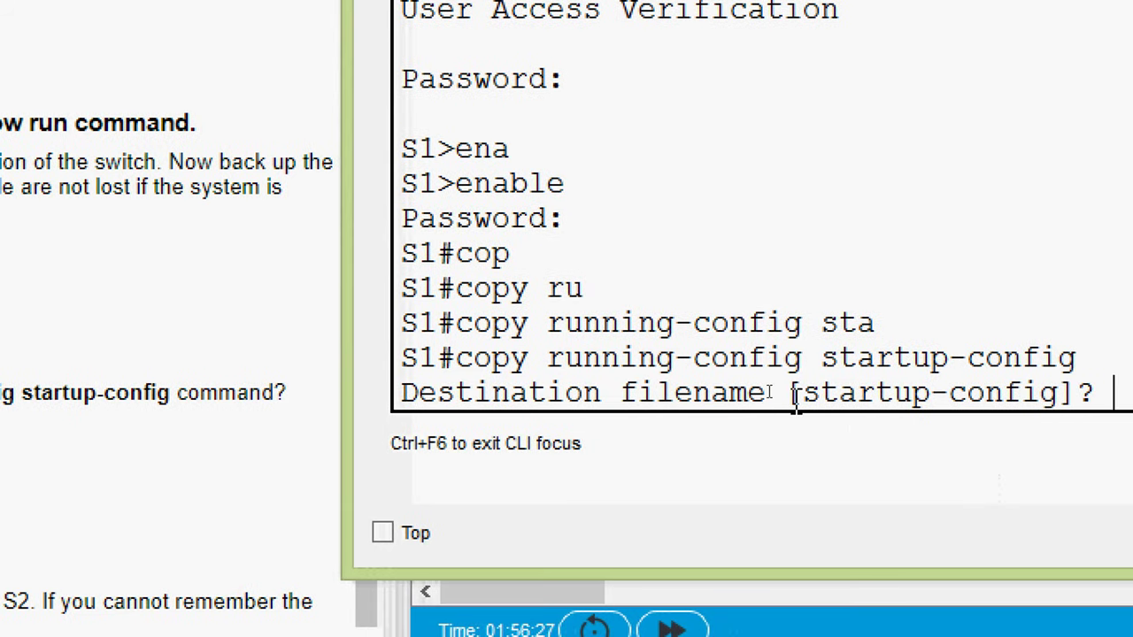
pyautogui.moveTo(801, 394); pyautogui.dragTo(1067, 402)
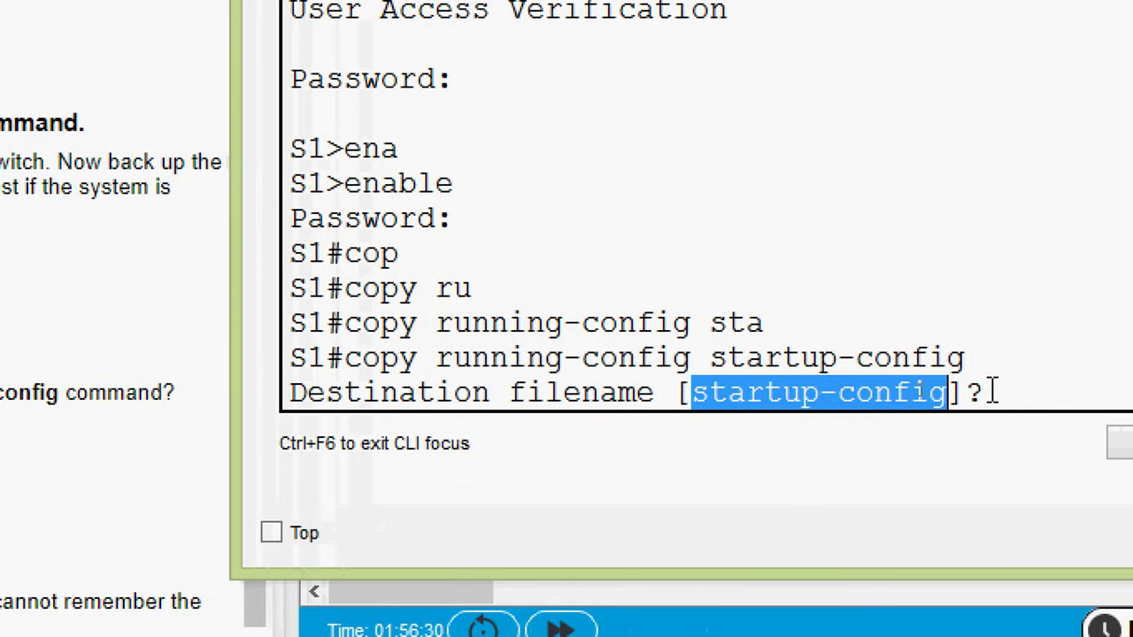
pyautogui.click(1031, 390)
pyautogui.press('Return')
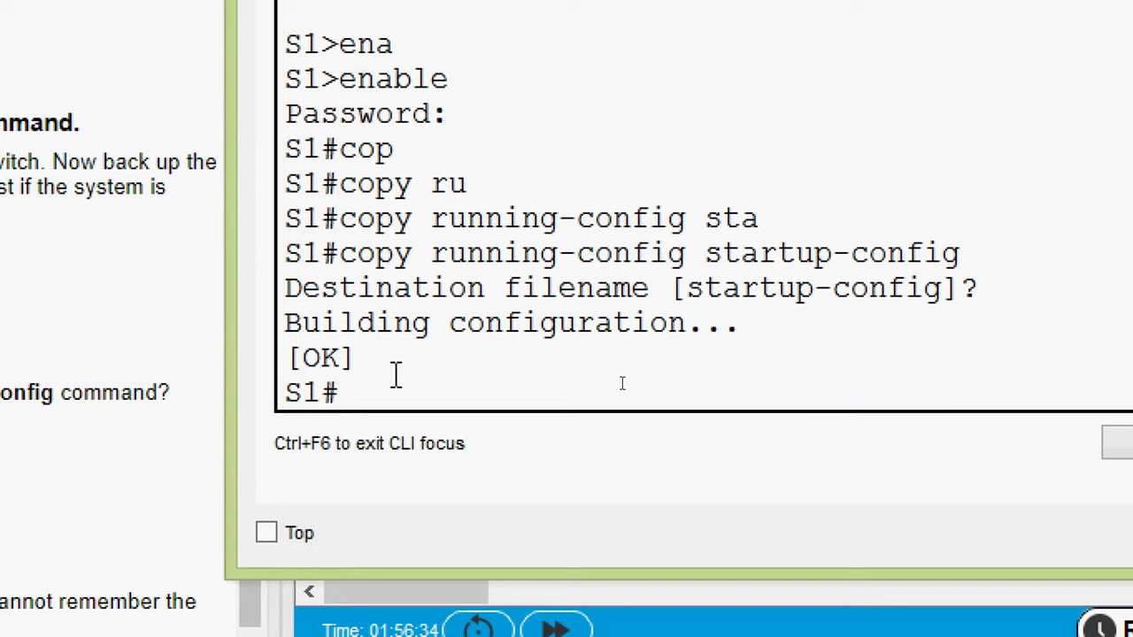
pyautogui.moveTo(341, 361); pyautogui.dragTo(297, 358)
pyautogui.click(378, 393)
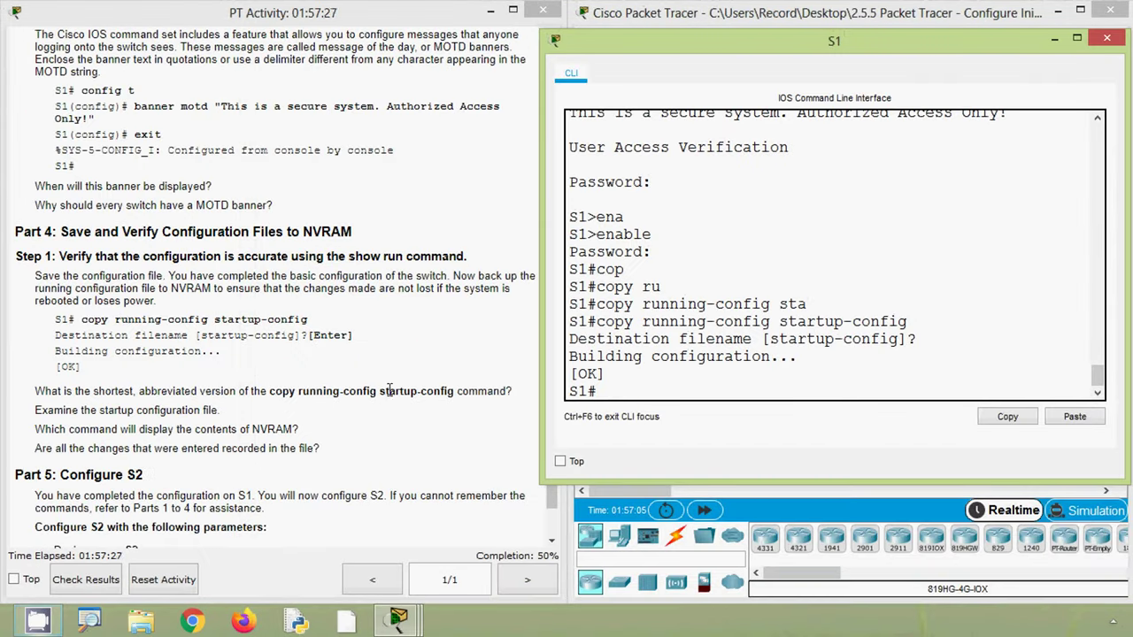
# - Explore the ? help and save again with the abbreviated command cop r st
pyautogui.click(207, 370)
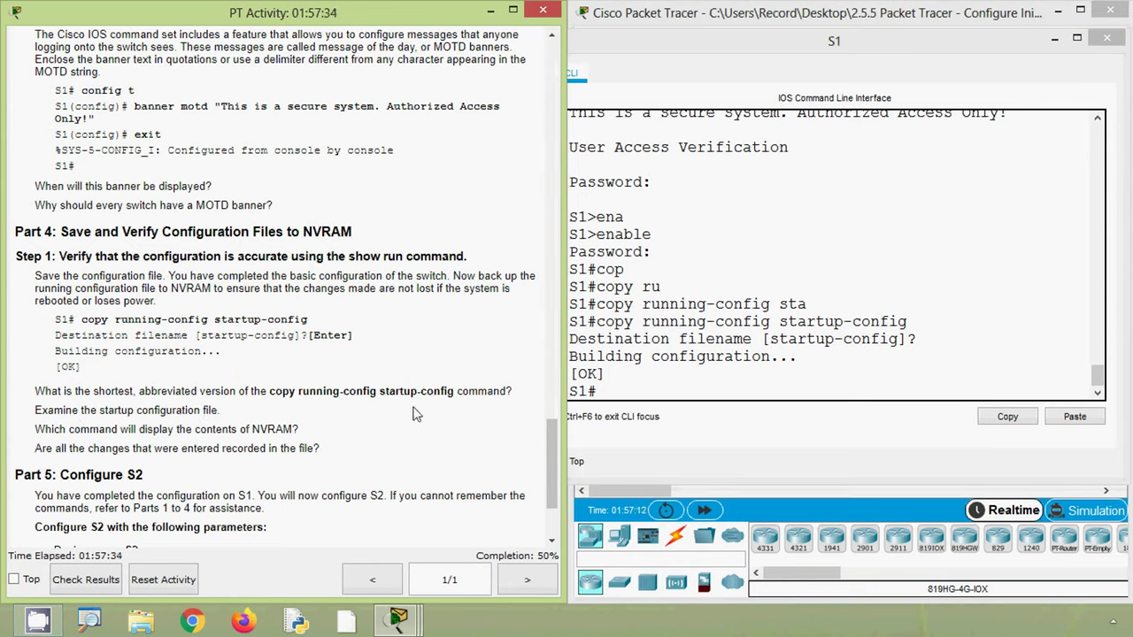
pyautogui.click(630, 394)
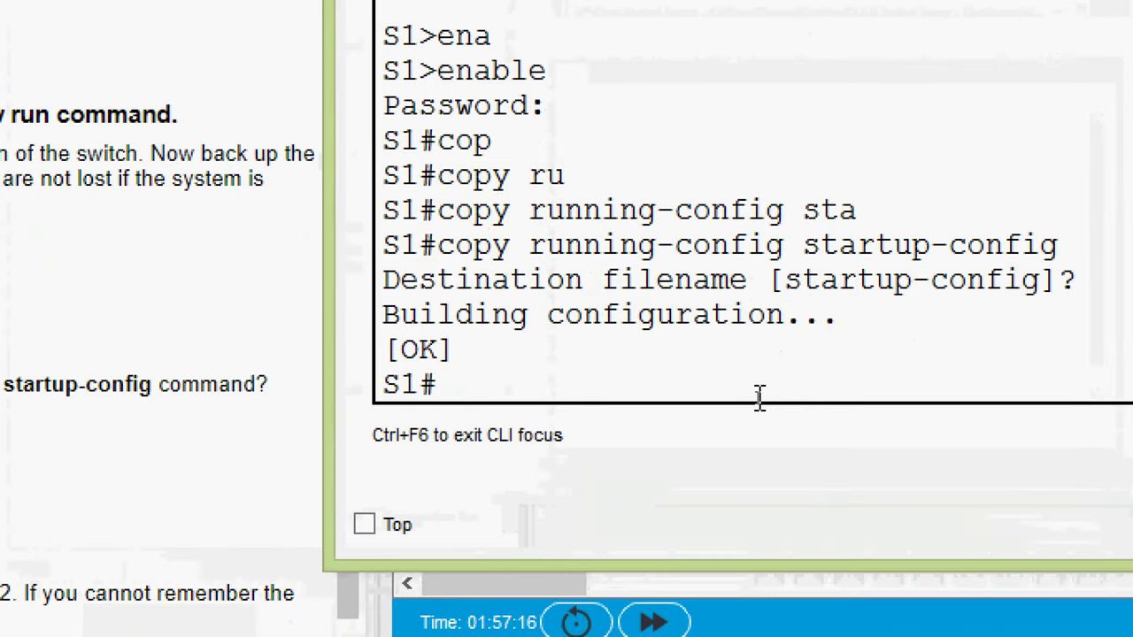
pyautogui.write('c?')
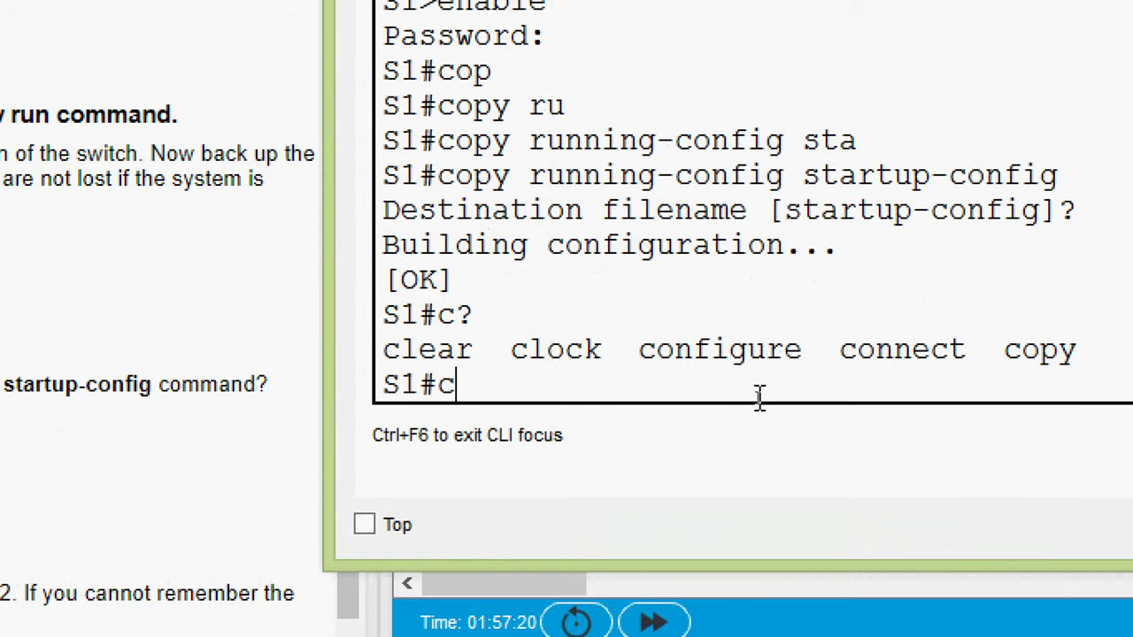
pyautogui.write('op?')
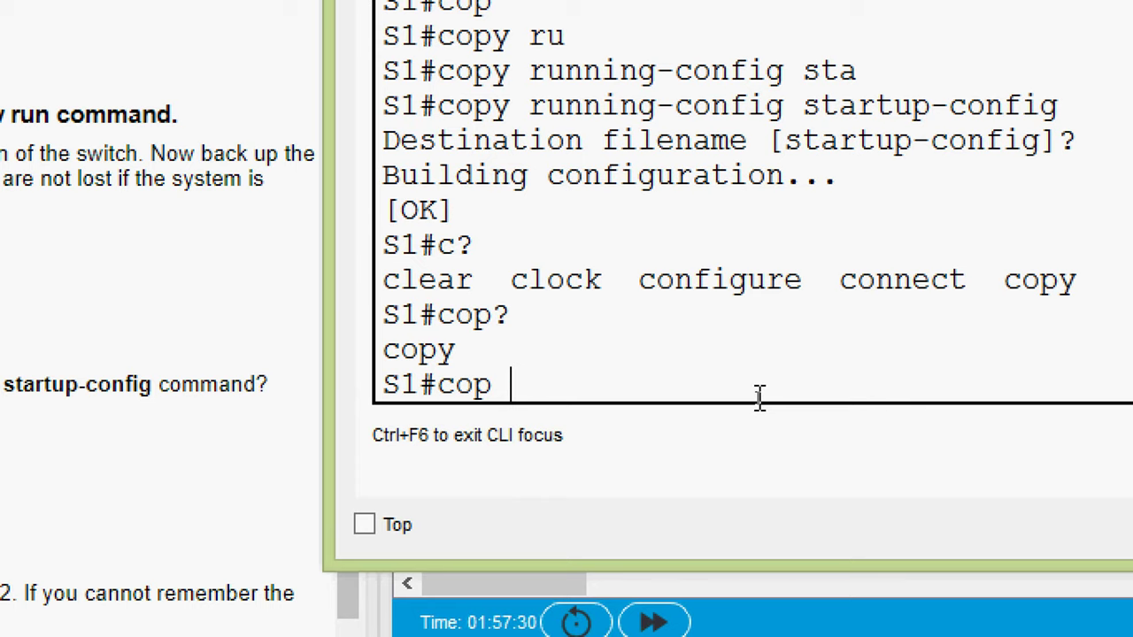
pyautogui.write(' r?')
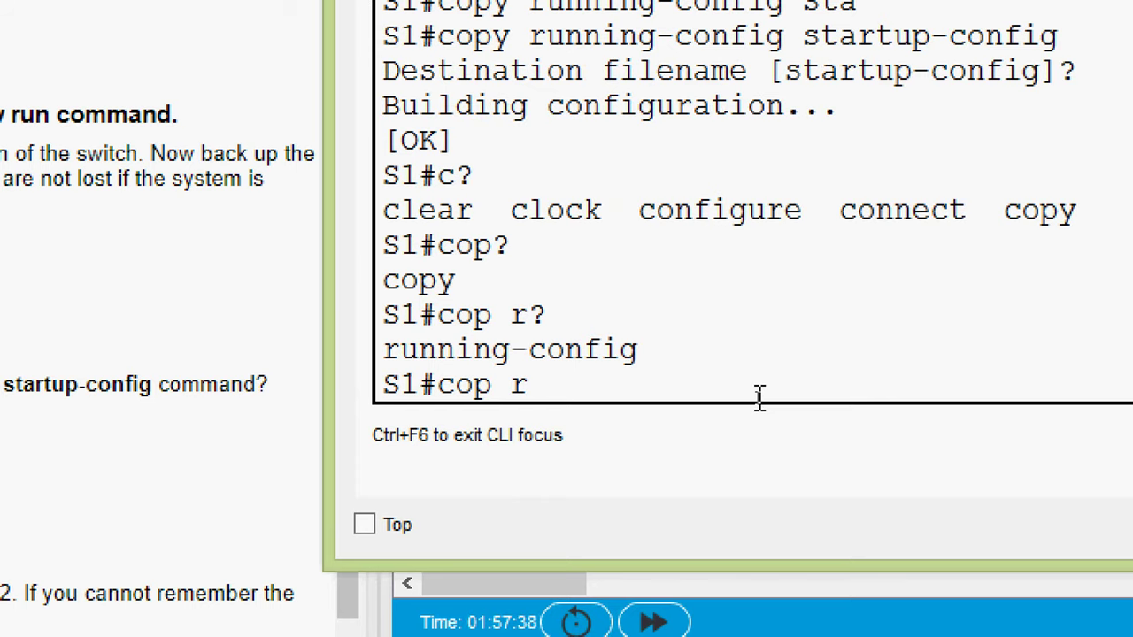
pyautogui.write('s?')
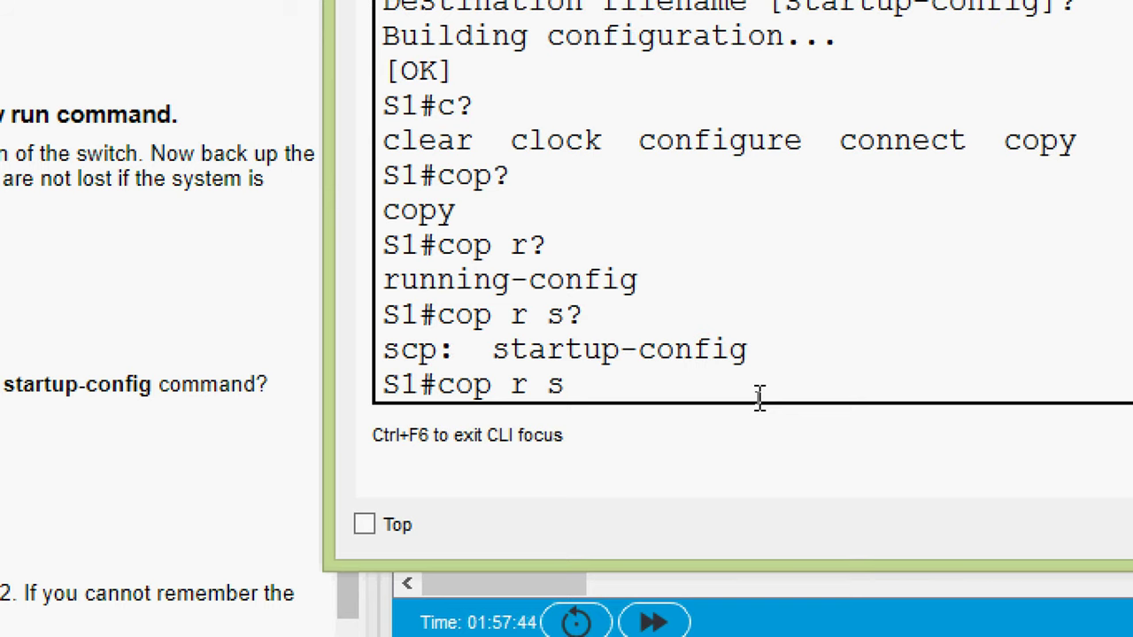
pyautogui.write('t?')
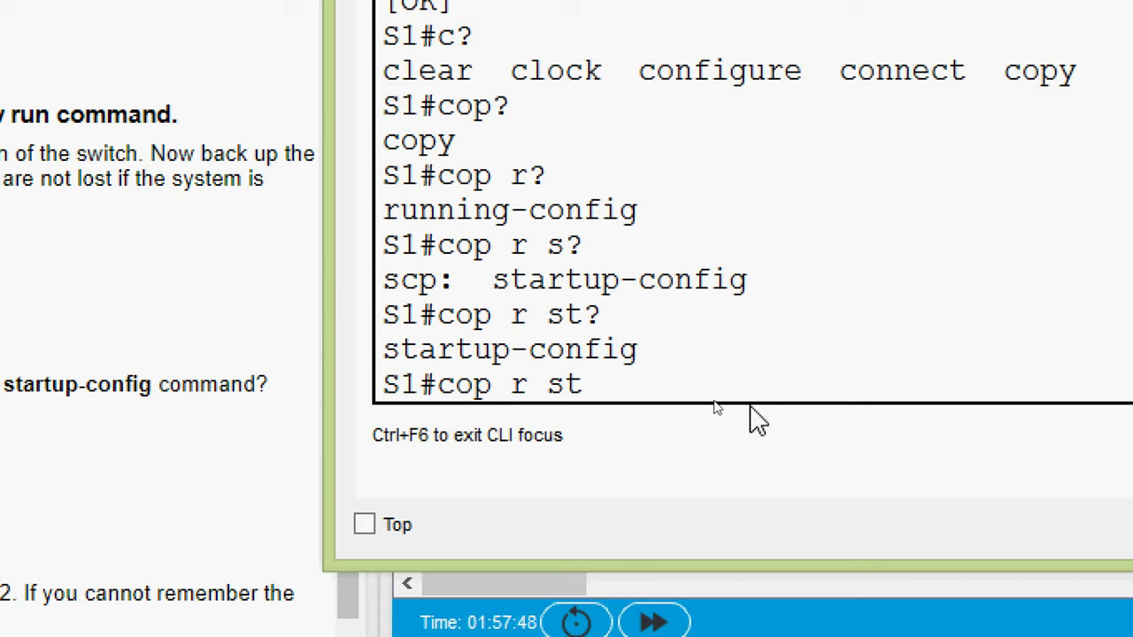
pyautogui.moveTo(557, 394); pyautogui.dragTo(596, 387)
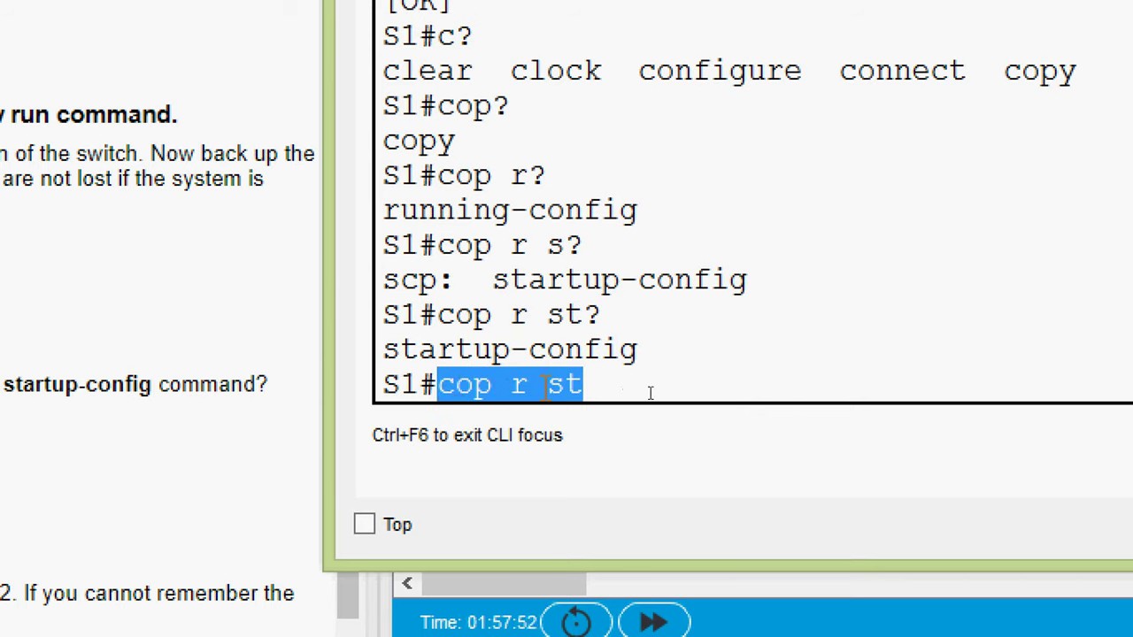
pyautogui.click(615, 387)
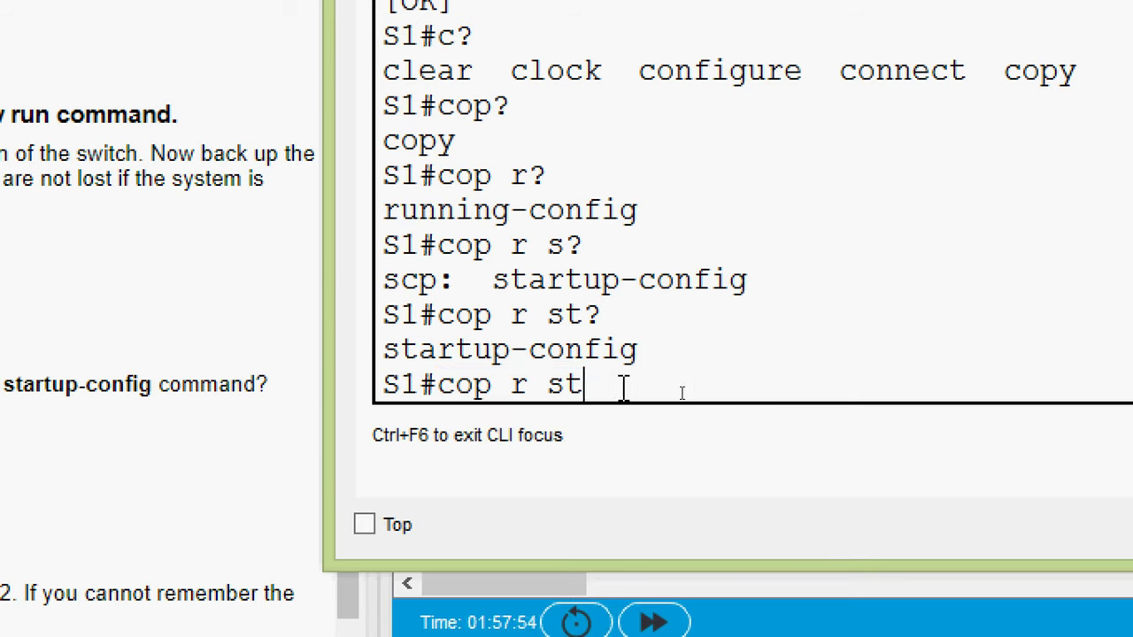
pyautogui.moveTo(622, 387); pyautogui.dragTo(597, 386)
pyautogui.click(592, 387)
pyautogui.moveTo(591, 383); pyautogui.dragTo(436, 397)
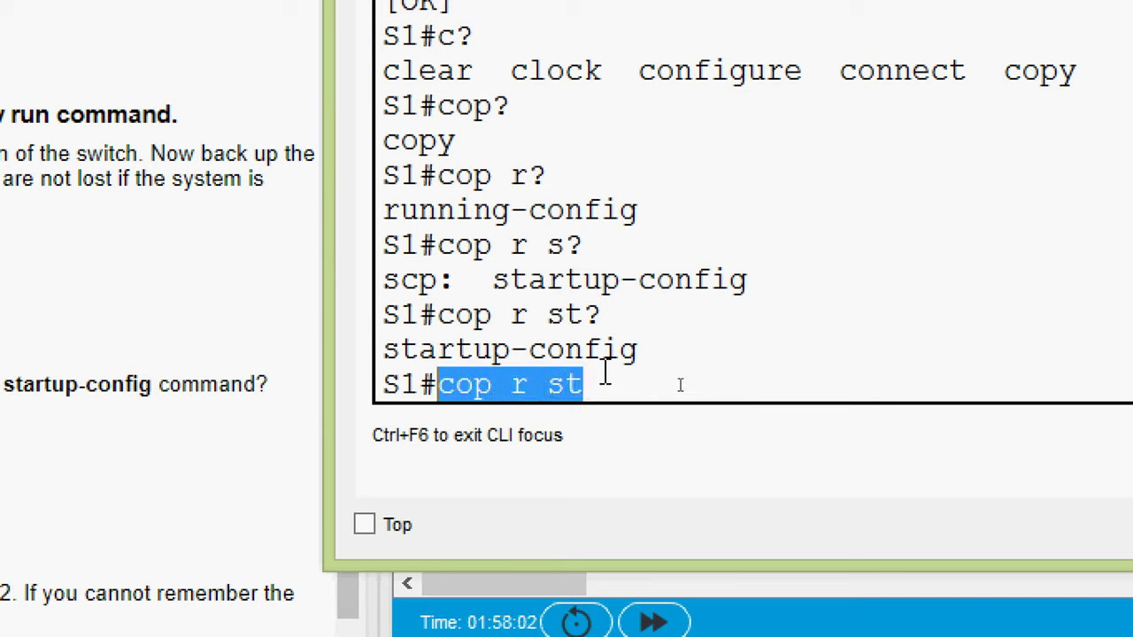
pyautogui.click(603, 377)
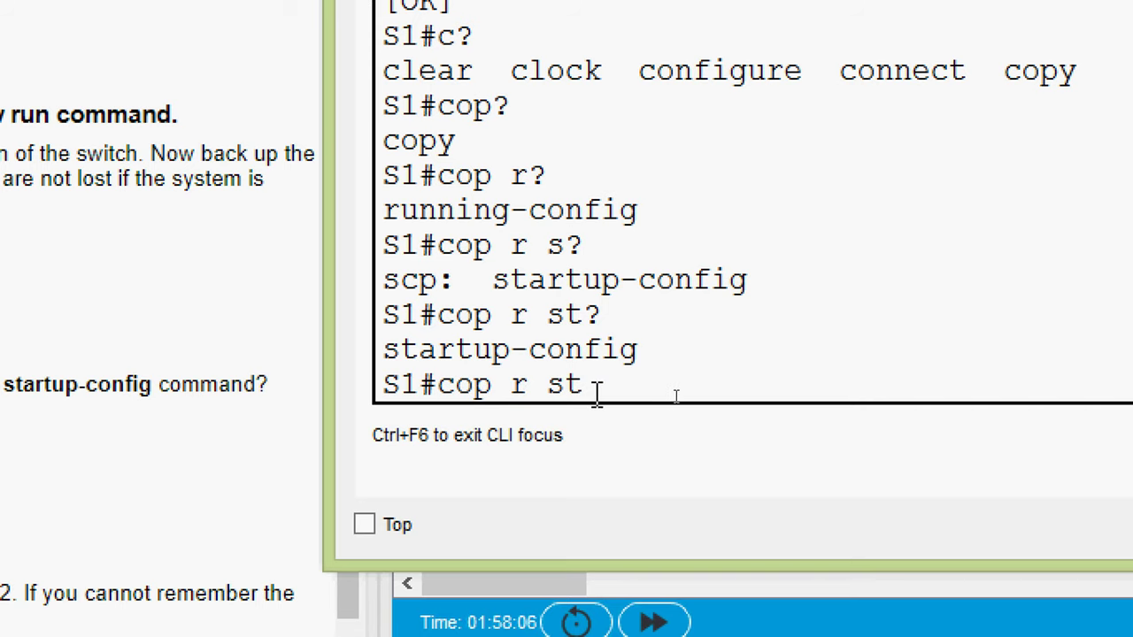
pyautogui.press('Return')
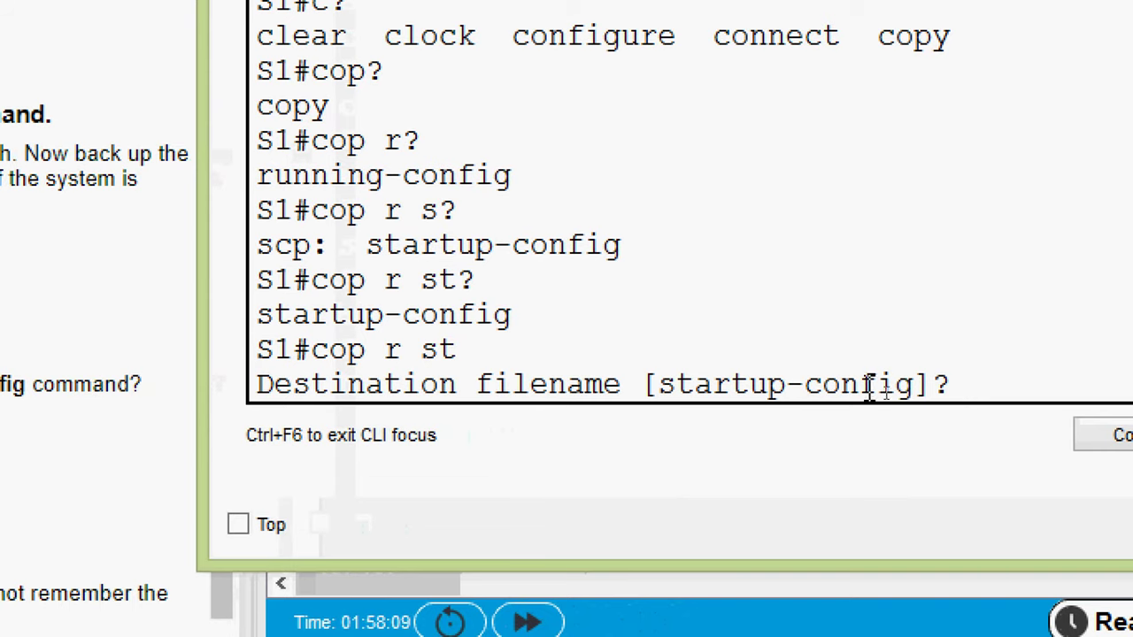
pyautogui.press('Return')
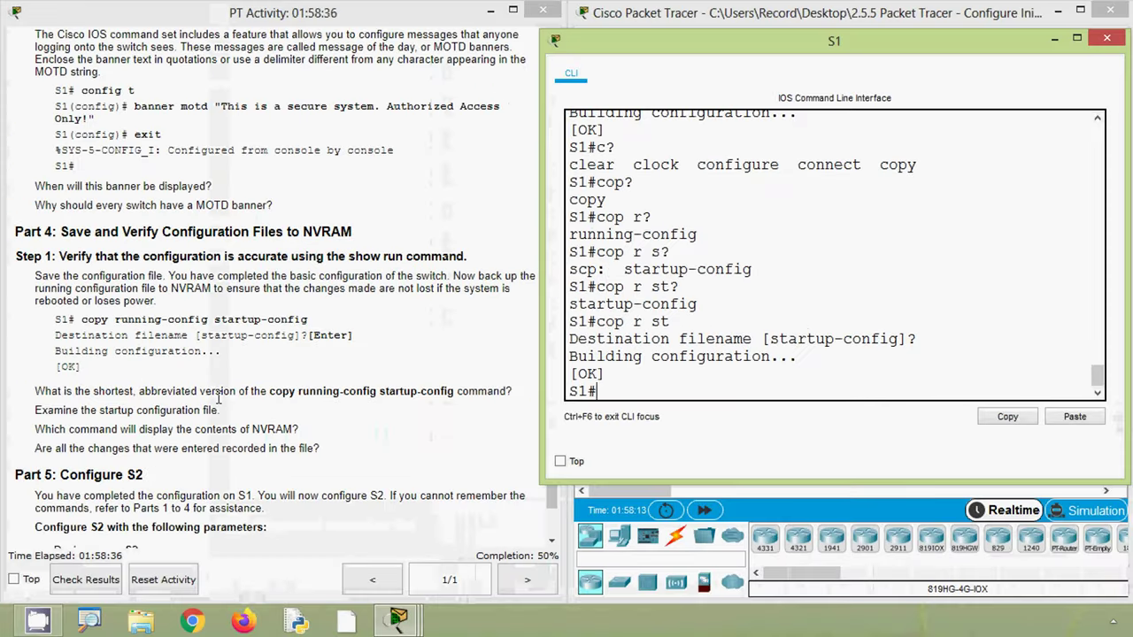
# - Scroll the activity instructions to Part 5, Configure S2 parameters, then return to S1's prompt
pyautogui.click(218, 398)
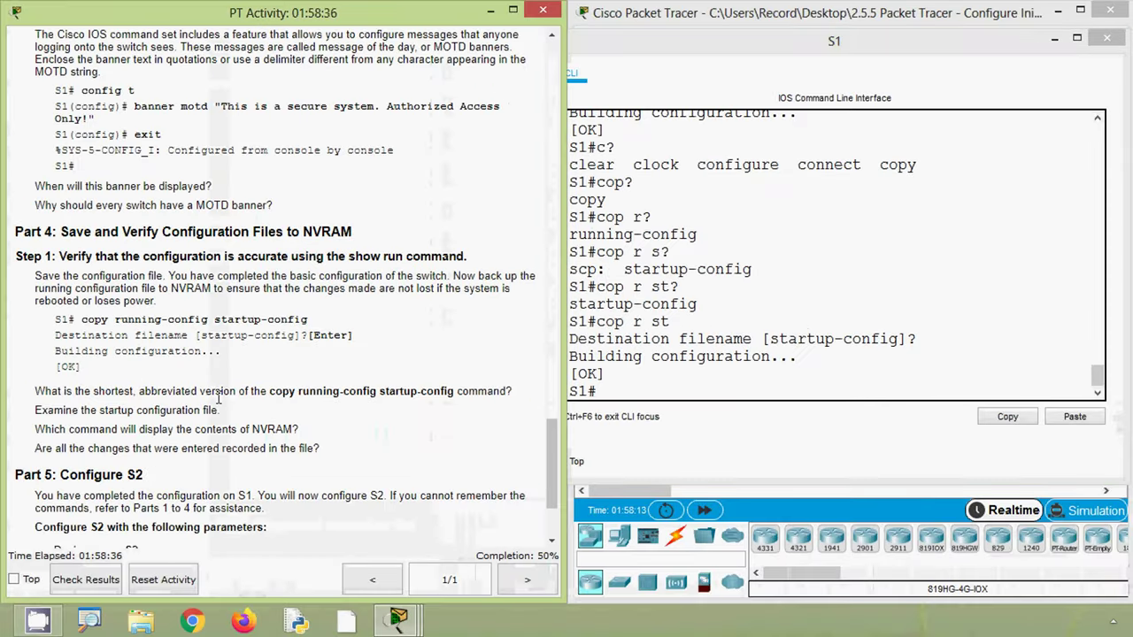
pyautogui.scroll(-3, 218, 399)
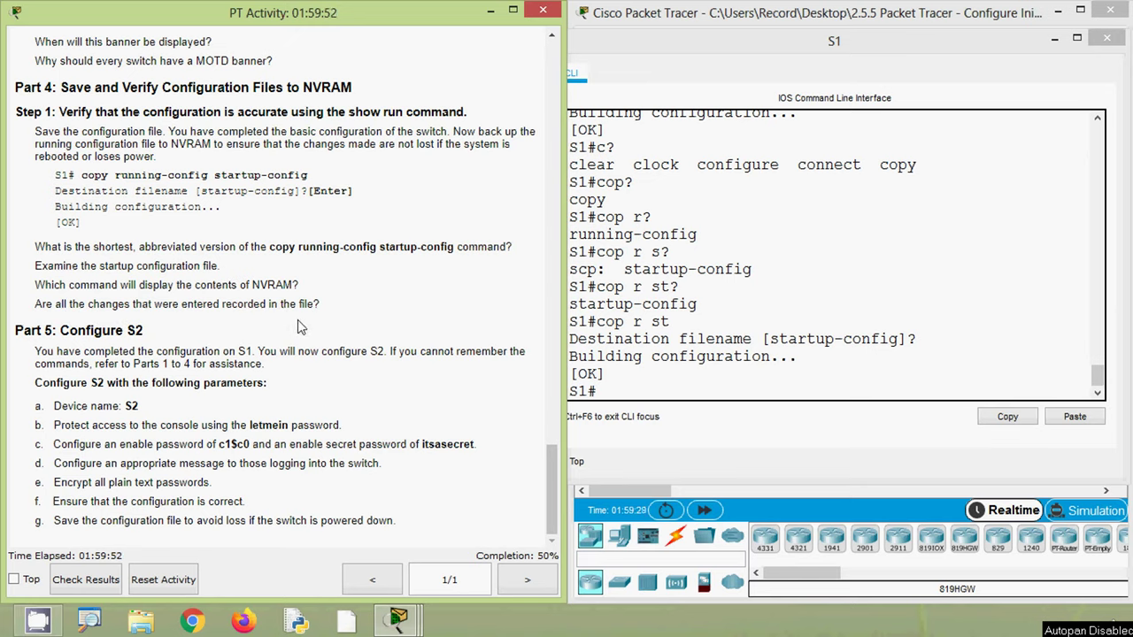
pyautogui.click(664, 383)
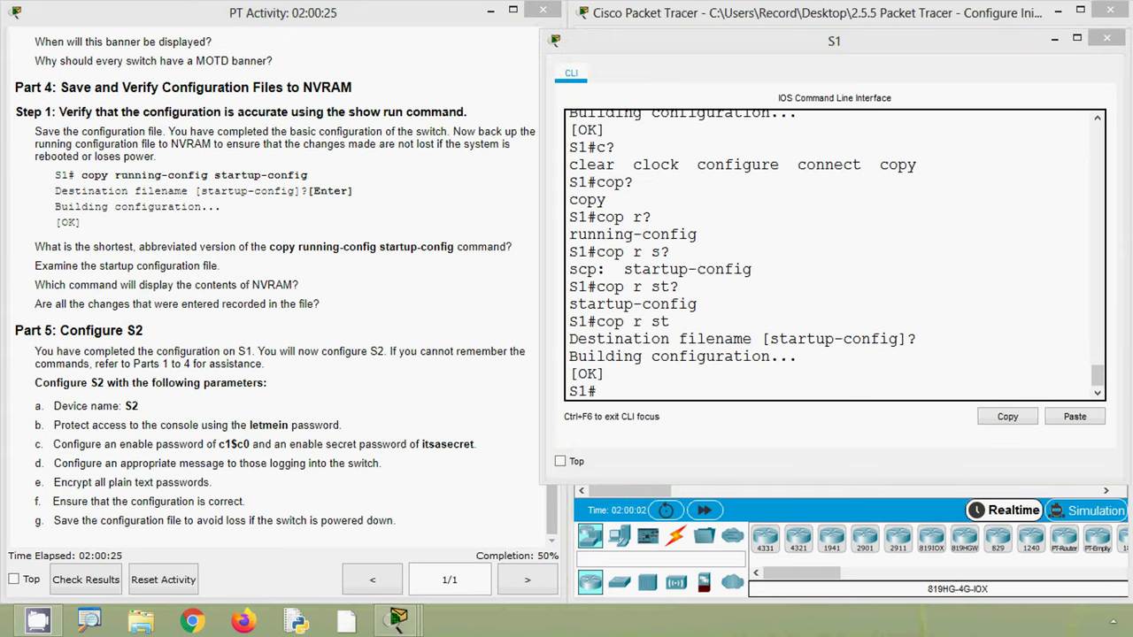
pyautogui.click(625, 394)
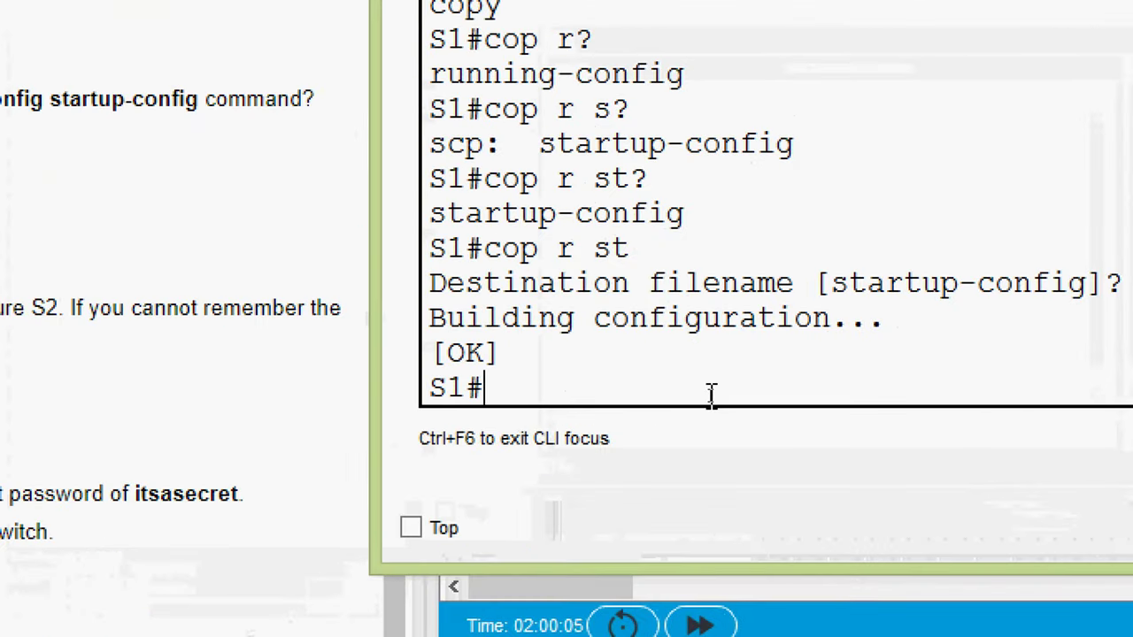
# - Display S1's saved configuration with show startup-config
pyautogui.write('sh')
pyautogui.press('Tab')
pyautogui.write('ru')
pyautogui.press('BackSpace')
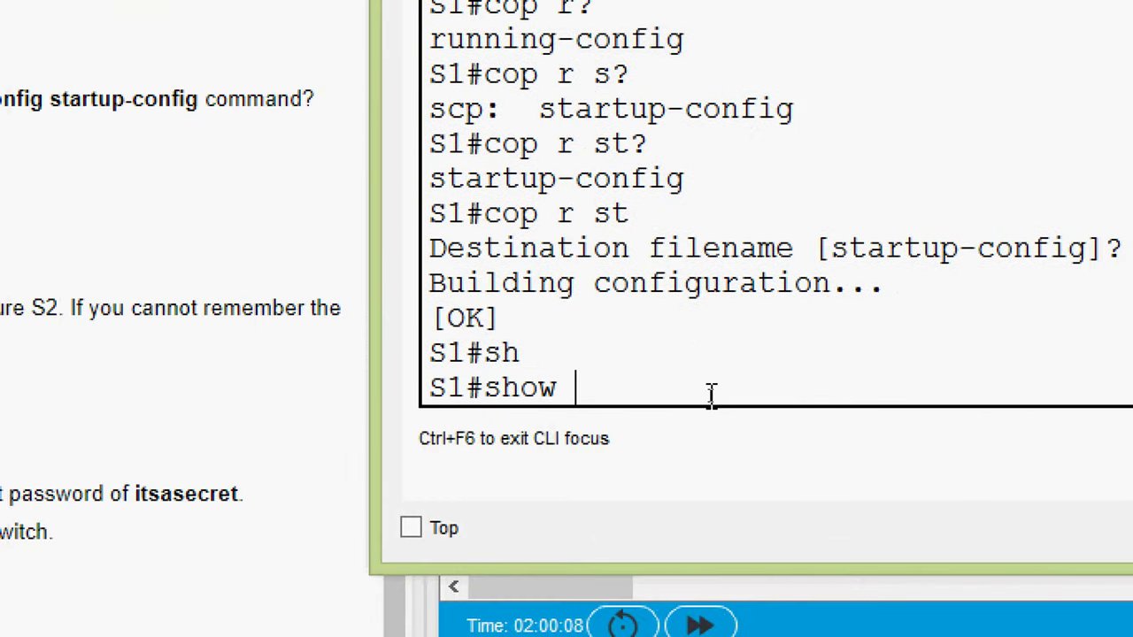
pyautogui.write('st')
pyautogui.press('Tab')
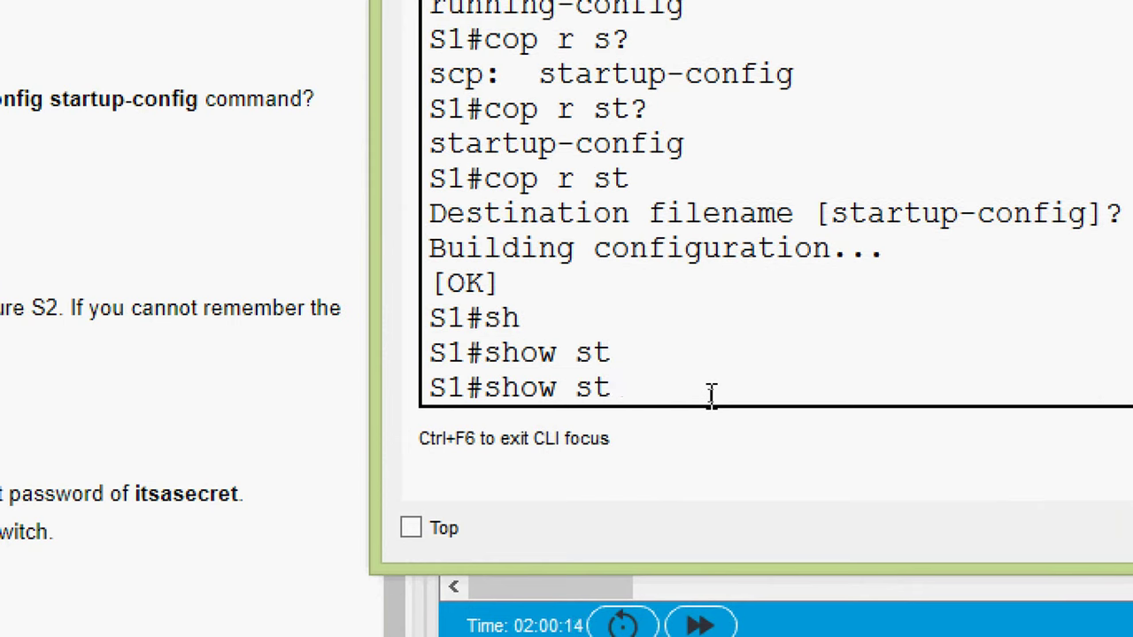
pyautogui.write('?')
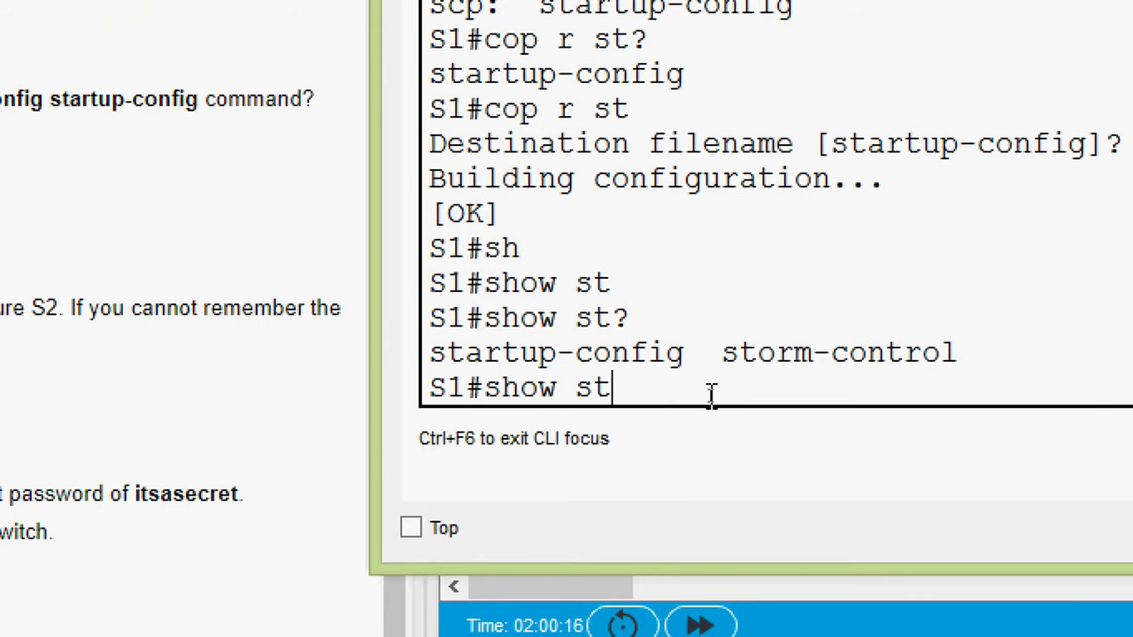
pyautogui.write('ar')
pyautogui.press('Tab')
pyautogui.press('Return')
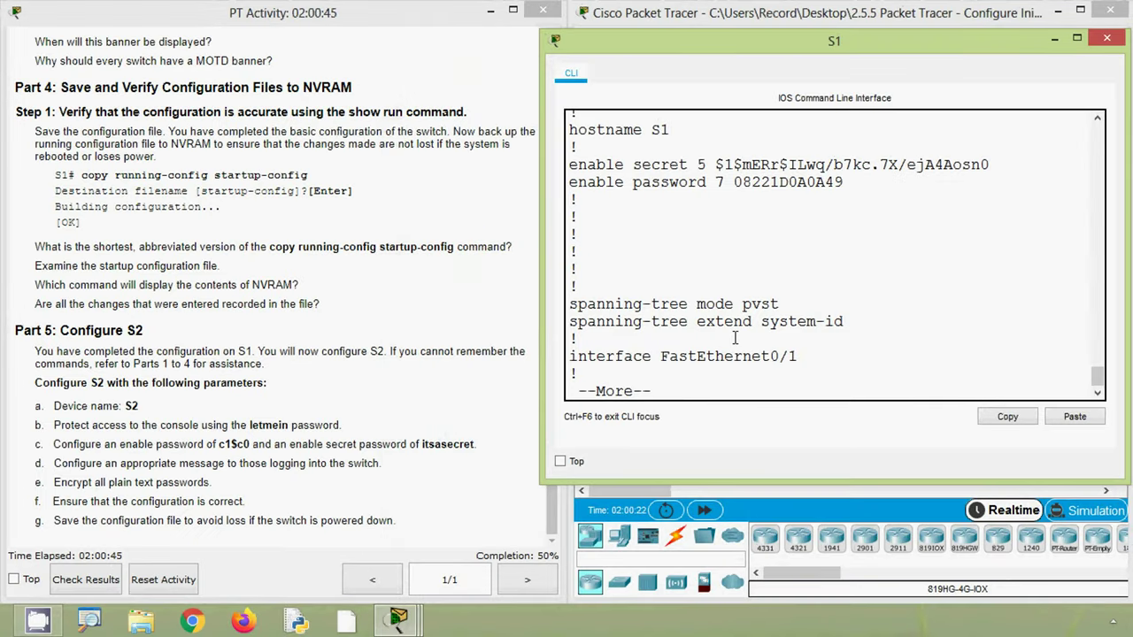
# - Check the hostname, encrypted enable password and console line password lines, scrolling to the end
pyautogui.scroll(1, 798, 300)
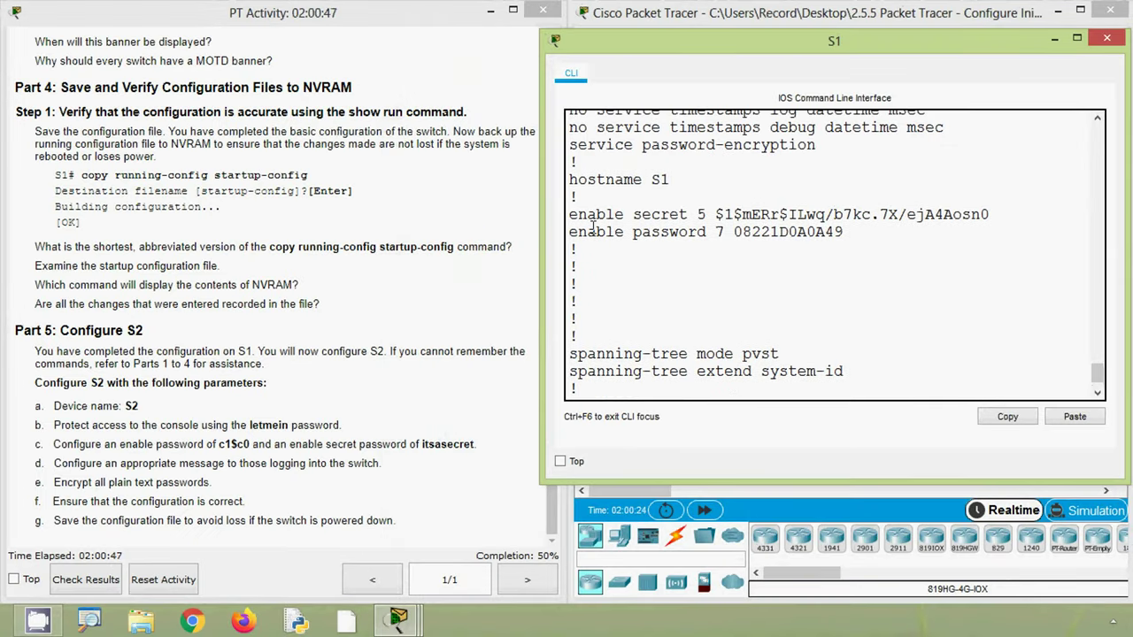
pyautogui.moveTo(569, 180); pyautogui.dragTo(691, 180)
pyautogui.moveTo(584, 216); pyautogui.dragTo(772, 232)
pyautogui.scroll(-20, 748, 336)
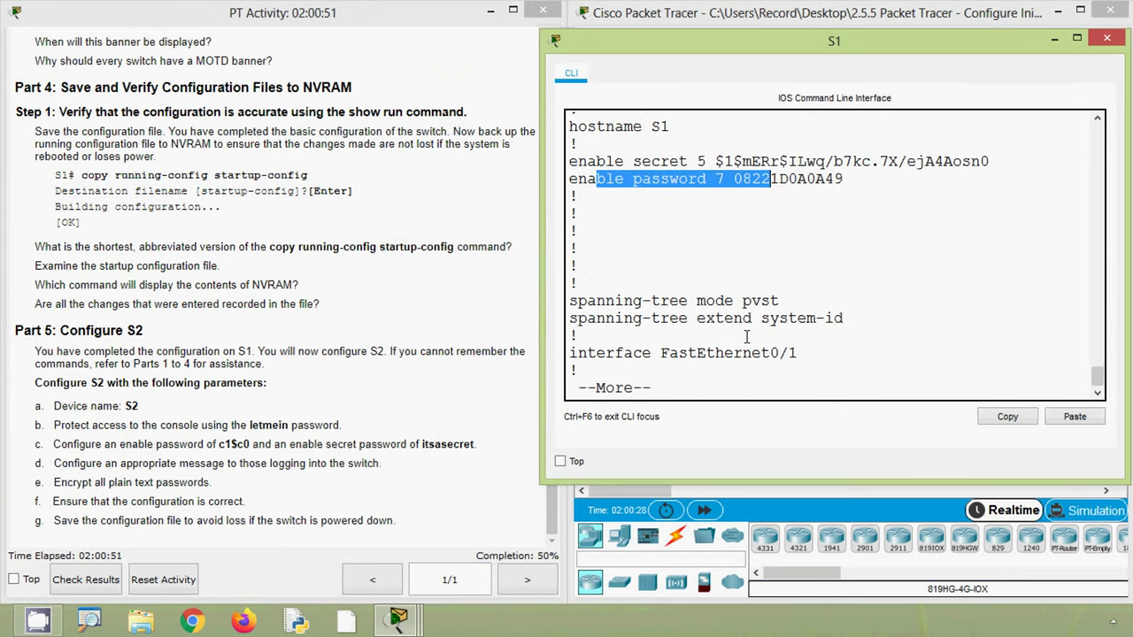
pyautogui.scroll(2, 746, 337)
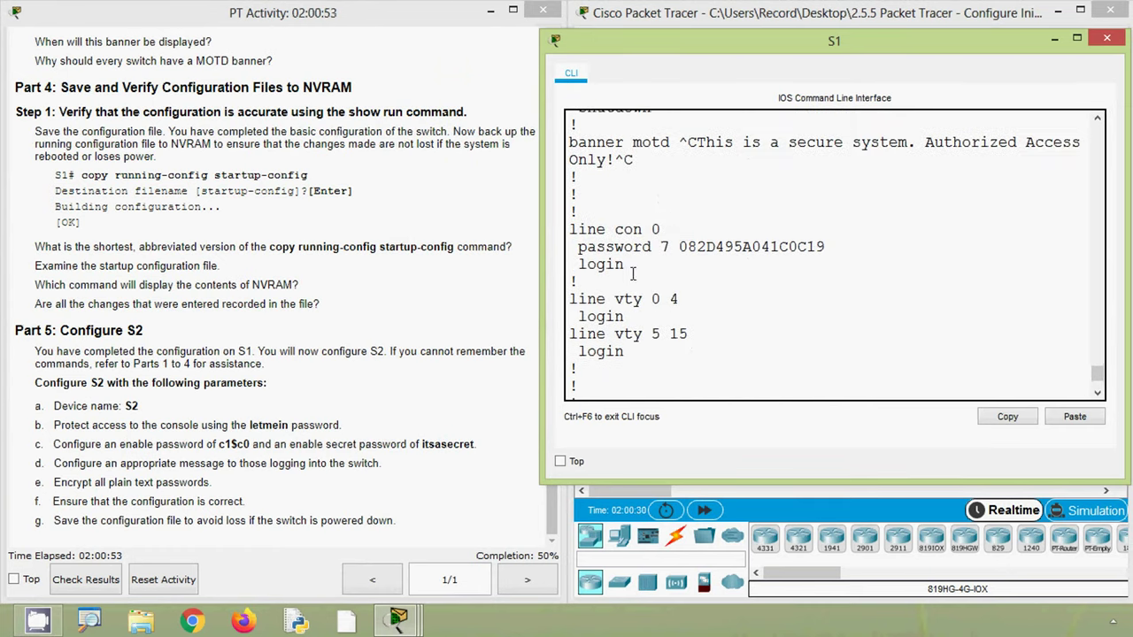
pyautogui.moveTo(578, 232); pyautogui.dragTo(827, 246)
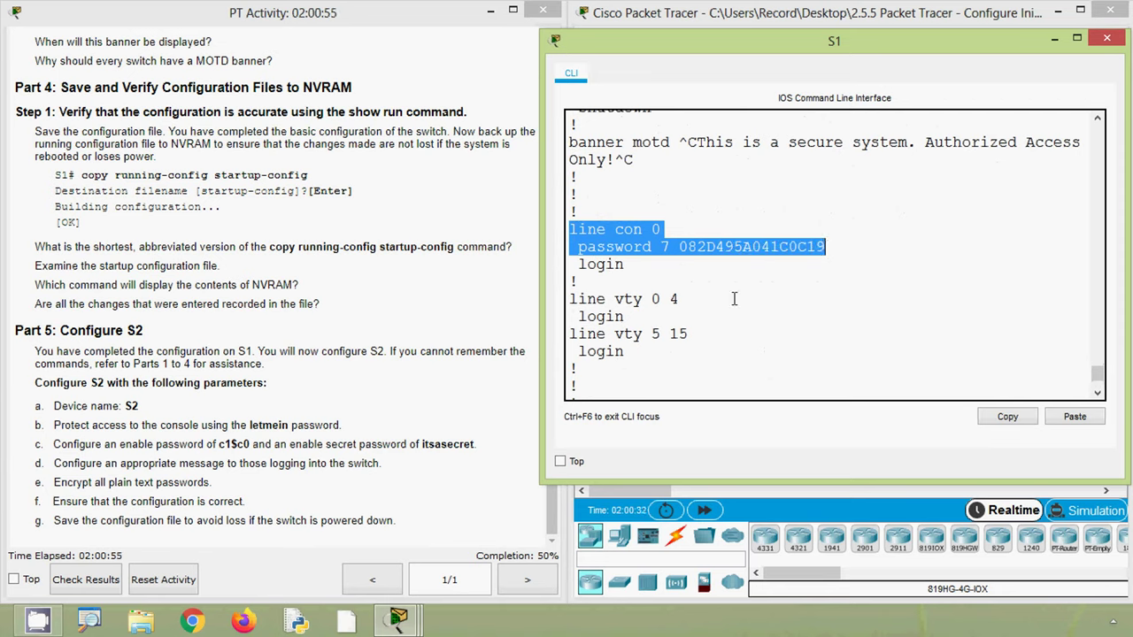
pyautogui.click(732, 304)
pyautogui.scroll(-2, 726, 313)
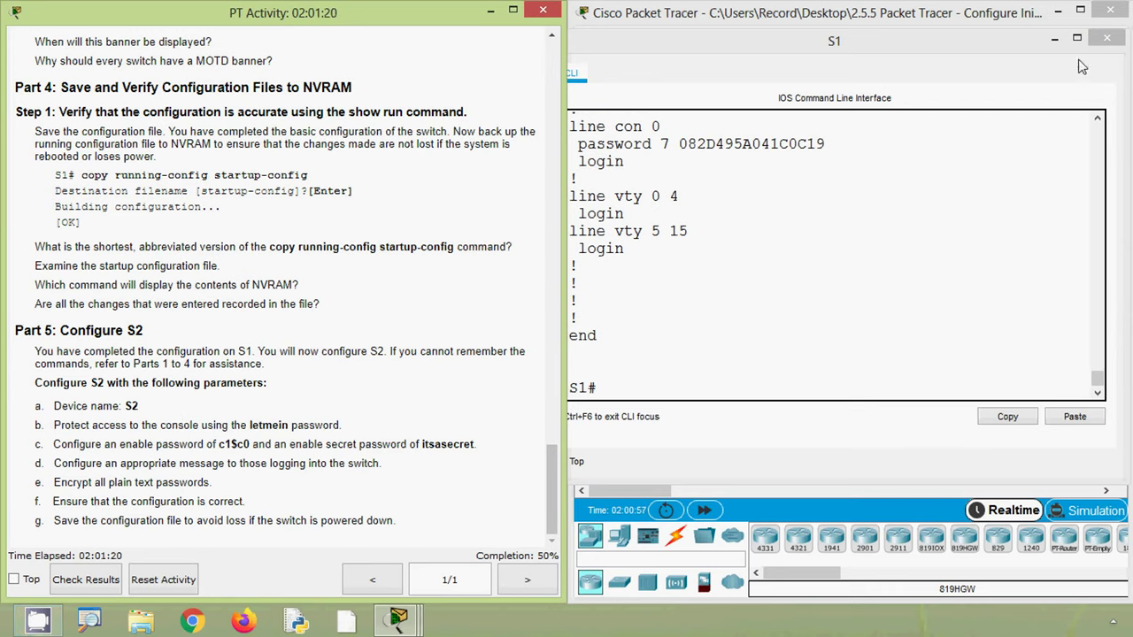
# - Close S1's window, review the Part 5 S2 parameters, and open switch S2
pyautogui.click(1107, 38)
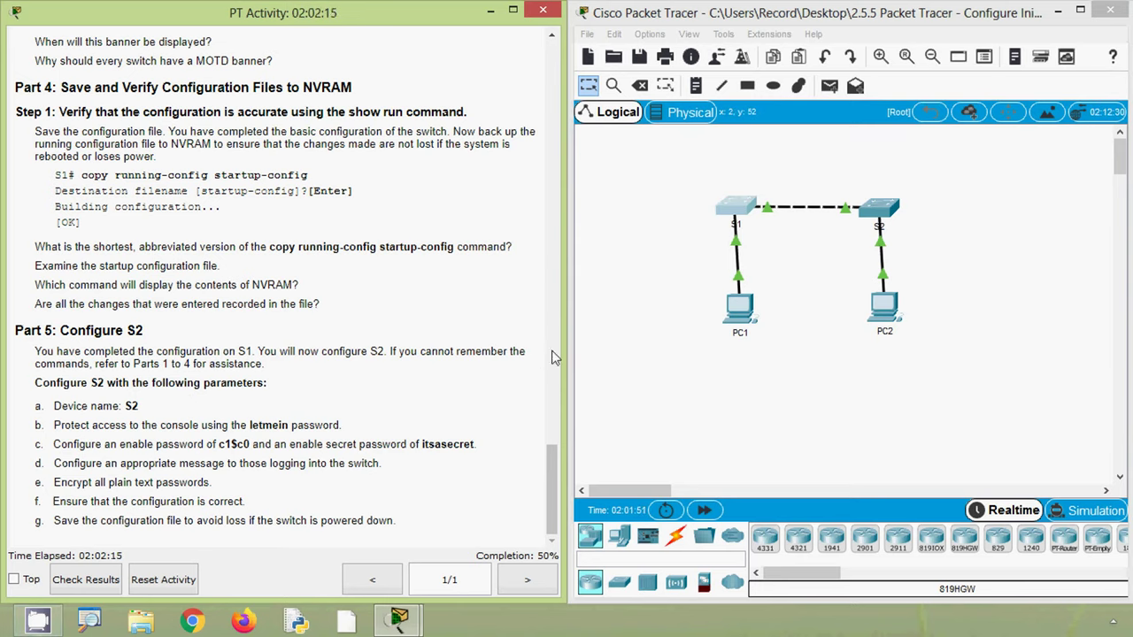
pyautogui.click(704, 352)
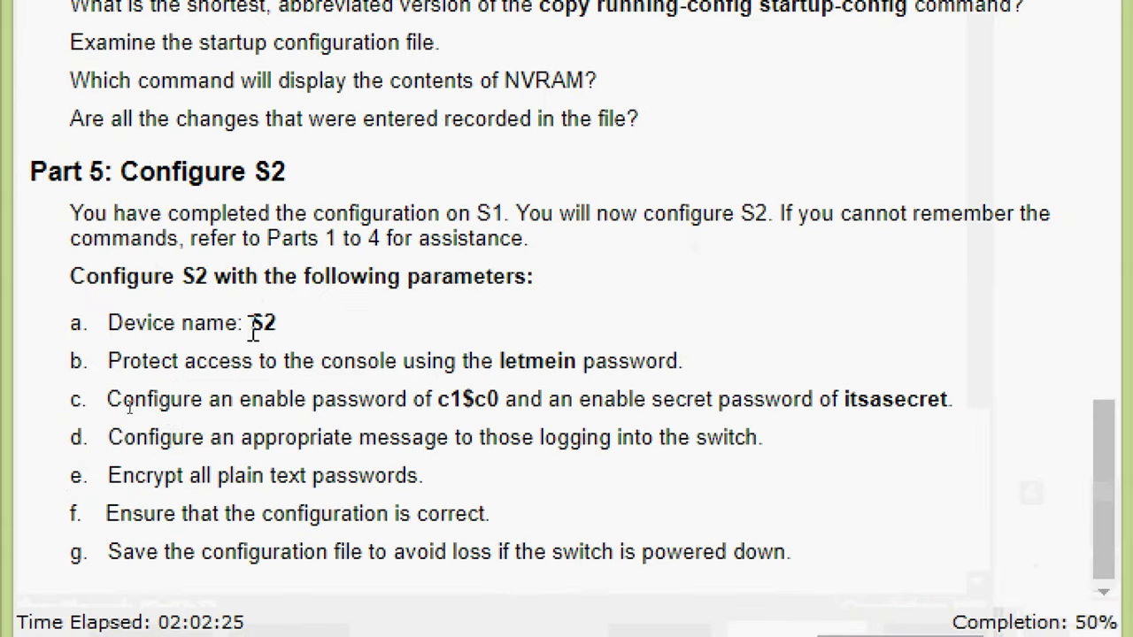
pyautogui.moveTo(253, 323); pyautogui.dragTo(285, 329)
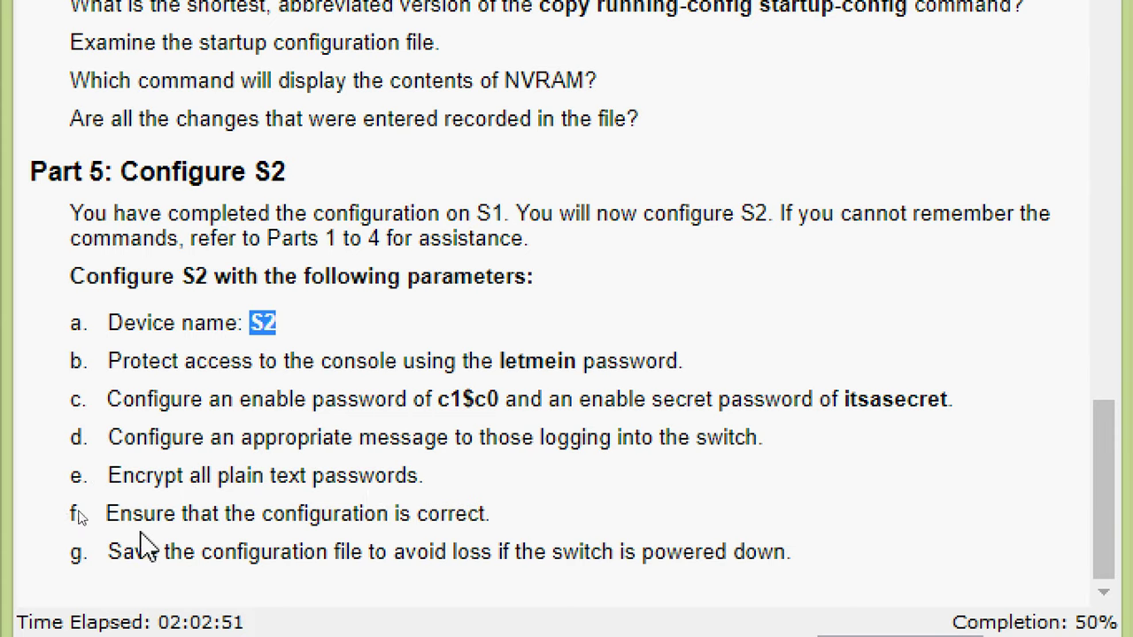
pyautogui.scroll(-1, 385, 553)
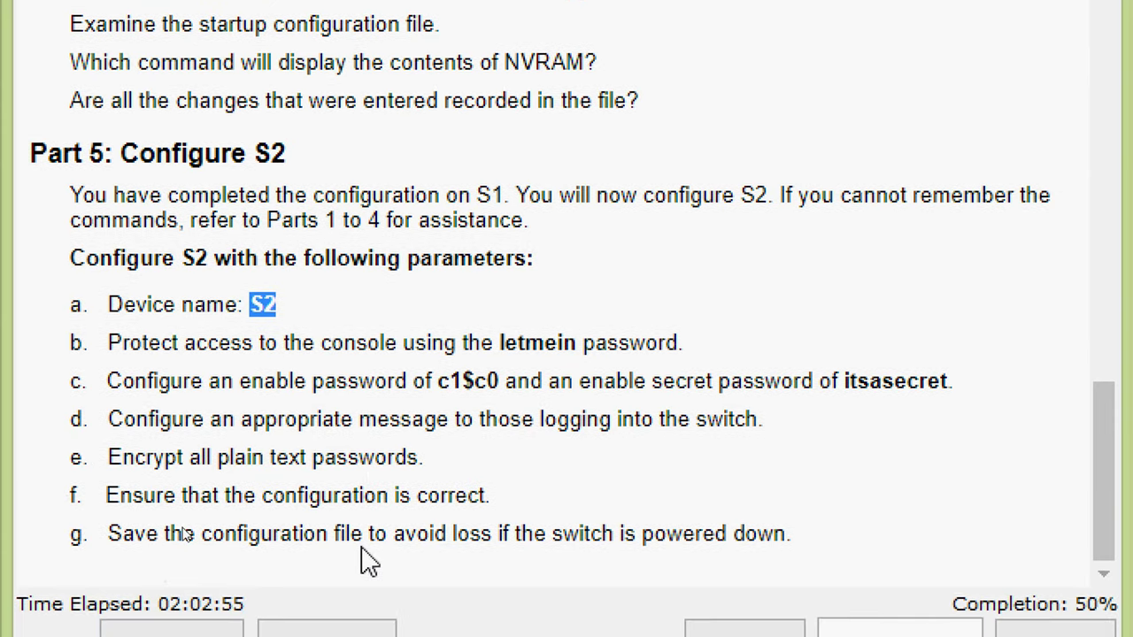
pyautogui.scroll(-1, 531, 562)
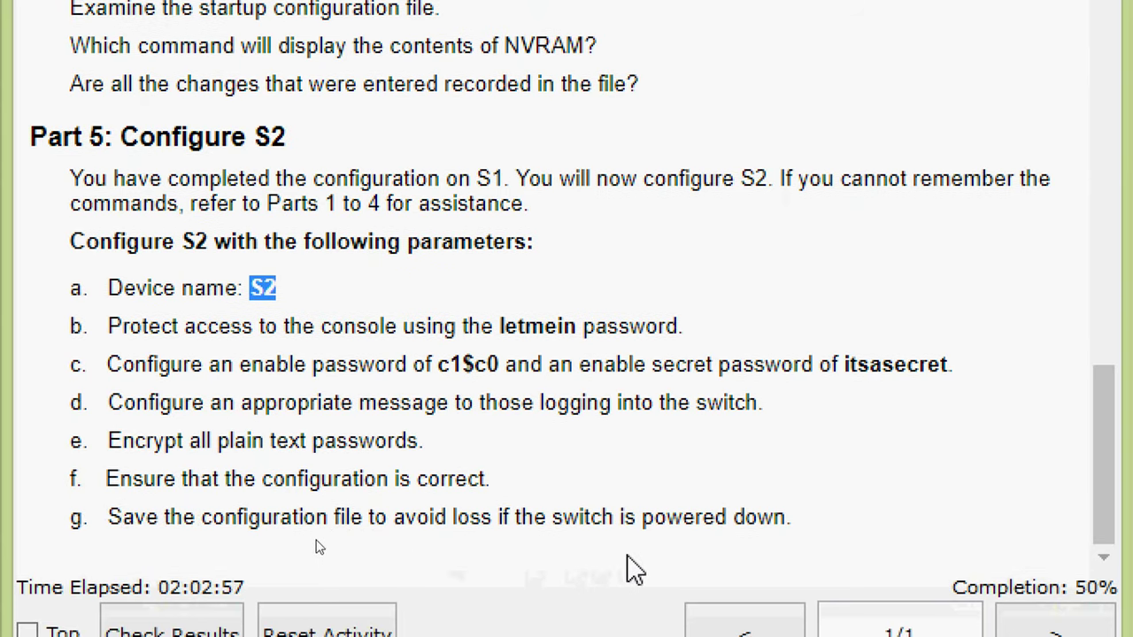
pyautogui.click(372, 548)
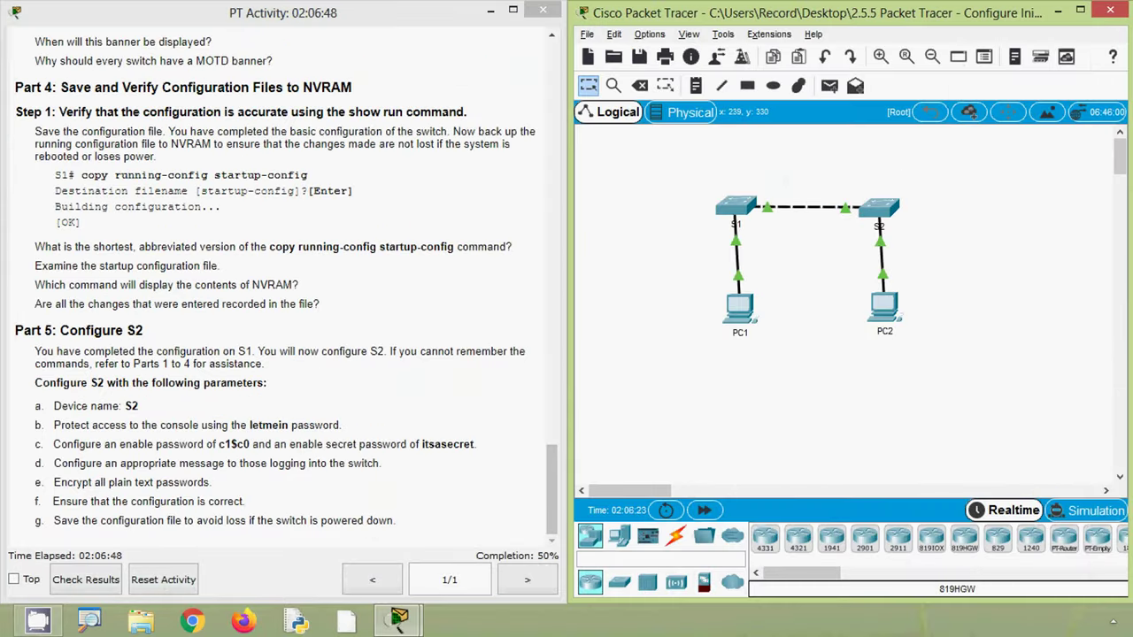
pyautogui.press('alt')
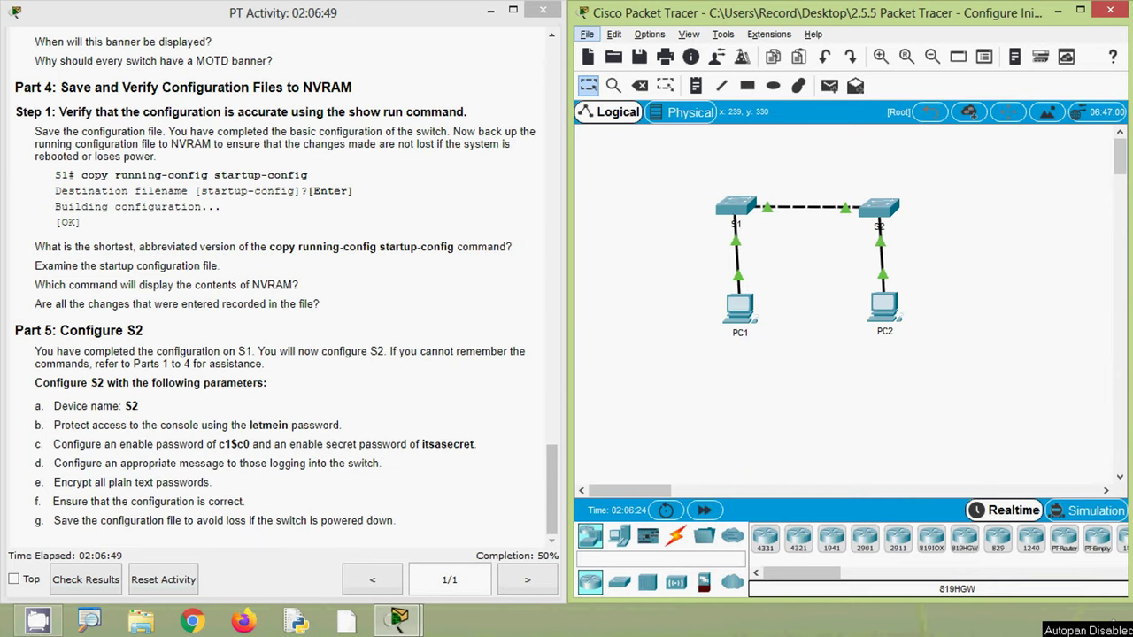
pyautogui.click(877, 209)
# - Enter privileged and global configuration mode on S2 and set hostname S2
pyautogui.moveTo(471, 90); pyautogui.dragTo(739, 82)
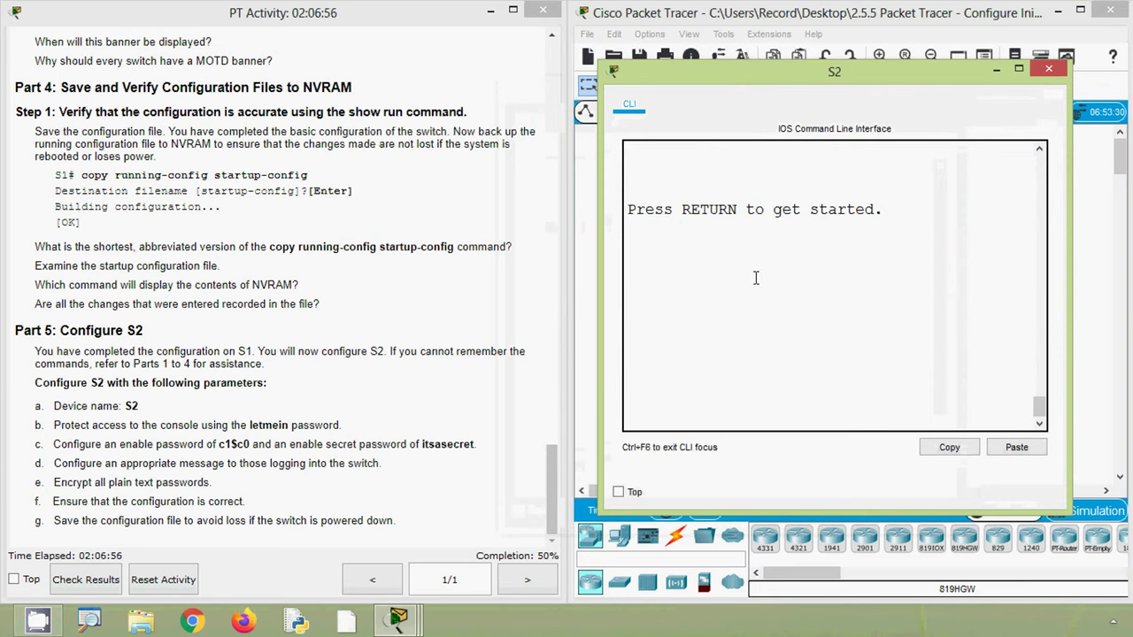
pyautogui.press('Return')
pyautogui.write('ena')
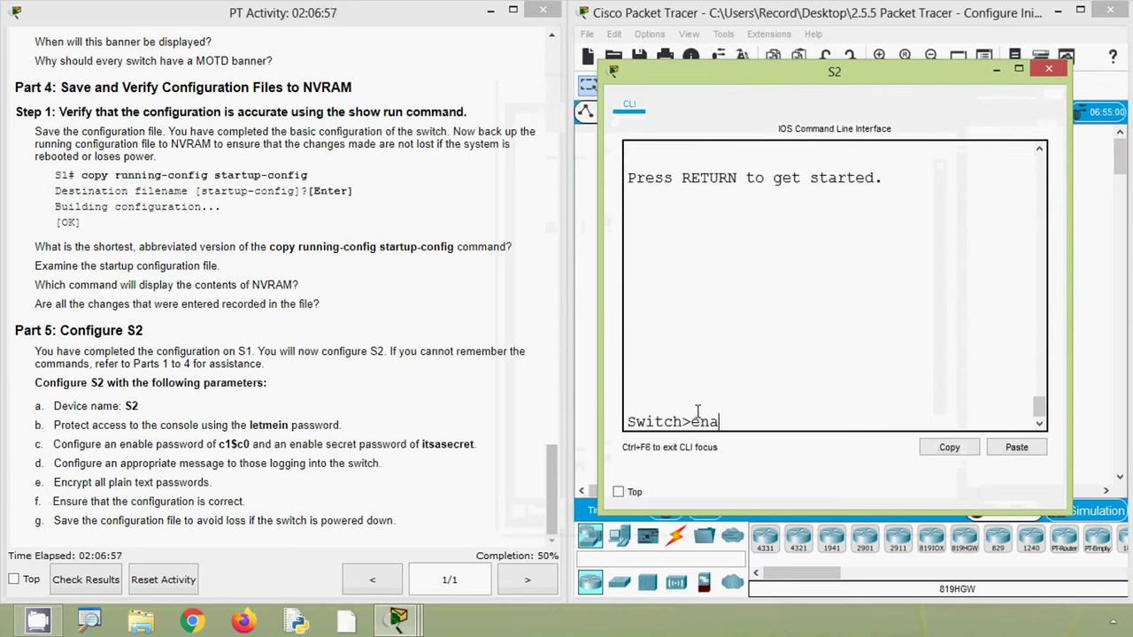
pyautogui.press('Tab')
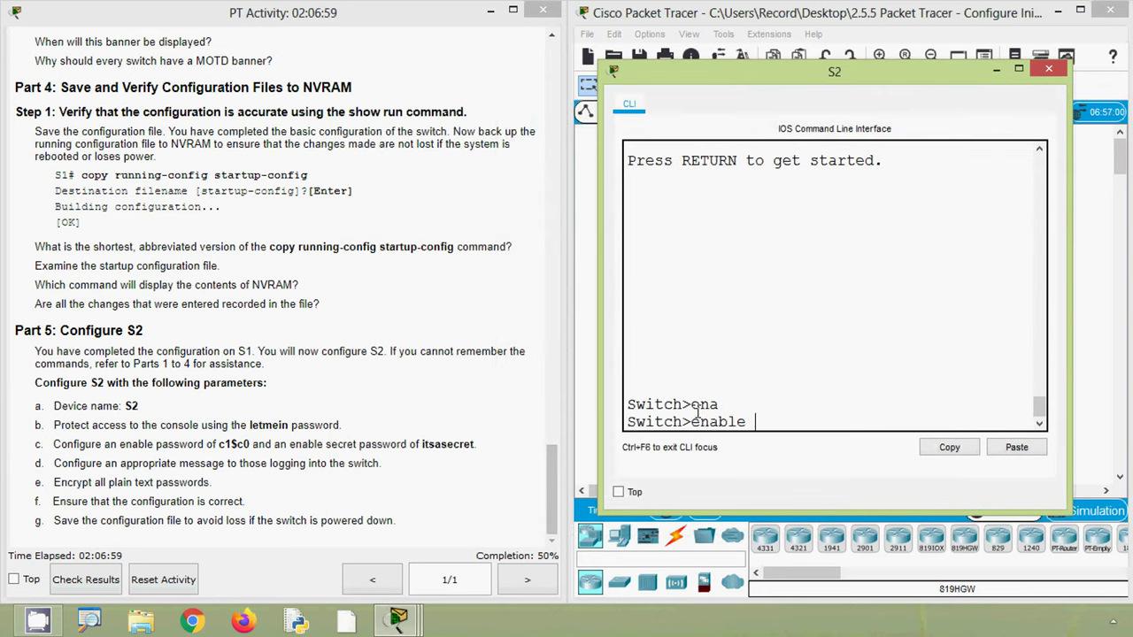
pyautogui.press('Return')
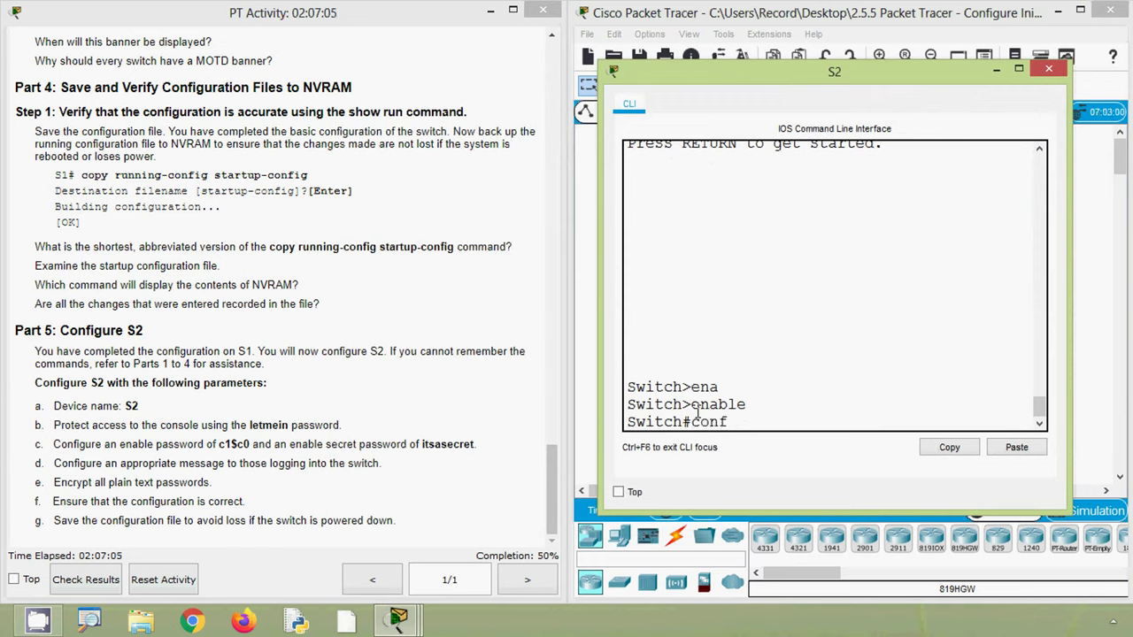
pyautogui.write('conf')
pyautogui.press('Tab')
pyautogui.press('Tab')
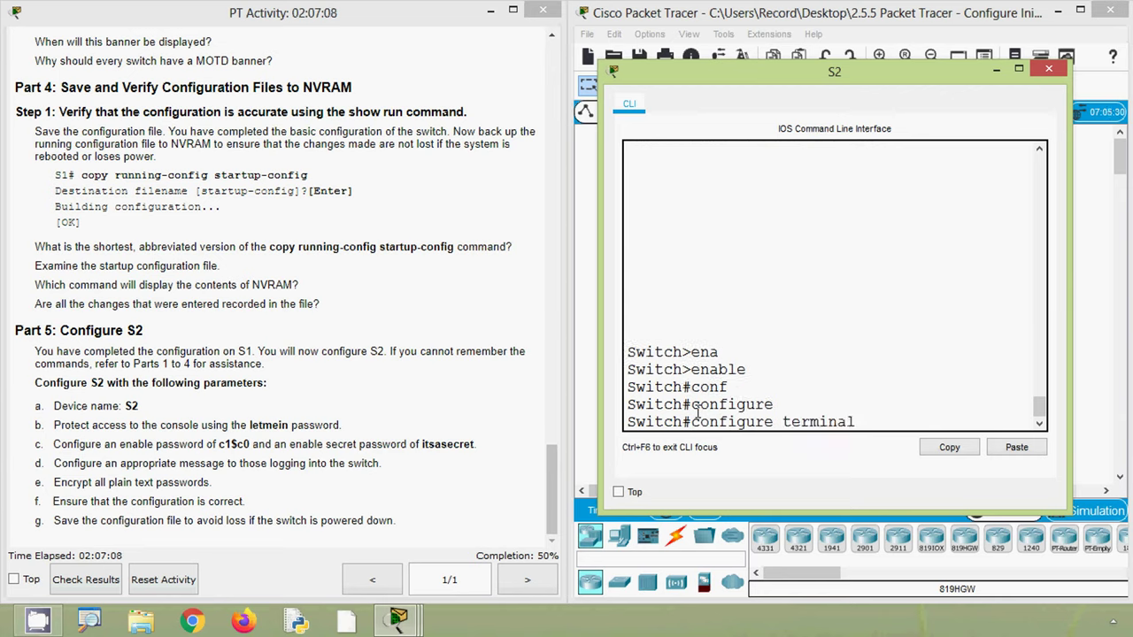
pyautogui.press('Return')
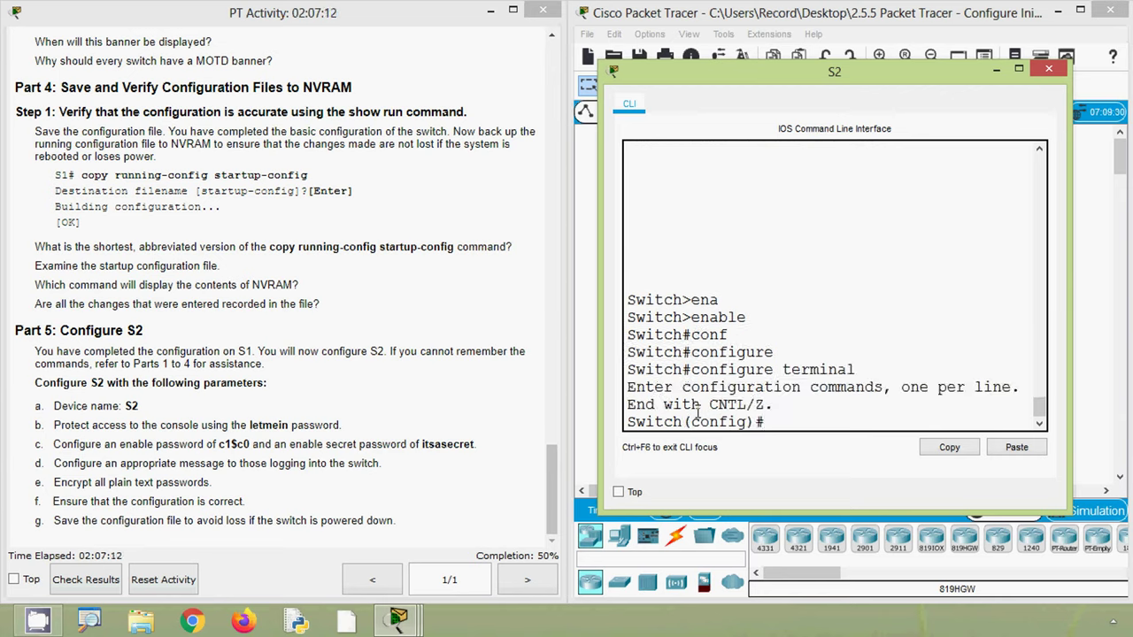
pyautogui.write('host')
pyautogui.press('Tab')
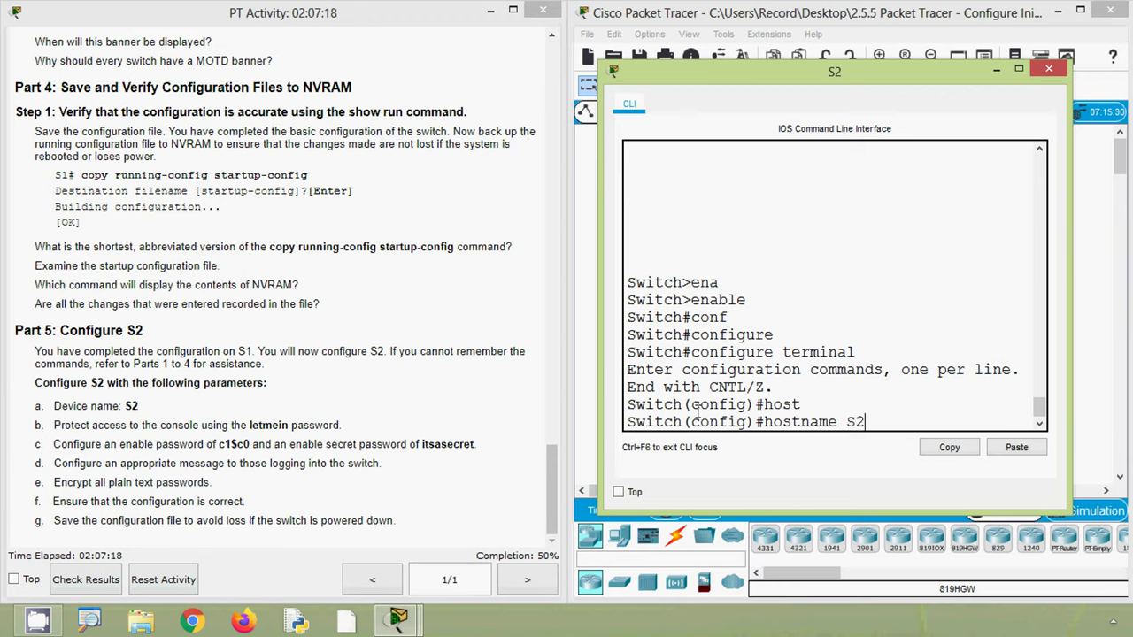
pyautogui.write('S2')
pyautogui.press('Return')
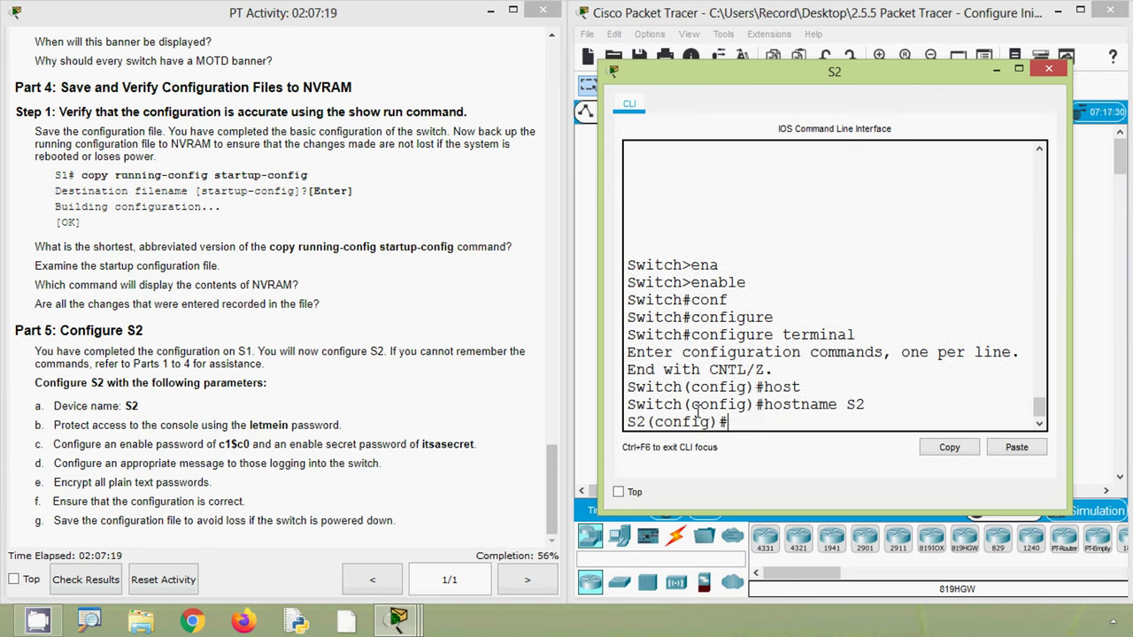
# - Give console line 0 the task's password with login required, then exit the line
pyautogui.write('line')
pyautogui.press('Tab')
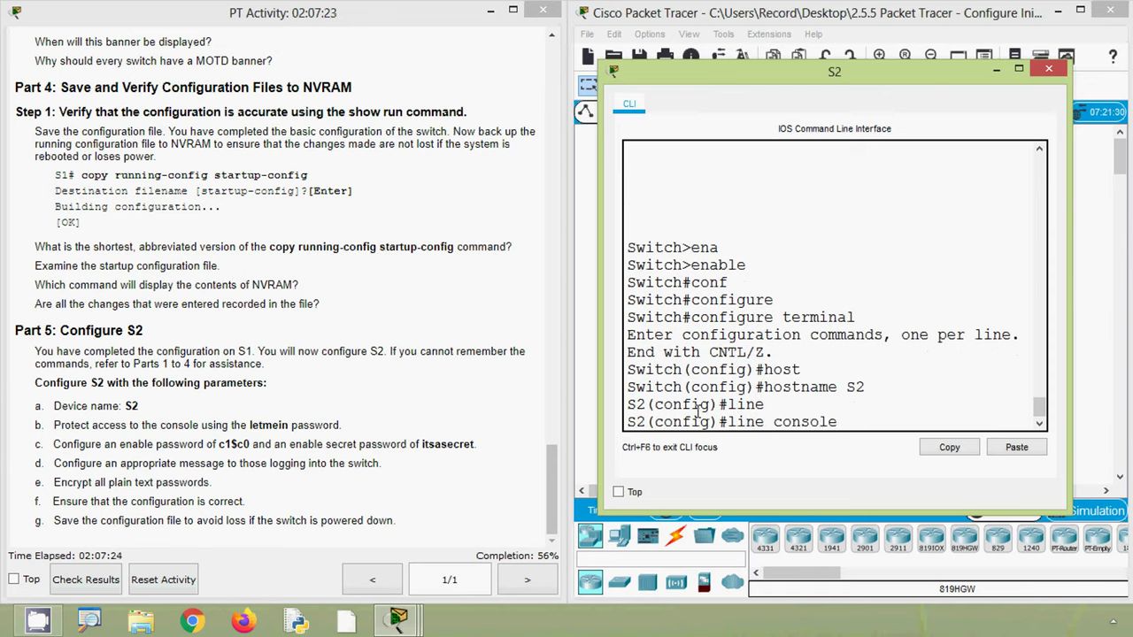
pyautogui.press('Return')
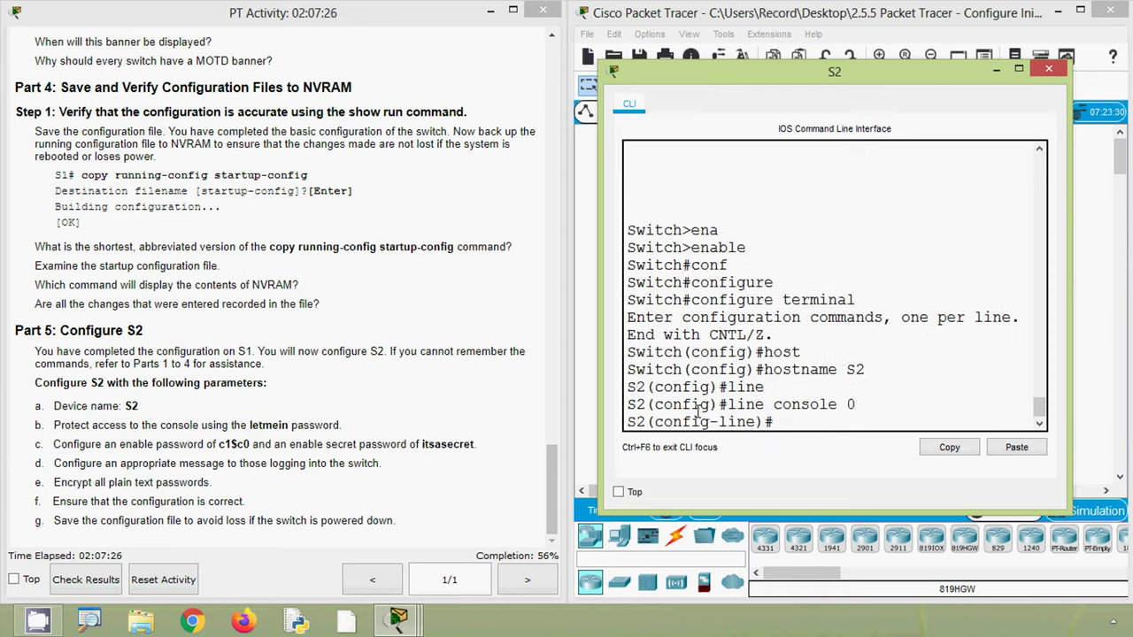
pyautogui.write('pas')
pyautogui.press('Tab')
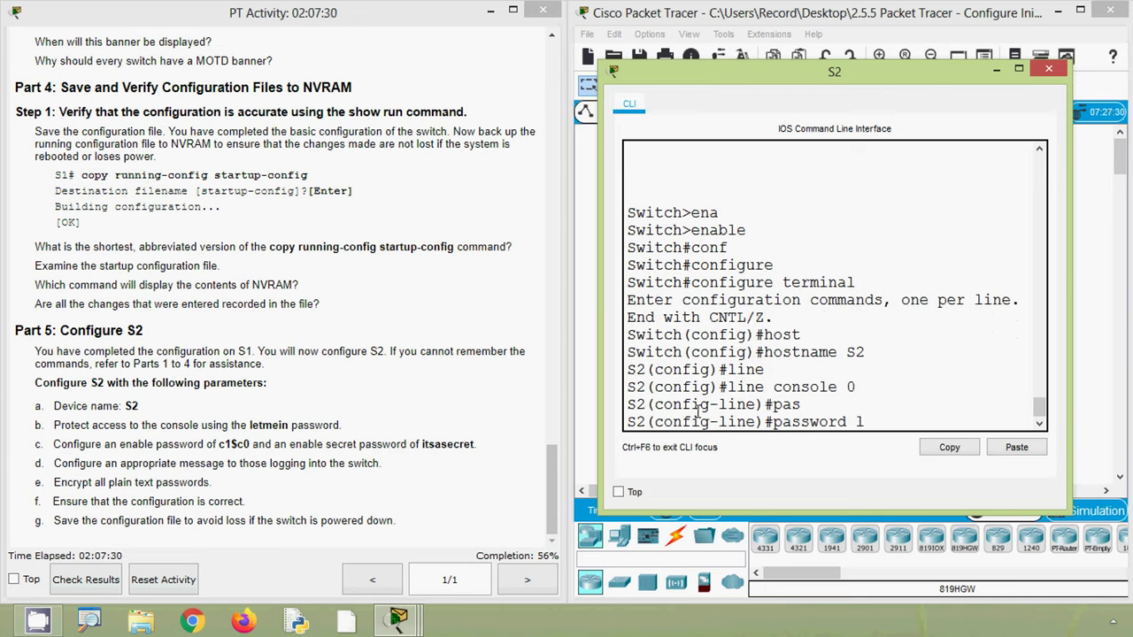
pyautogui.write('letmein')
pyautogui.press('Return')
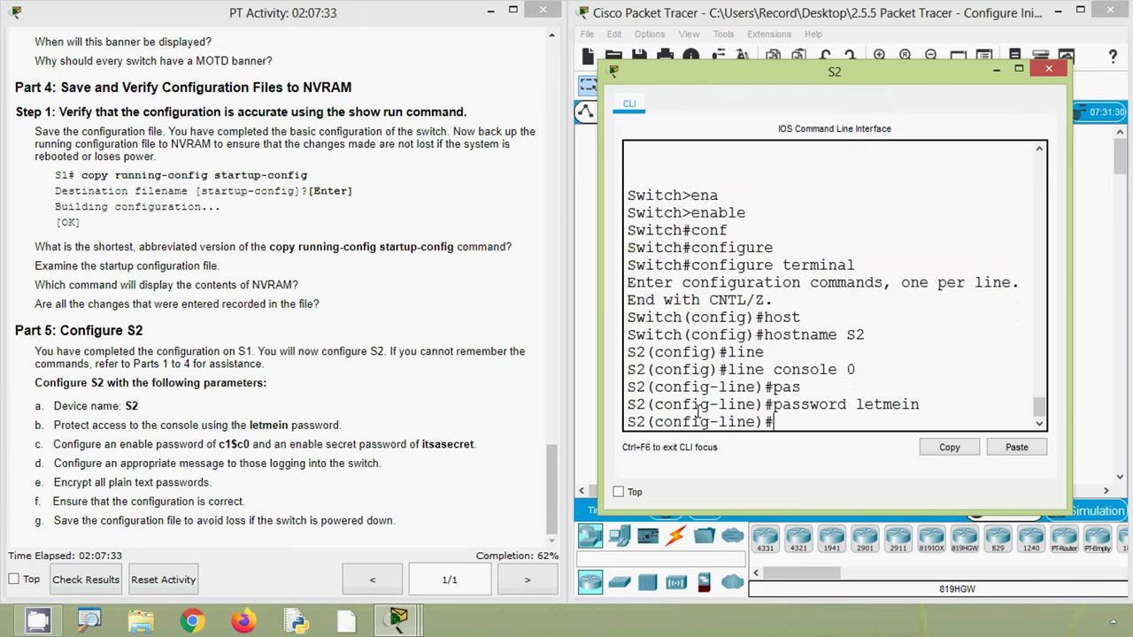
pyautogui.write('login')
pyautogui.press('Return')
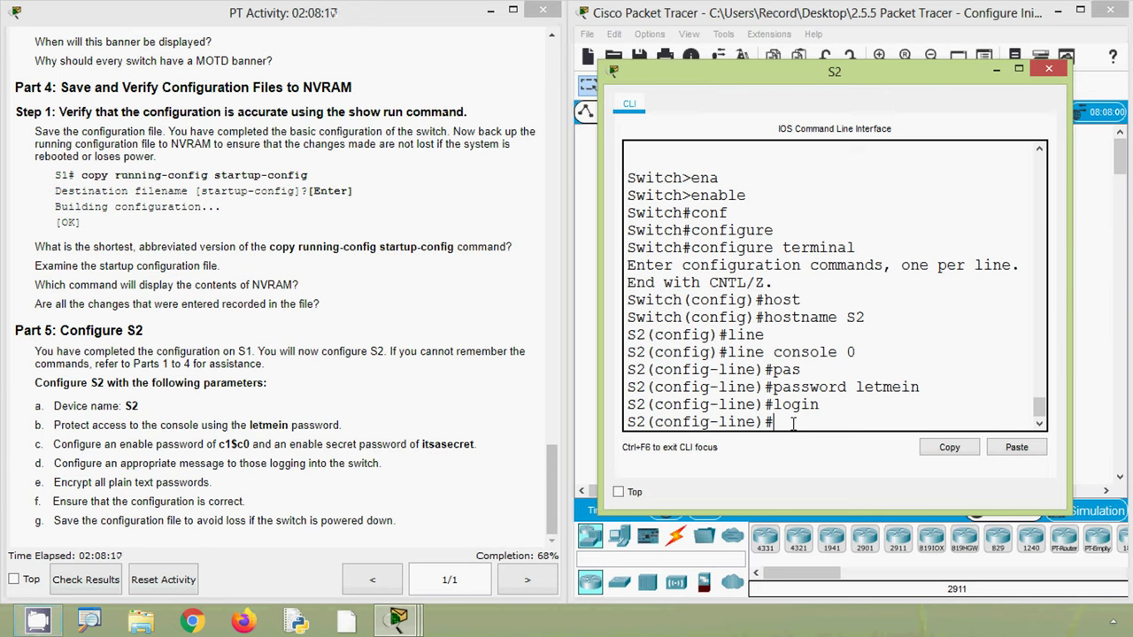
pyautogui.write('exit')
pyautogui.press('Return')
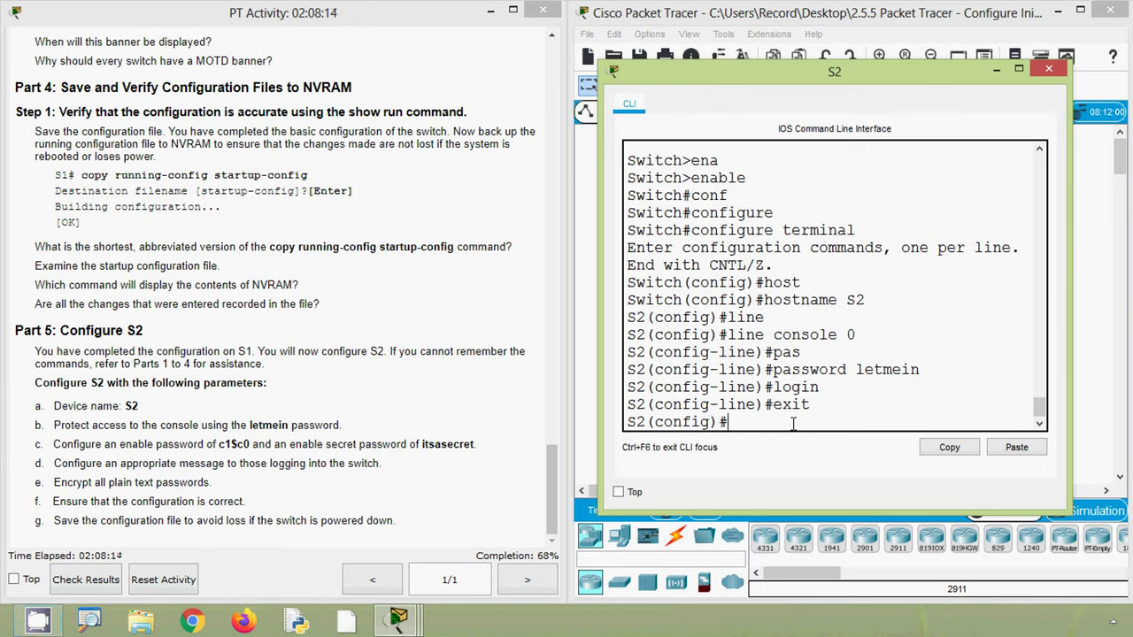
# - Set S2's enable password by pasting the value copied from the instructions
pyautogui.write('ena')
pyautogui.press('Tab')
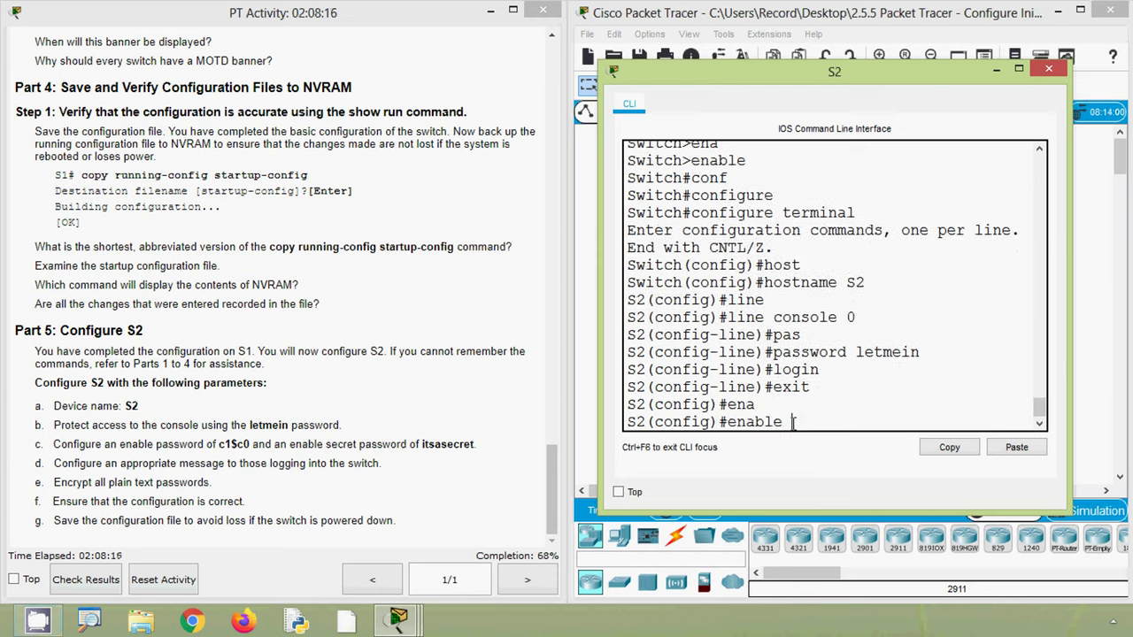
pyautogui.write('pas')
pyautogui.press('Tab')
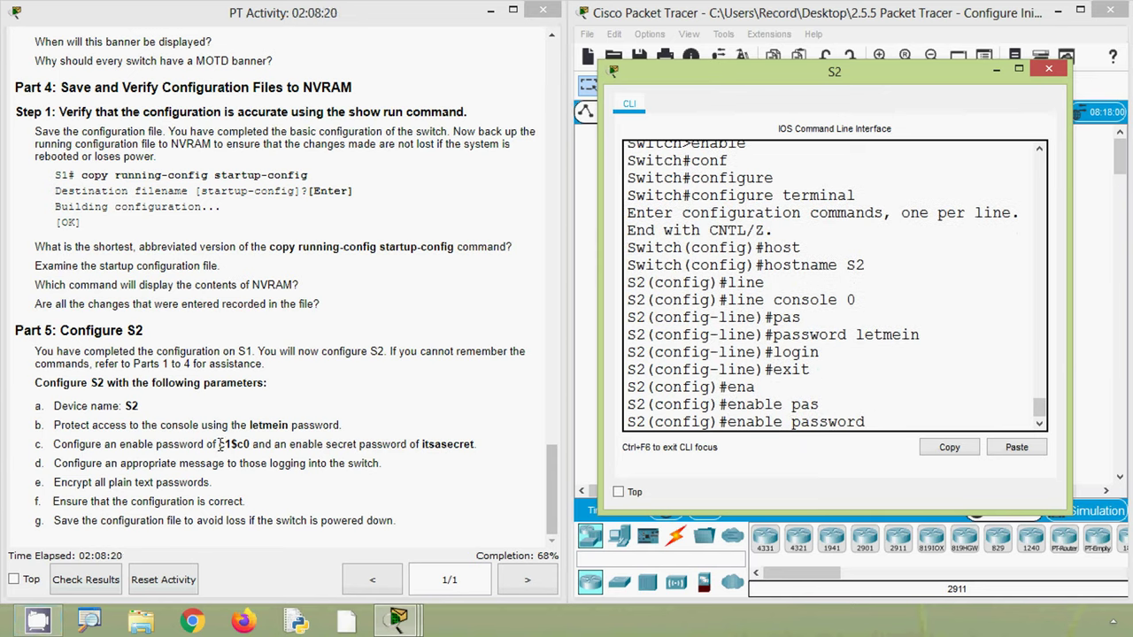
pyautogui.moveTo(220, 445); pyautogui.dragTo(250, 445)
pyautogui.hotkey('ctrl', 'c')
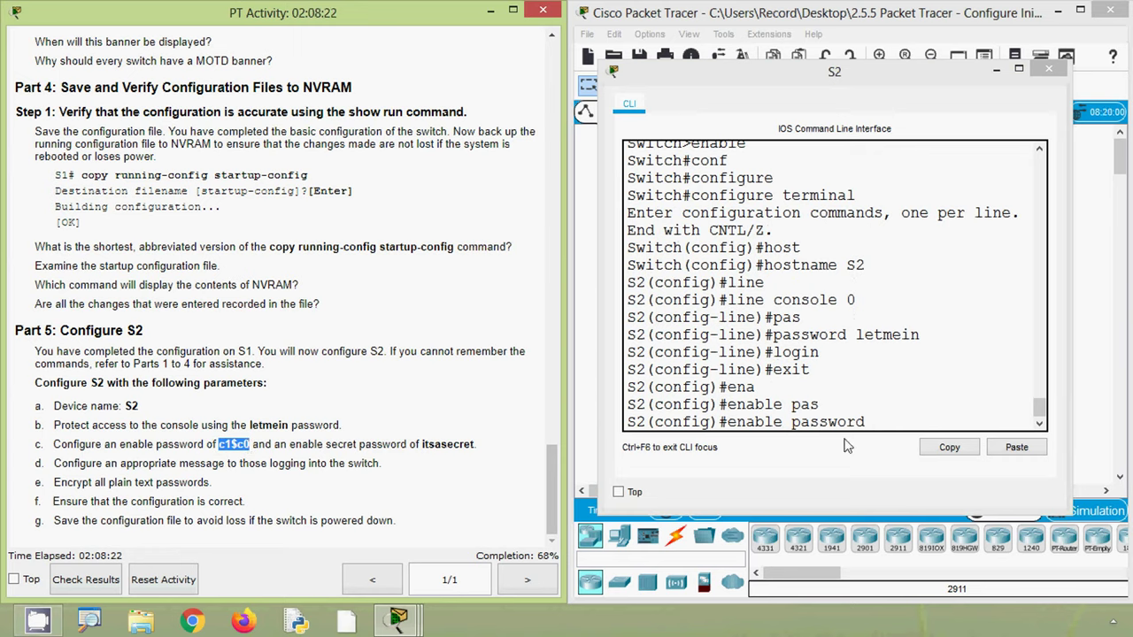
pyautogui.click(877, 422)
pyautogui.rightClick(879, 413)
pyautogui.click(907, 448)
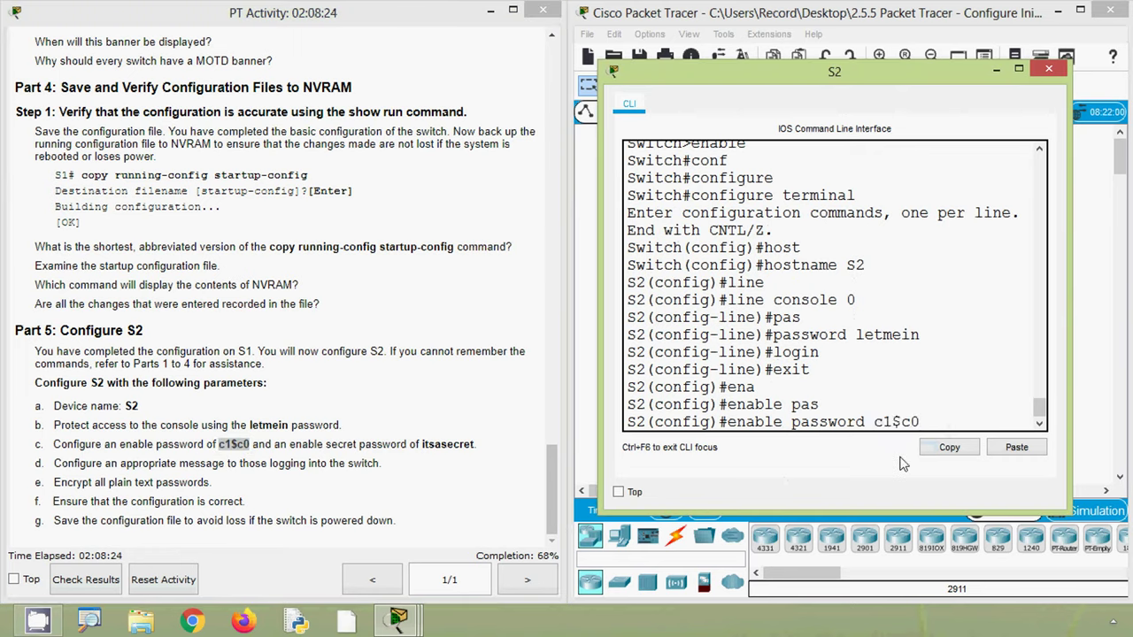
pyautogui.press('Return')
# - Set S2's enable secret by pasting the secret password from the instructions
pyautogui.write('ena')
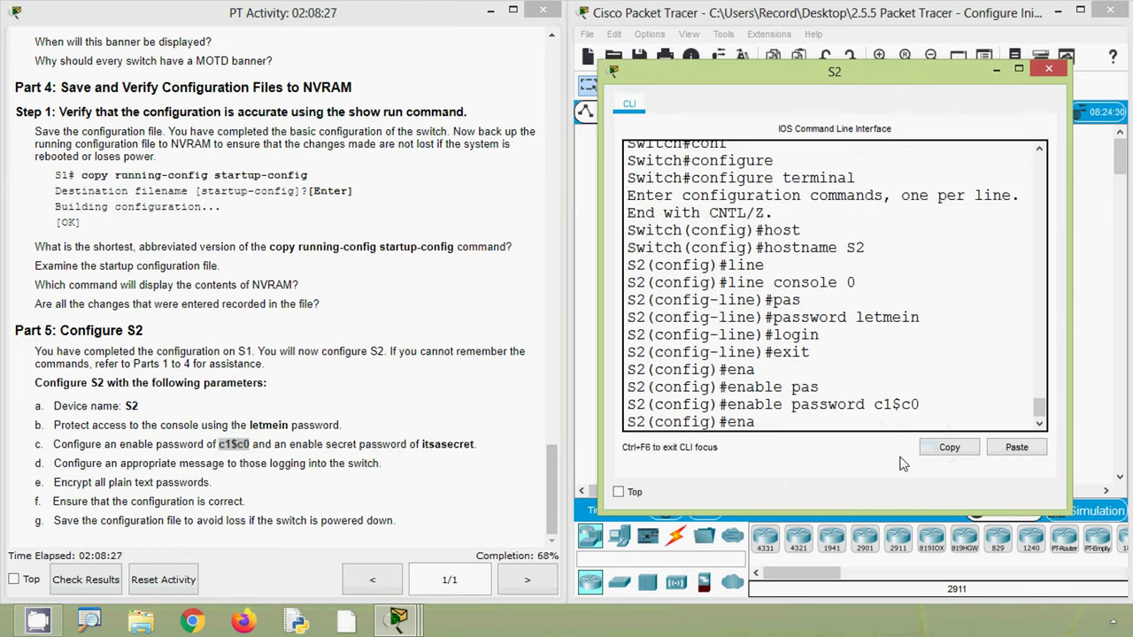
pyautogui.press('Tab')
pyautogui.write('se')
pyautogui.press('Tab')
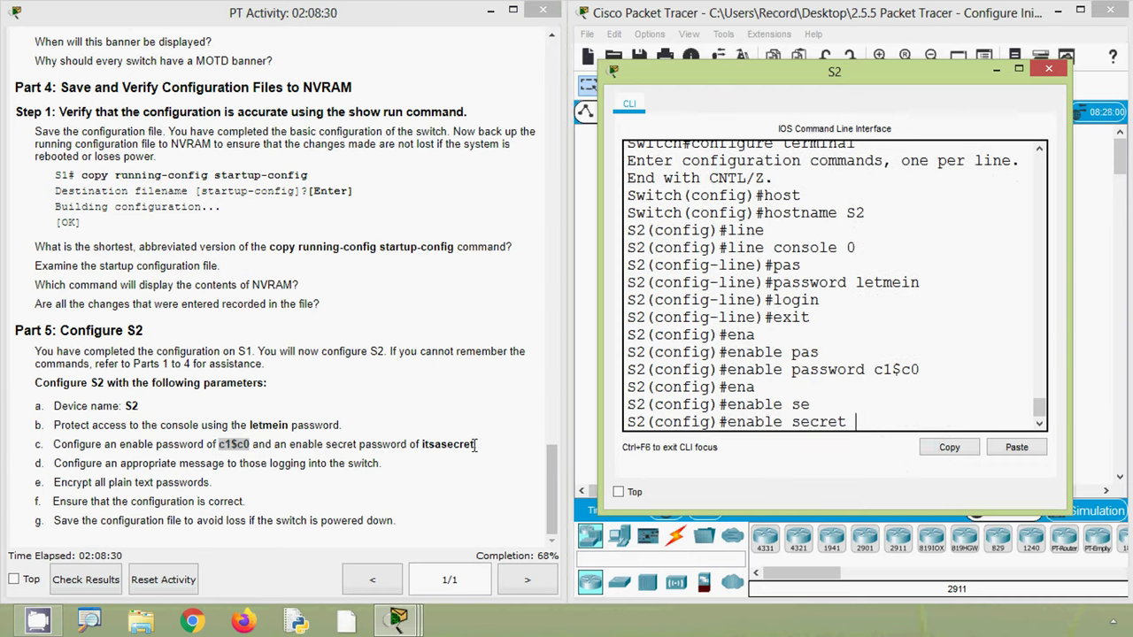
pyautogui.moveTo(476, 445); pyautogui.dragTo(421, 448)
pyautogui.hotkey('ctrl', 'c')
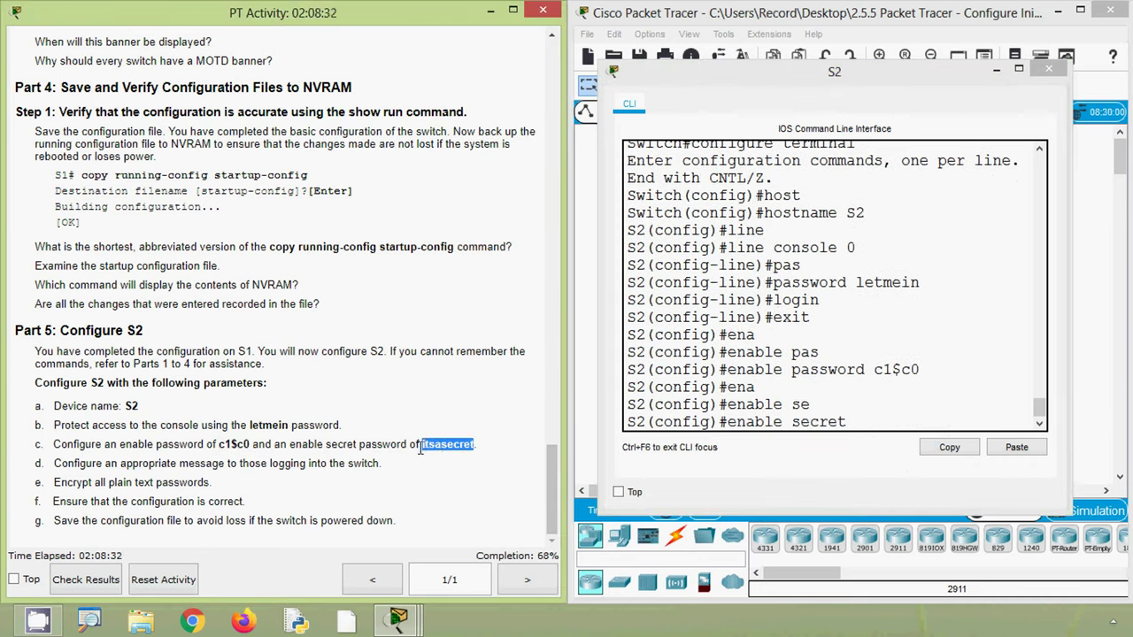
pyautogui.click(894, 418)
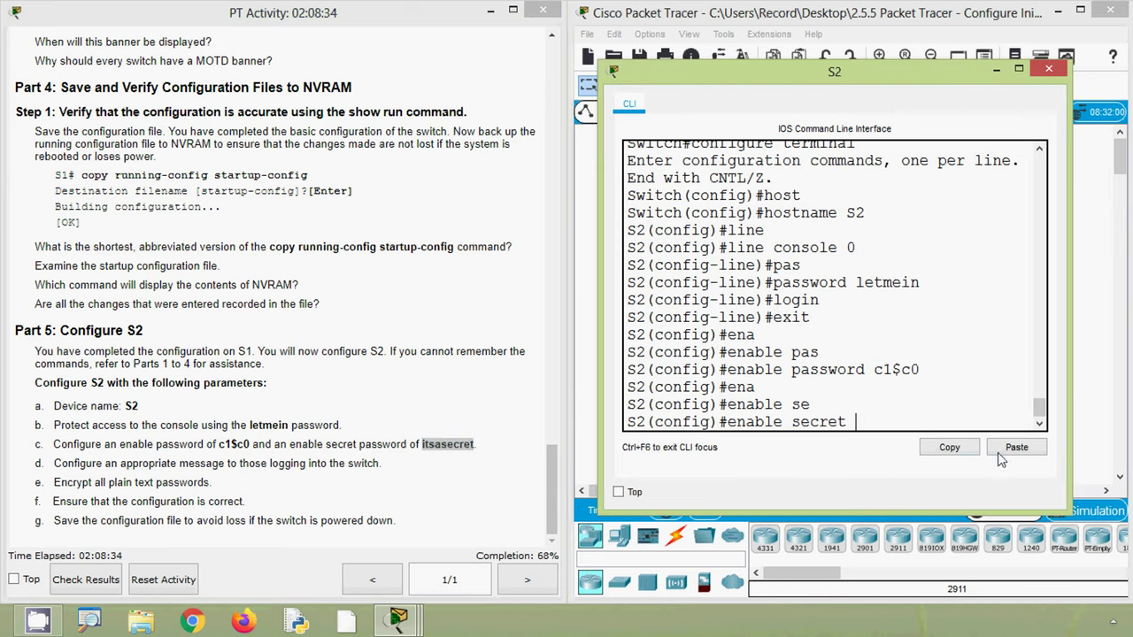
pyautogui.click(1009, 451)
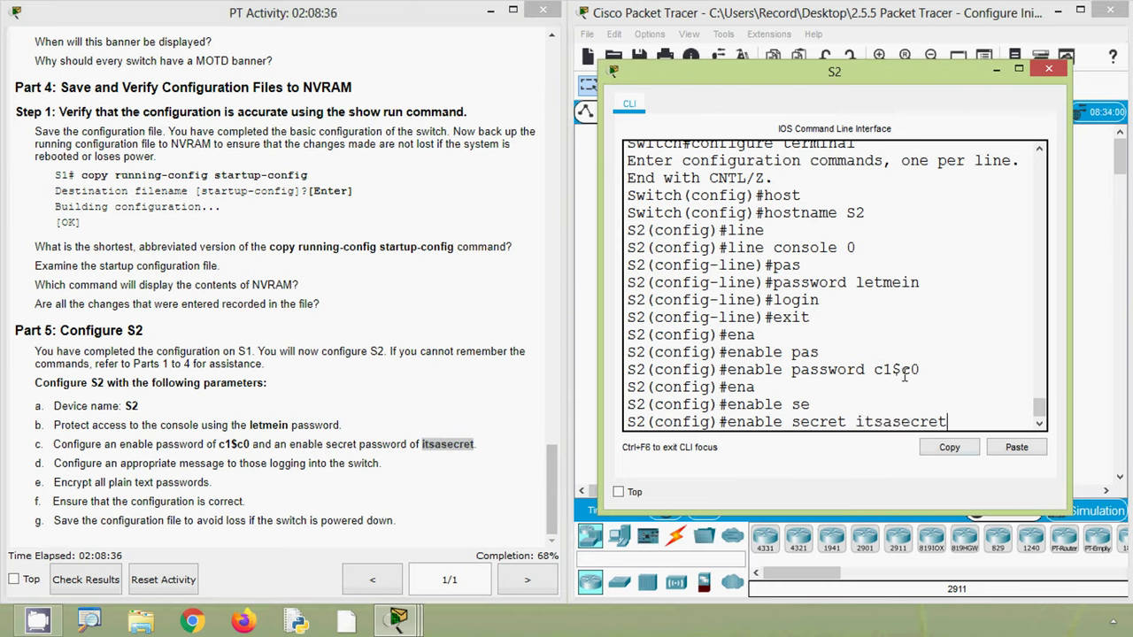
pyautogui.press('Return')
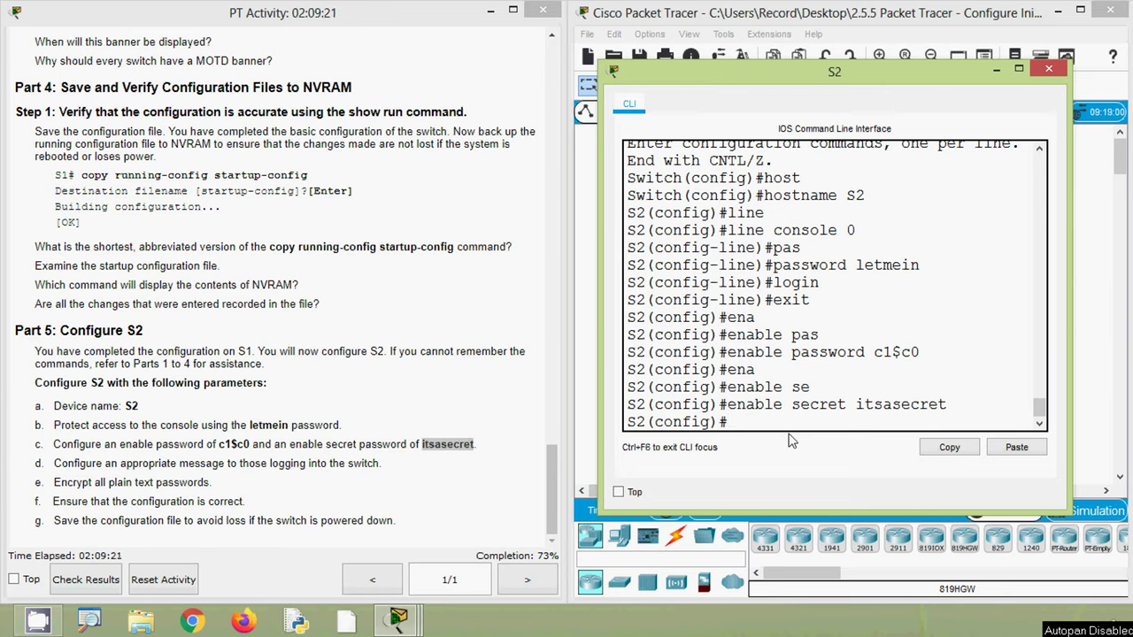
# - Set S2's banner motd to "Unauthorized access is strictly prohibited"
pyautogui.write('ban')
pyautogui.press('Return')
pyautogui.write('banner mot')
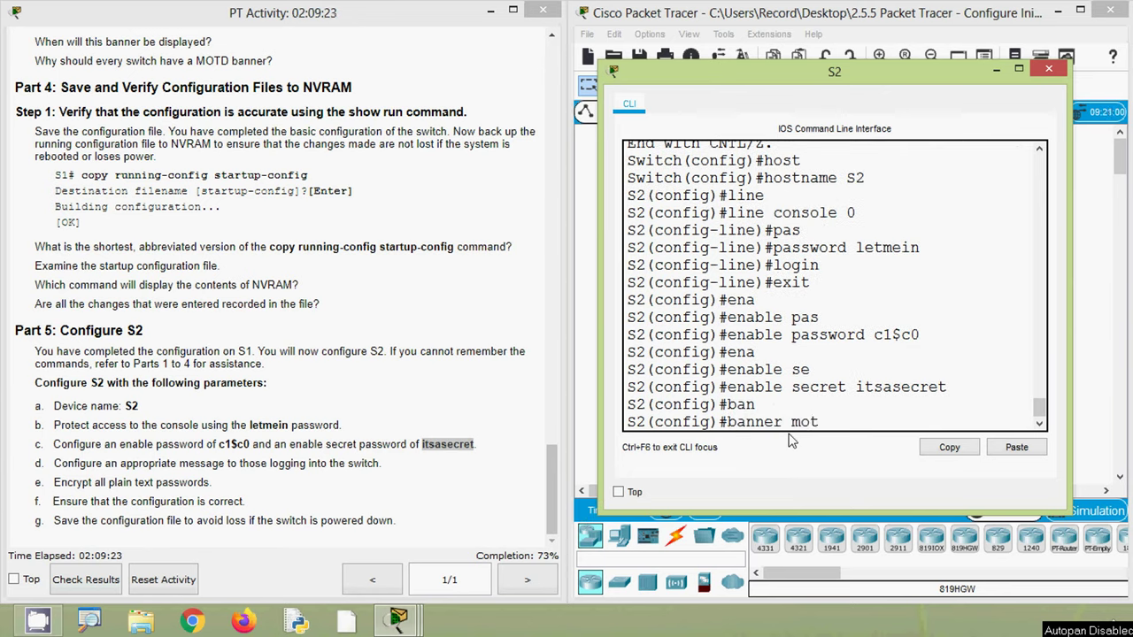
pyautogui.press('Tab')
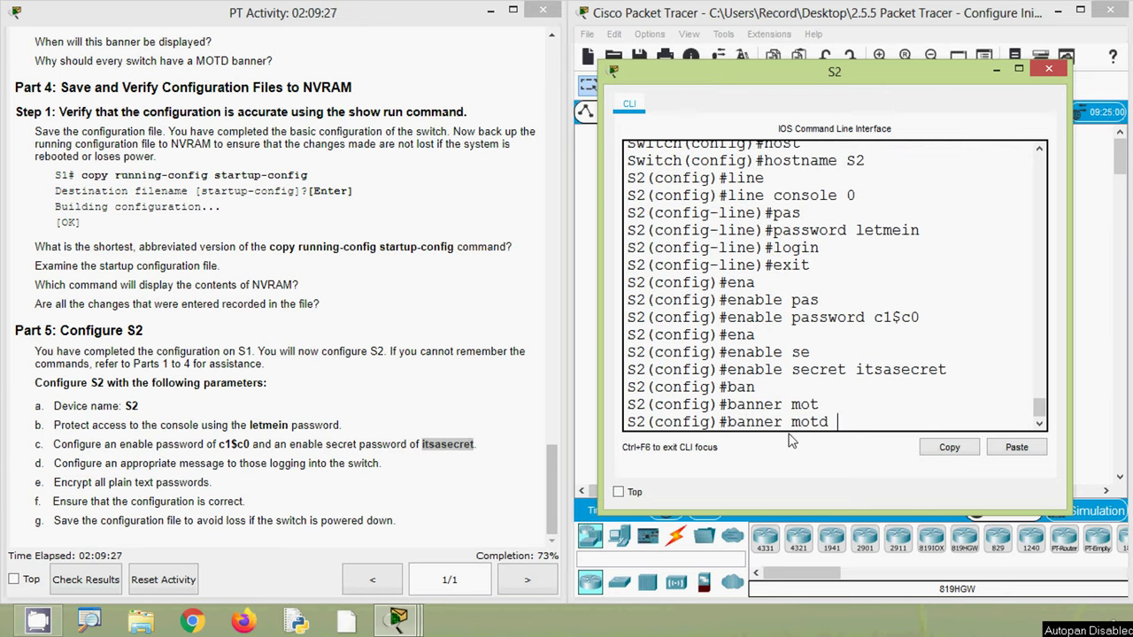
pyautogui.write('"Unauthorized')
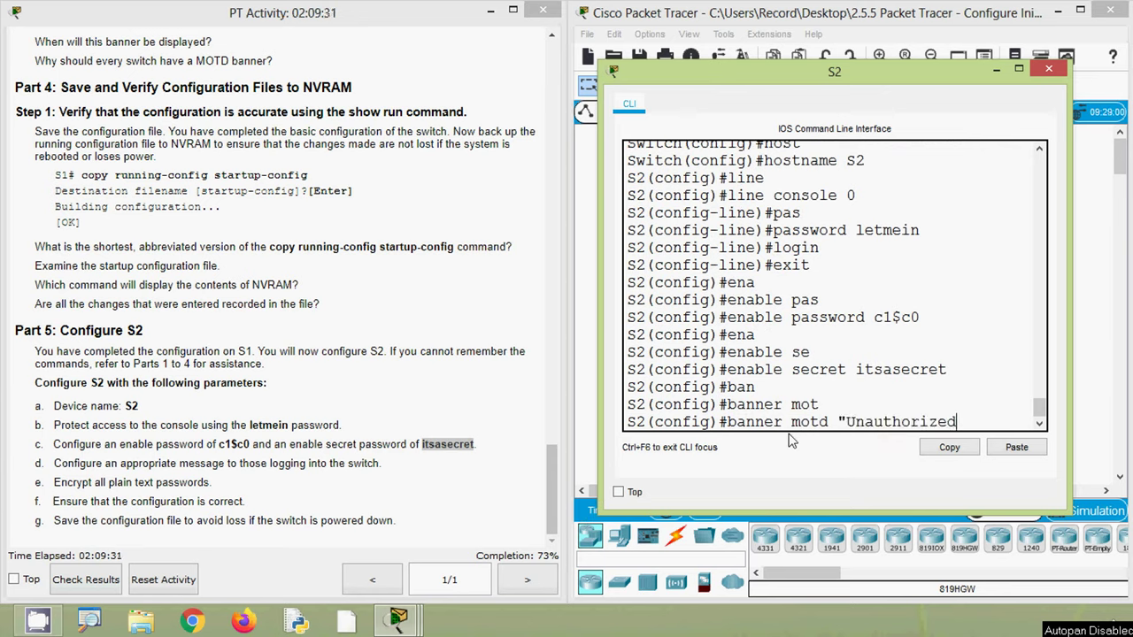
pyautogui.write(' access i')
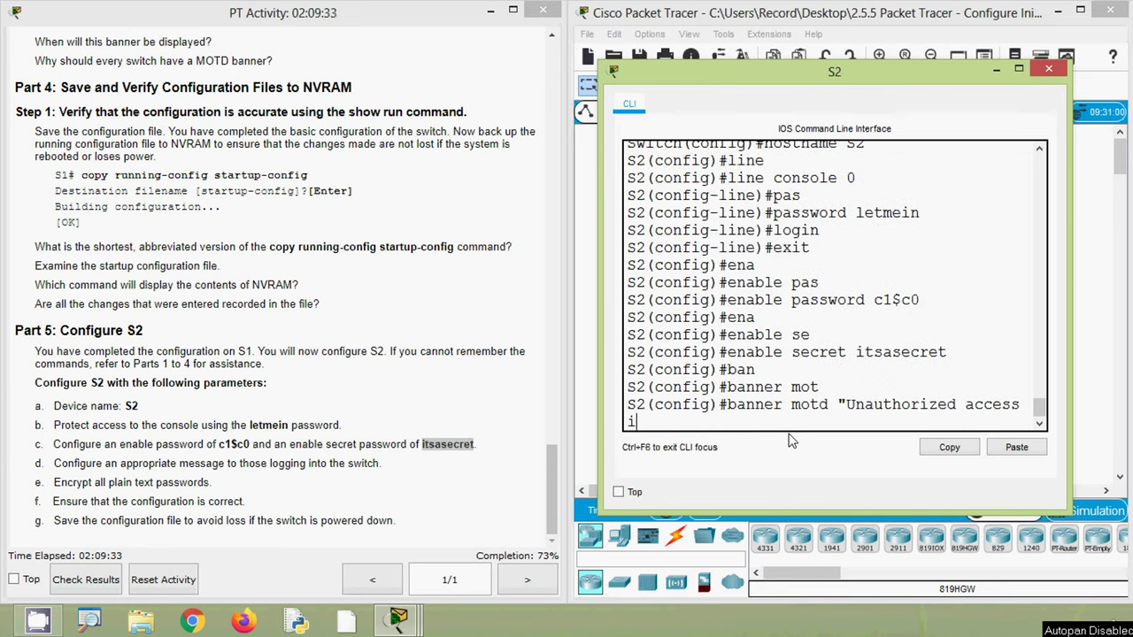
pyautogui.write('s strictly prohibited')
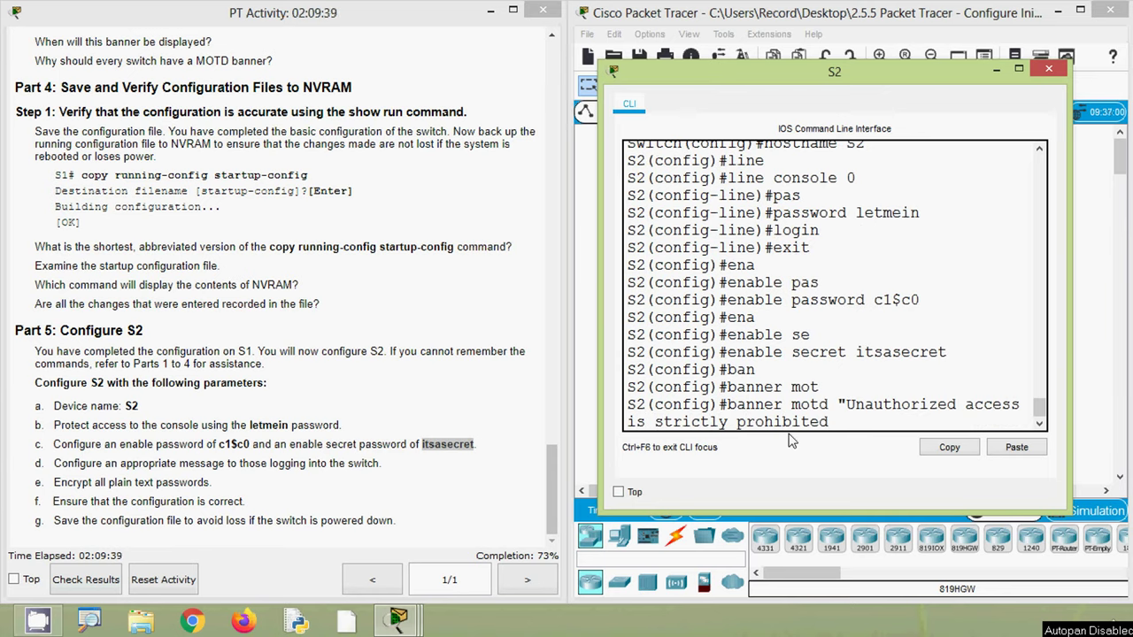
pyautogui.write('"')
pyautogui.press('Return')
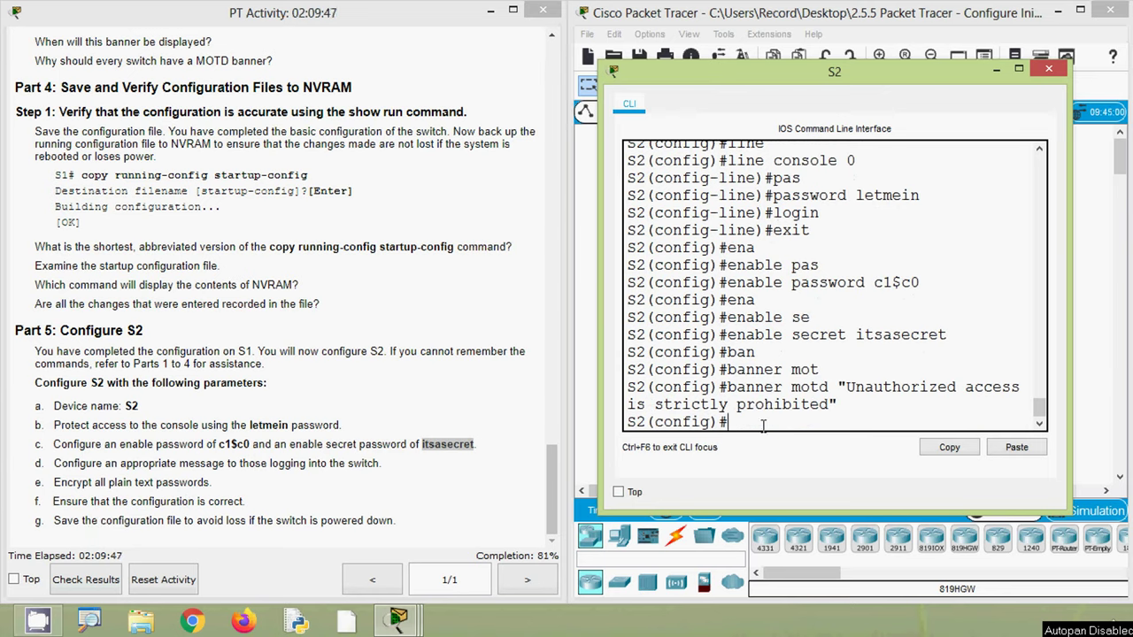
# - Enable service password-encryption so plain-text passwords are encrypted
pyautogui.write('er')
pyautogui.press('Tab')
pyautogui.write('pas')
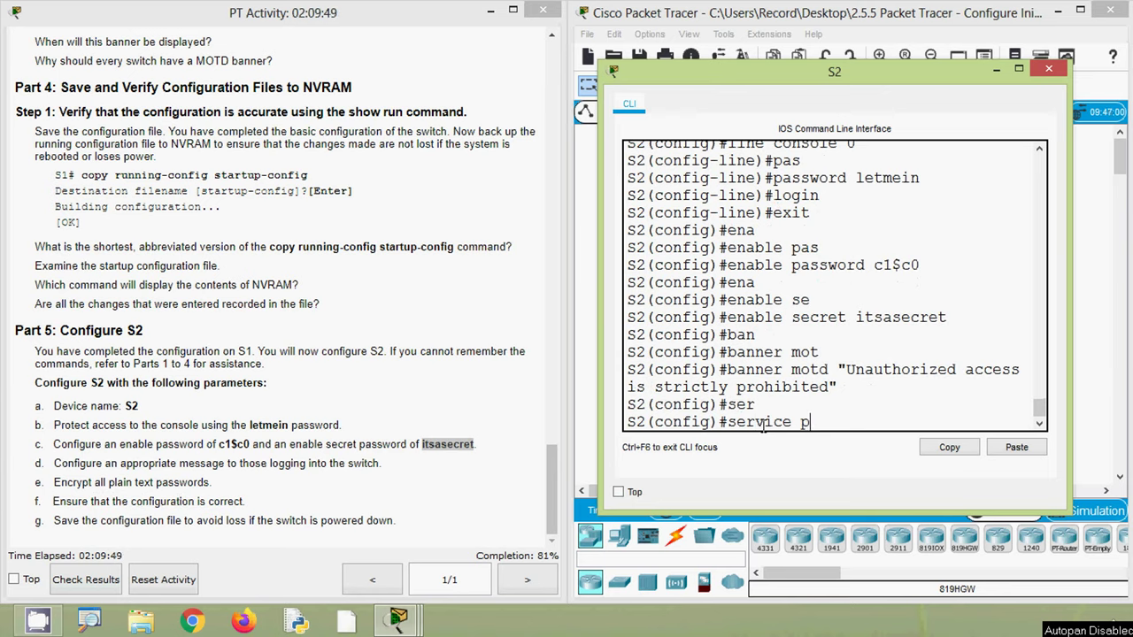
pyautogui.press('Tab')
pyautogui.press('Return')
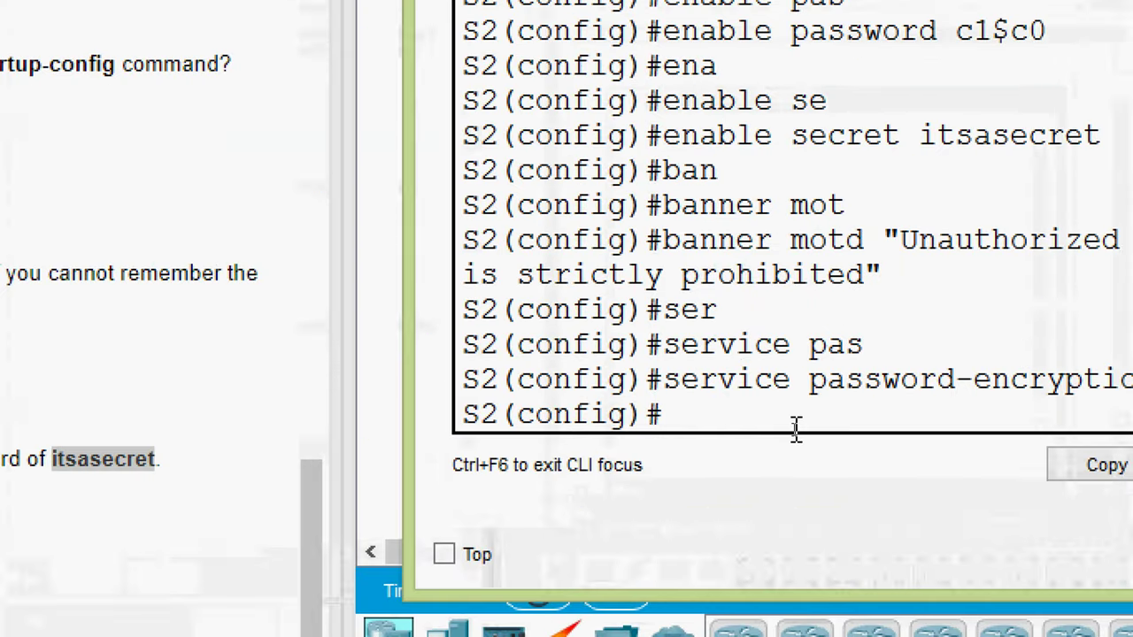
# - Leave global configuration mode with exit
pyautogui.write('sh')
pyautogui.press('Tab')
pyautogui.press('BackSpace')
pyautogui.press('BackSpace')
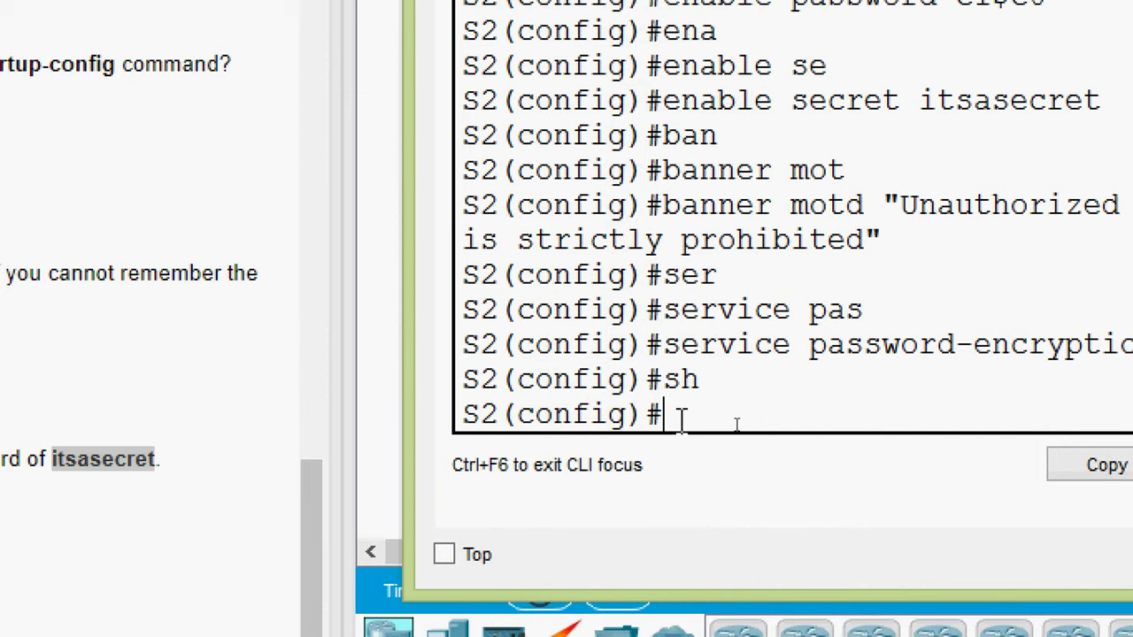
pyautogui.moveTo(678, 416); pyautogui.dragTo(471, 420)
pyautogui.click(716, 422)
pyautogui.write('exit')
pyautogui.press('Return')
pyautogui.press('Return')
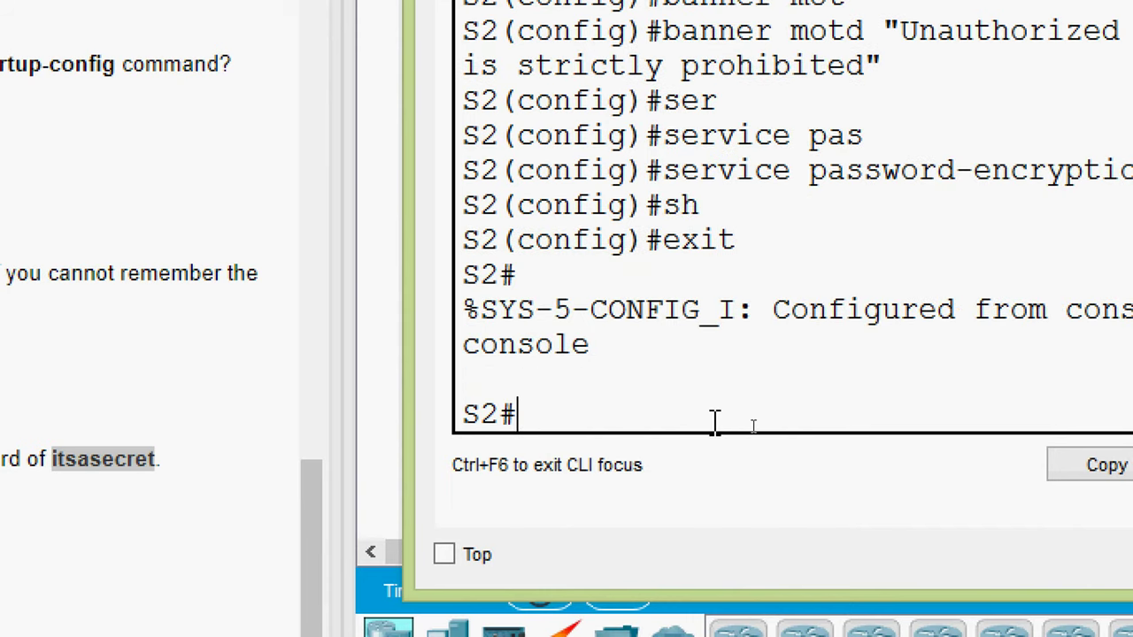
# - Display S2's configuration with show running-config
pyautogui.write('sh')
pyautogui.press('Tab')
pyautogui.write('ru')
pyautogui.press('Tab')
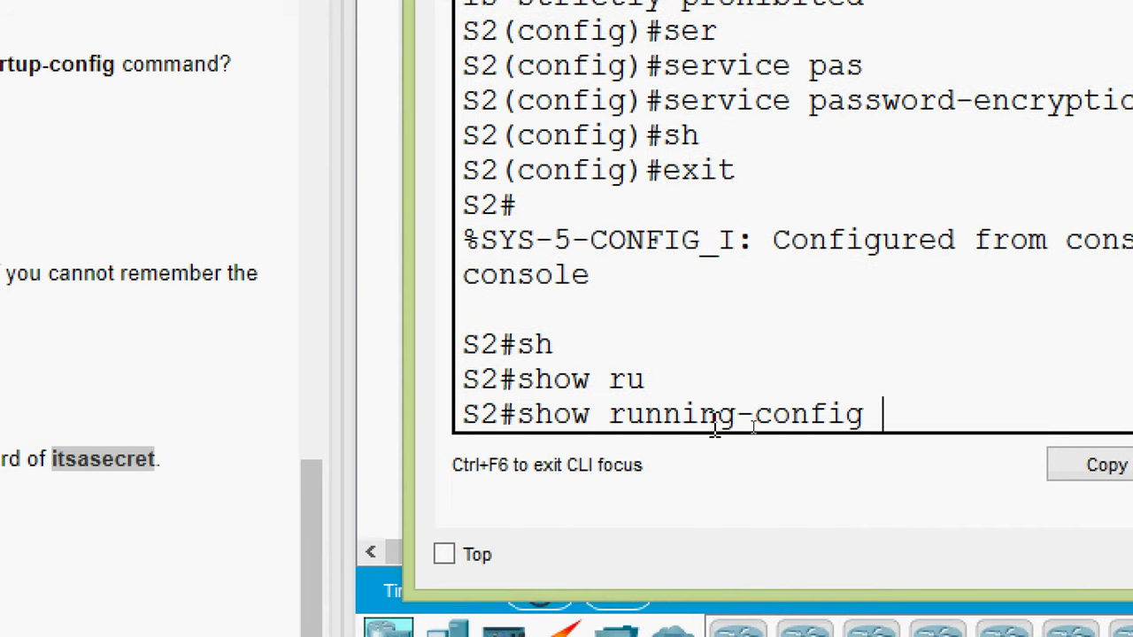
pyautogui.press('Return')
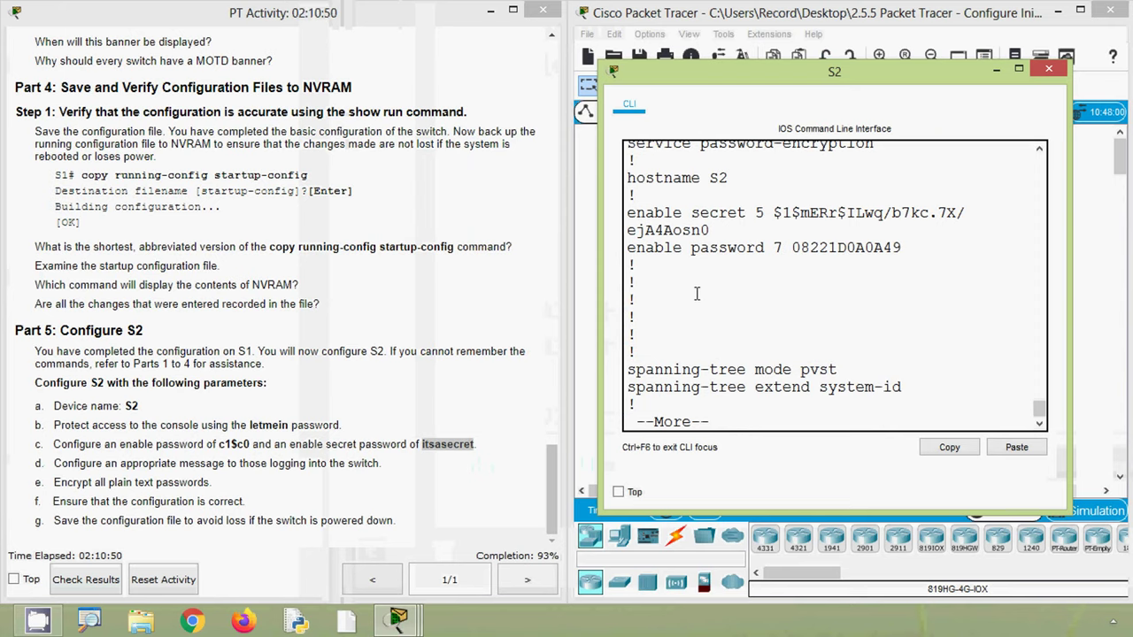
# - Check the hostname S2 line and the encrypted enable password line in the output
pyautogui.moveTo(724, 182); pyautogui.dragTo(738, 239)
pyautogui.click(740, 248)
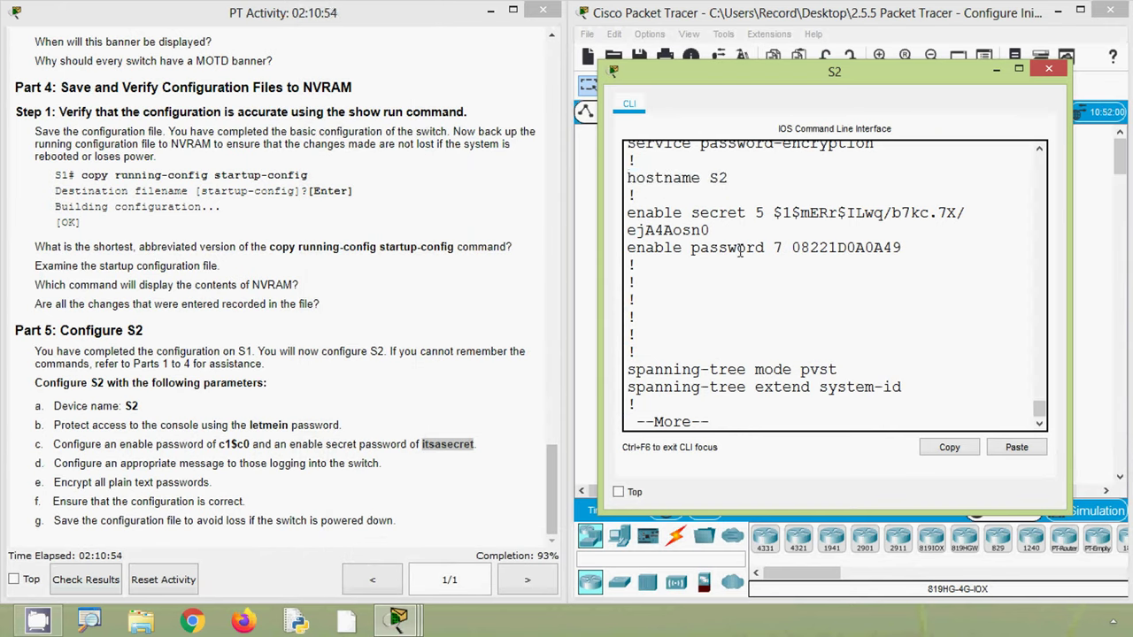
pyautogui.moveTo(627, 251); pyautogui.dragTo(888, 264)
pyautogui.click(790, 326)
# - Page further to verify the MOTD banner text and the encrypted console password
pyautogui.press('space')
pyautogui.press('space')
pyautogui.press('space')
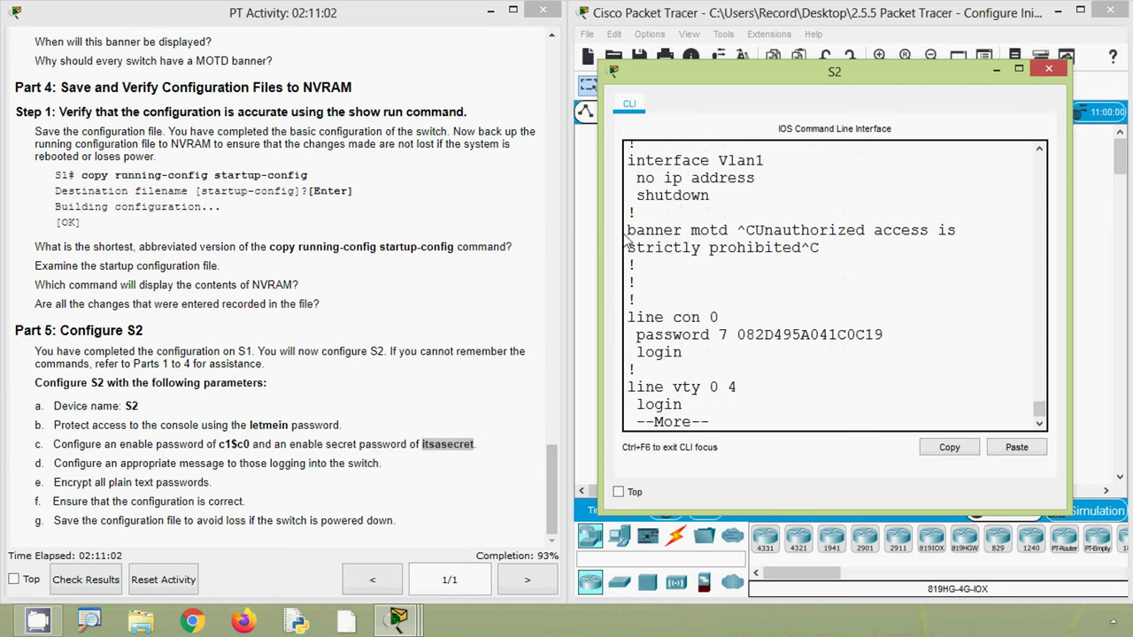
pyautogui.moveTo(632, 230); pyautogui.dragTo(951, 230)
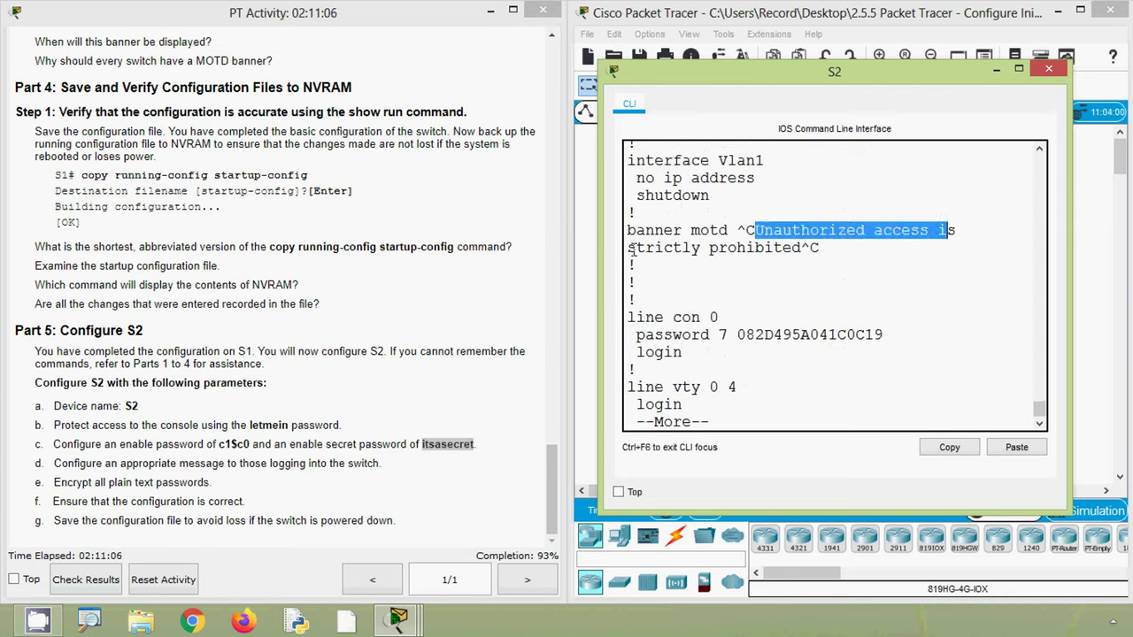
pyautogui.moveTo(631, 251); pyautogui.dragTo(737, 230)
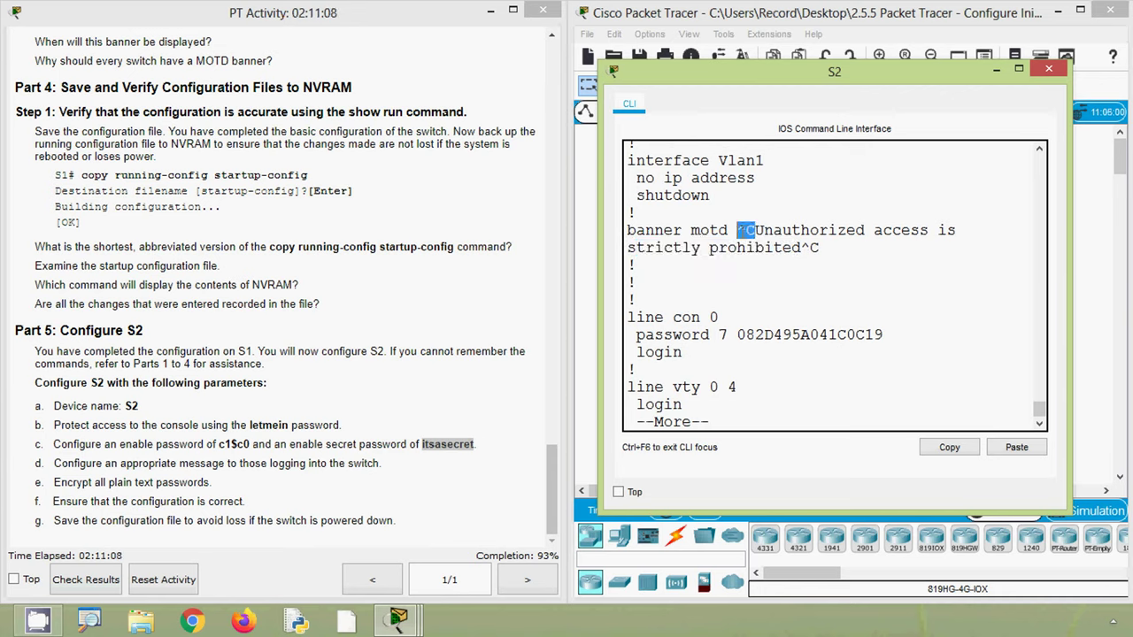
pyautogui.moveTo(820, 248); pyautogui.dragTo(737, 230)
pyautogui.click(753, 230)
pyautogui.moveTo(753, 230); pyautogui.dragTo(801, 248)
pyautogui.click(813, 251)
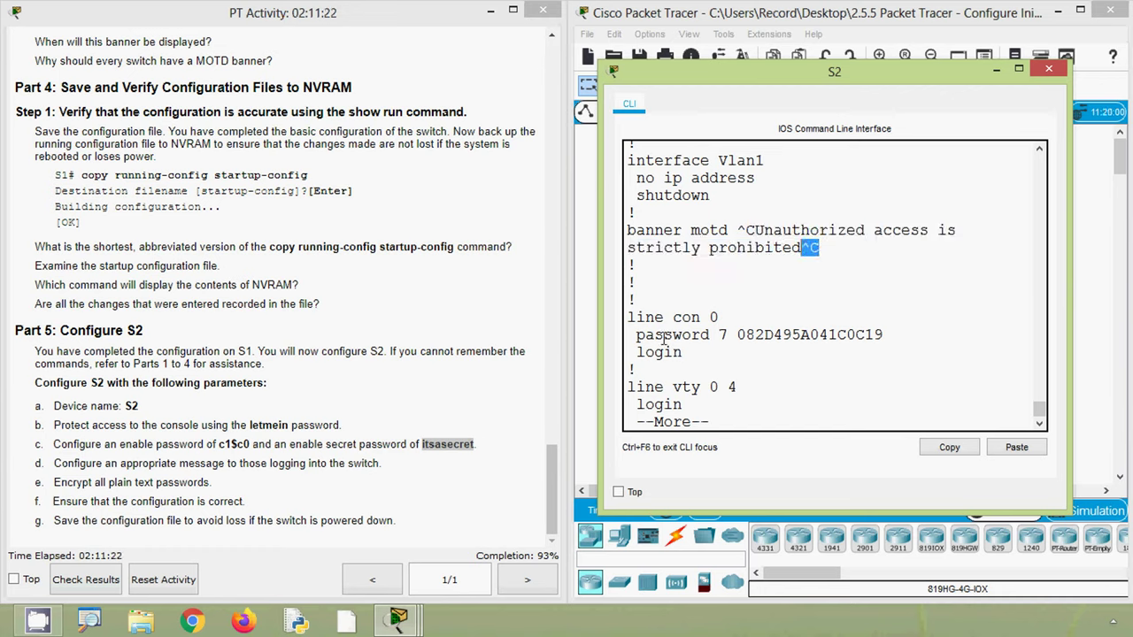
pyautogui.moveTo(735, 336); pyautogui.dragTo(883, 337)
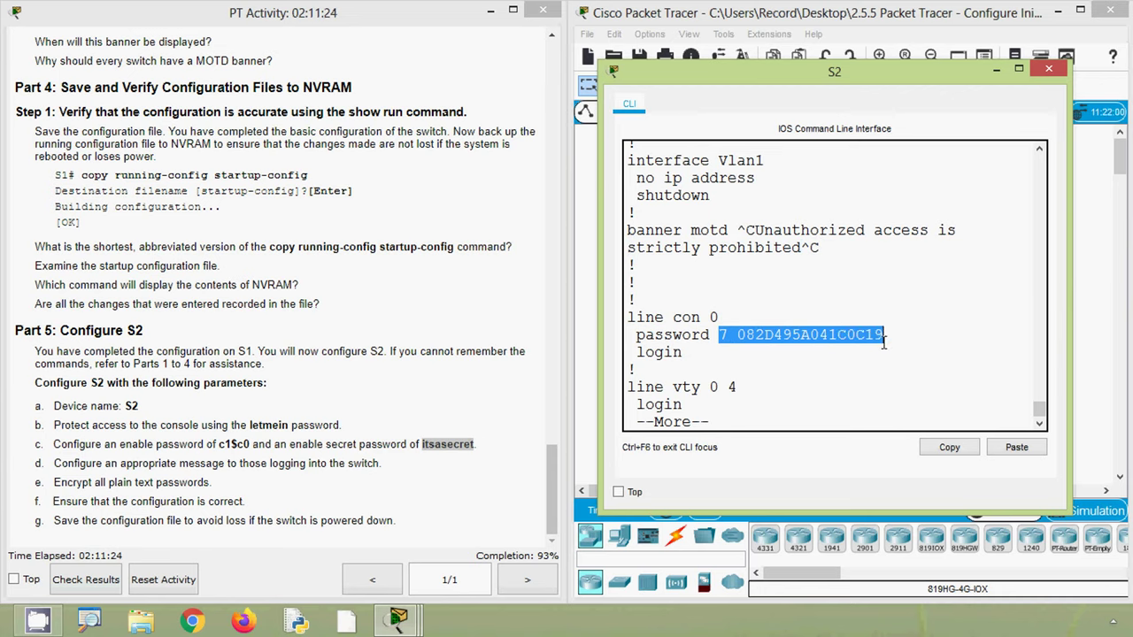
pyautogui.click(856, 363)
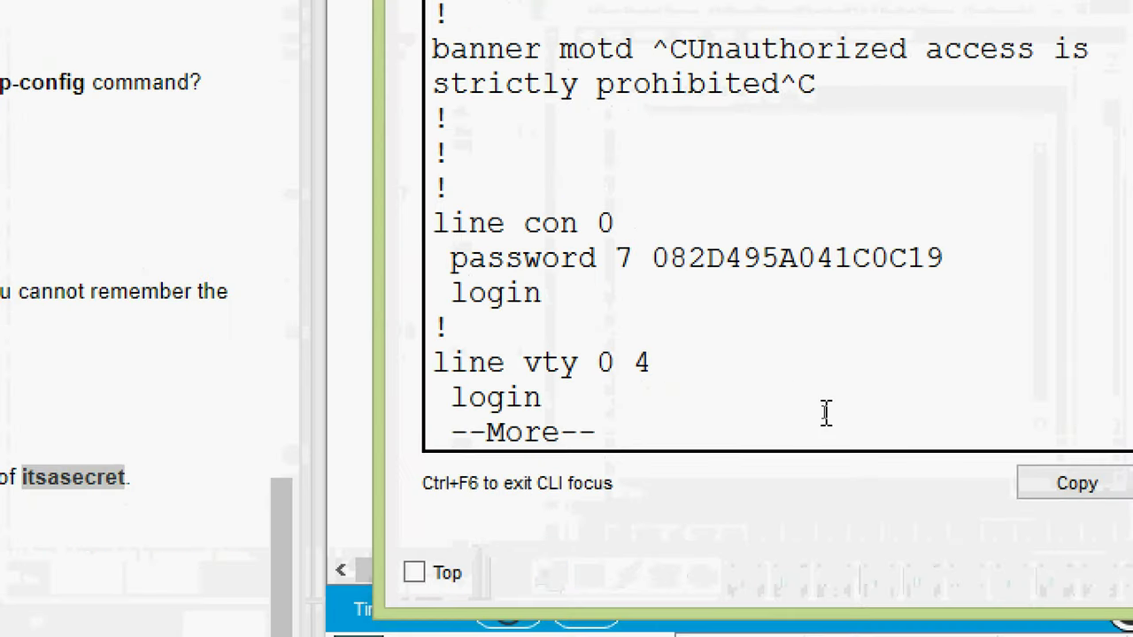
# - Quit the paged output and save running-config to startup-config (copy r st), accepting the default filename
pyautogui.press('q')
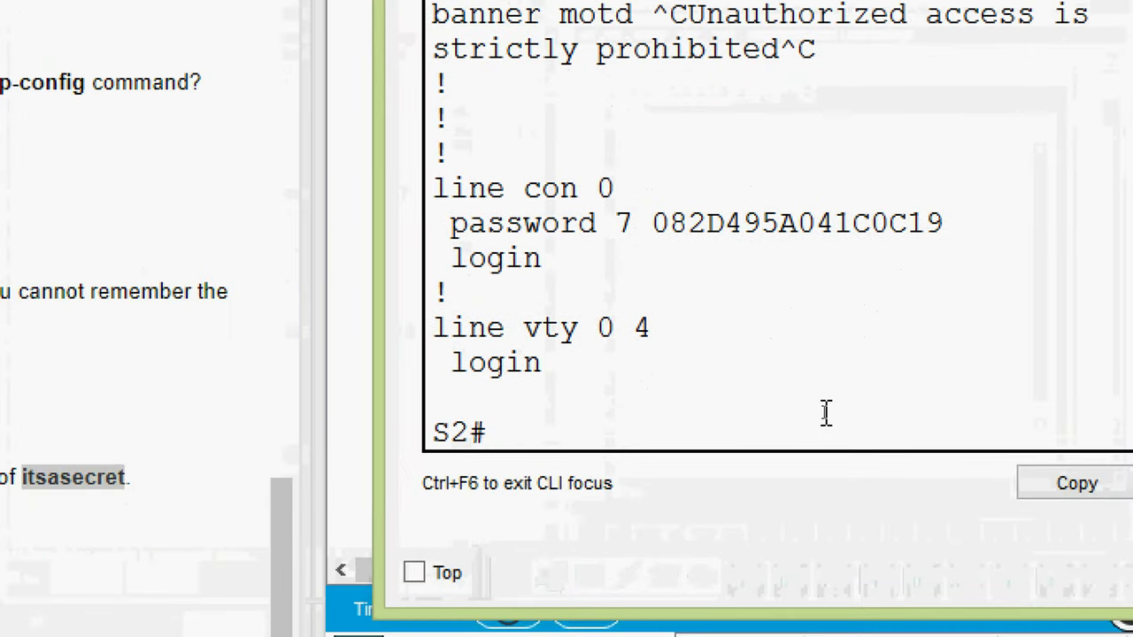
pyautogui.press('Return')
pyautogui.press('Return')
pyautogui.write('cop')
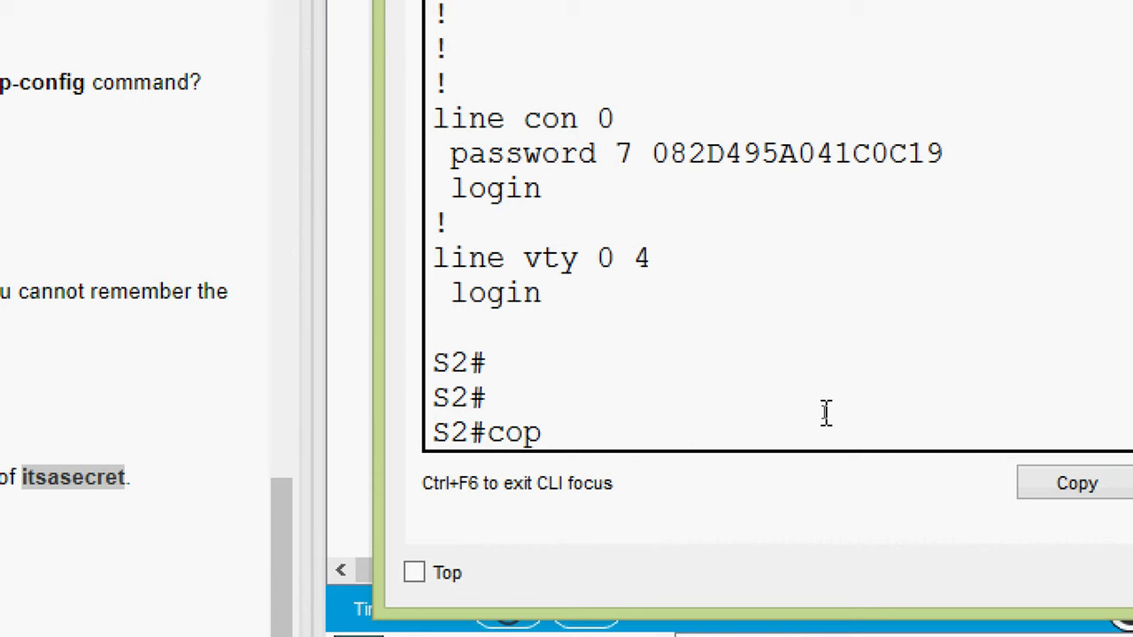
pyautogui.press('Tab')
pyautogui.press('BackSpace')
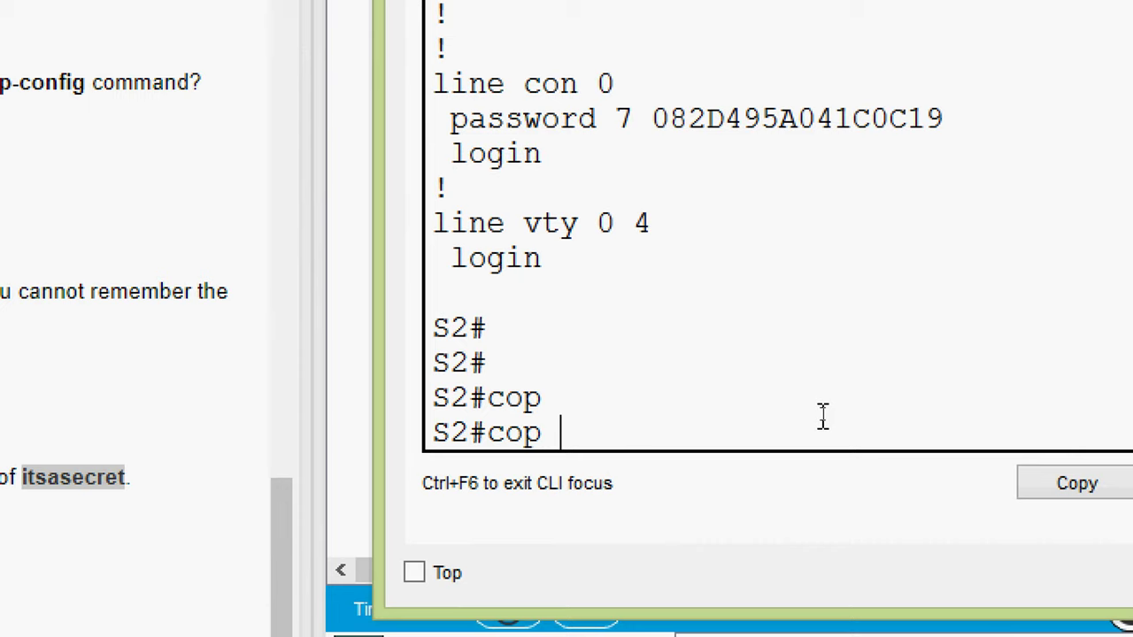
pyautogui.write('r st')
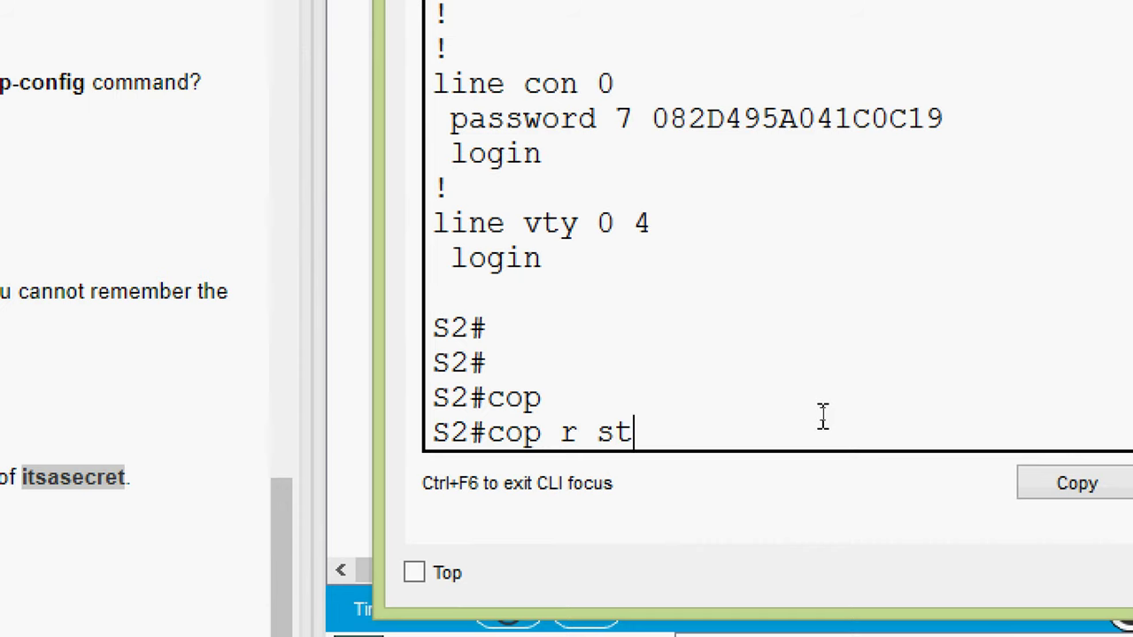
pyautogui.press('Return')
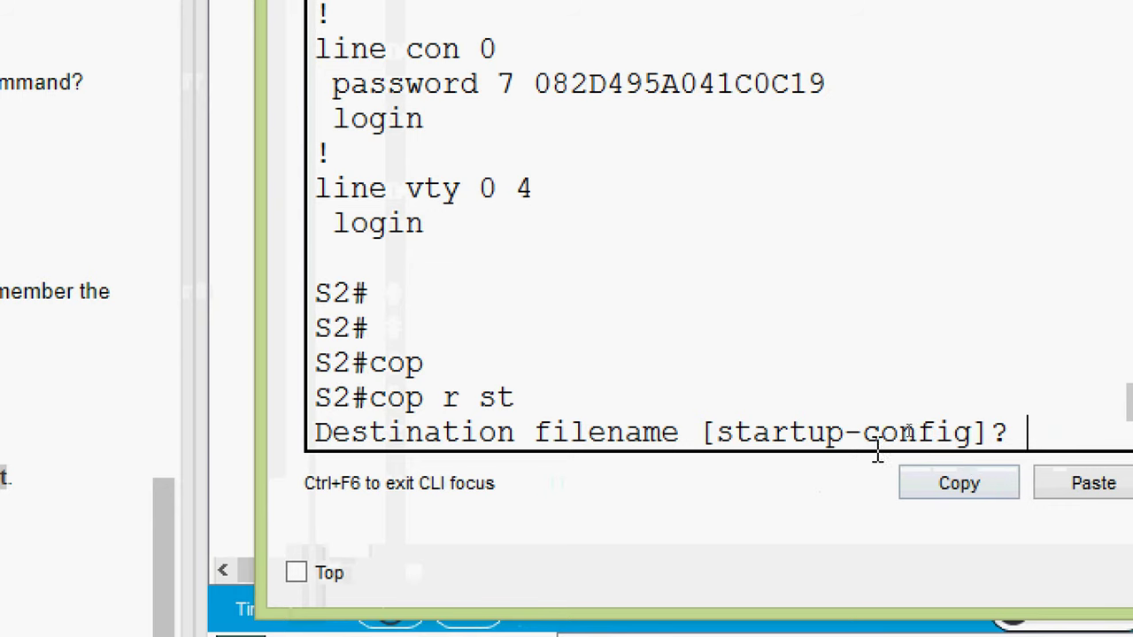
pyautogui.press('Return')
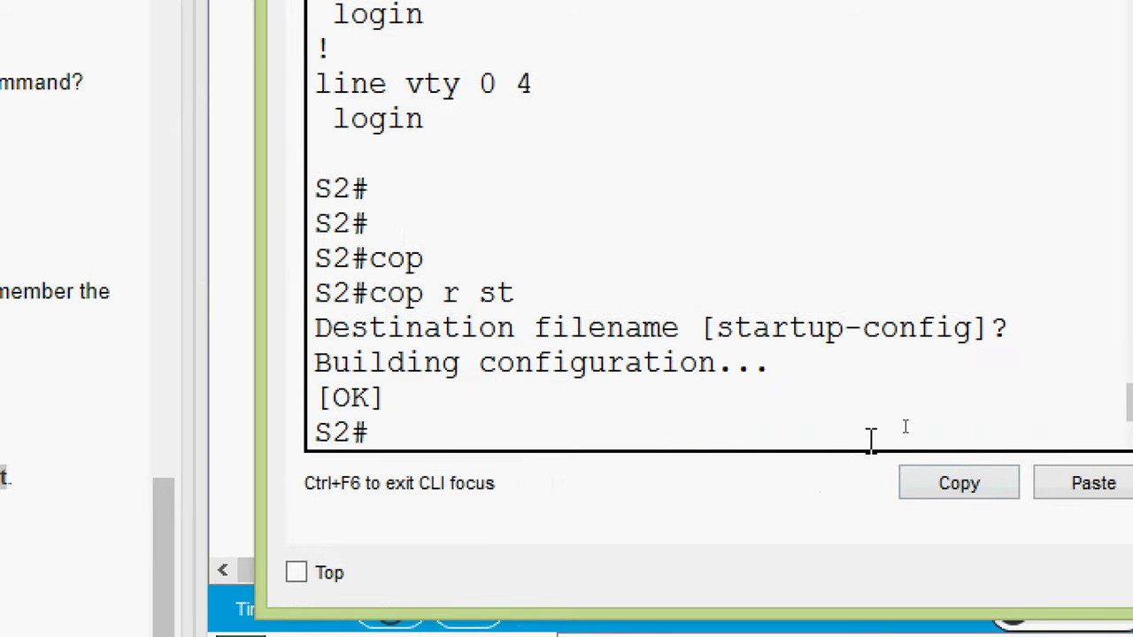